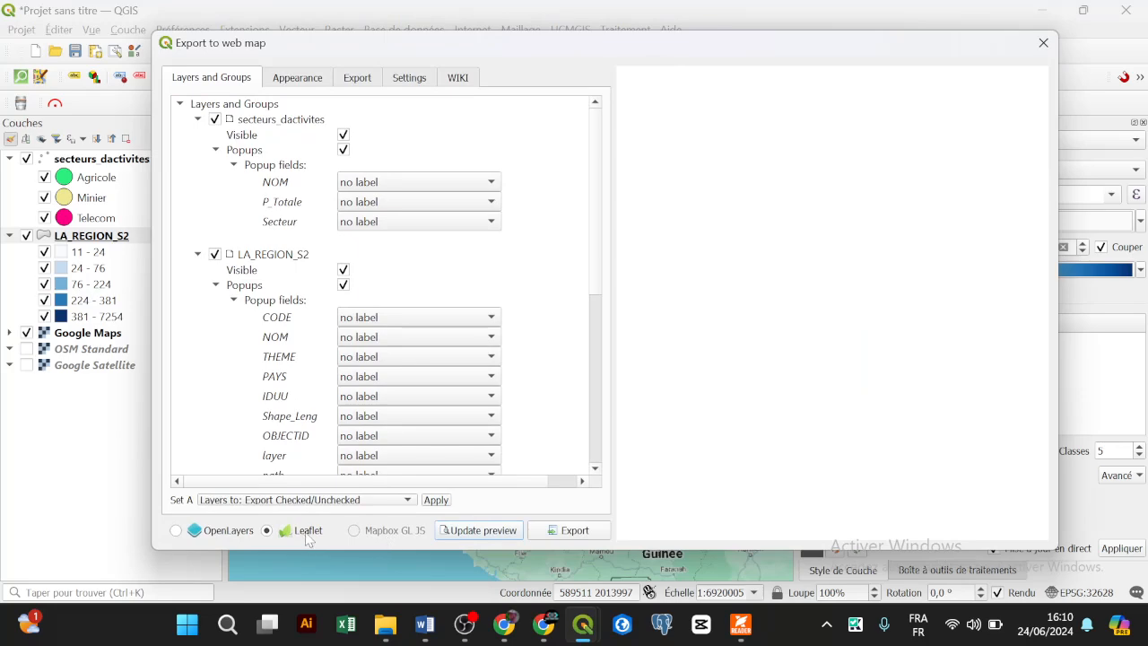
Step: Generate the Leaflet preview and check the Louga and Matam marker popups
left_click(459, 530)
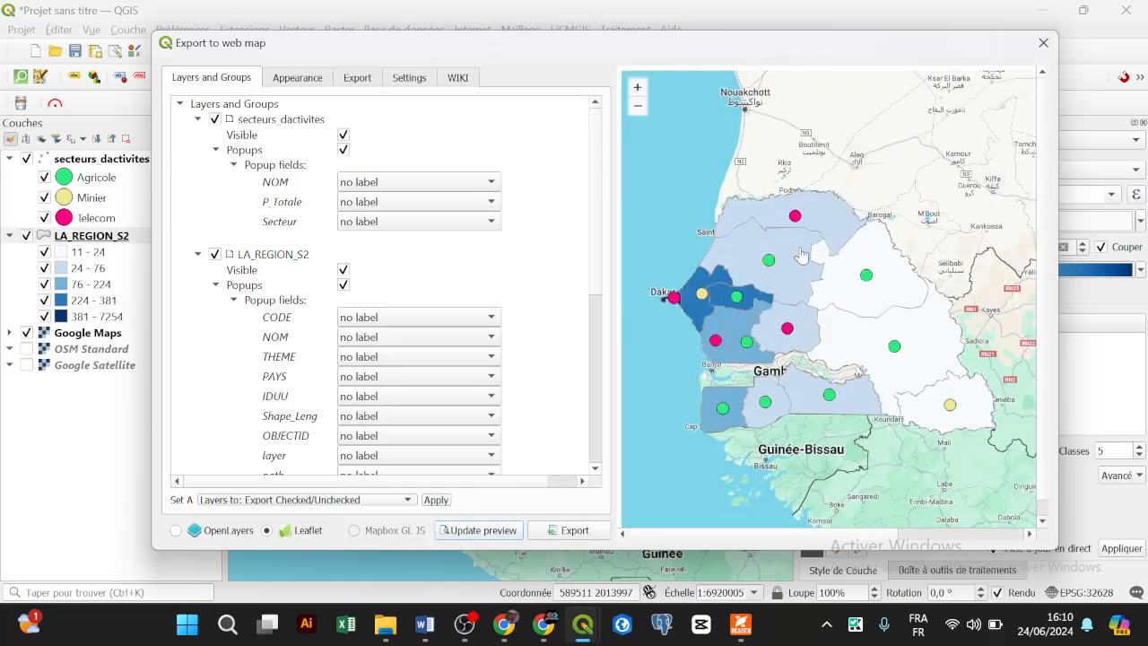
left_click(768, 263)
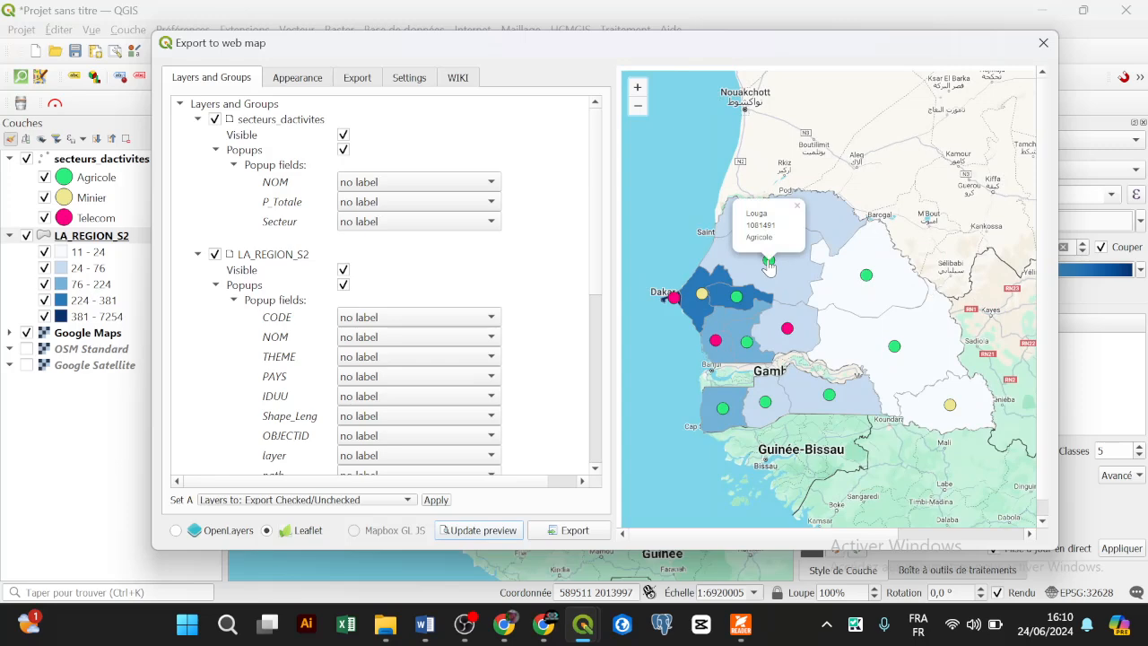
left_click(865, 275)
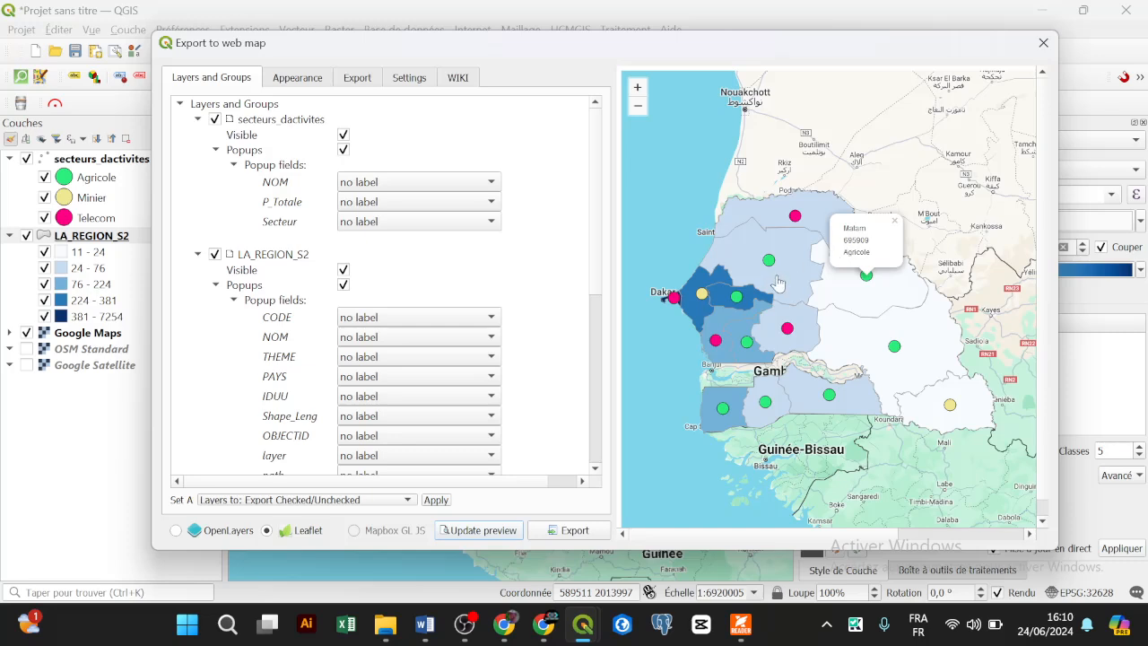
left_click(762, 160)
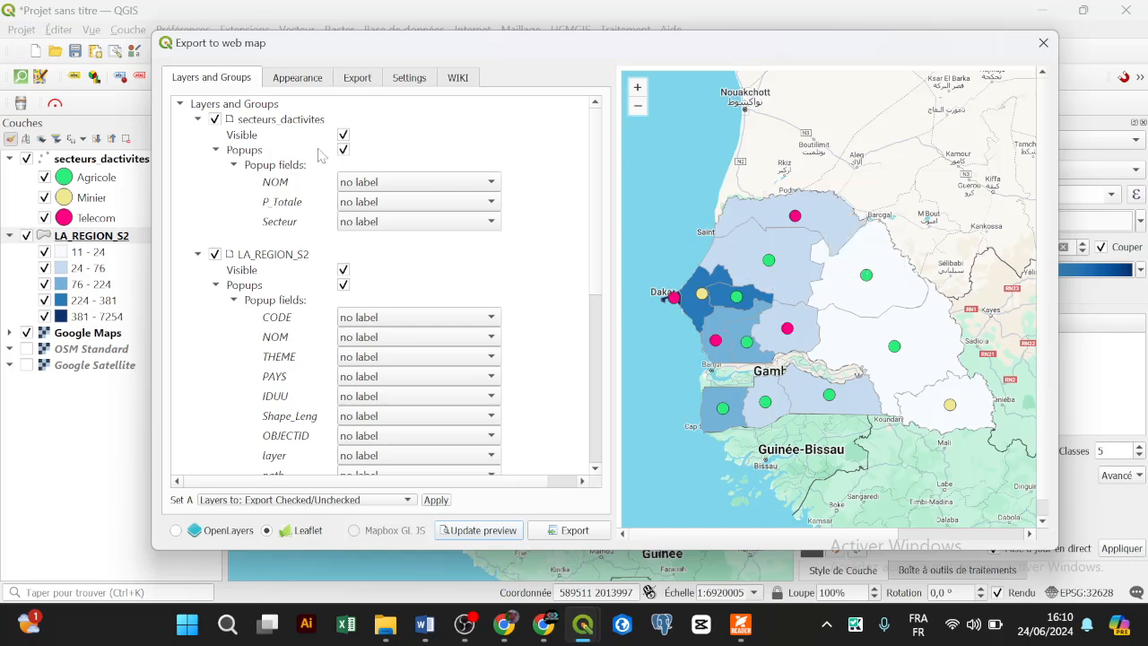
left_click(303, 83)
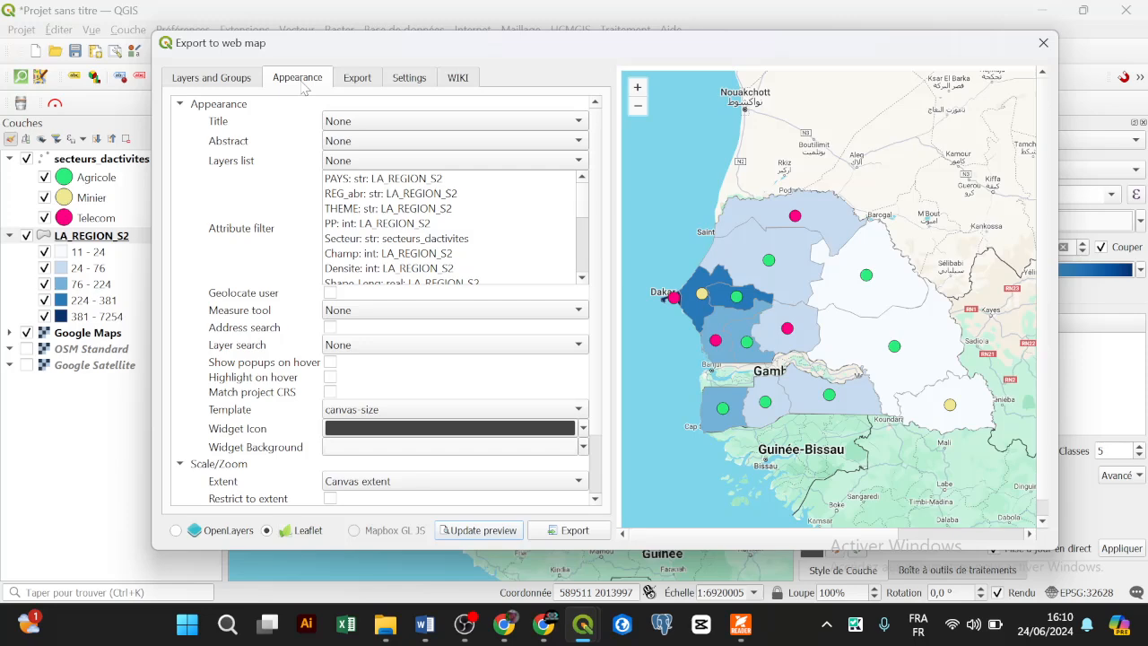
Step: Set the map title position to upper right and refresh the preview
left_click(738, 633)
left_click(738, 633)
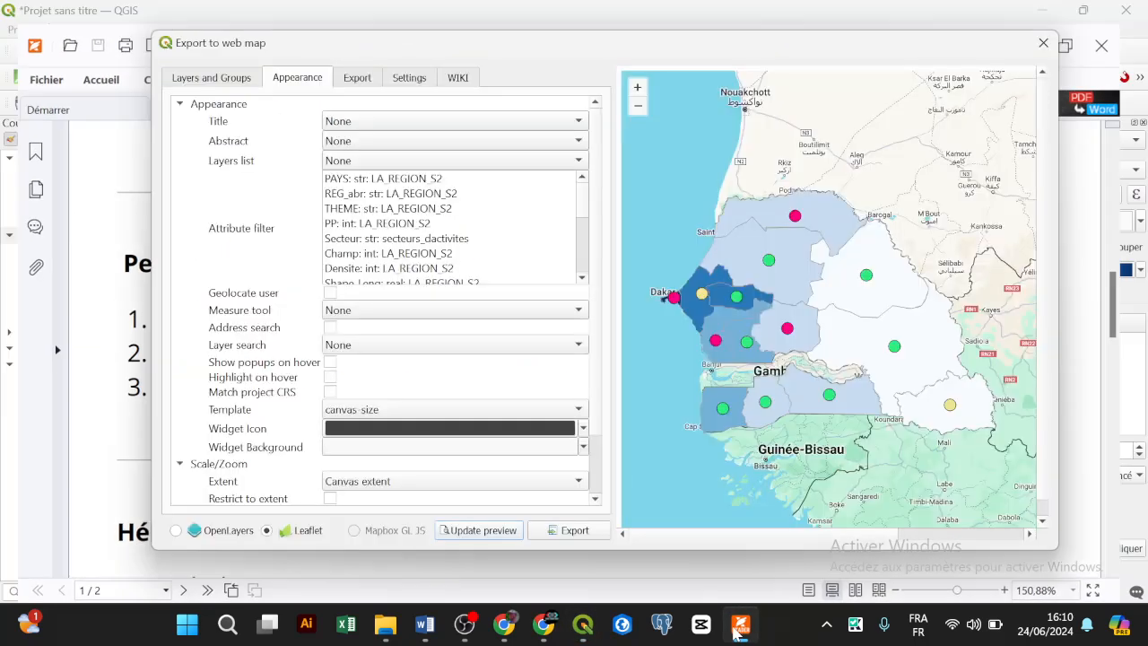
left_click(361, 122)
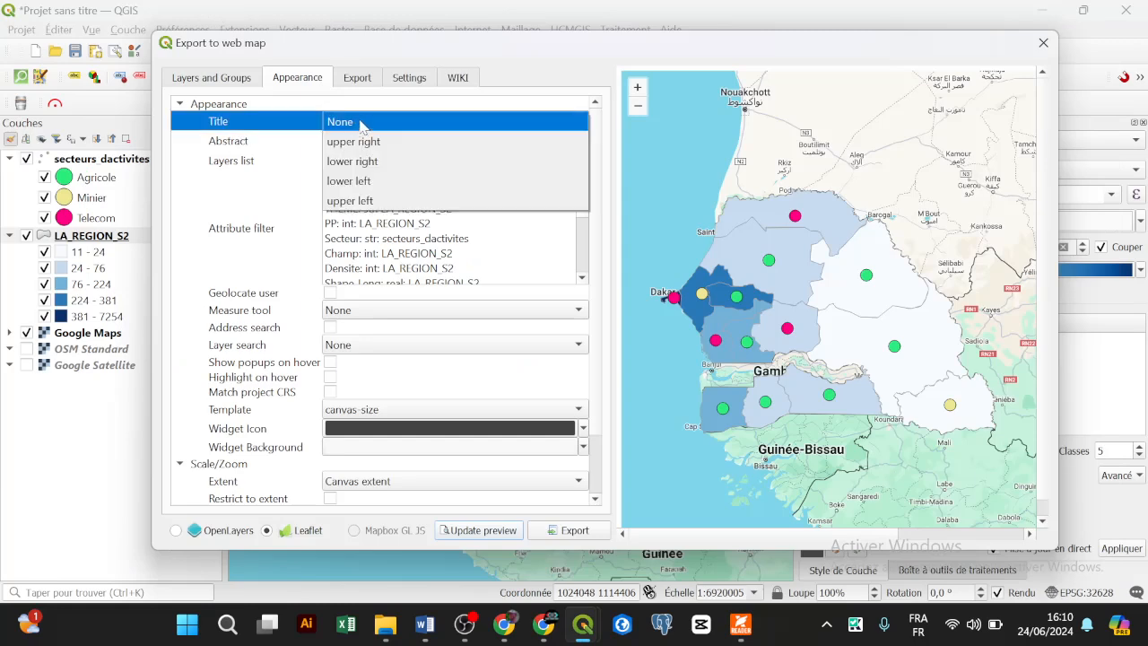
left_click(268, 131)
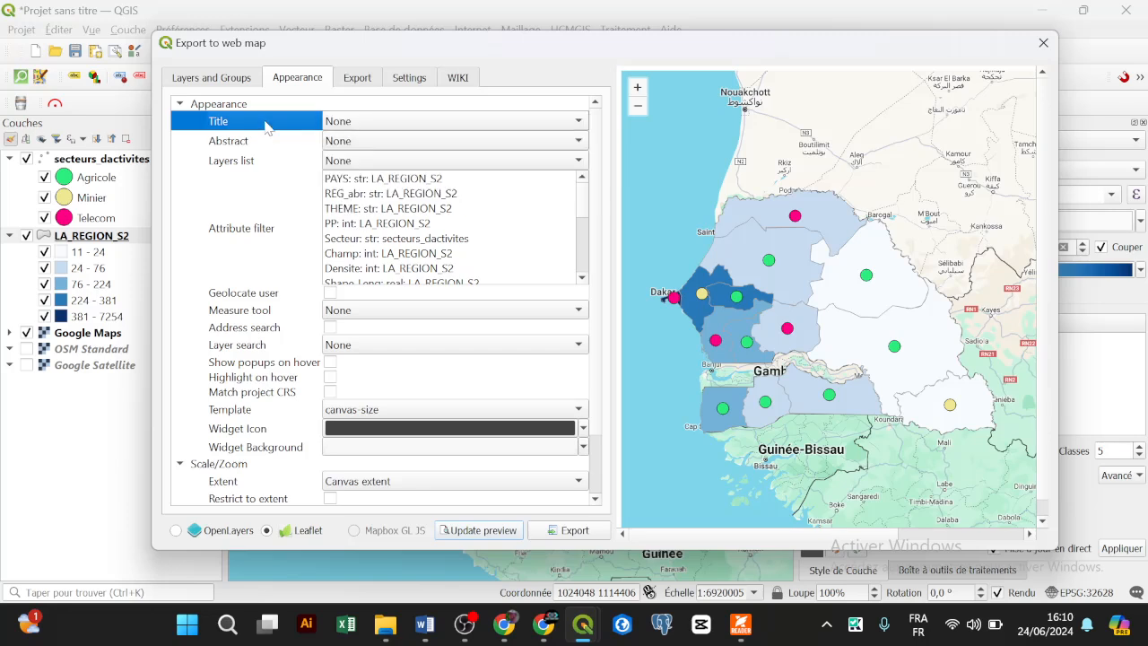
left_click(403, 128)
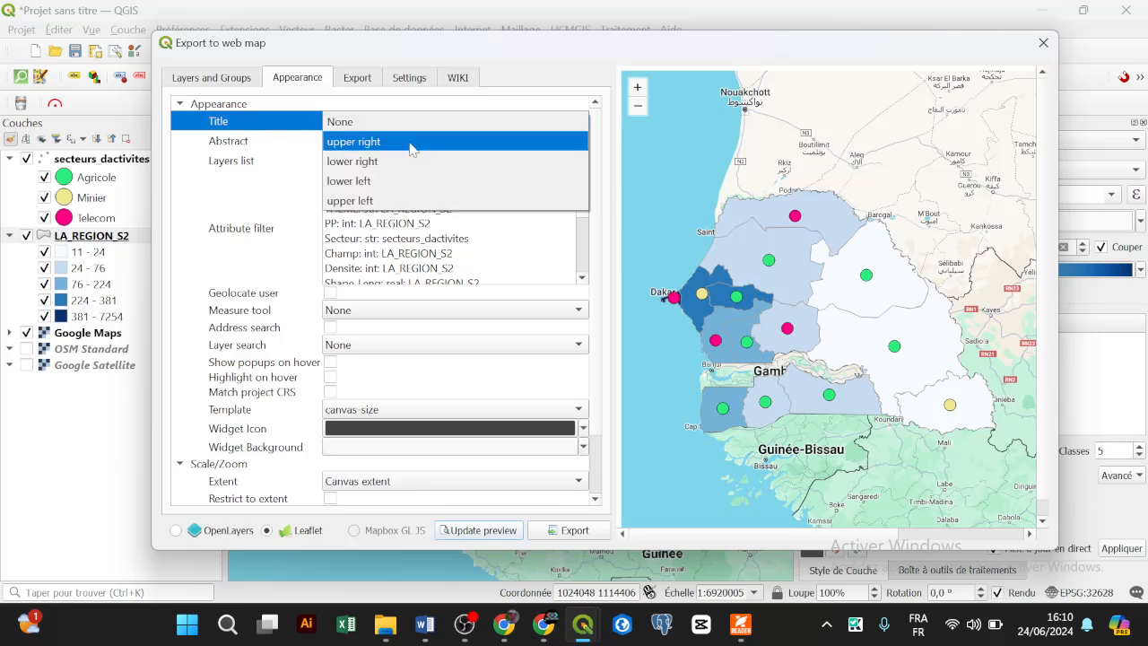
left_click(411, 147)
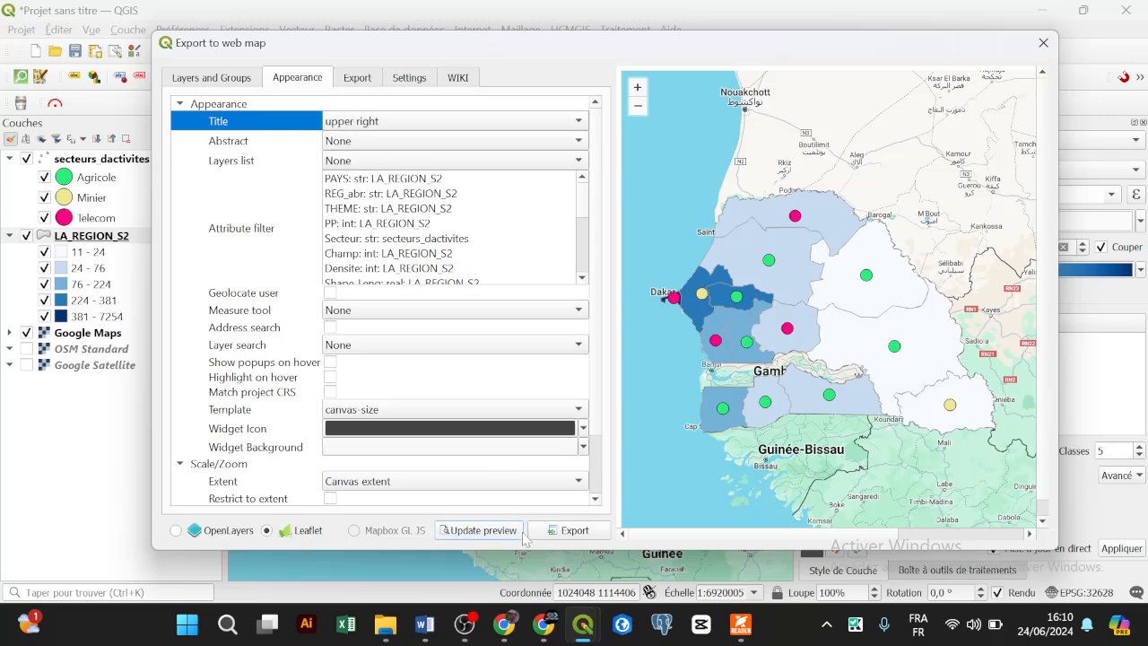
left_click(489, 531)
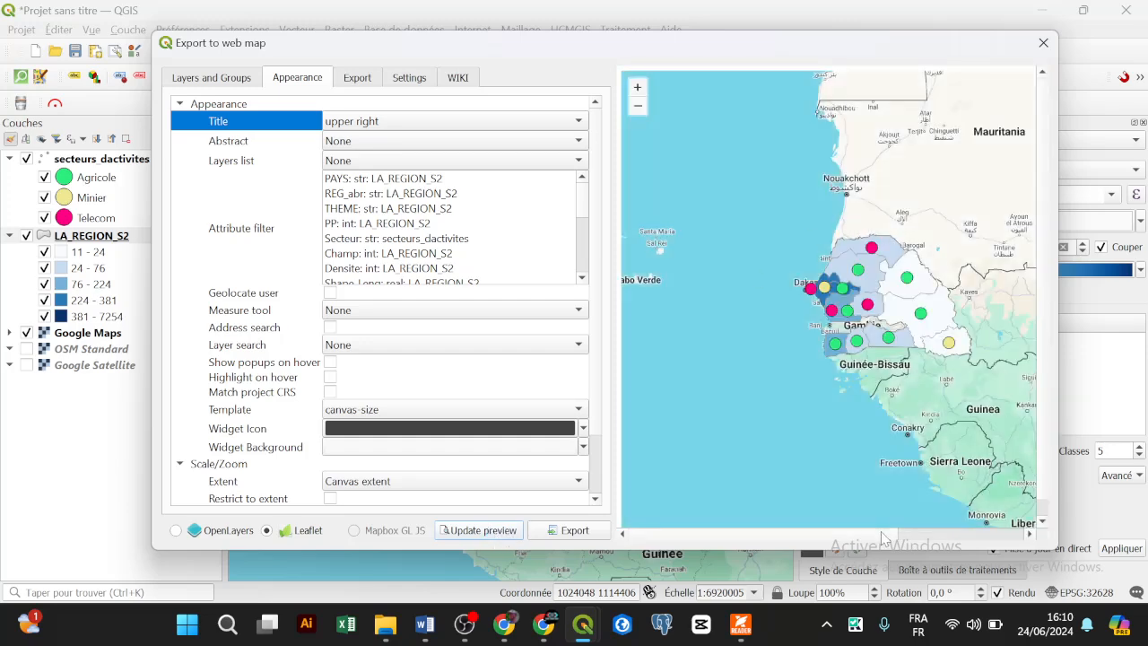
Step: Move the map title to upper left and regenerate the preview
left_click_drag(885, 535, 787, 525)
scroll(719, 220, "down", 1)
scroll(819, 214, "up", 1)
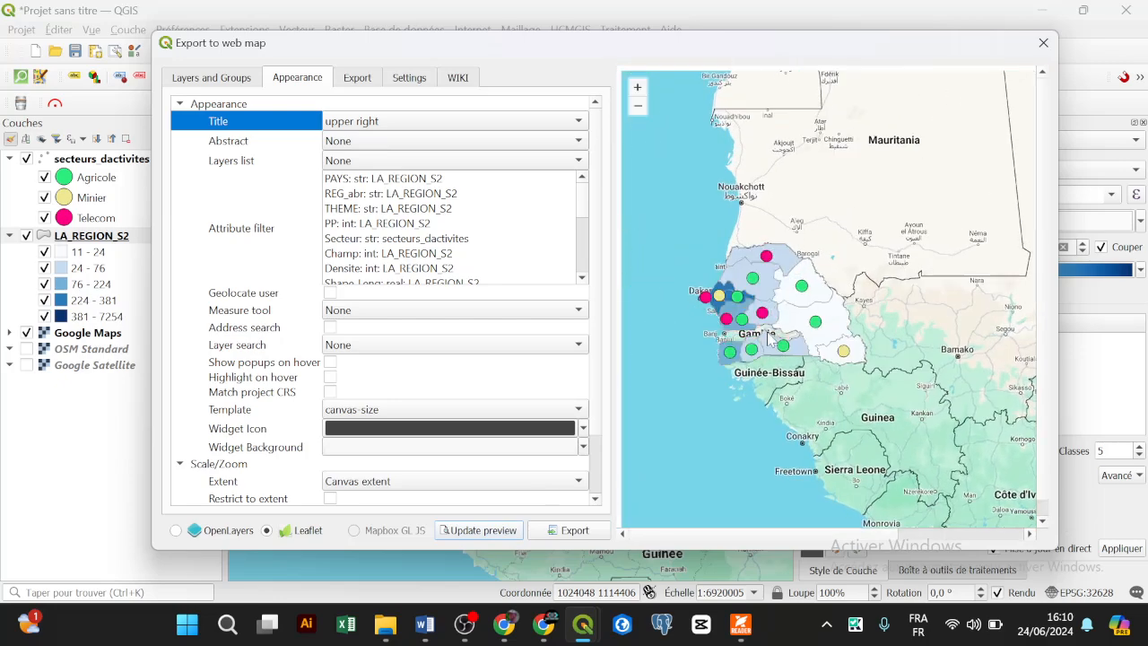
scroll(770, 333, "up", 1)
left_click_drag(752, 328, 785, 333)
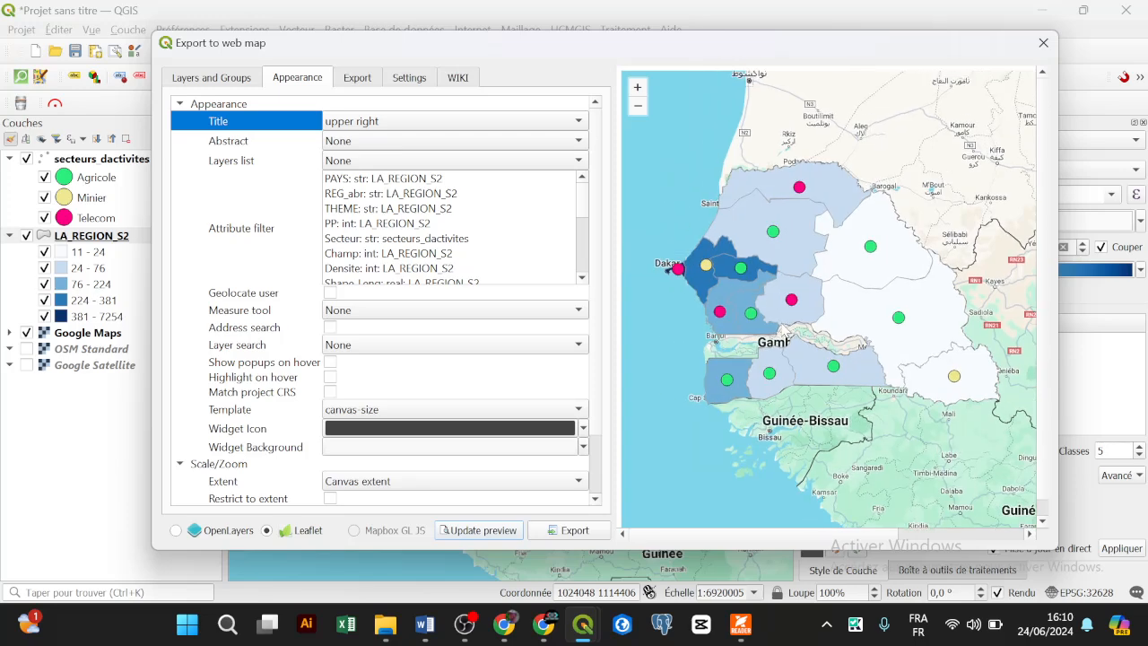
left_click(375, 122)
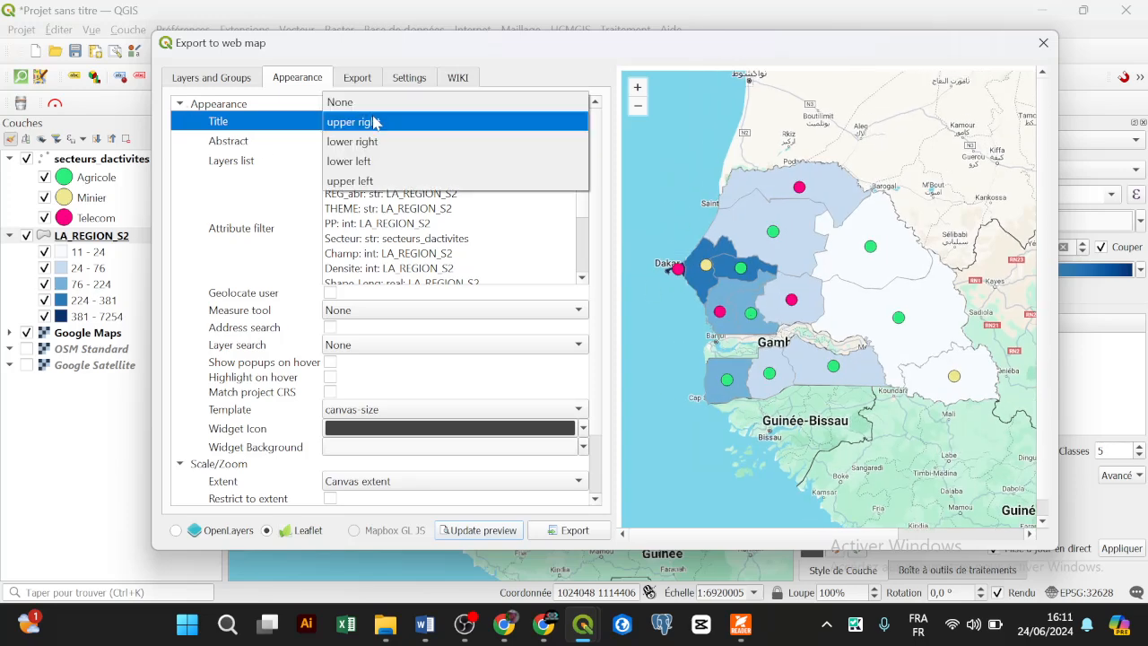
left_click(379, 181)
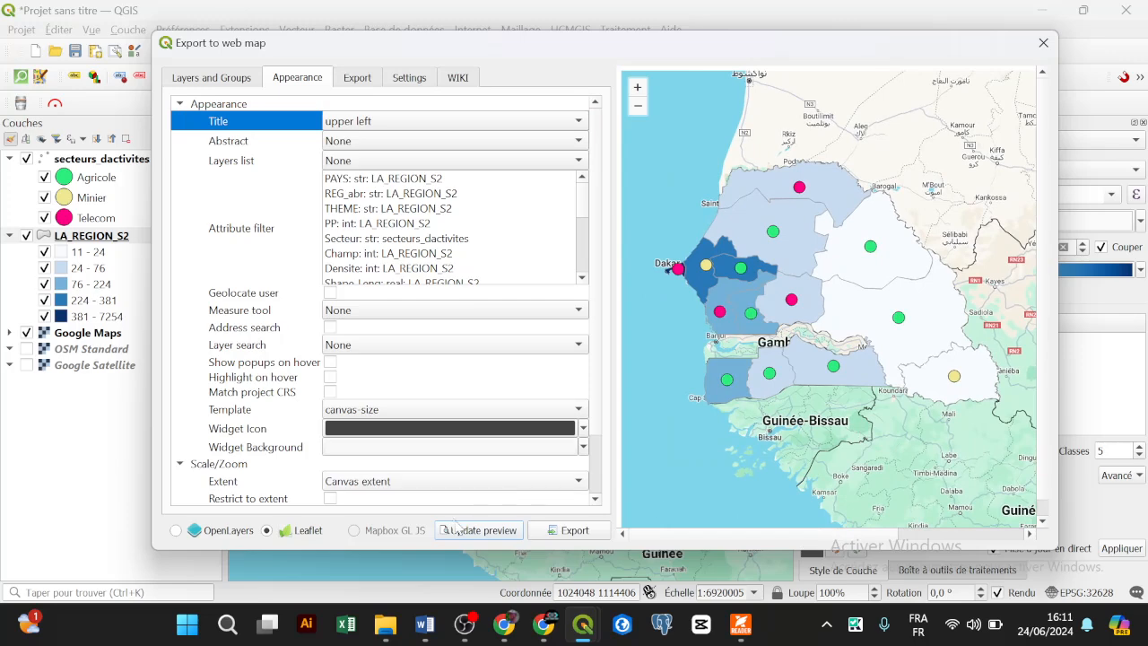
left_click(459, 528)
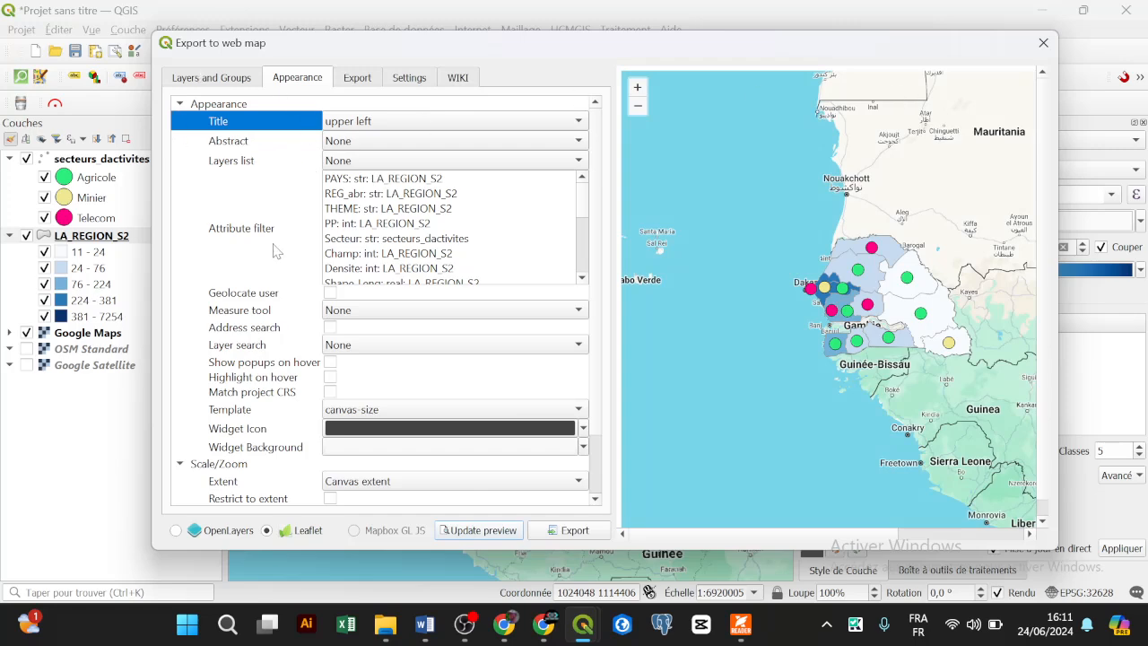
scroll(278, 250, "down", 1)
scroll(271, 231, "up", 1)
left_click(237, 77)
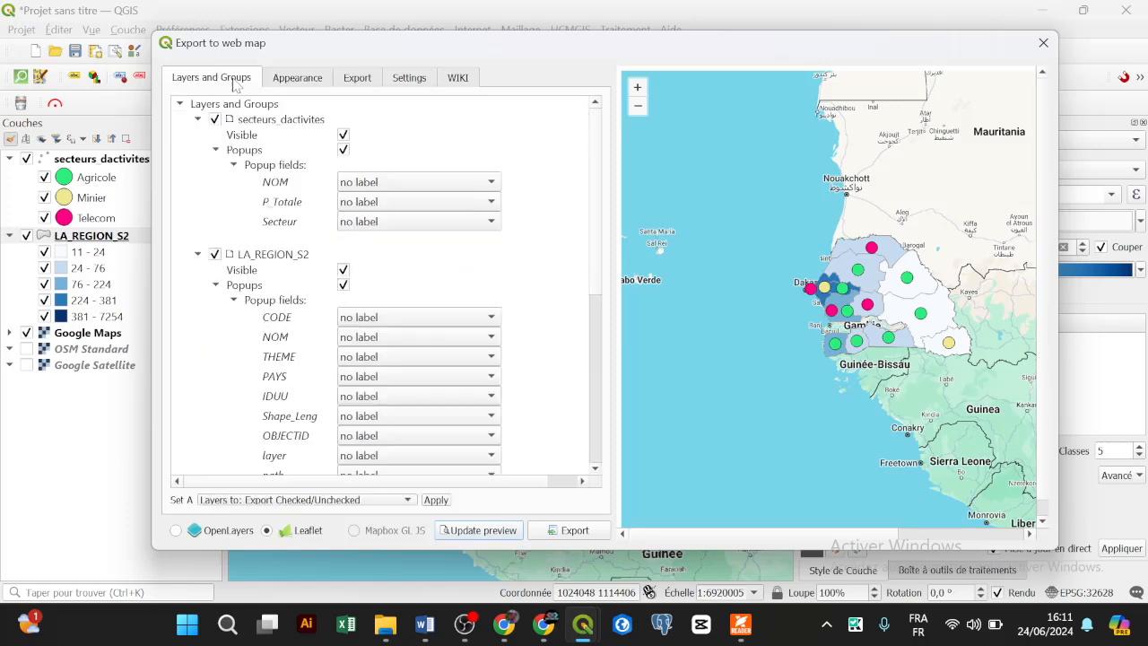
left_click(295, 82)
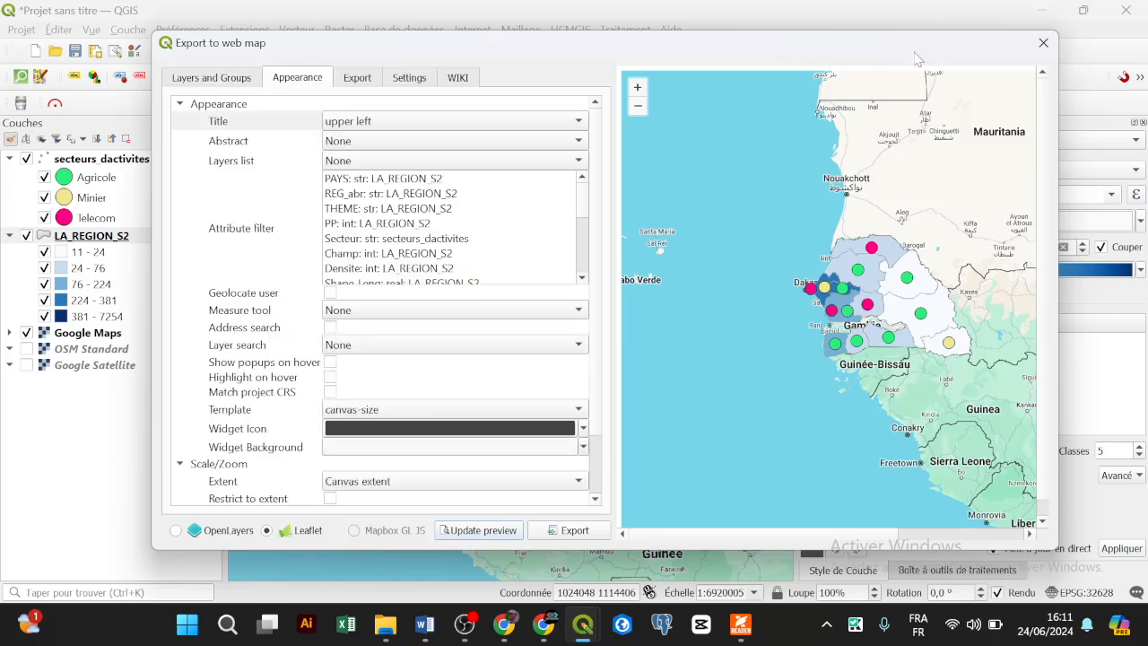
Step: Close the web-map export and set the project title to 'Carte web Senegal' in Project Properties
left_click(1042, 43)
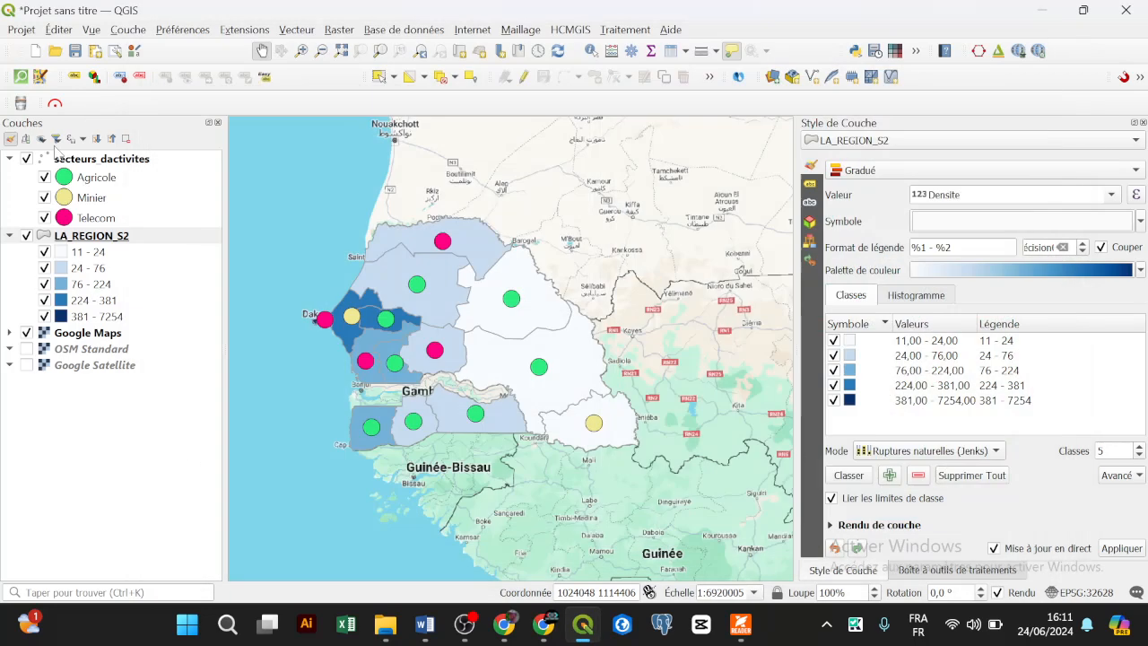
left_click(21, 30)
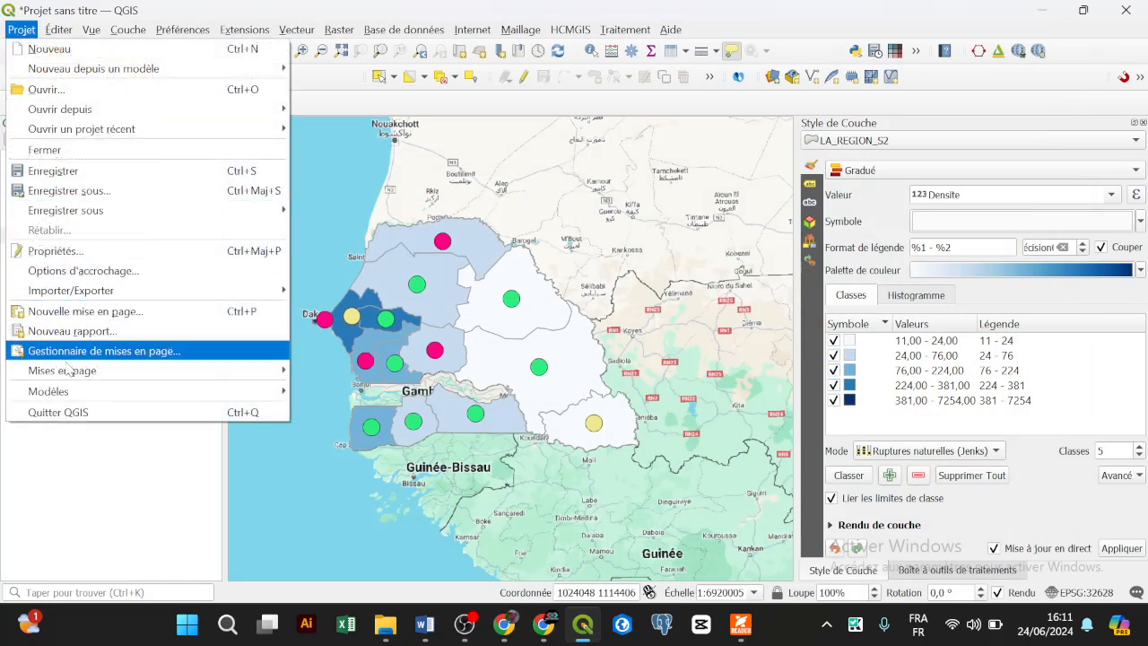
left_click(71, 252)
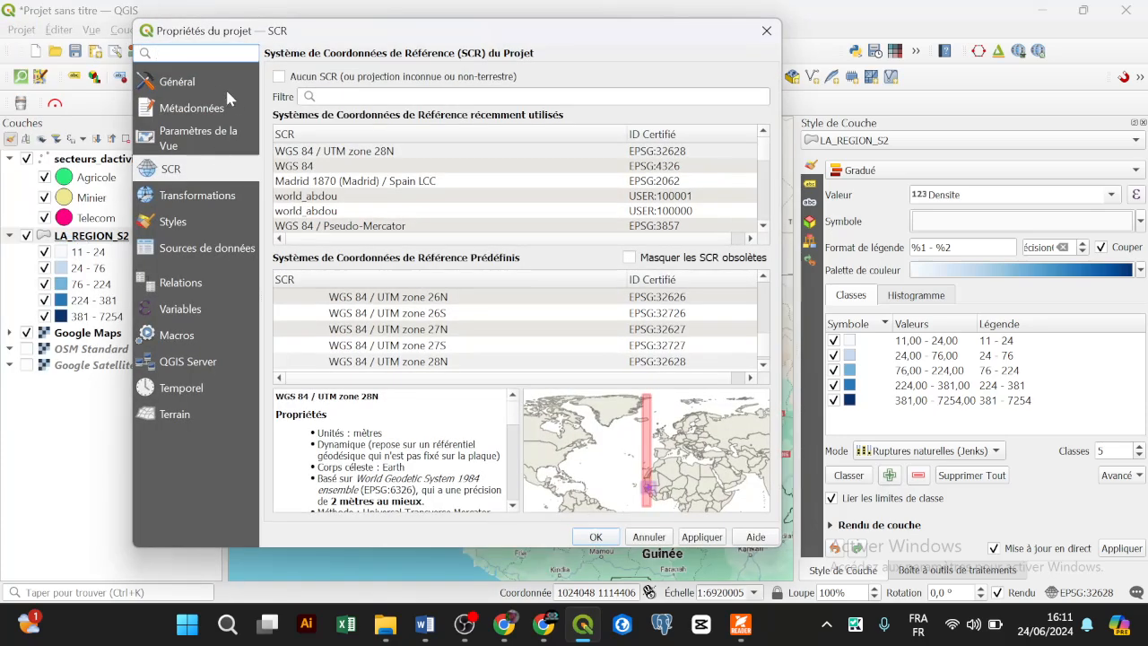
left_click(214, 82)
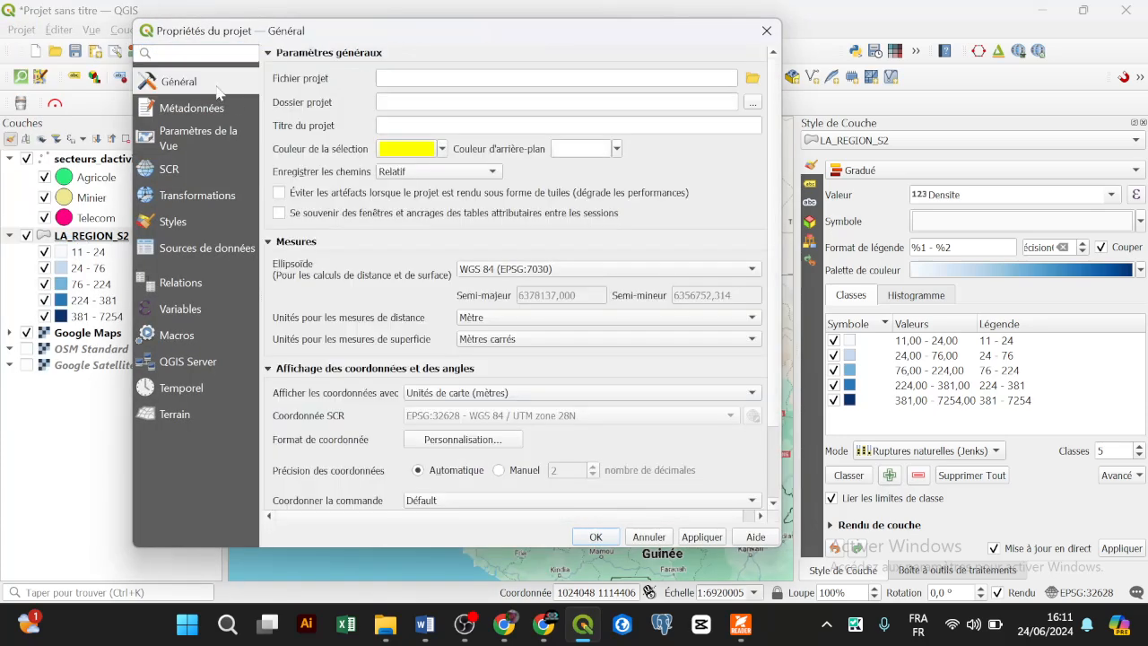
left_click(390, 126)
left_click(595, 537)
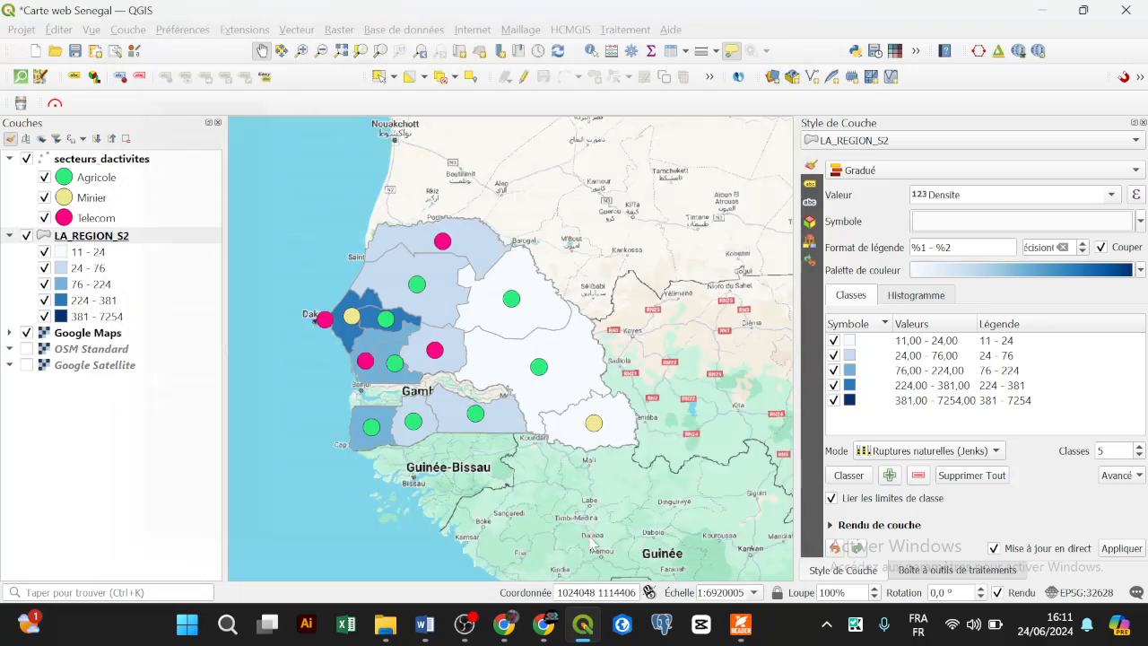
Step: Relaunch qgis2web, refresh the preview, set the abstract to upper right, then close the export
left_click(468, 30)
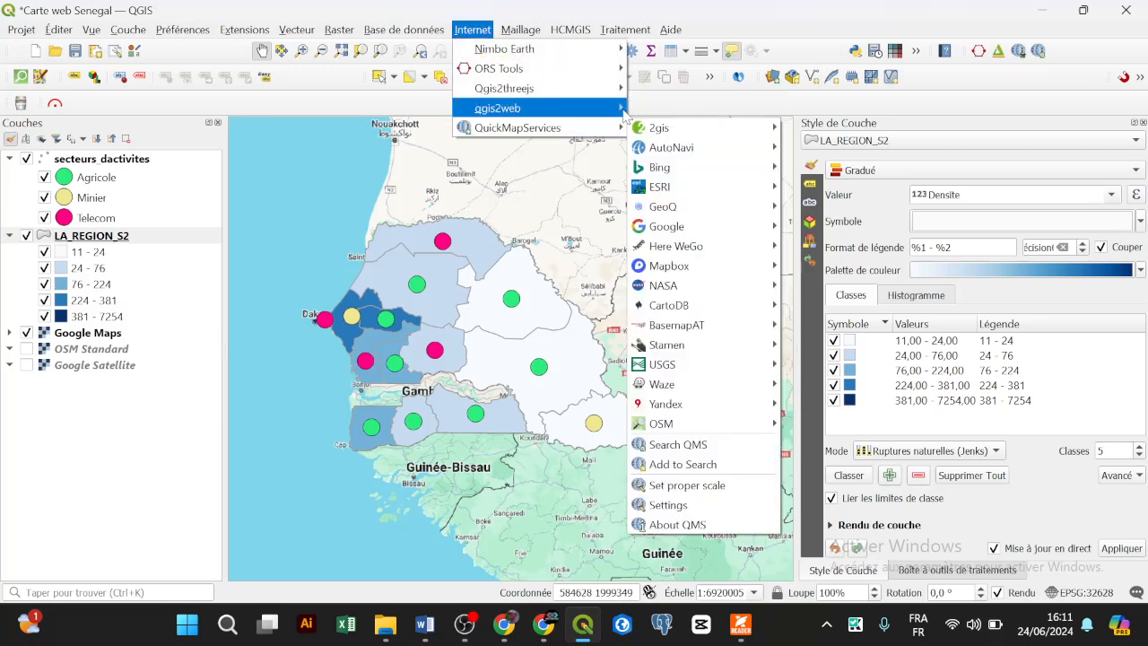
left_click(654, 111)
left_click(483, 531)
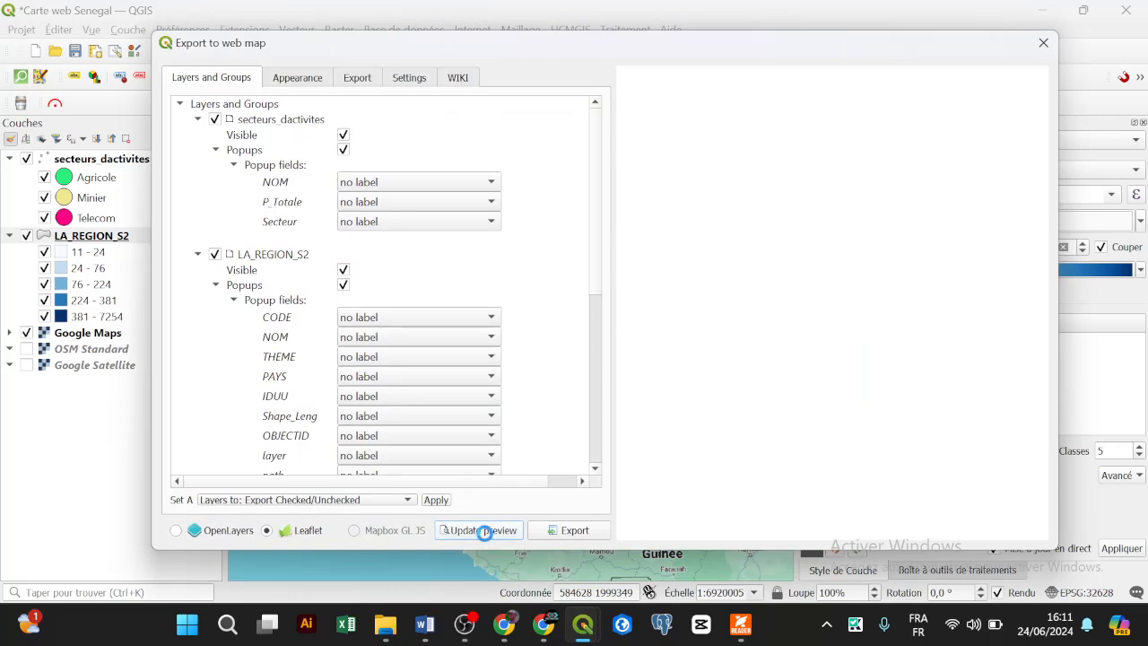
left_click(302, 81)
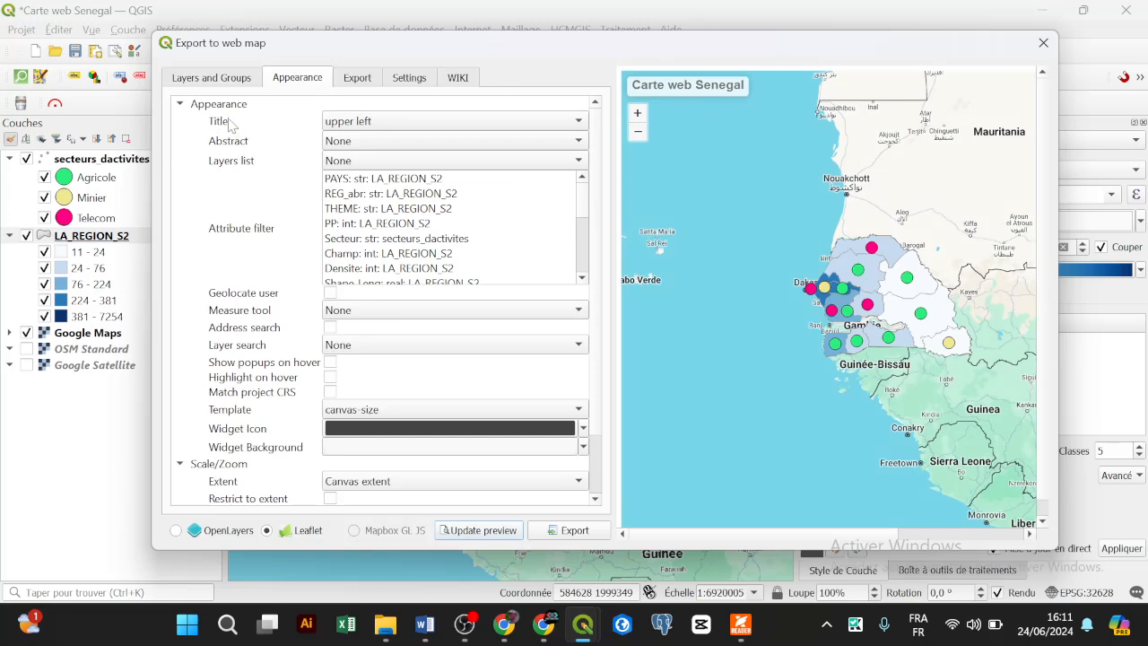
left_click(347, 147)
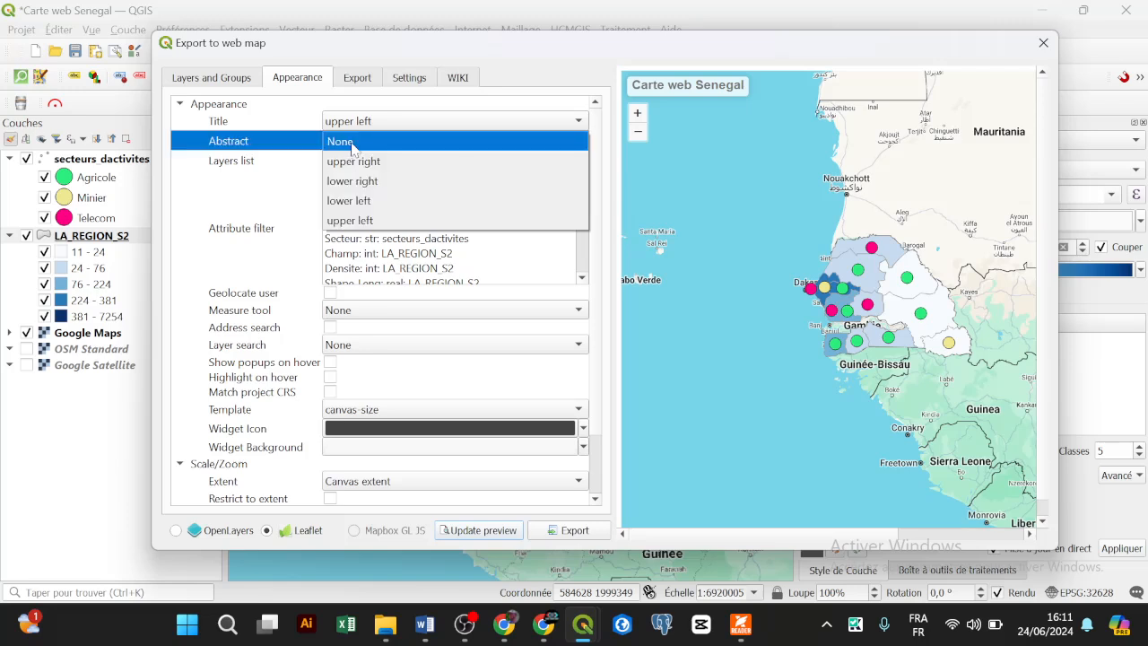
left_click(363, 163)
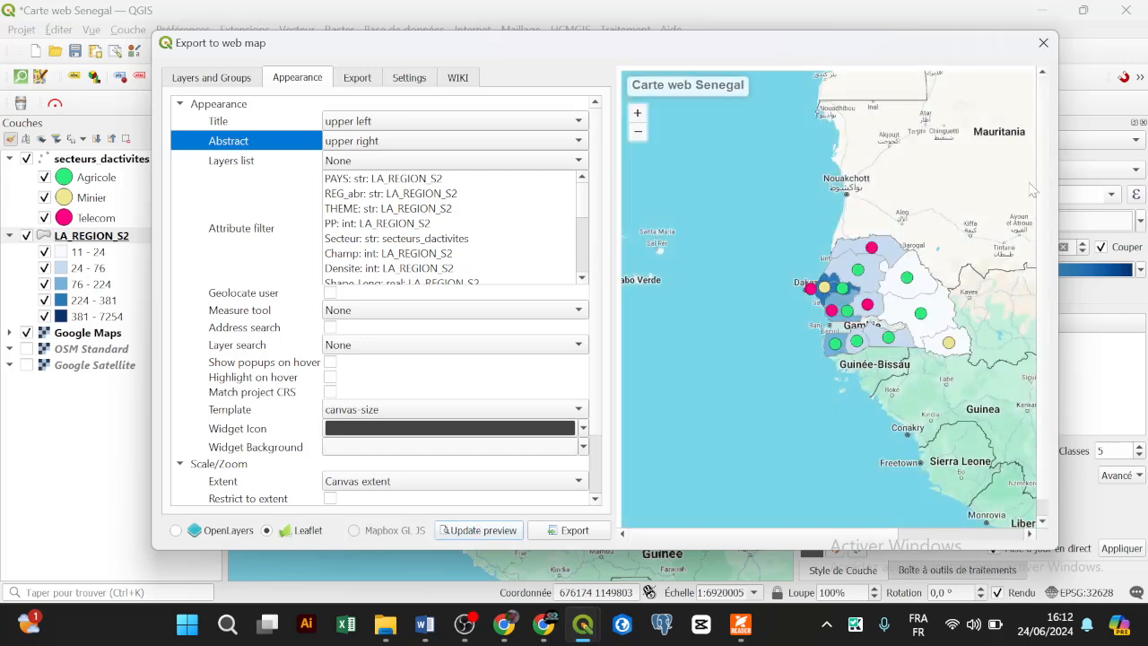
left_click(1044, 43)
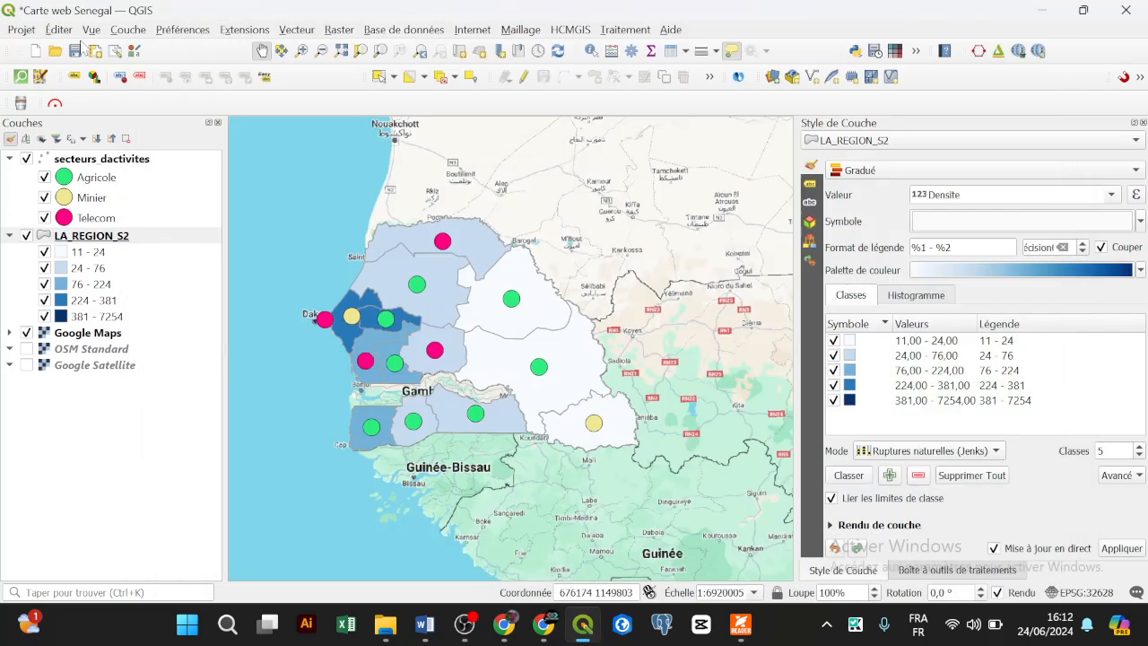
Step: Enter the Résumé describing fictitious Senegal activity sectors and regional population density in project metadata
left_click(21, 30)
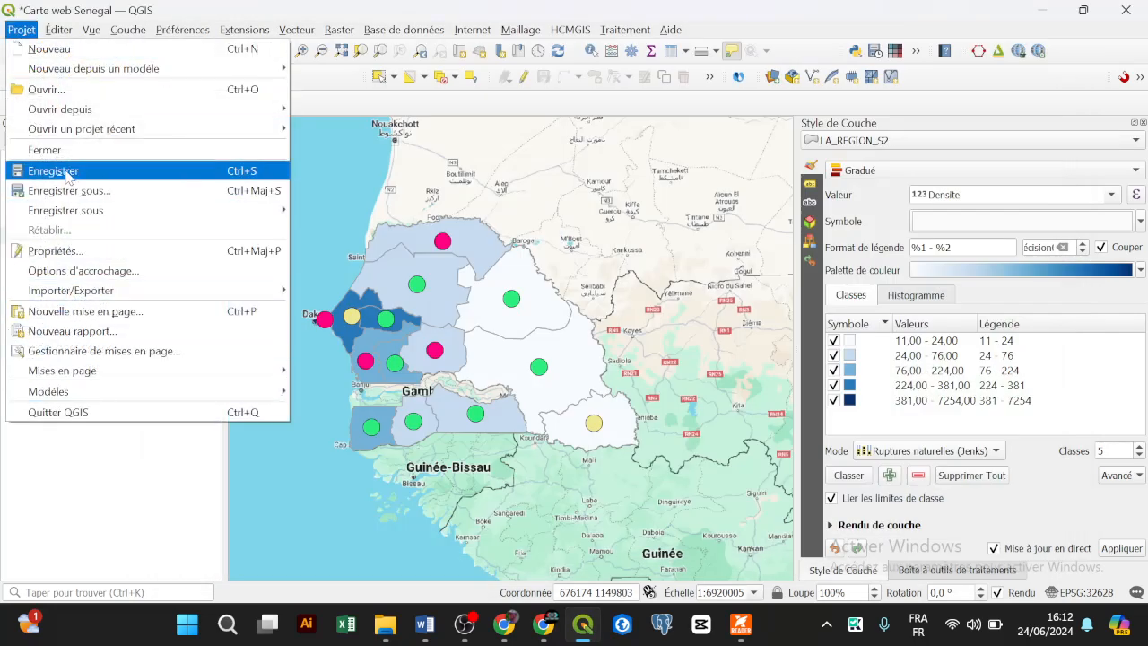
left_click(41, 252)
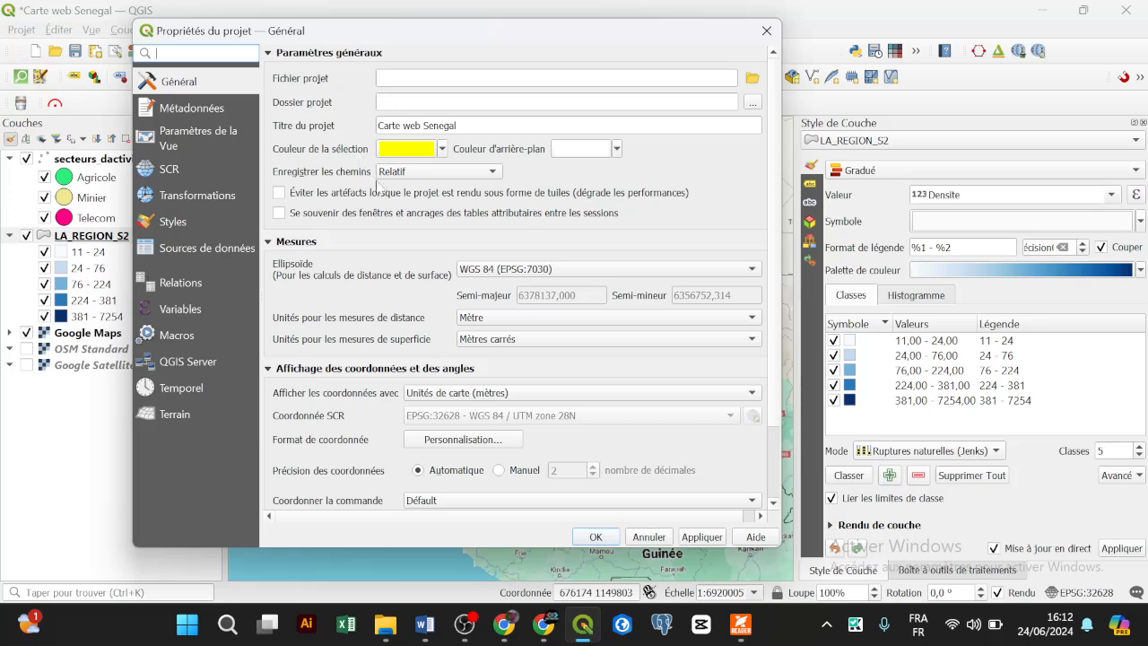
scroll(426, 238, "down", 2)
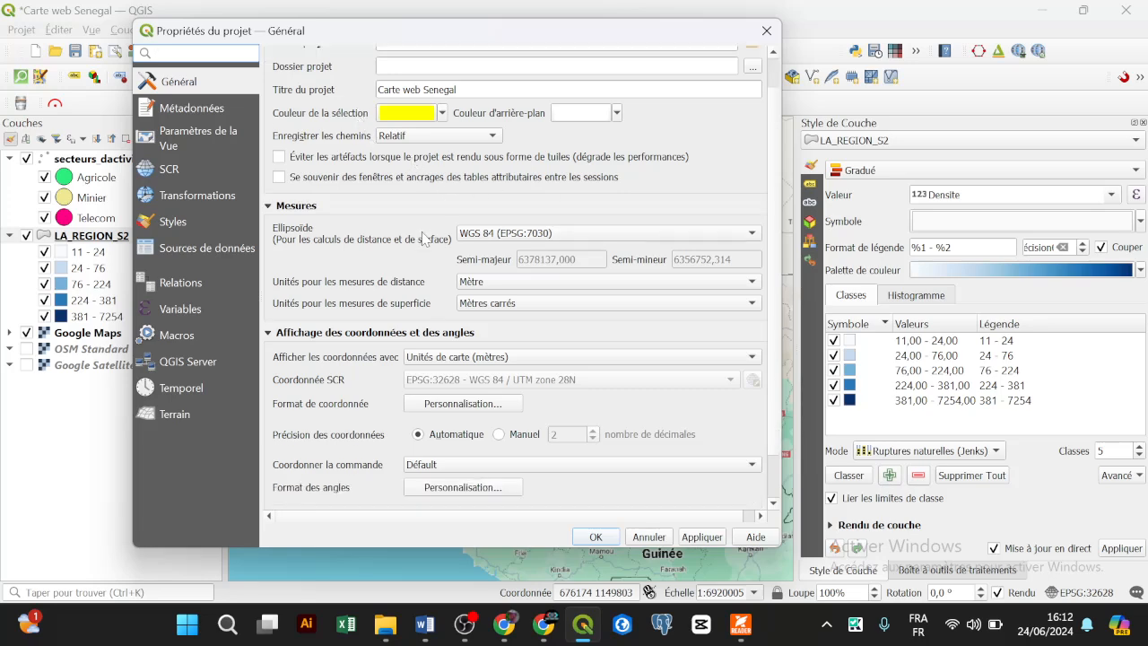
scroll(426, 239, "down", 1)
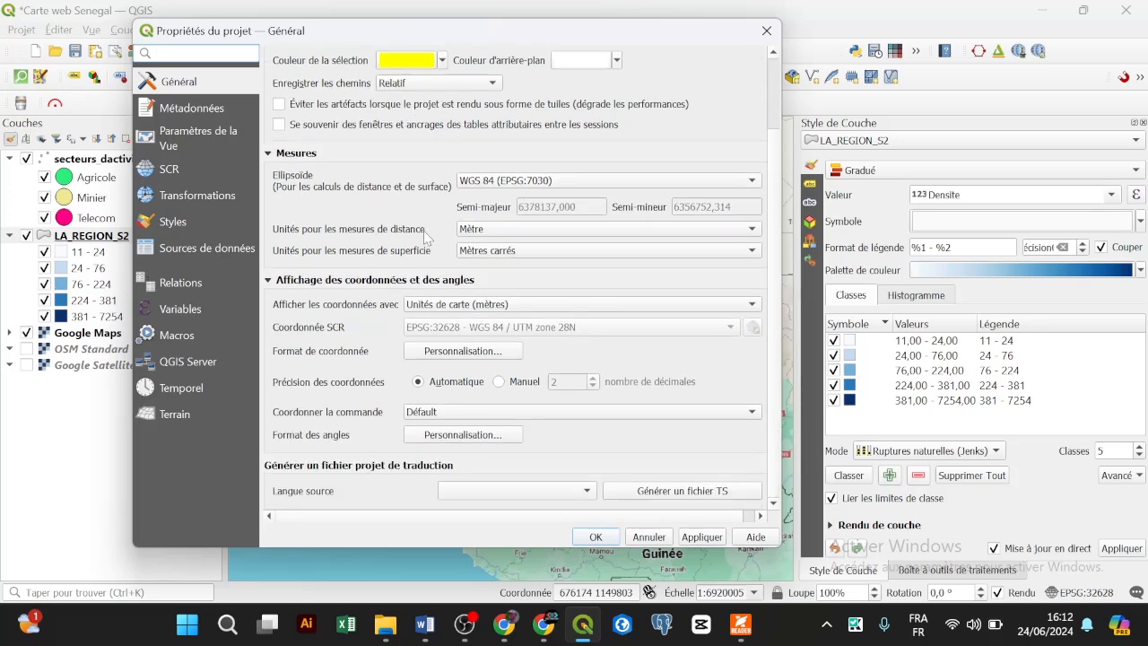
scroll(426, 235, "up", 3)
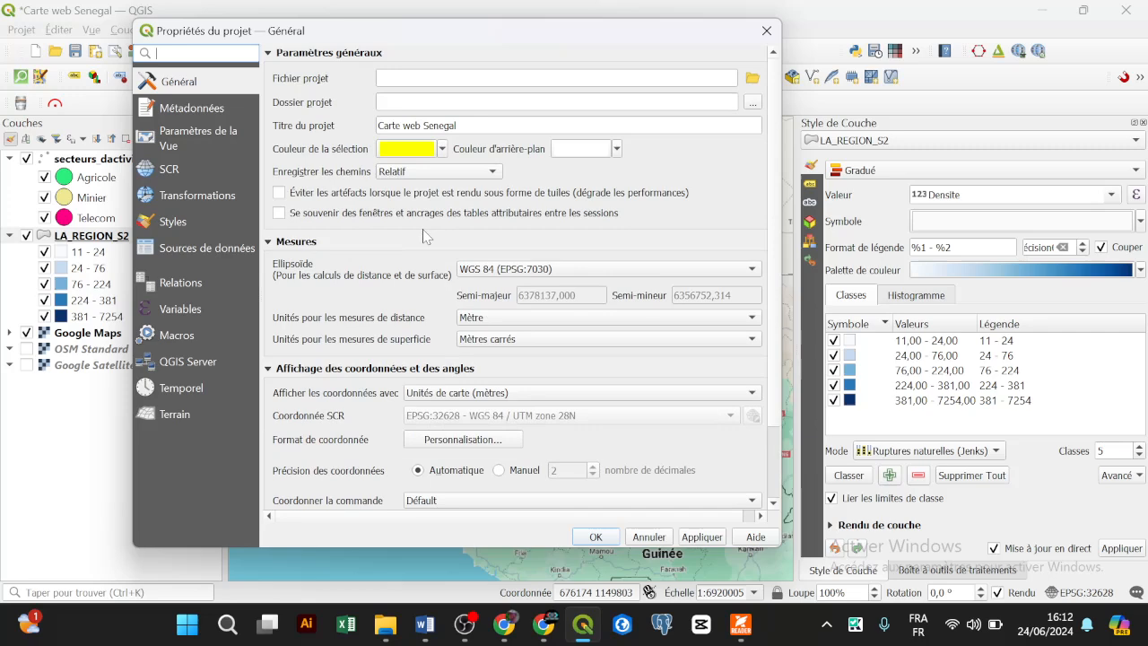
left_click(223, 110)
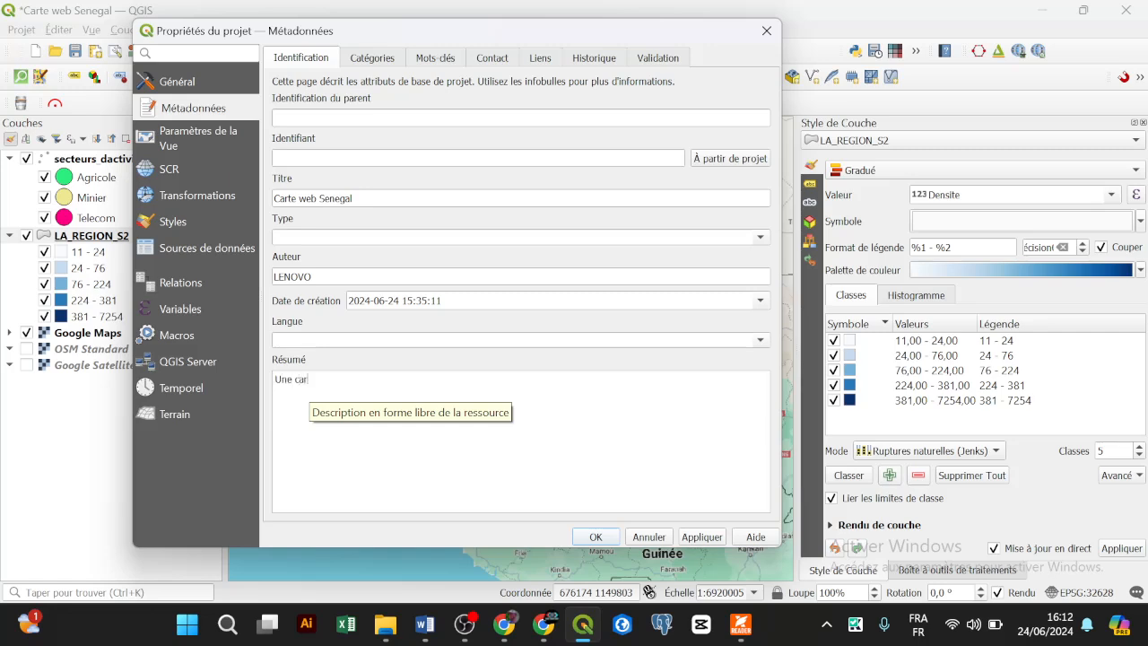
type("ie ficiti")
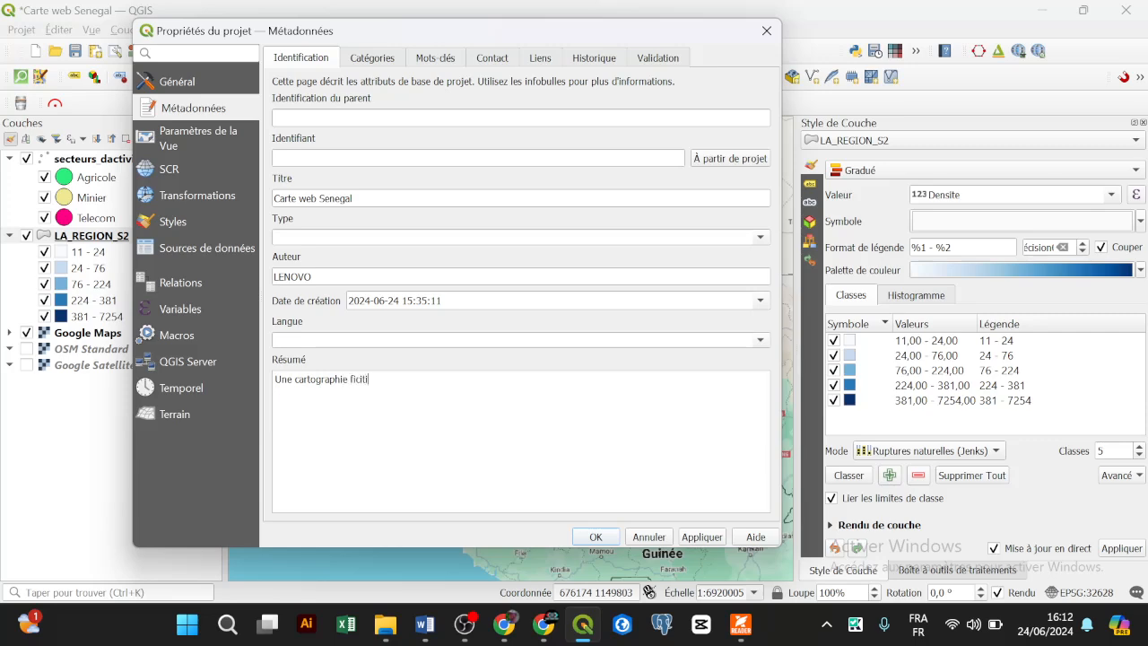
key("BackSpace")
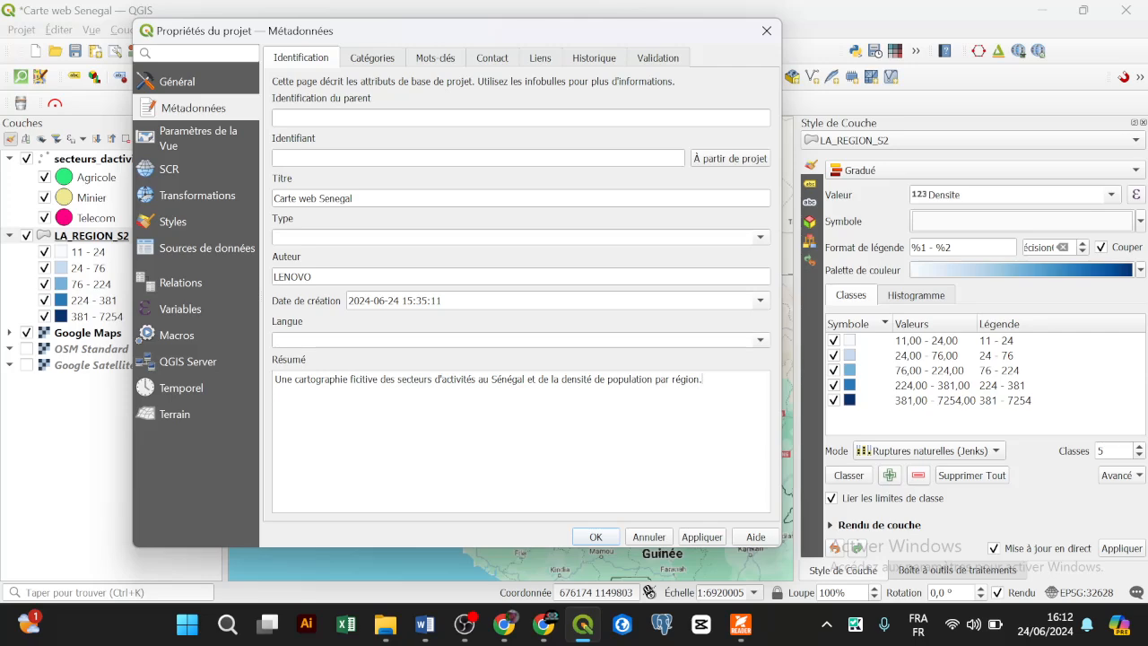
left_click(595, 536)
Step: Launch qgis2web's Create web map and generate the preview
left_click(472, 29)
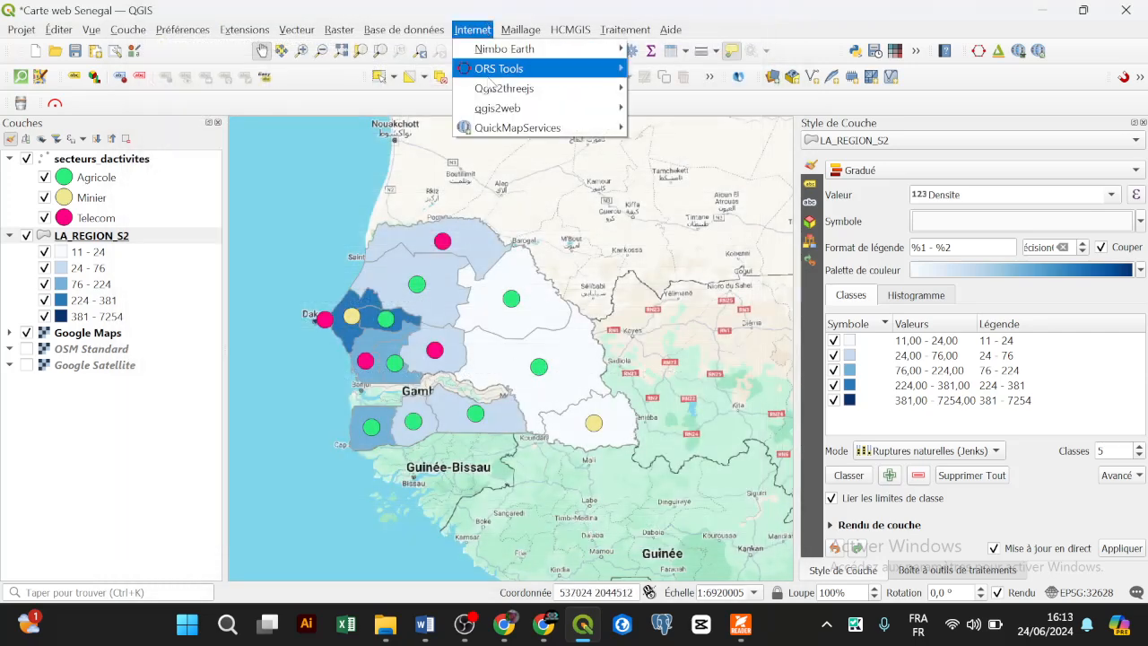
mouse_move(608, 115)
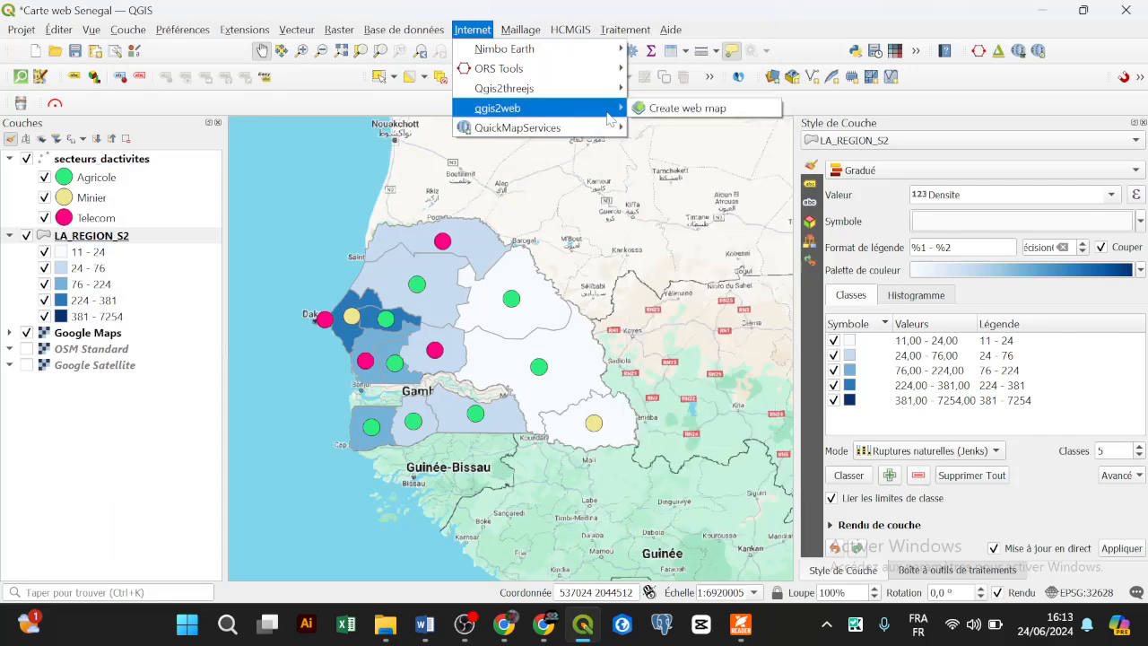
left_click(661, 109)
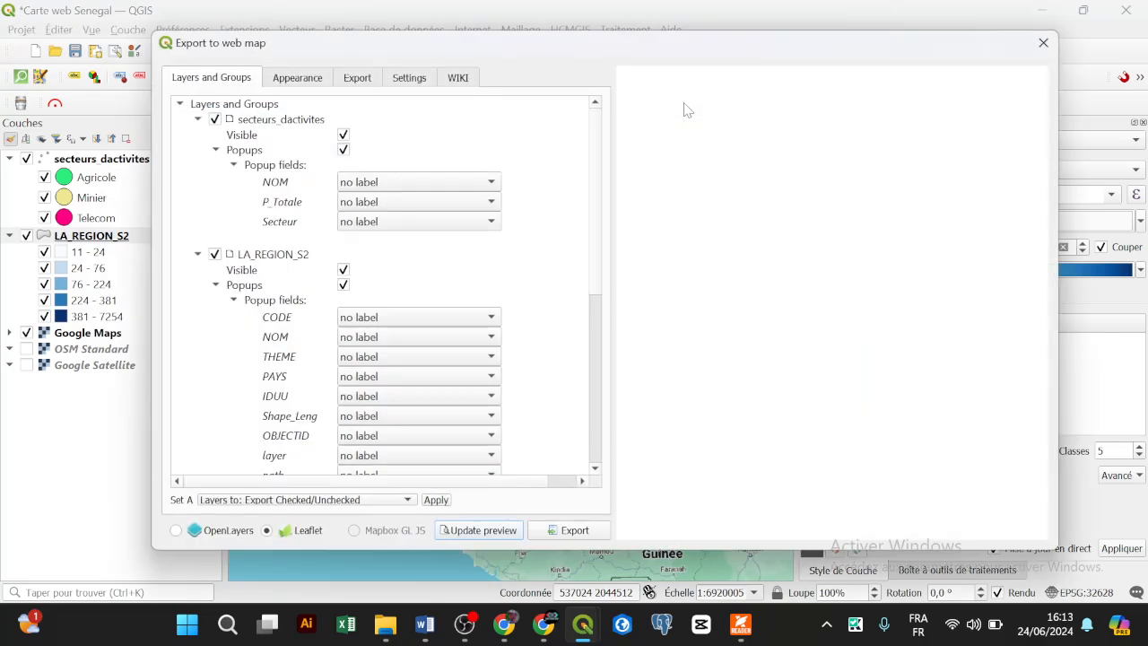
left_click(503, 529)
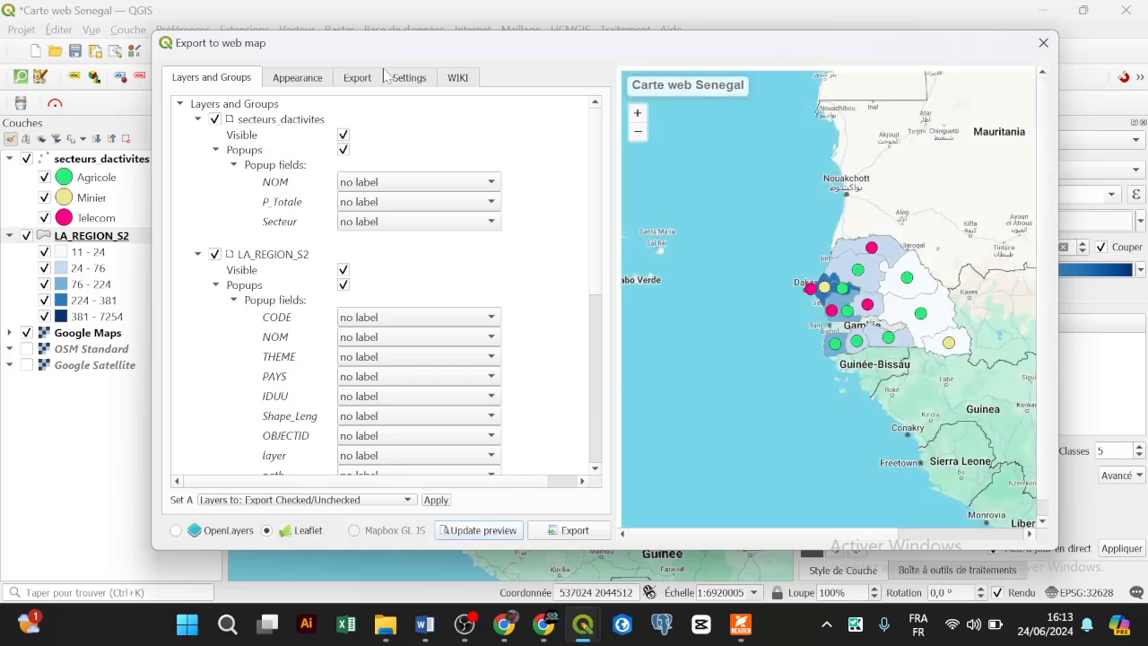
left_click(297, 79)
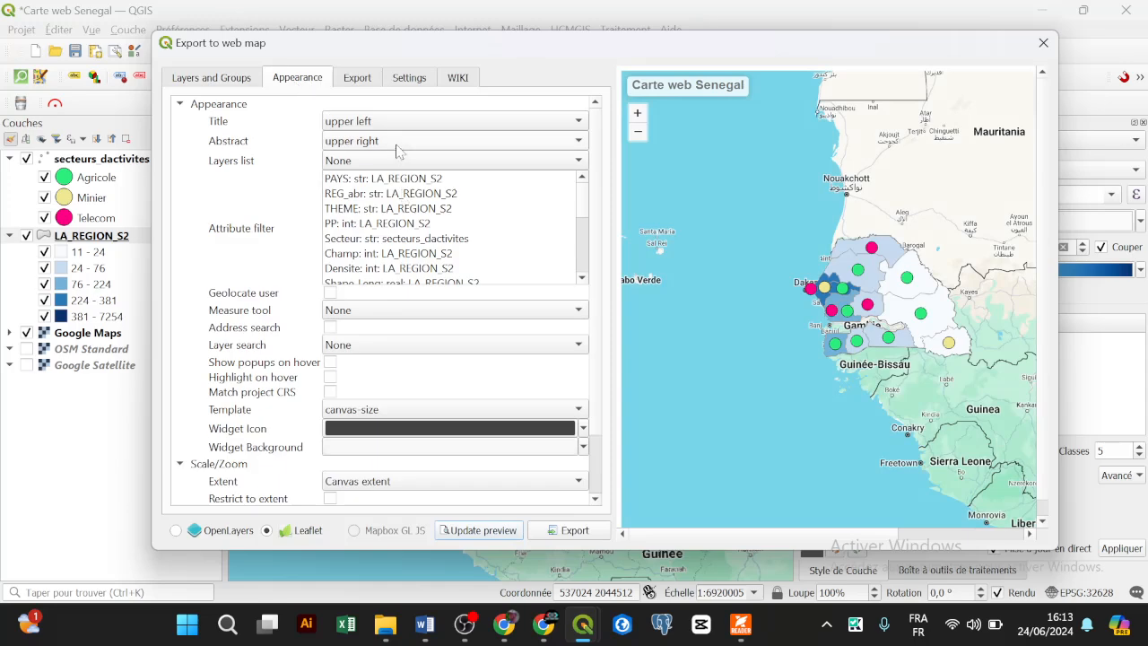
left_click(1003, 536)
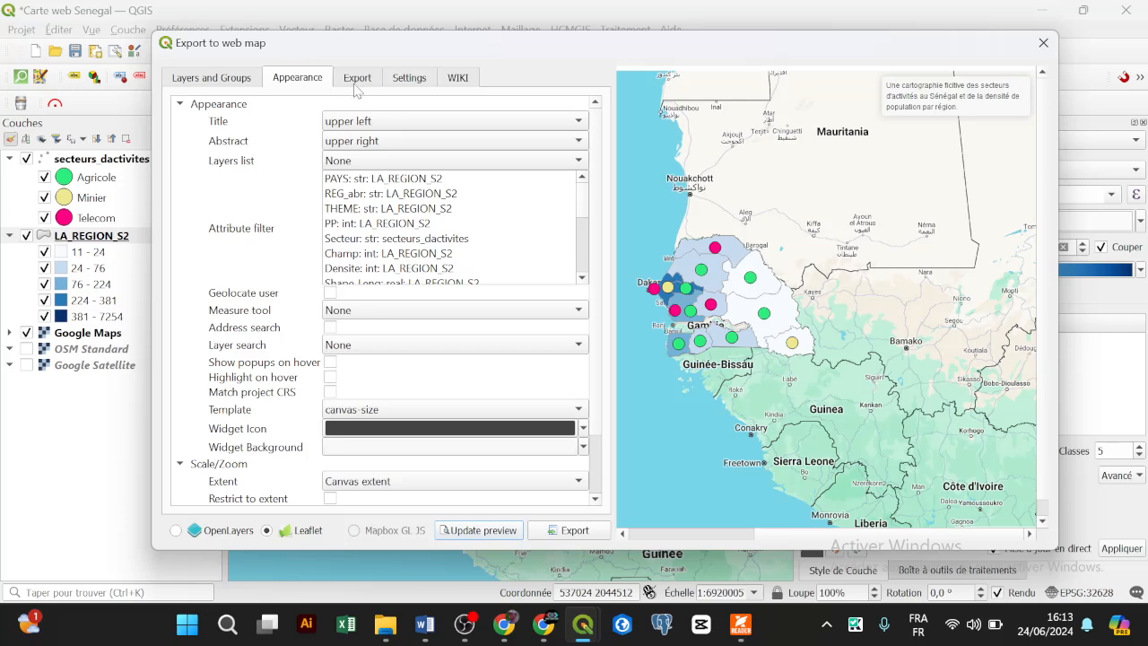
left_click(745, 536)
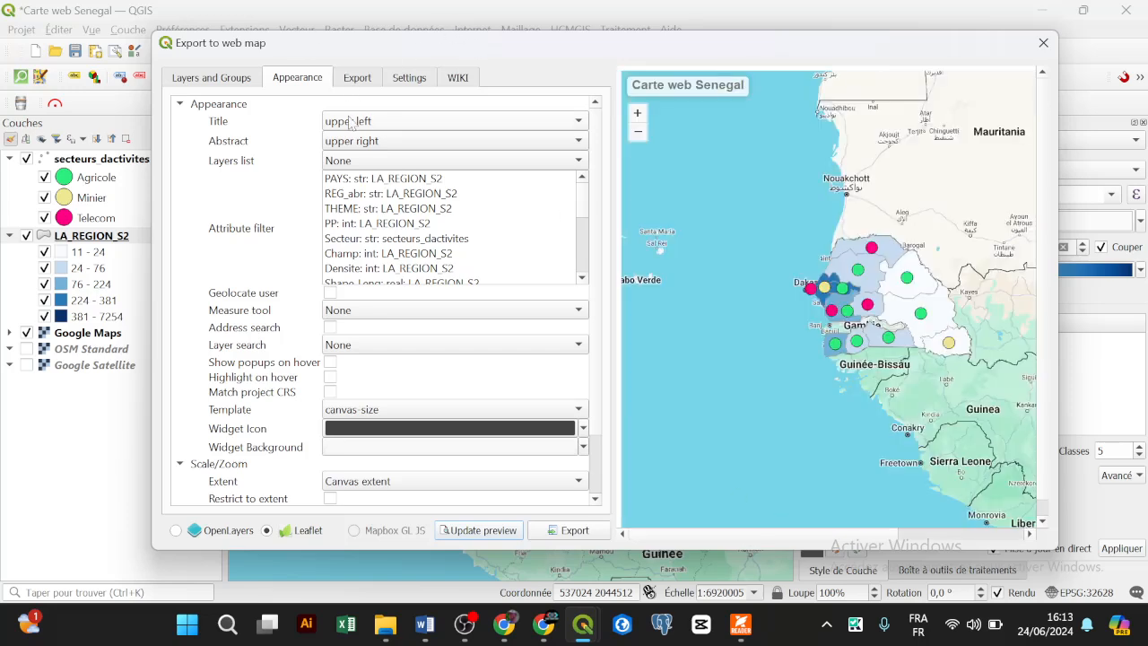
Step: Place the abstract at upper left and refresh the preview
left_click(384, 141)
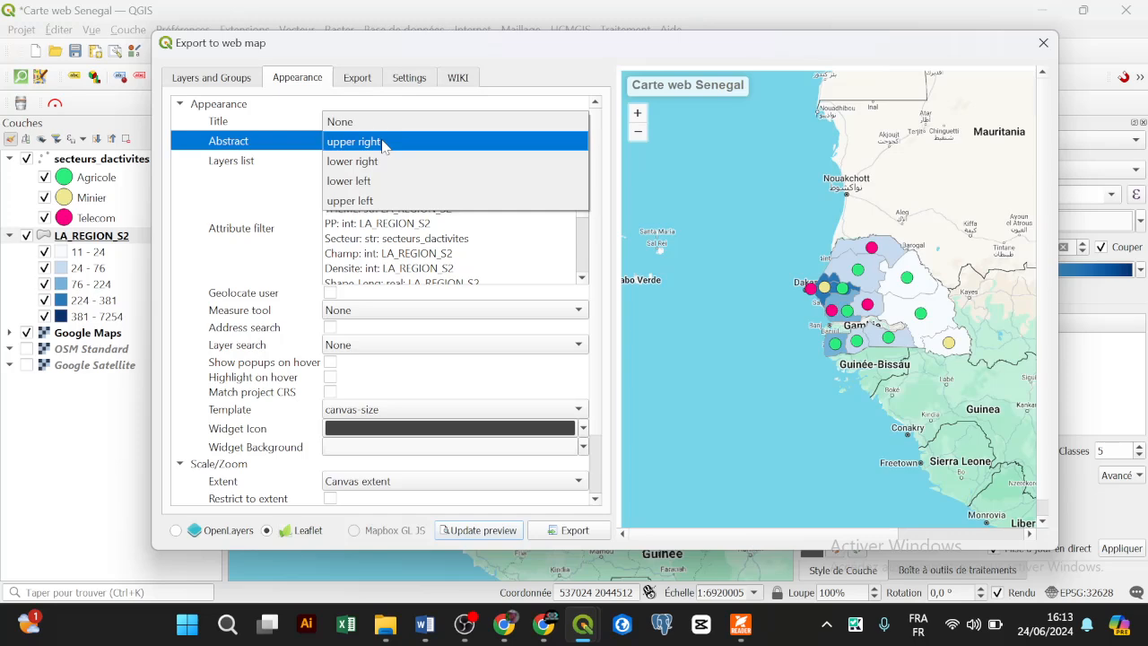
left_click(393, 200)
left_click(496, 533)
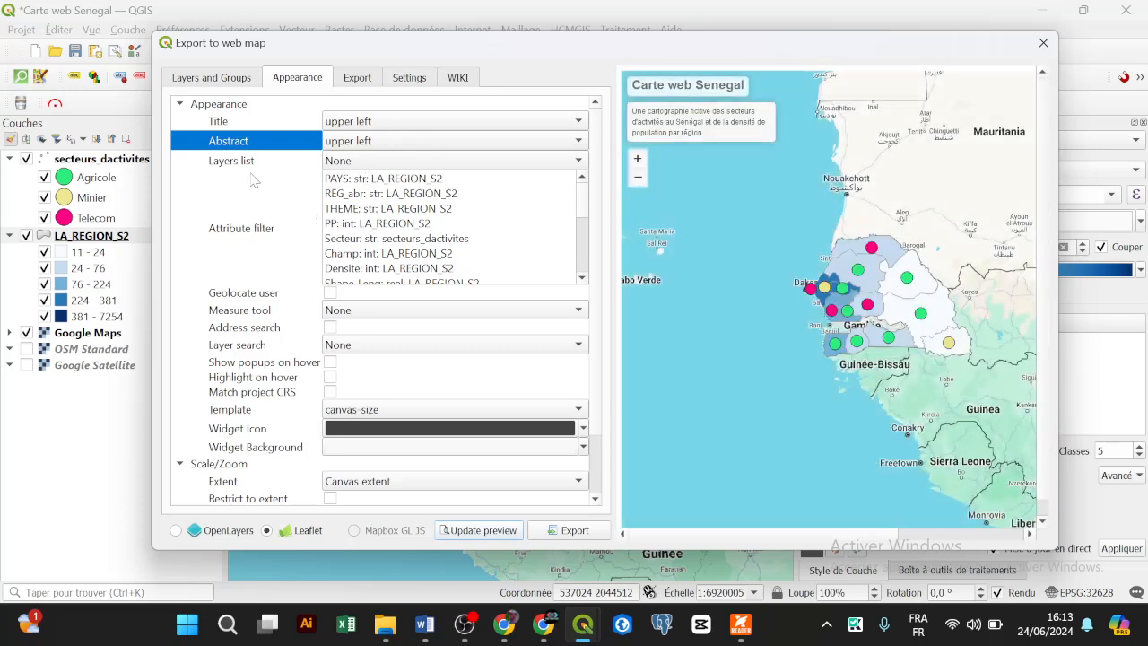
left_click(401, 165)
left_click(400, 162)
left_click(403, 162)
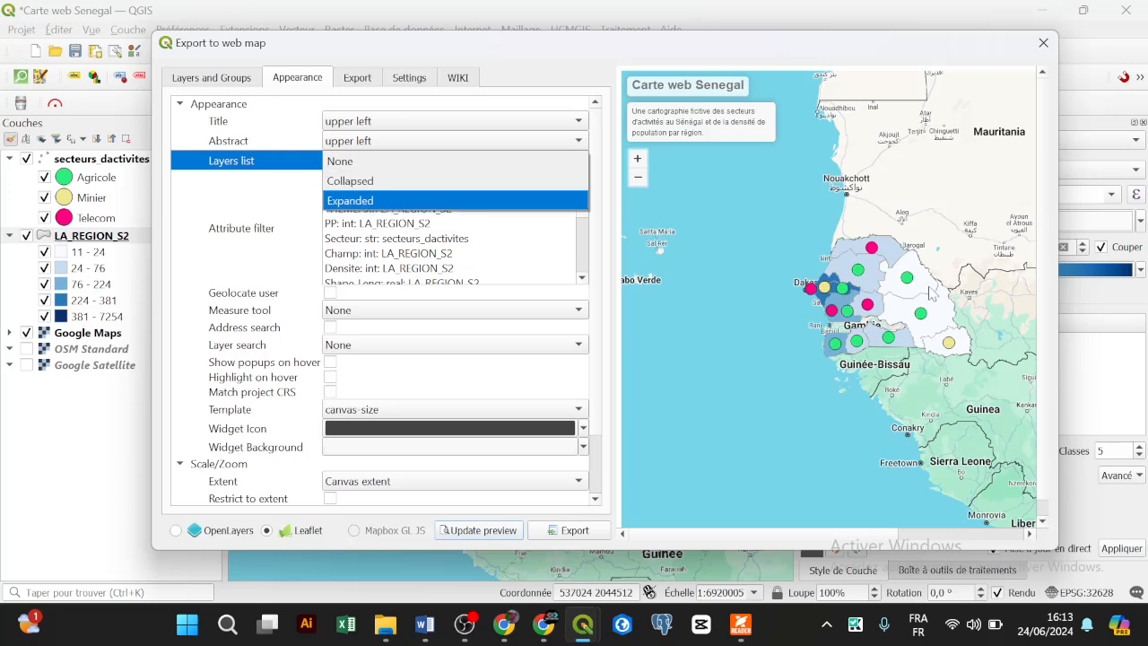
Step: Set Layers list to Collapsed, try Expanded, then revert to Collapsed, refreshing the preview each time
left_click(359, 182)
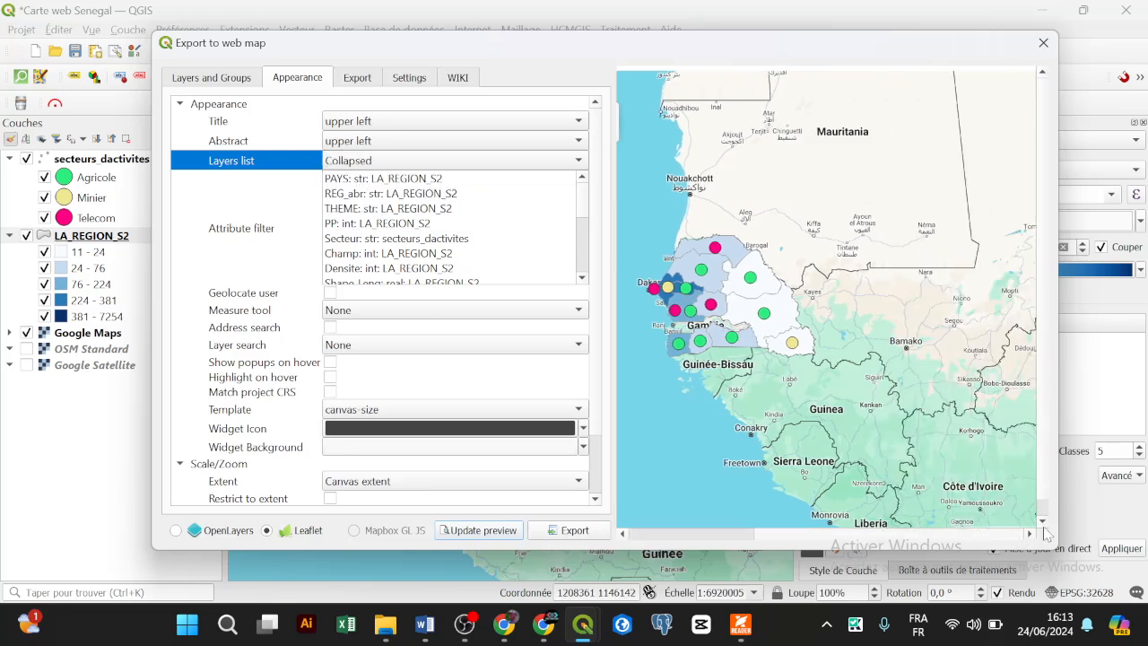
left_click(483, 530)
left_click(334, 165)
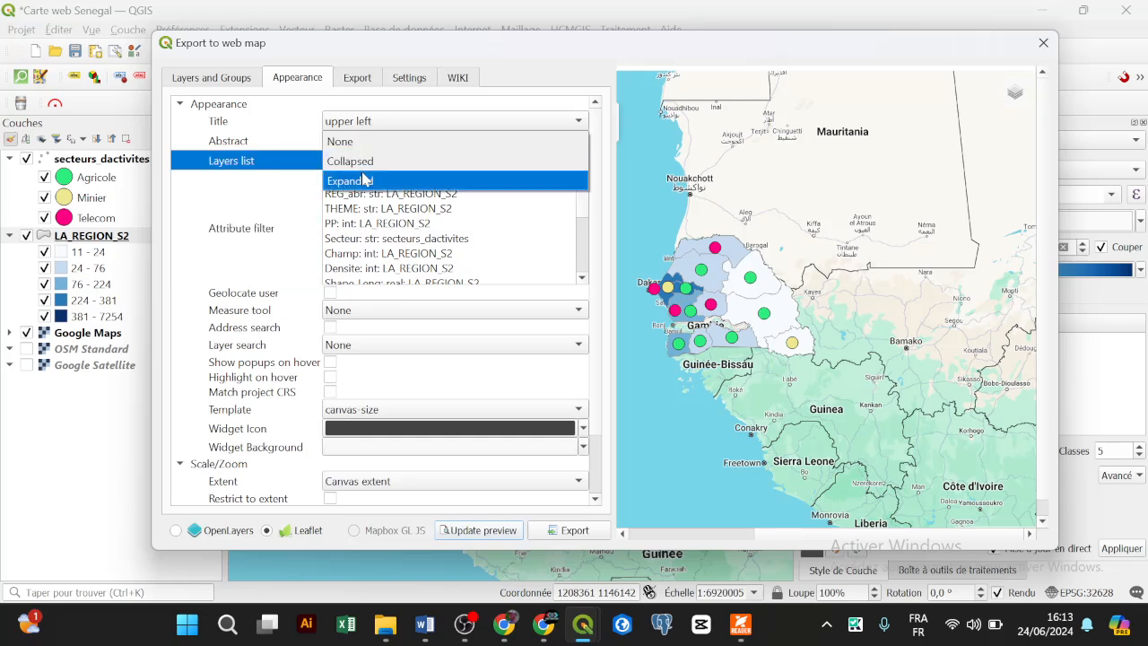
left_click(364, 180)
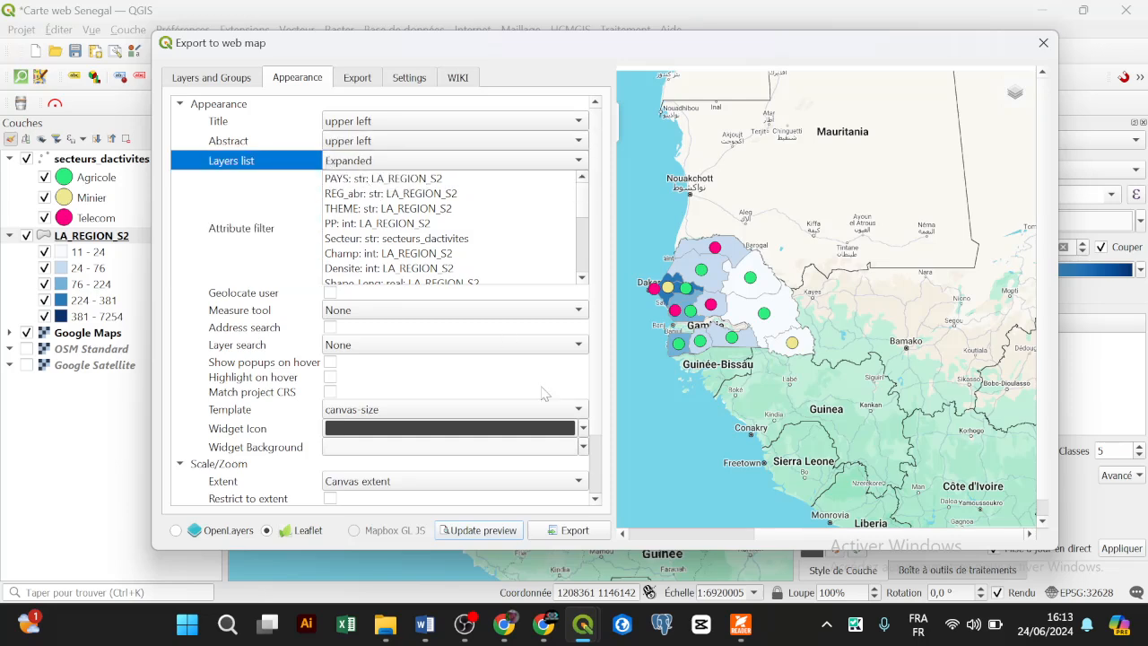
left_click(489, 530)
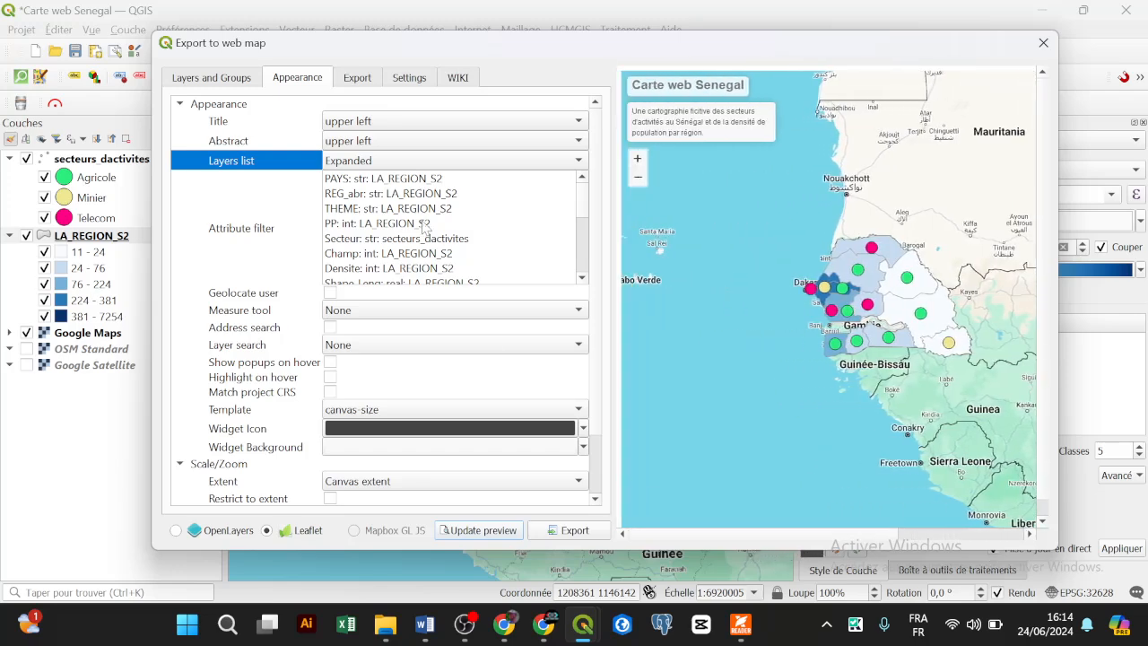
left_click(395, 161)
left_click(401, 141)
left_click(494, 530)
scroll(312, 312, "down", 1)
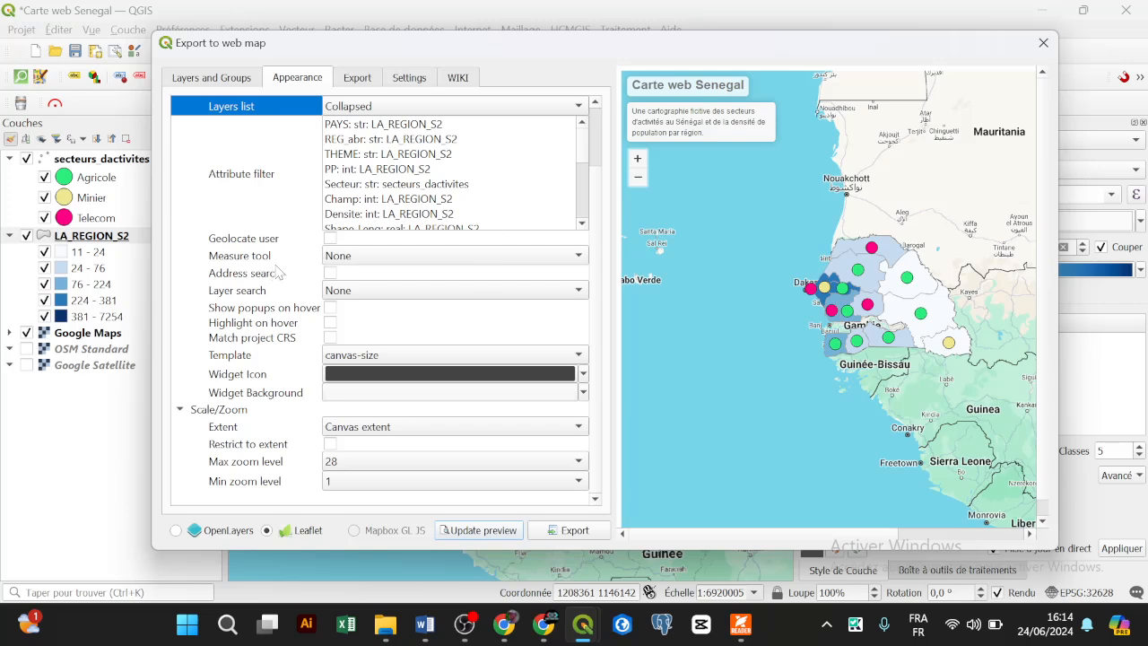
Step: Set the Measure tool to Metric and refresh the preview
left_click(396, 260)
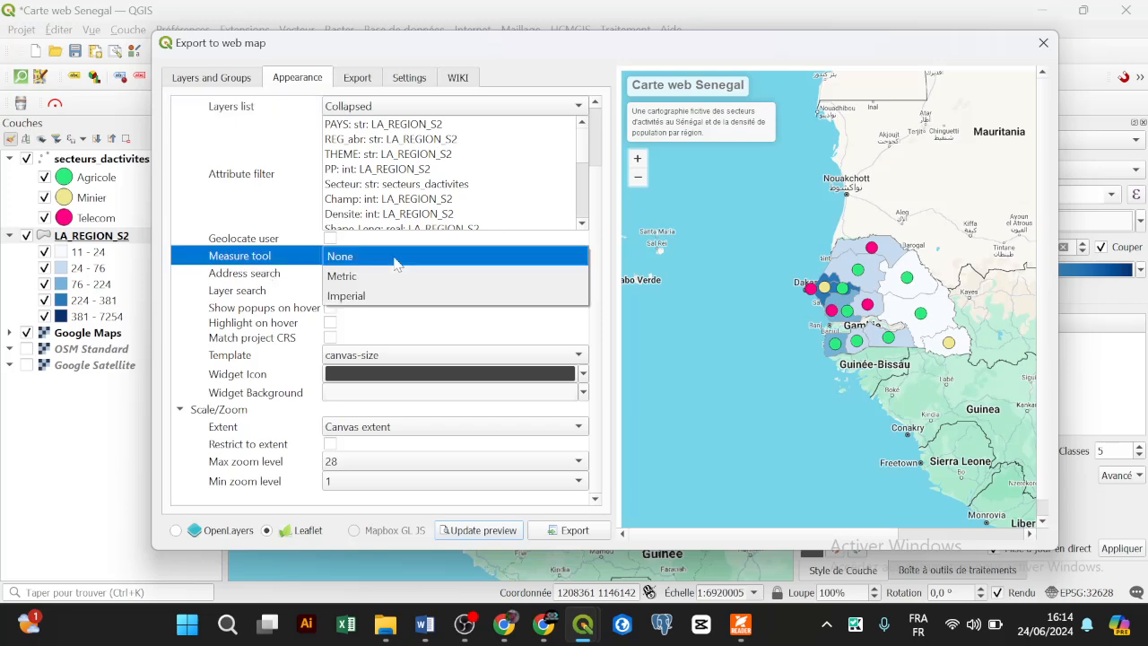
left_click(391, 277)
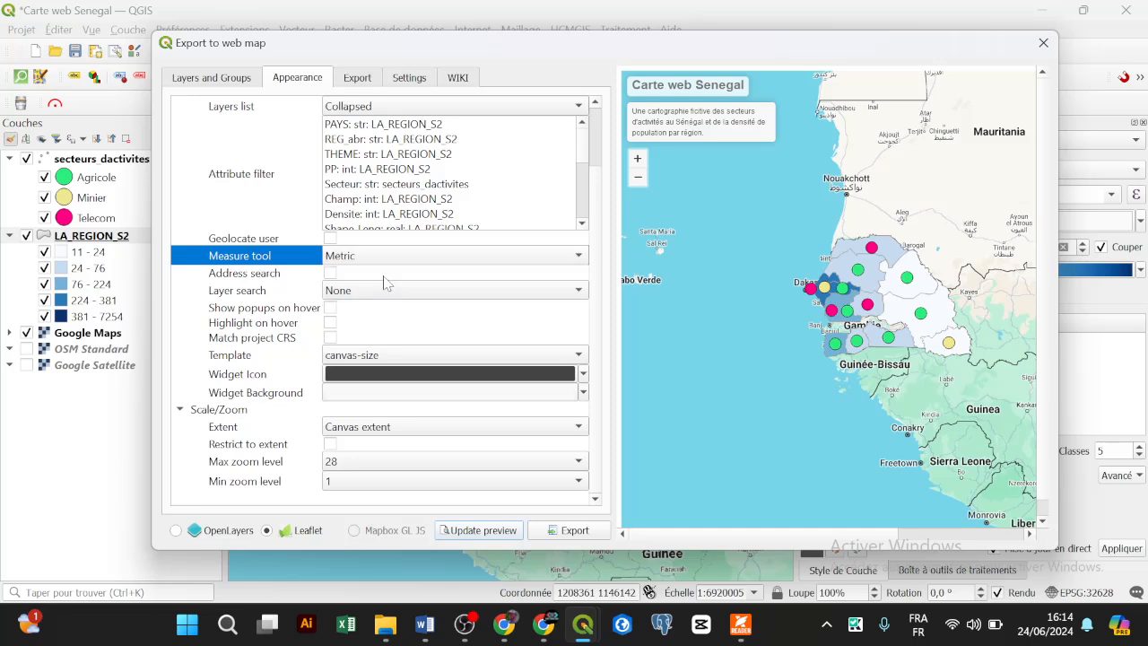
left_click(482, 529)
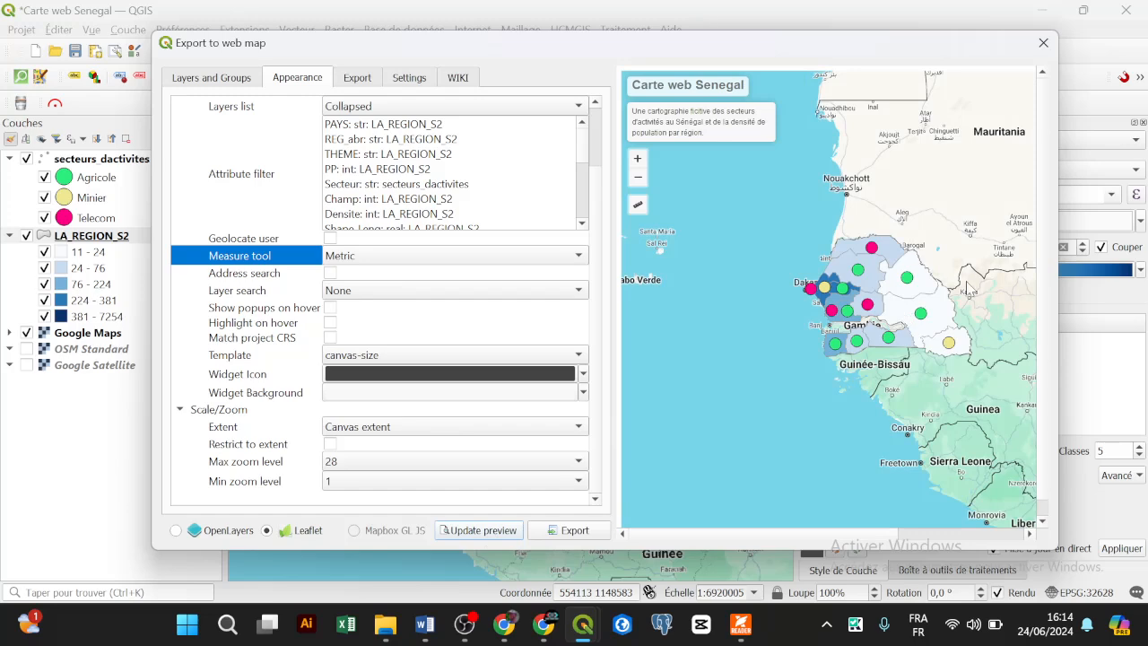
mouse_move(638, 205)
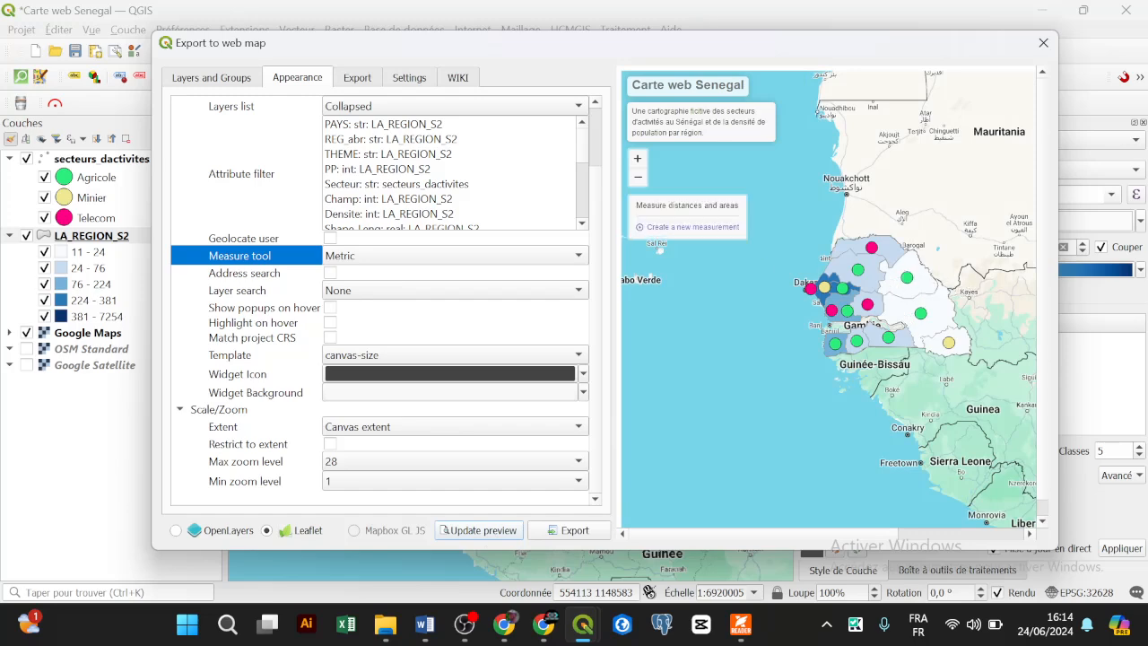
scroll(665, 196, "up", 1)
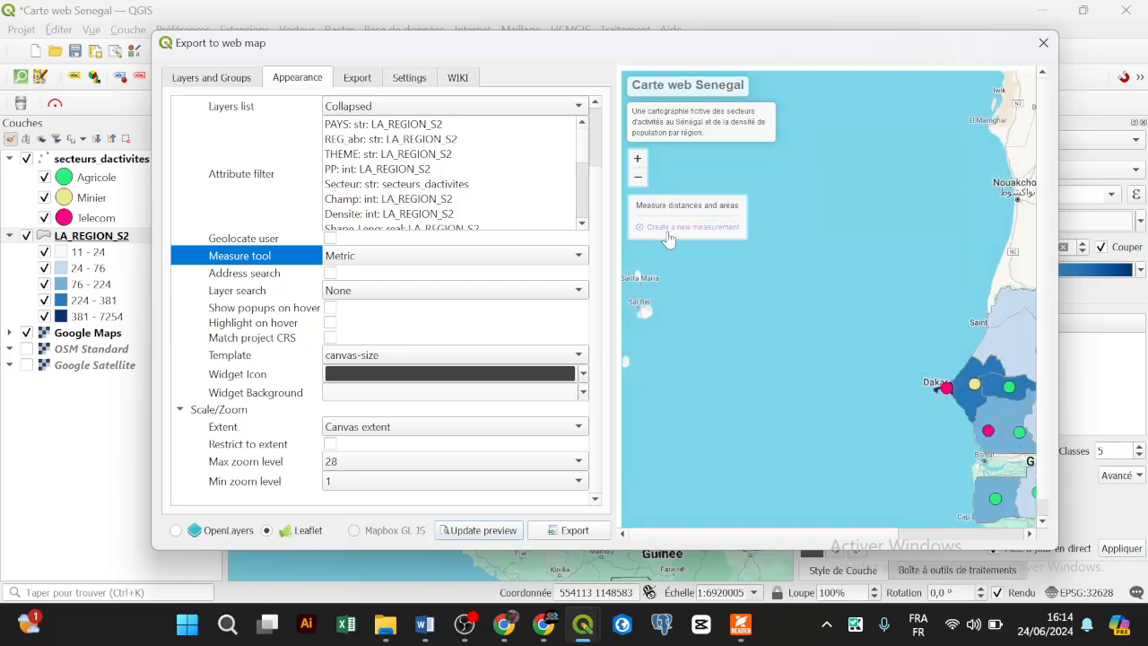
Step: Measure a path from off the coast toward Dakar on the preview, then cancel it
left_click(678, 228)
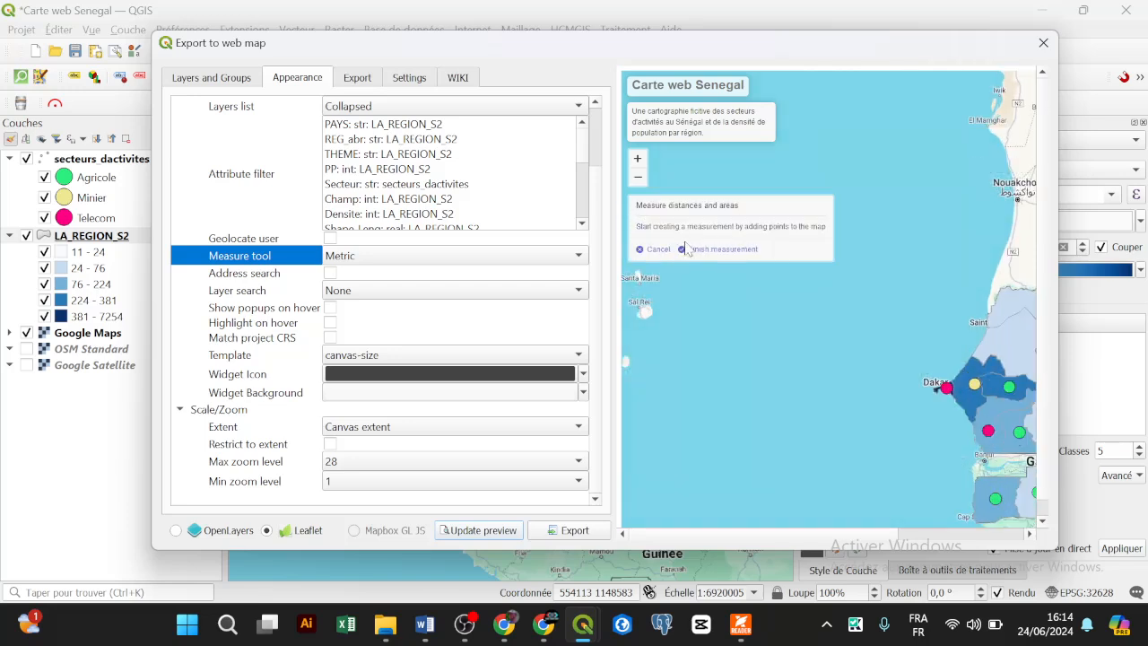
left_click(793, 358)
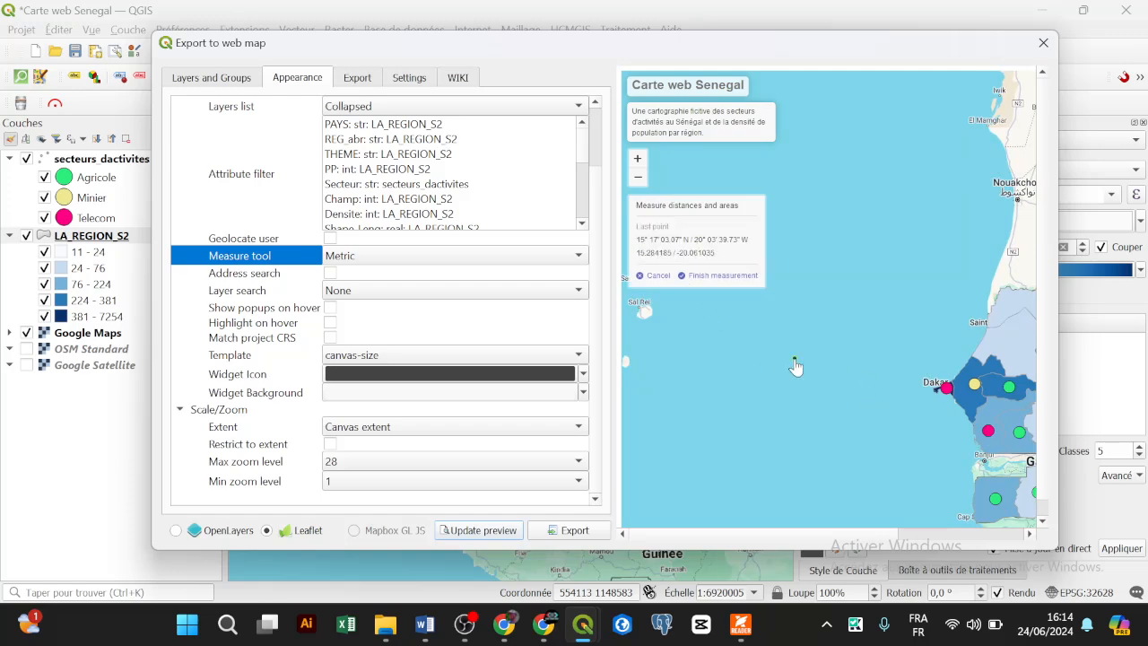
left_click(961, 341)
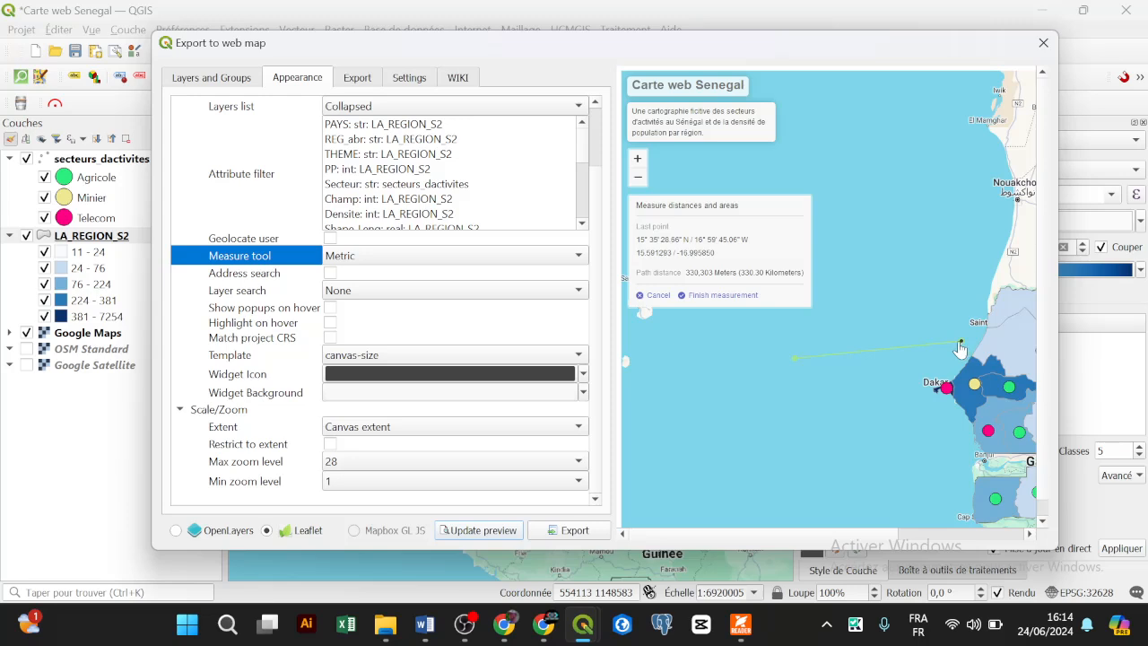
left_click(955, 390)
right_click(955, 388)
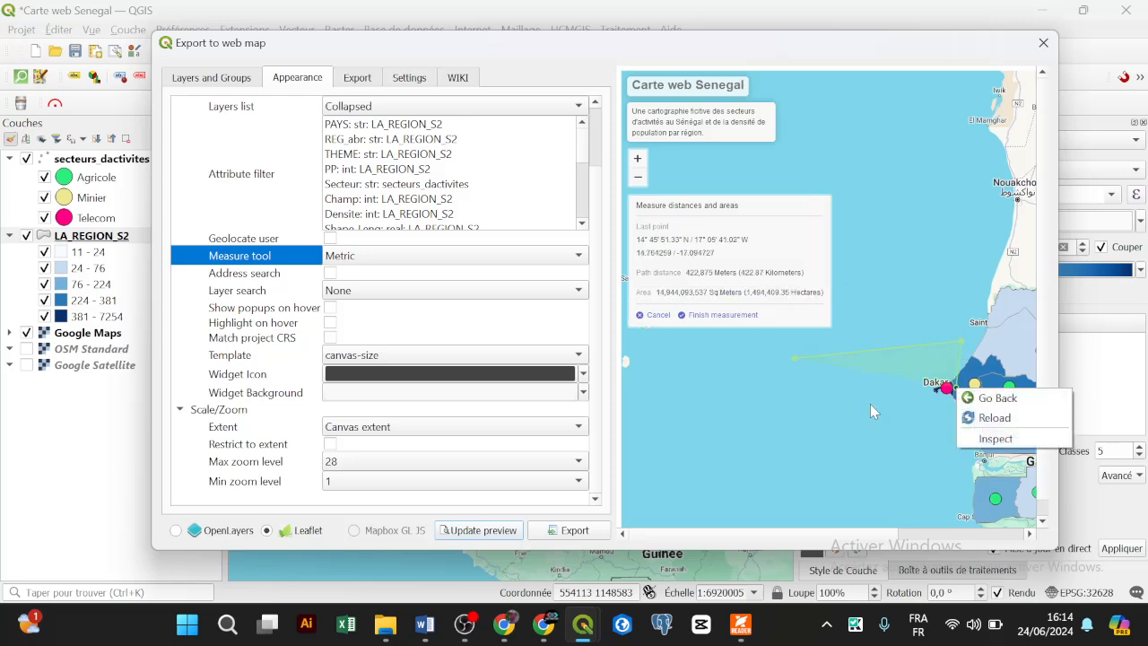
left_click_drag(870, 403, 811, 365)
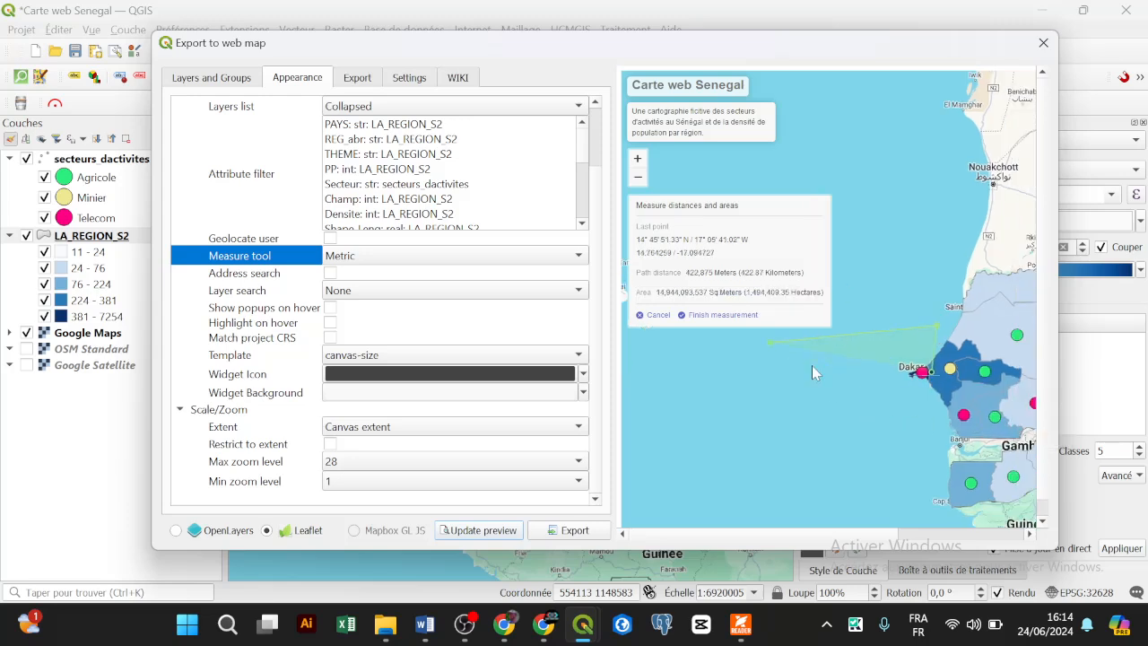
left_click(657, 316)
Step: Try a second measurement ending at Dakar, cancel it, and view the Fatick Telecom popup
left_click(654, 228)
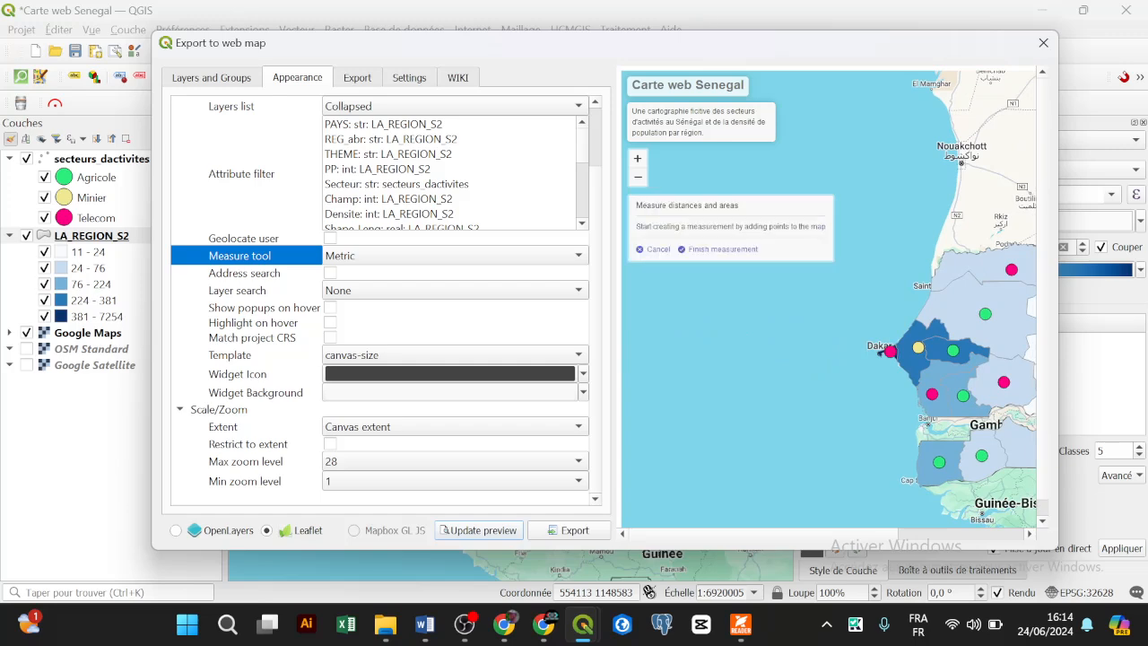
left_click(928, 384)
left_click(918, 350)
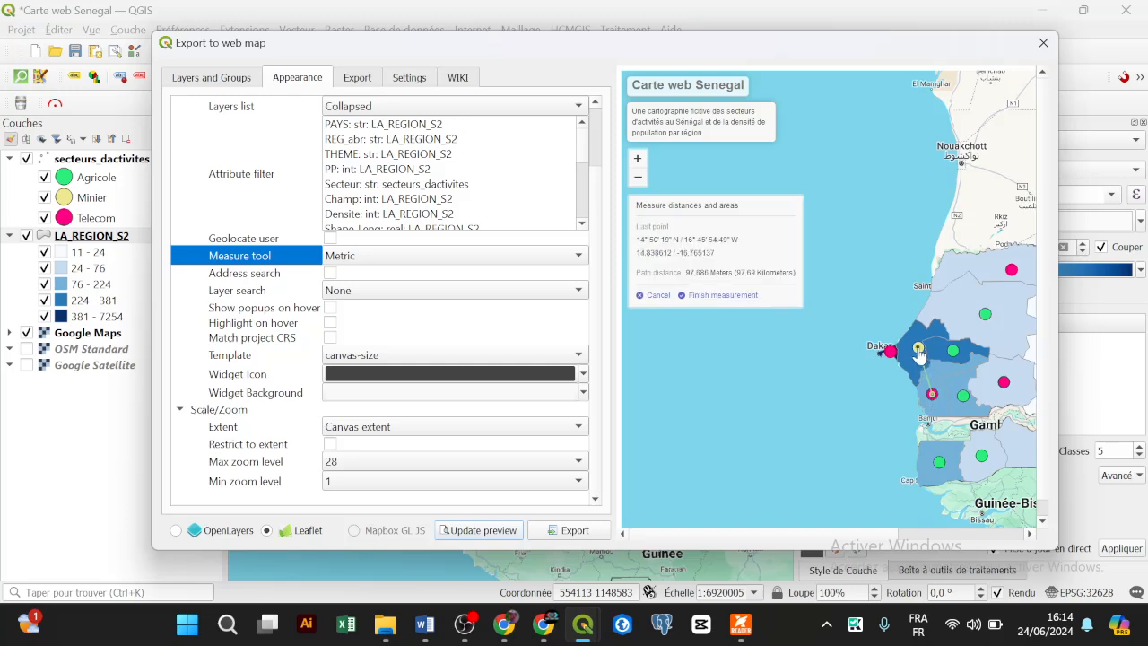
right_click(918, 350)
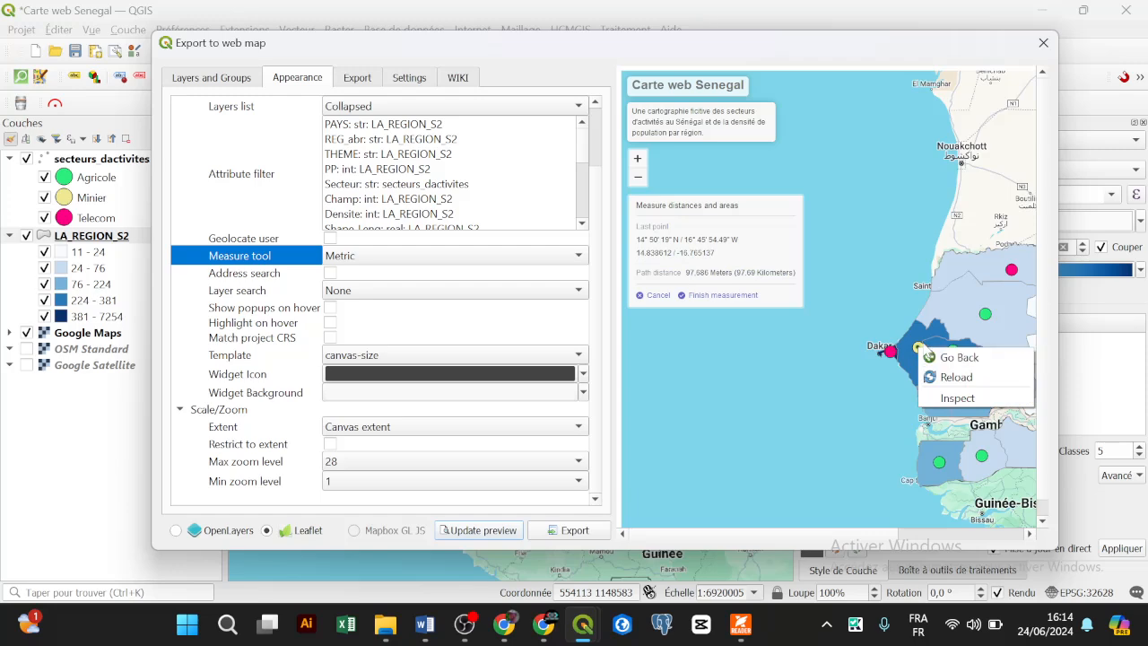
left_click(920, 349)
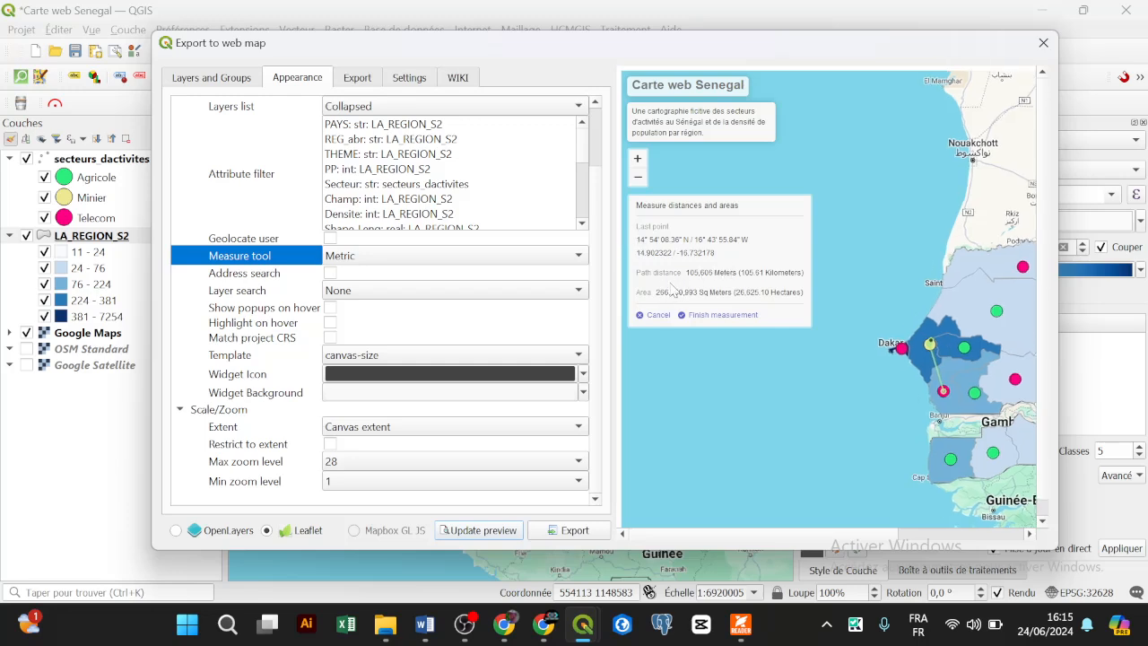
right_click(967, 355)
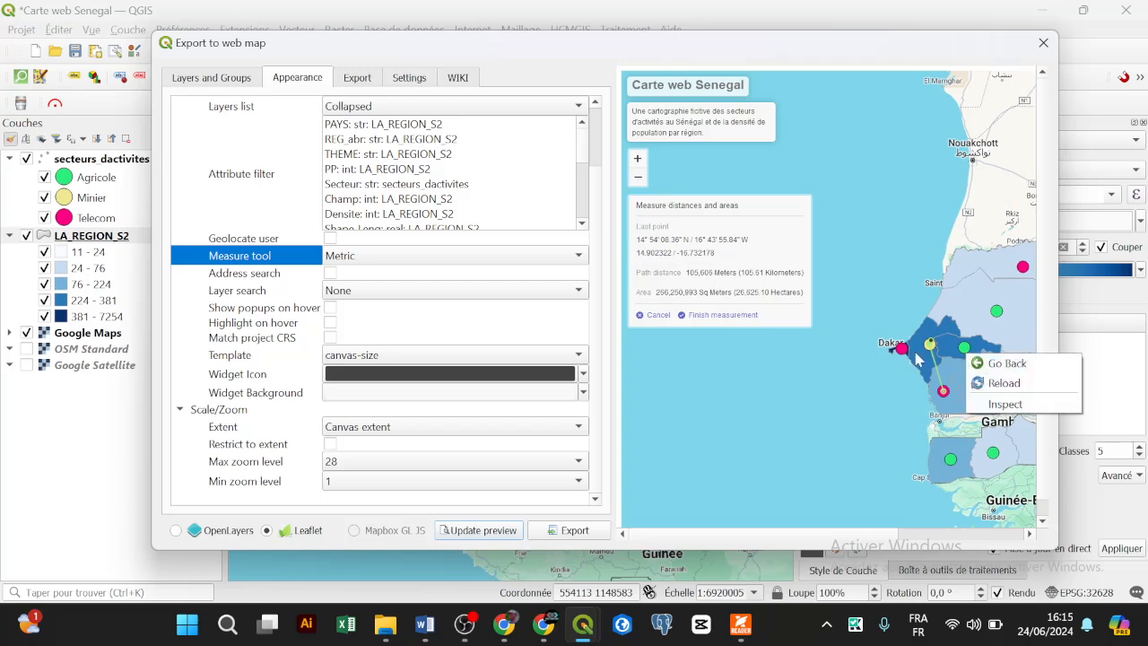
left_click(657, 317)
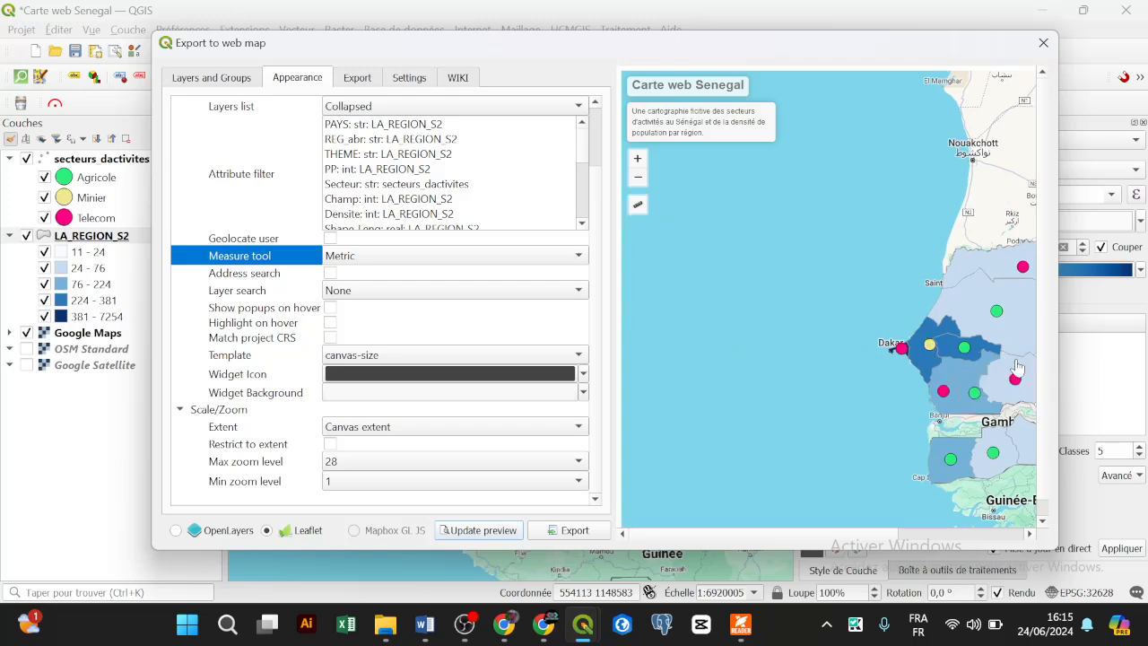
left_click(943, 392)
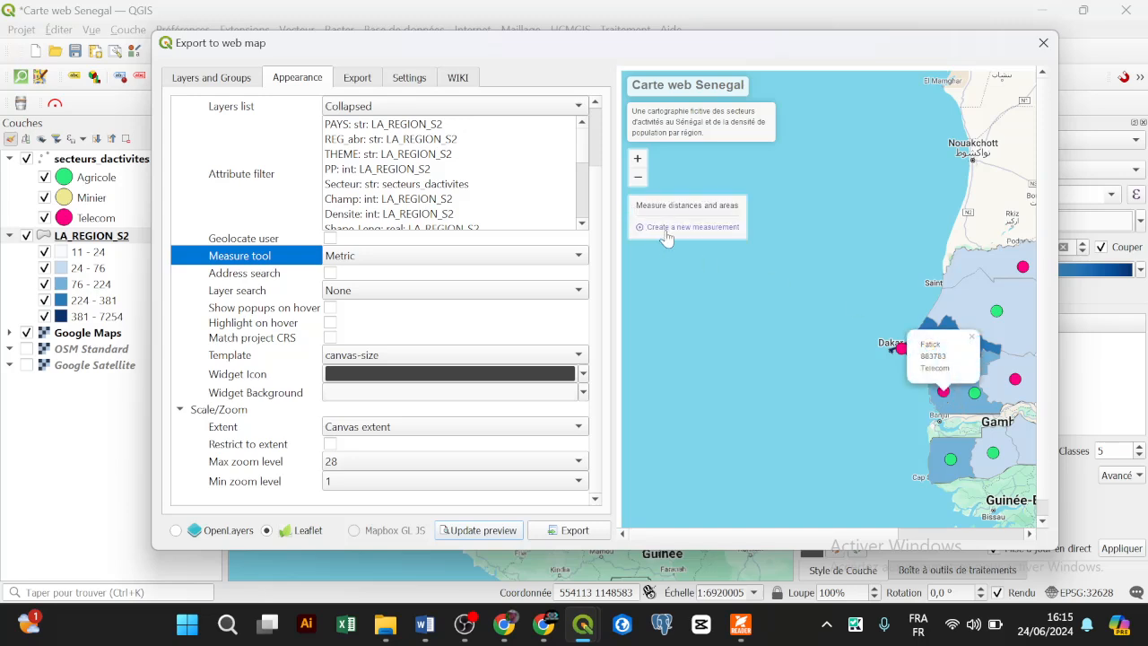
Step: Measure a three-point area, delete it, and enable Address search
left_click(657, 227)
left_click(992, 318)
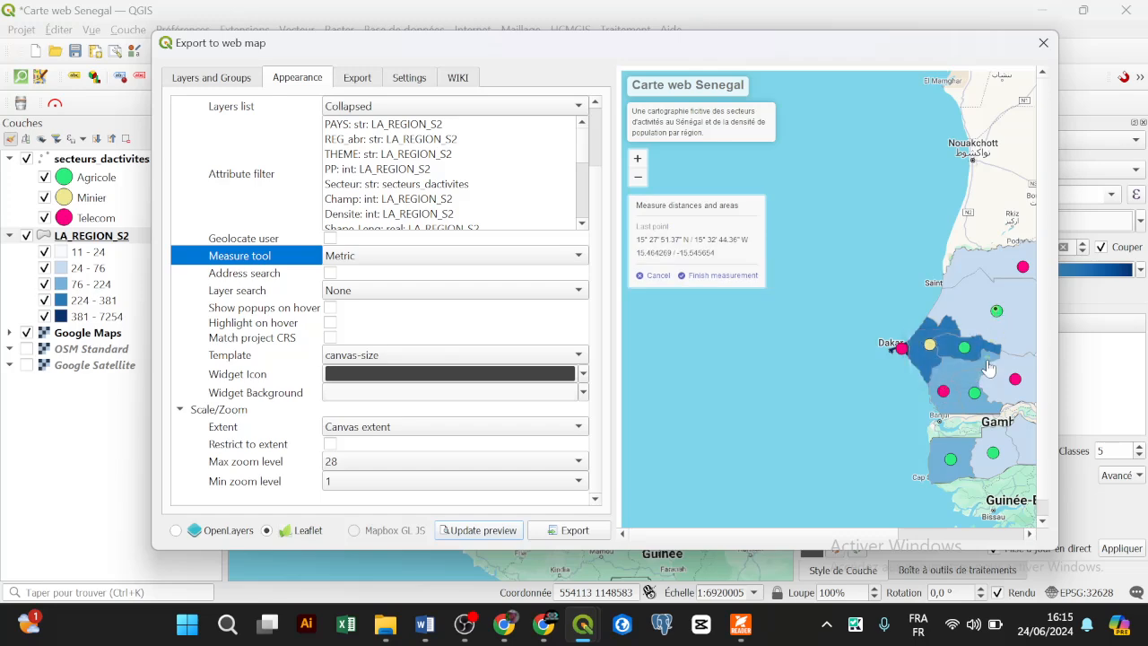
left_click(975, 393)
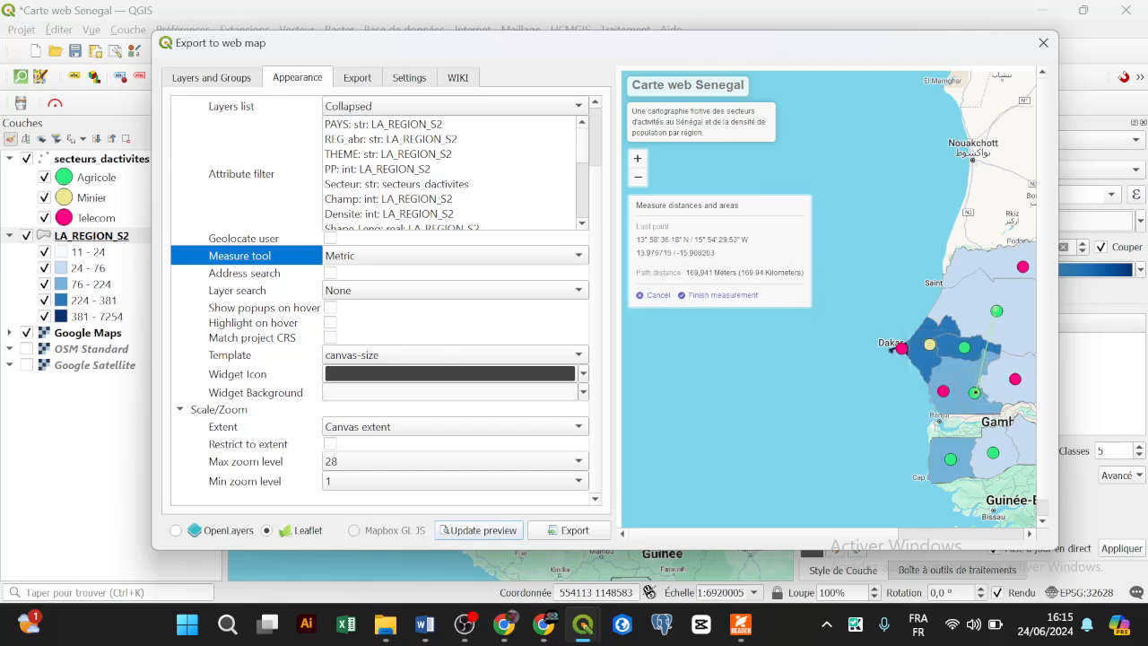
left_click(943, 362)
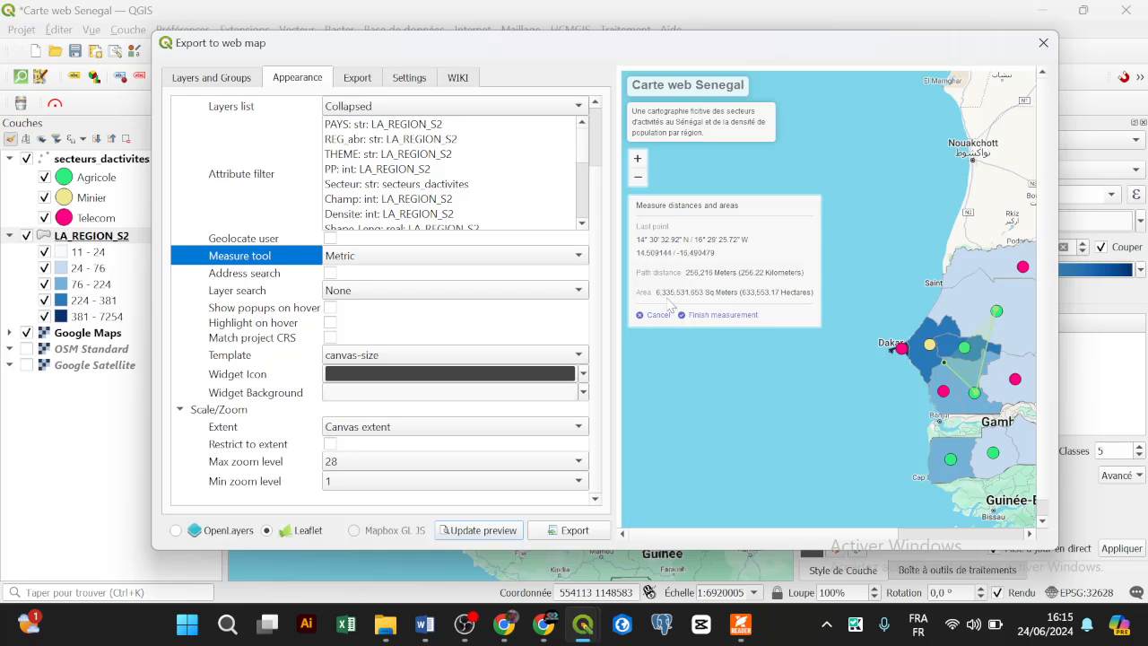
left_click(728, 316)
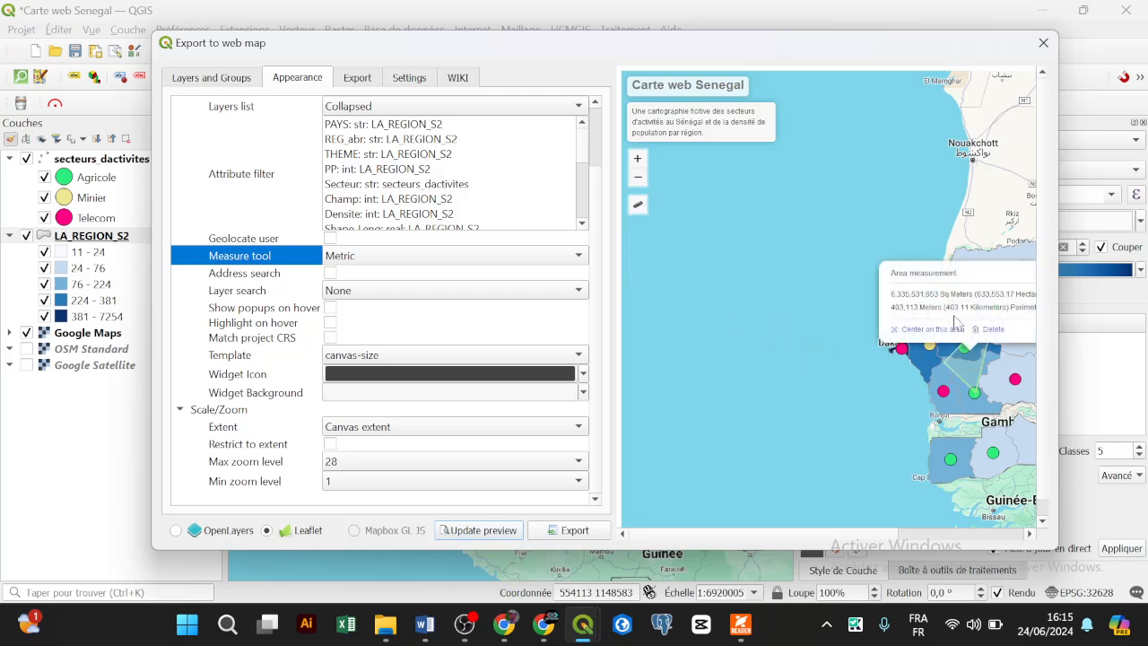
left_click_drag(970, 371, 808, 375)
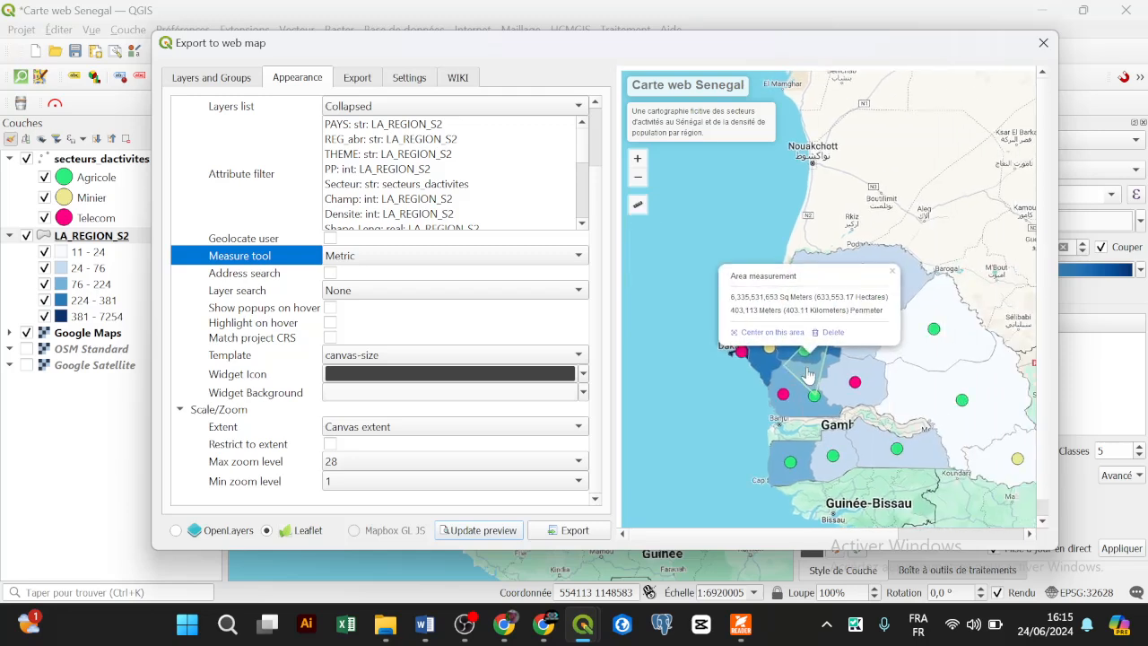
left_click(894, 275)
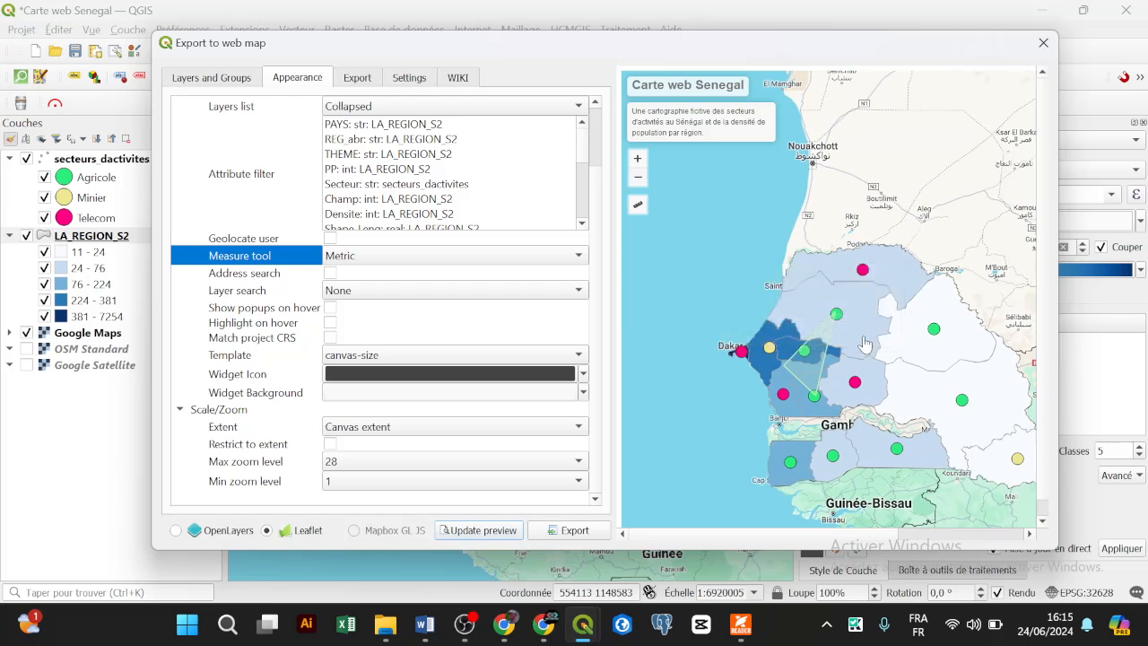
left_click(814, 354)
left_click(831, 342)
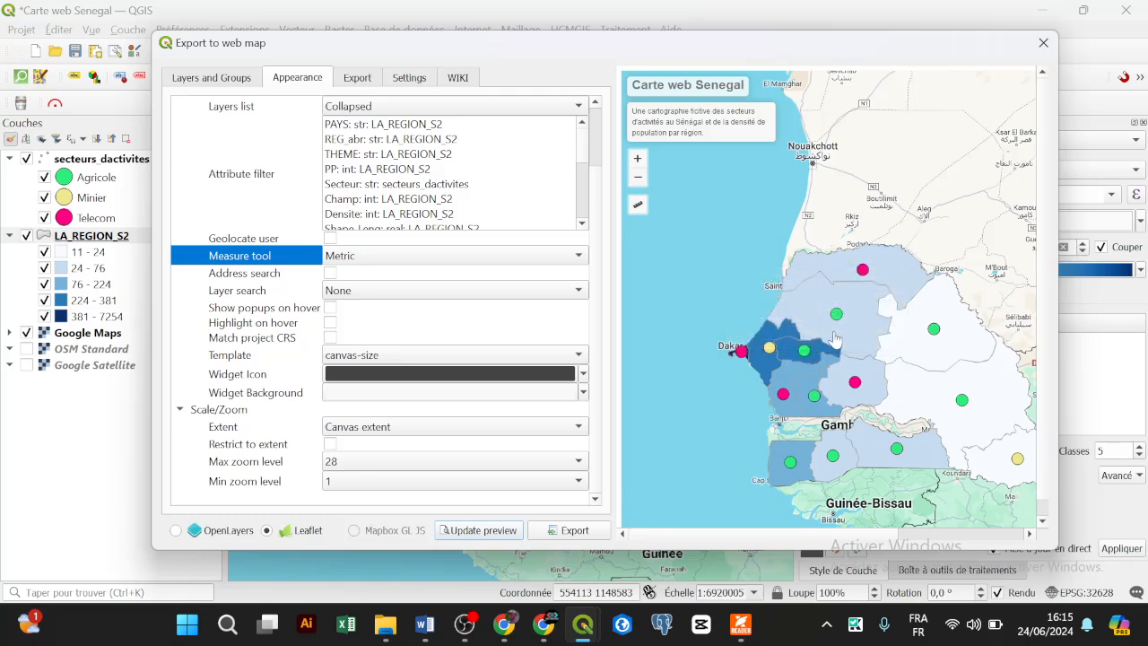
left_click(330, 274)
Step: Refresh the preview with address search and try its search box
left_click(500, 531)
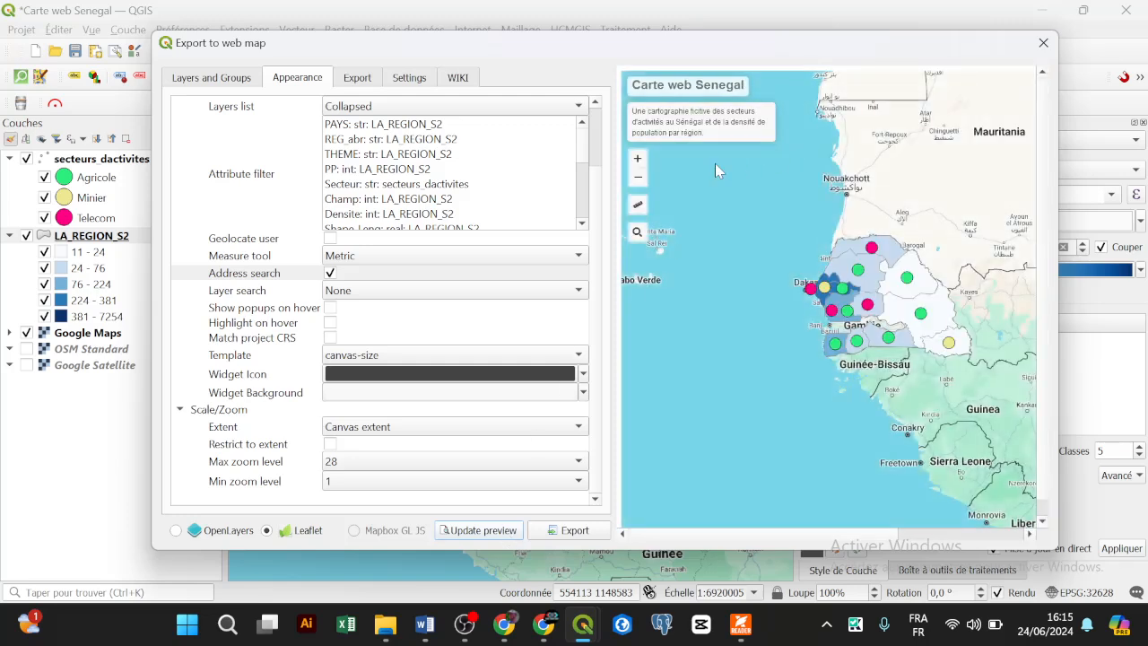
left_click(638, 235)
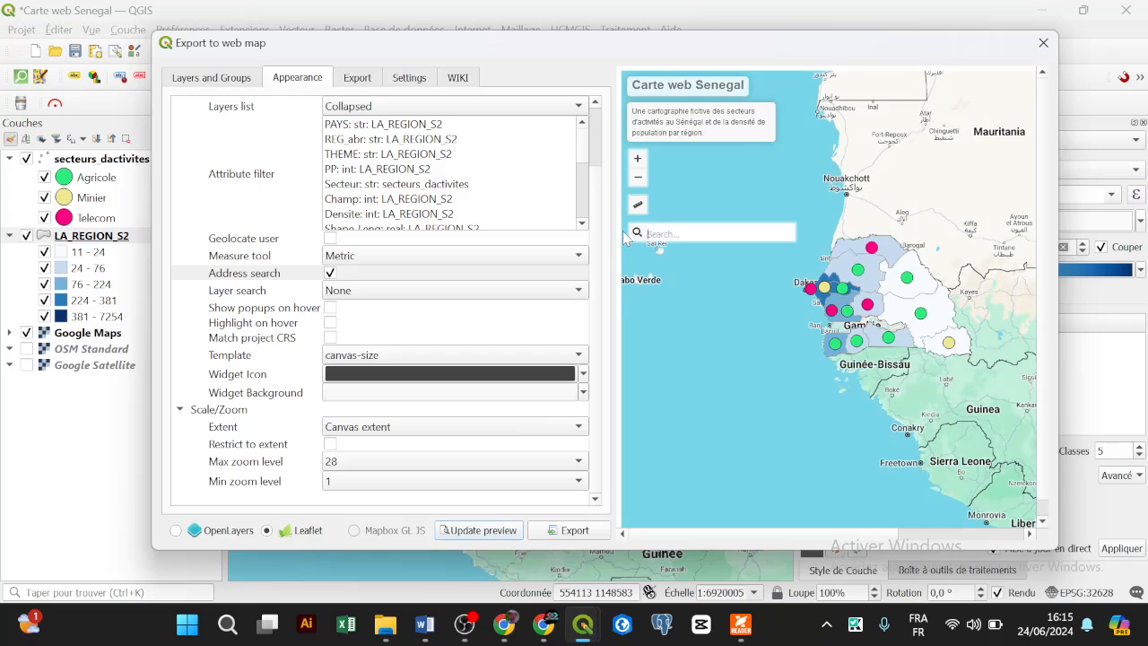
left_click(186, 311)
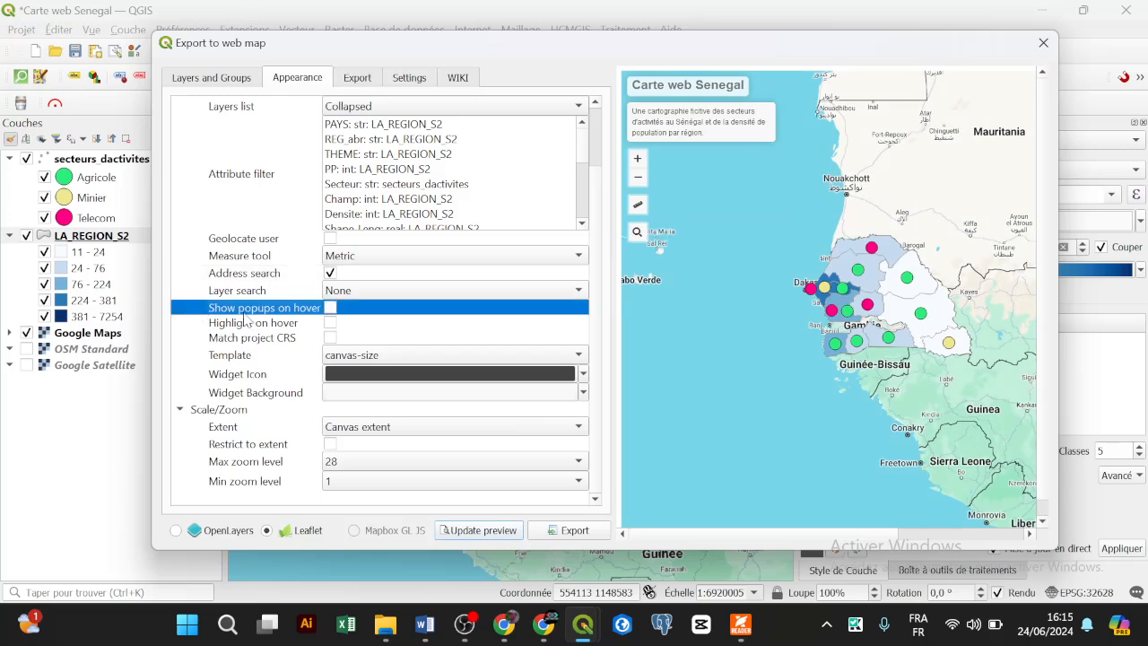
left_click(415, 298)
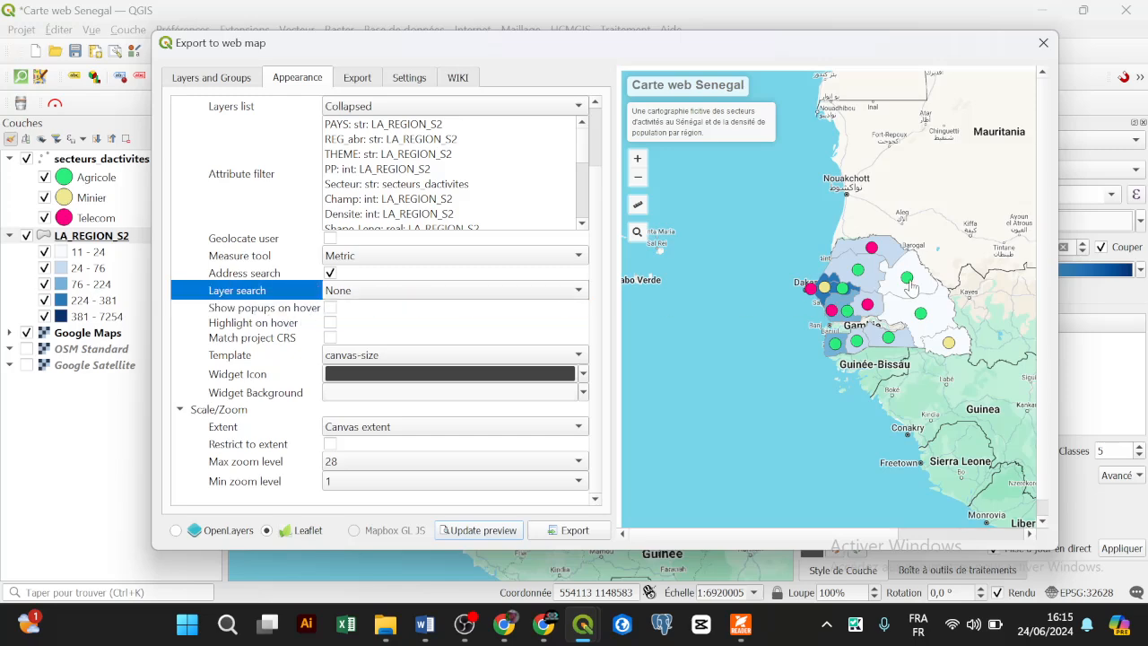
scroll(895, 287, "up", 1)
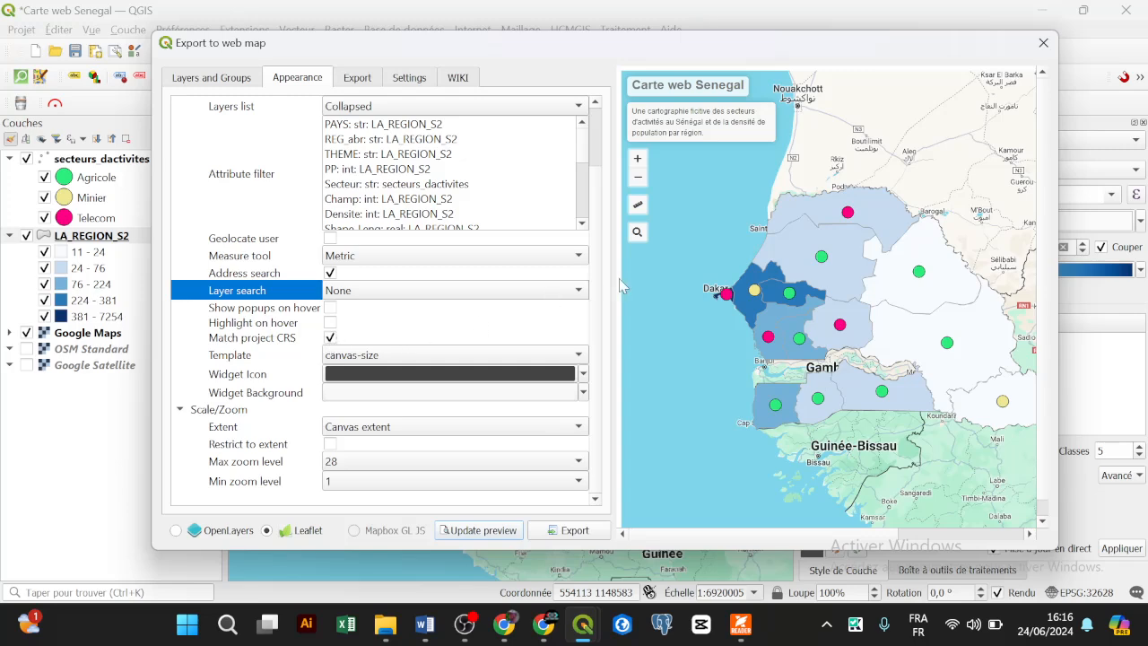
left_click(502, 529)
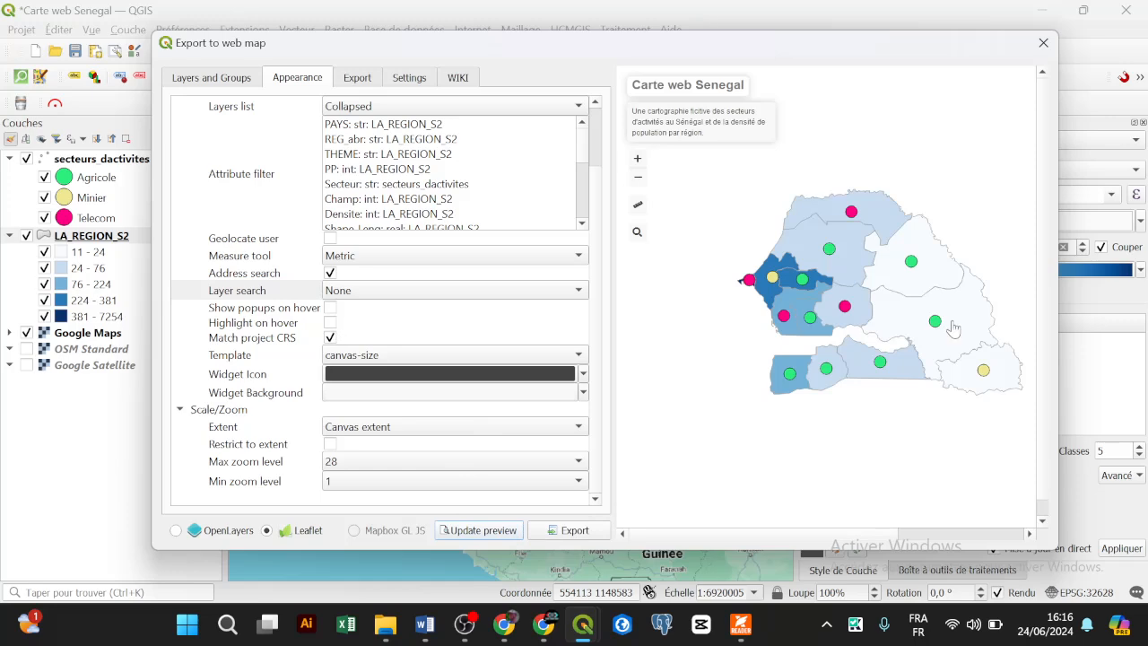
Step: Turn off Match project CRS and refresh the preview
scroll(923, 280, "up", 1)
scroll(781, 281, "down", 2)
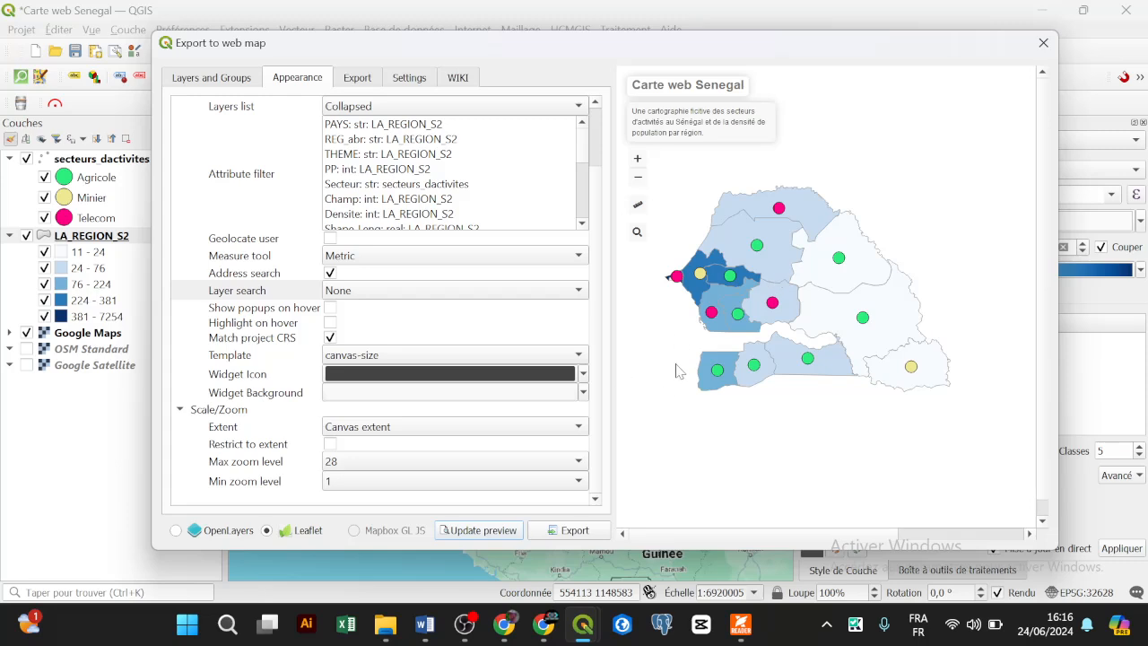
left_click(330, 338)
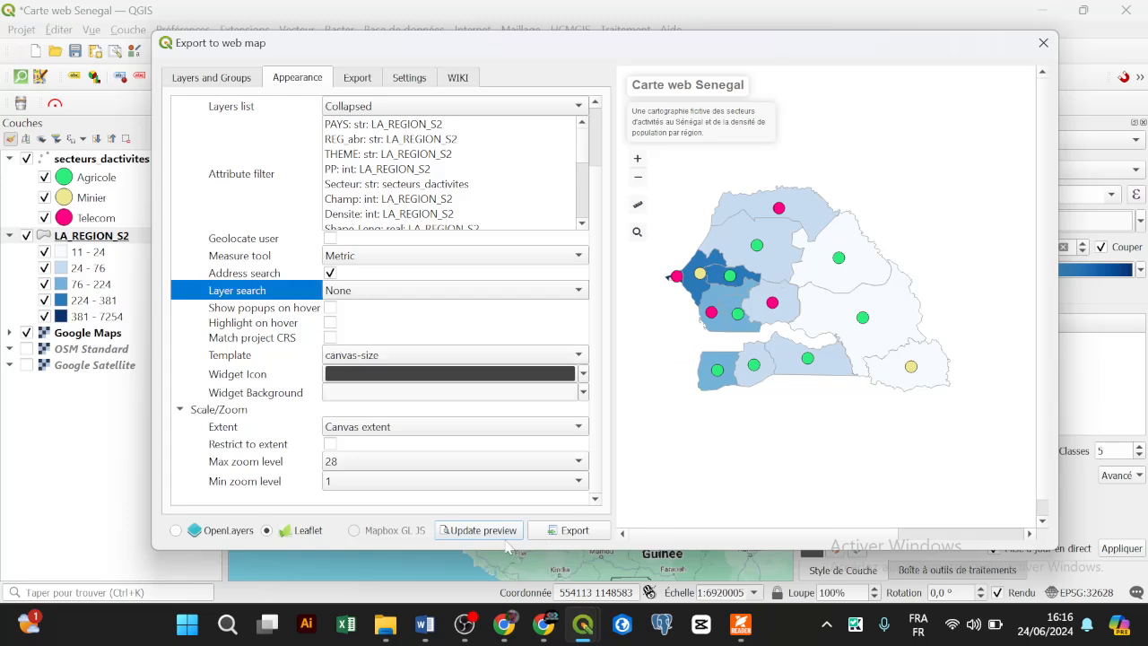
left_click(503, 530)
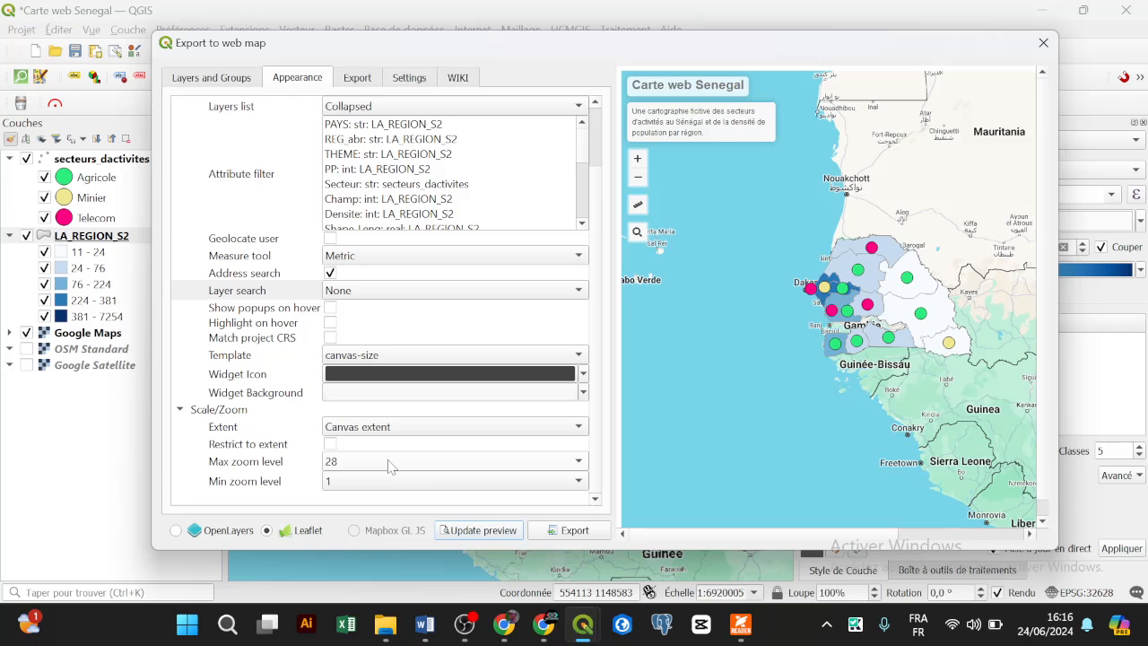
Step: Try maximum zoom levels 3 and 16, set minimum zoom to 6, and refresh the preview
scroll(811, 359, "up", 5)
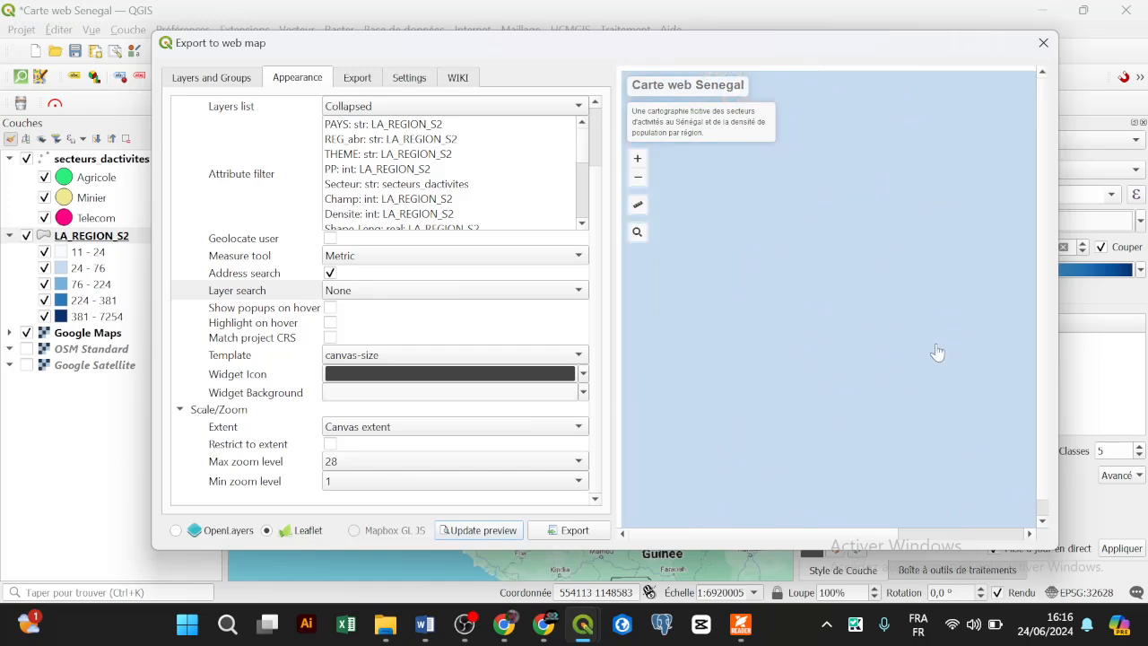
scroll(834, 343, "up", 1)
scroll(724, 329, "up", 1)
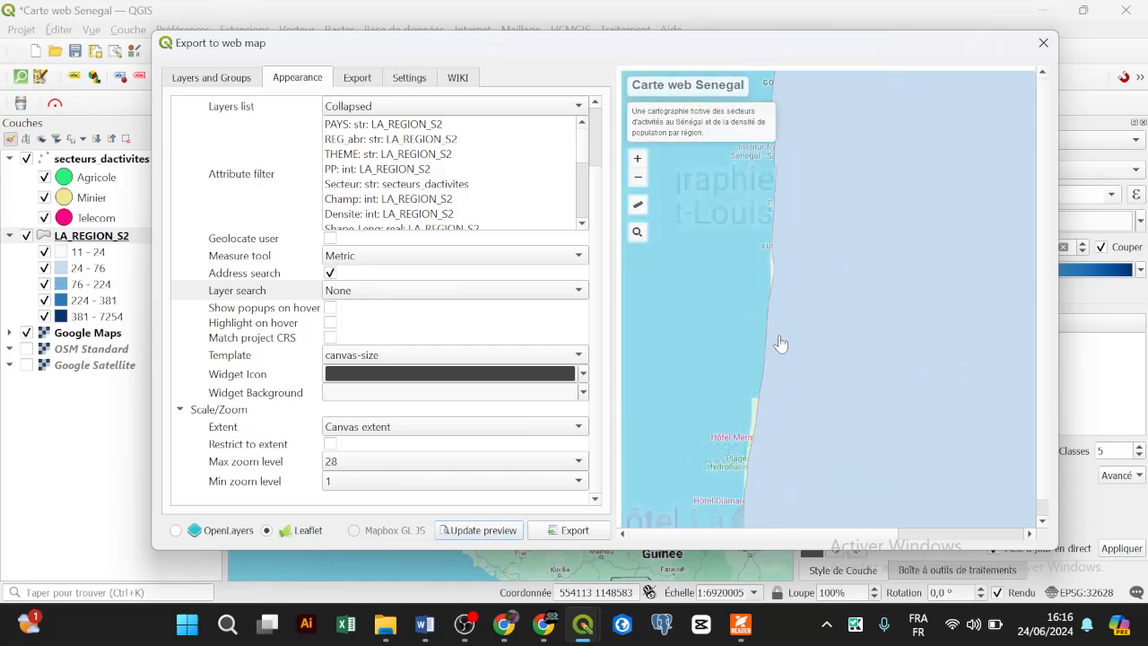
scroll(764, 350, "down", 3)
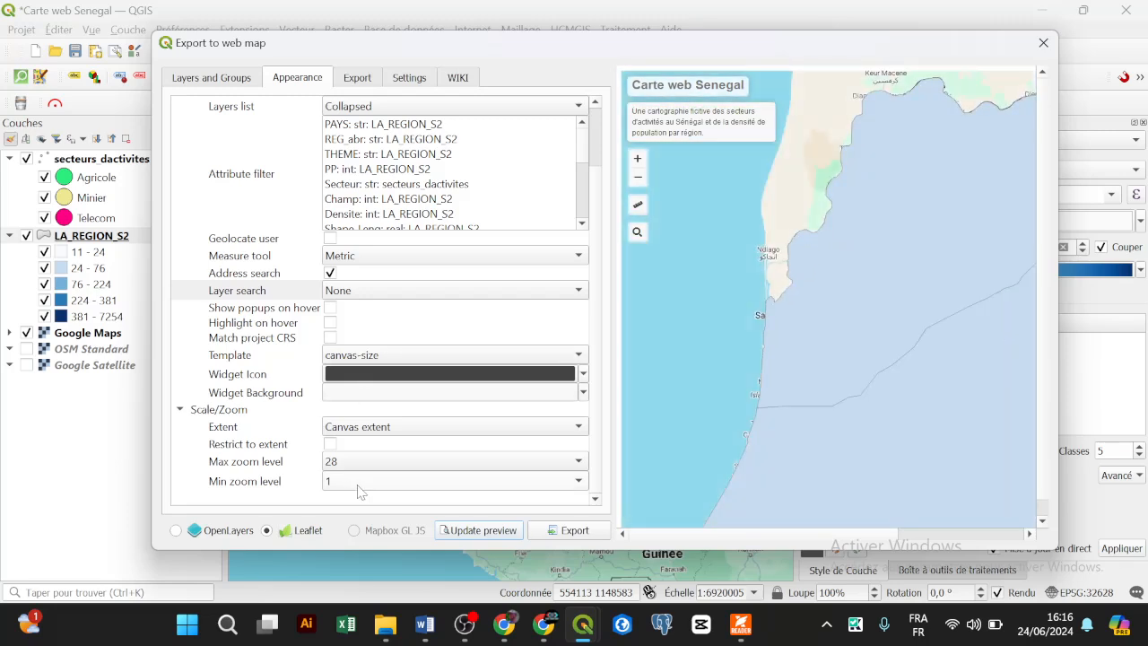
left_click(372, 473)
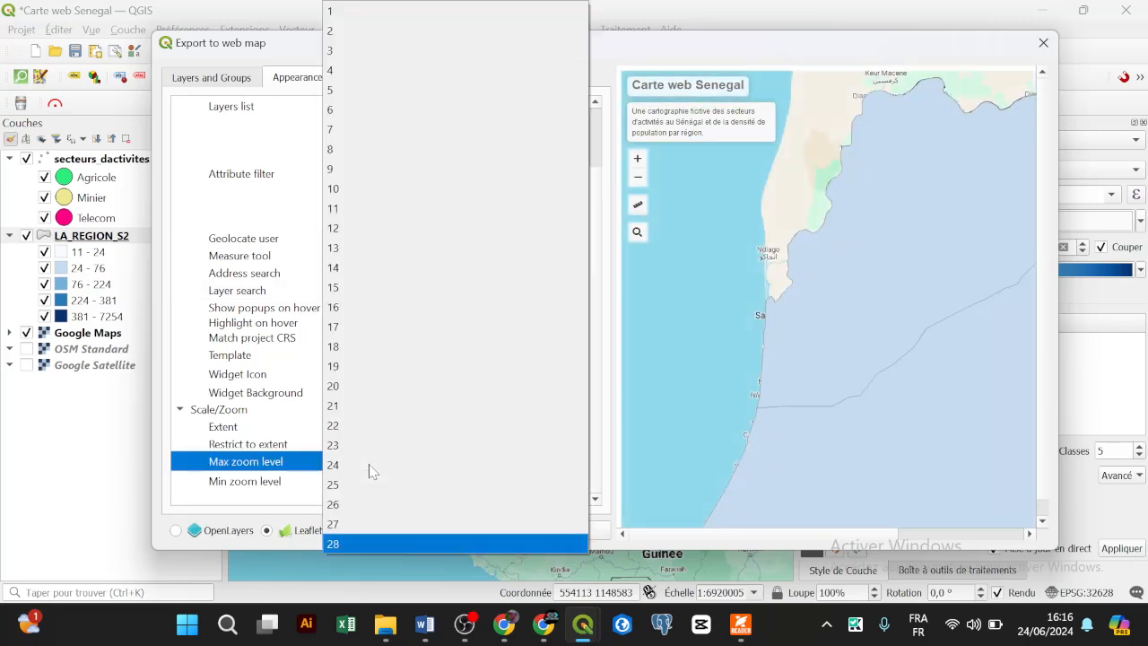
left_click(387, 47)
left_click(482, 530)
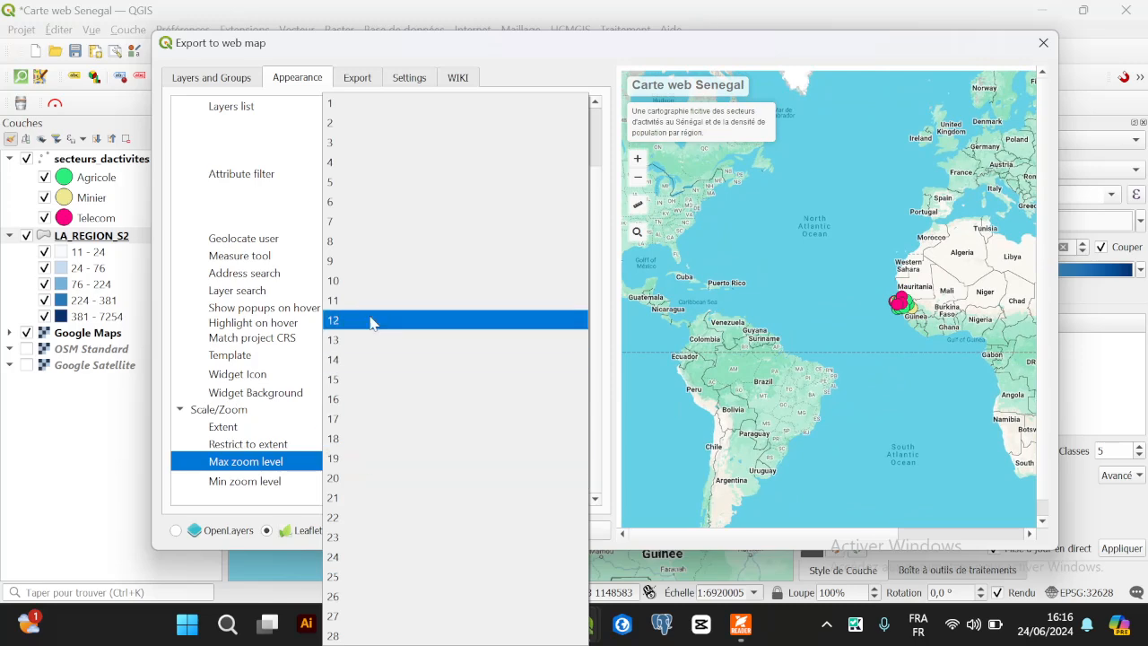
left_click(364, 408)
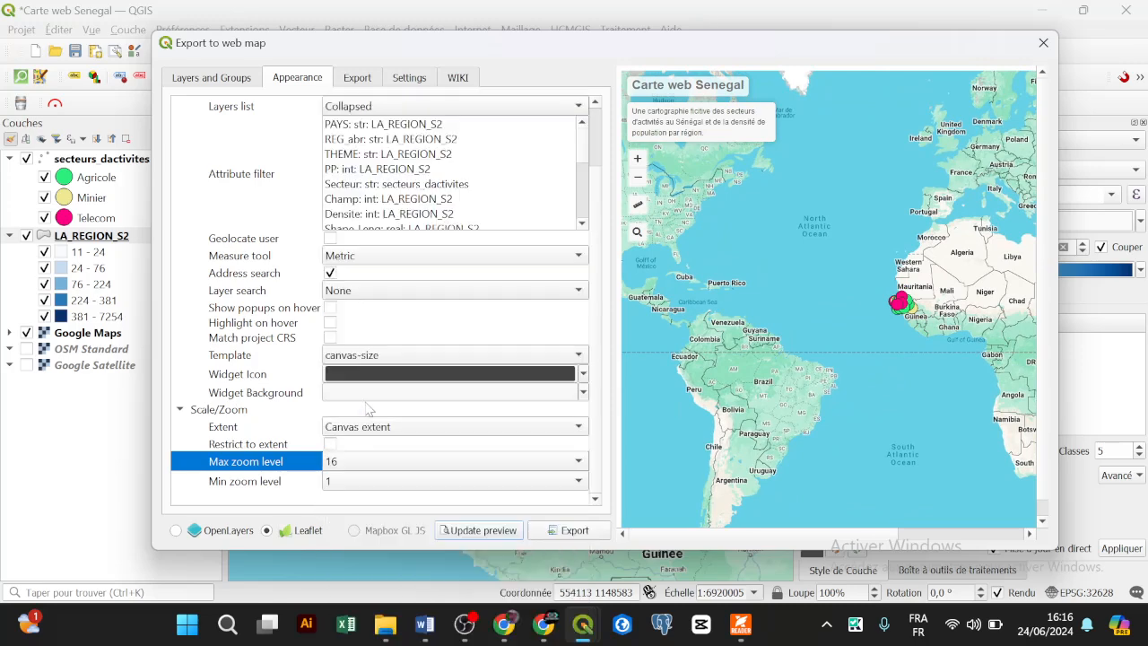
left_click(360, 480)
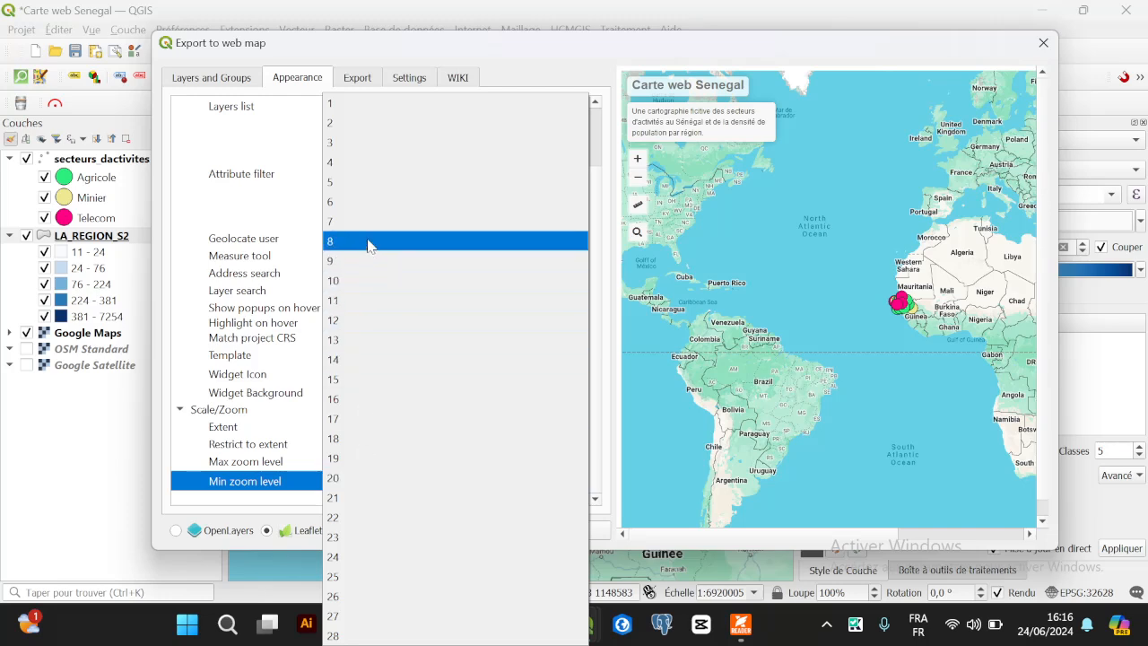
left_click(378, 204)
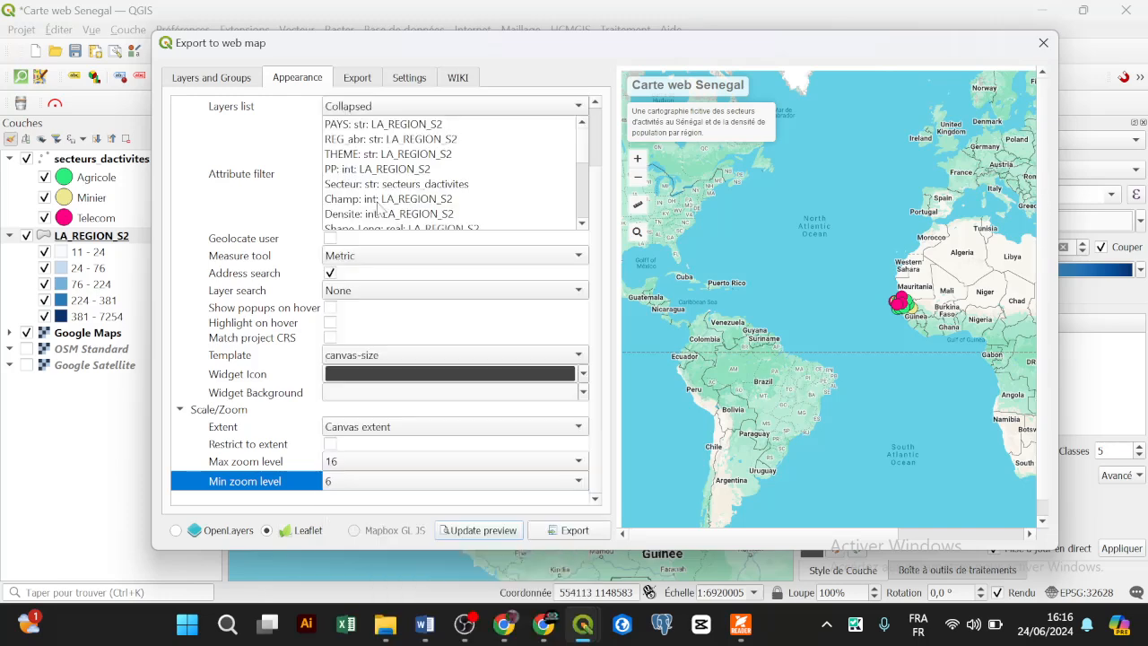
left_click(485, 531)
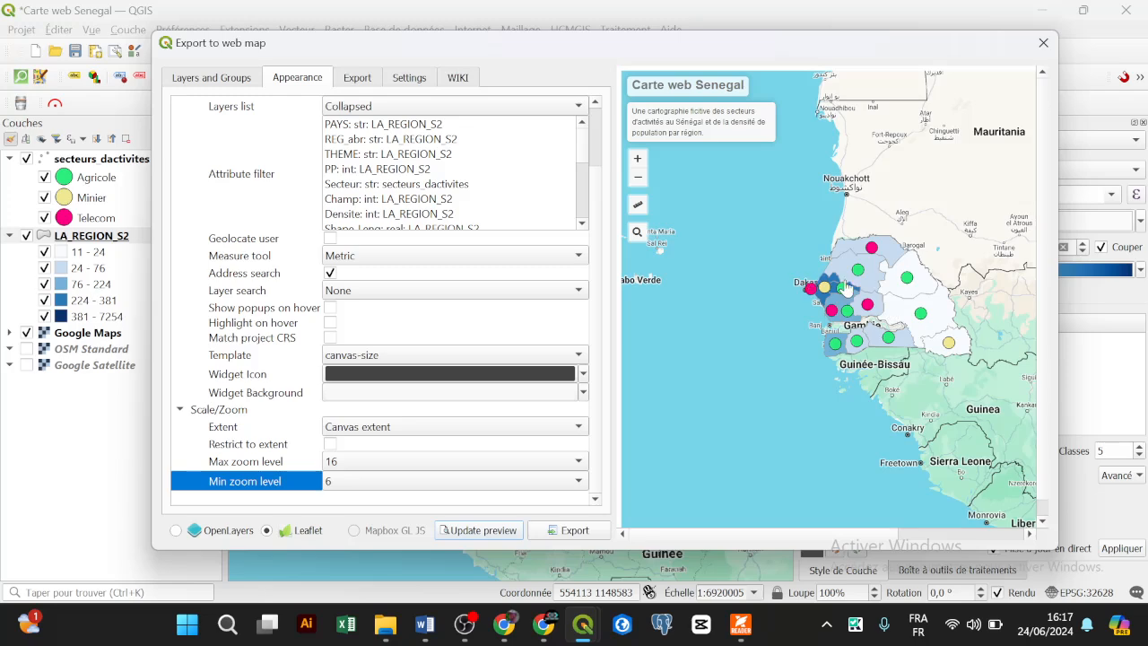
Step: Pan the preview, then set maximum zoom to 12 and refresh
left_click_drag(889, 292, 858, 292)
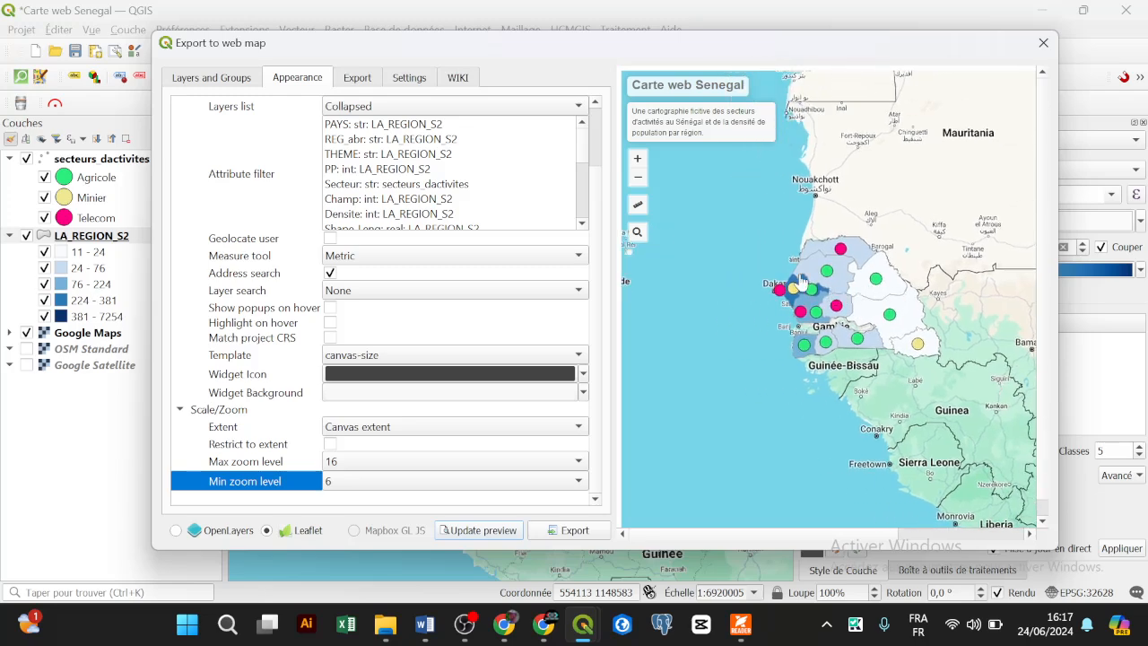
scroll(757, 338, "up", 5)
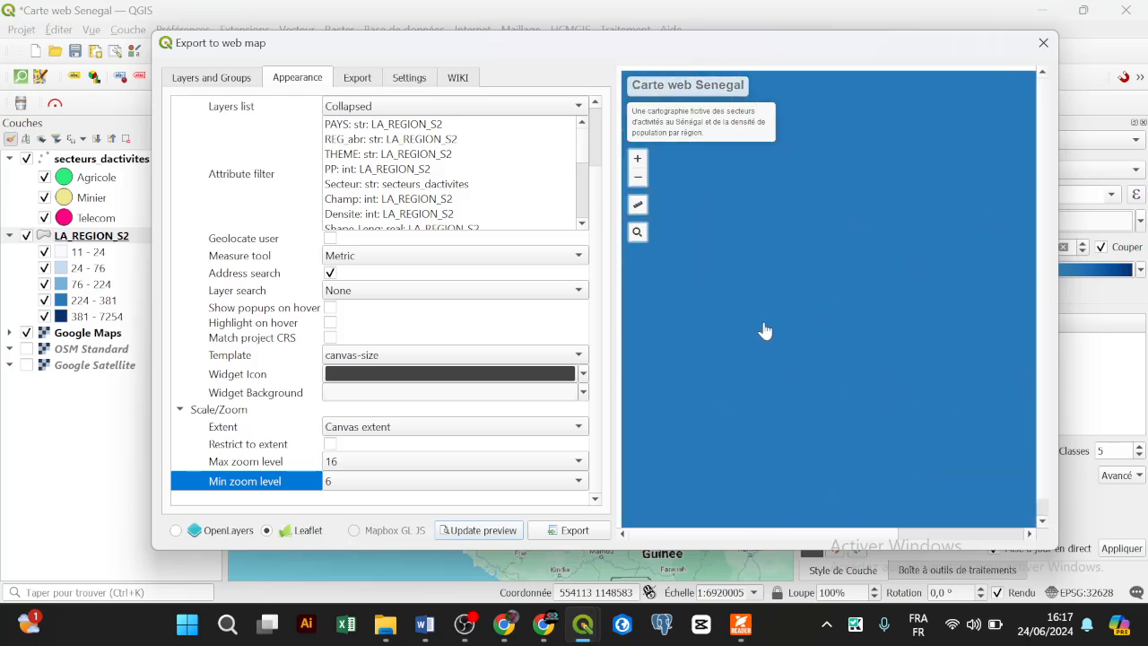
left_click_drag(702, 358, 815, 347)
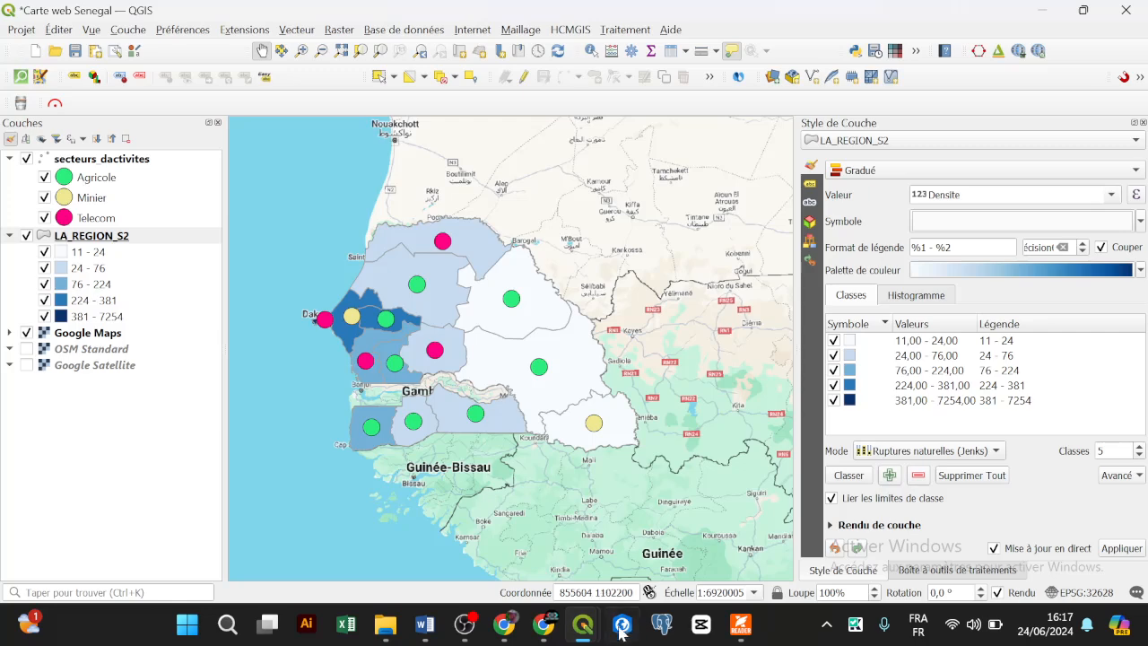
mouse_move(582, 623)
left_click(699, 511)
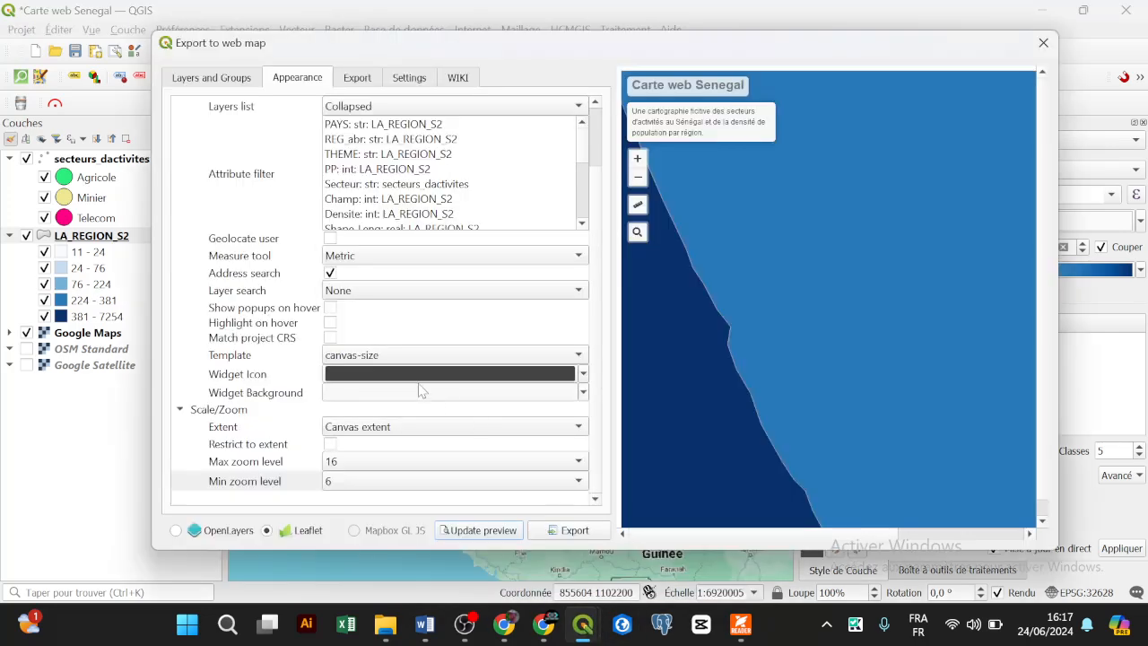
left_click(352, 462)
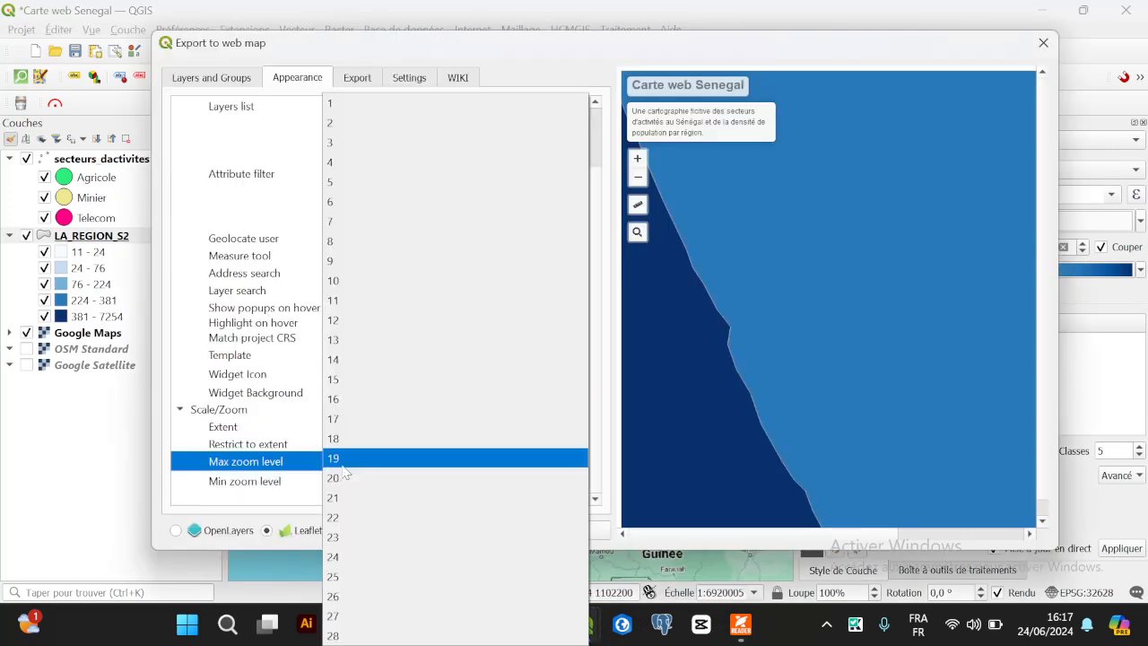
left_click(364, 323)
left_click(475, 530)
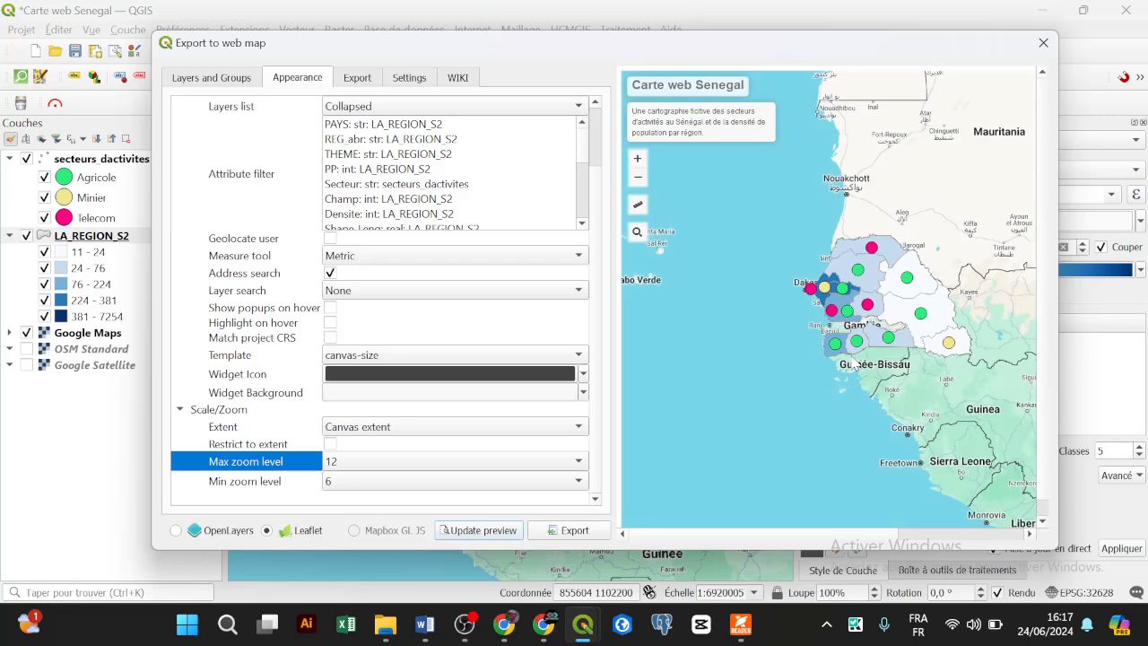
Step: Lower maximum zoom to 10, check the refreshed preview, and show the Layers and Groups settings
scroll(851, 358, "up", 6)
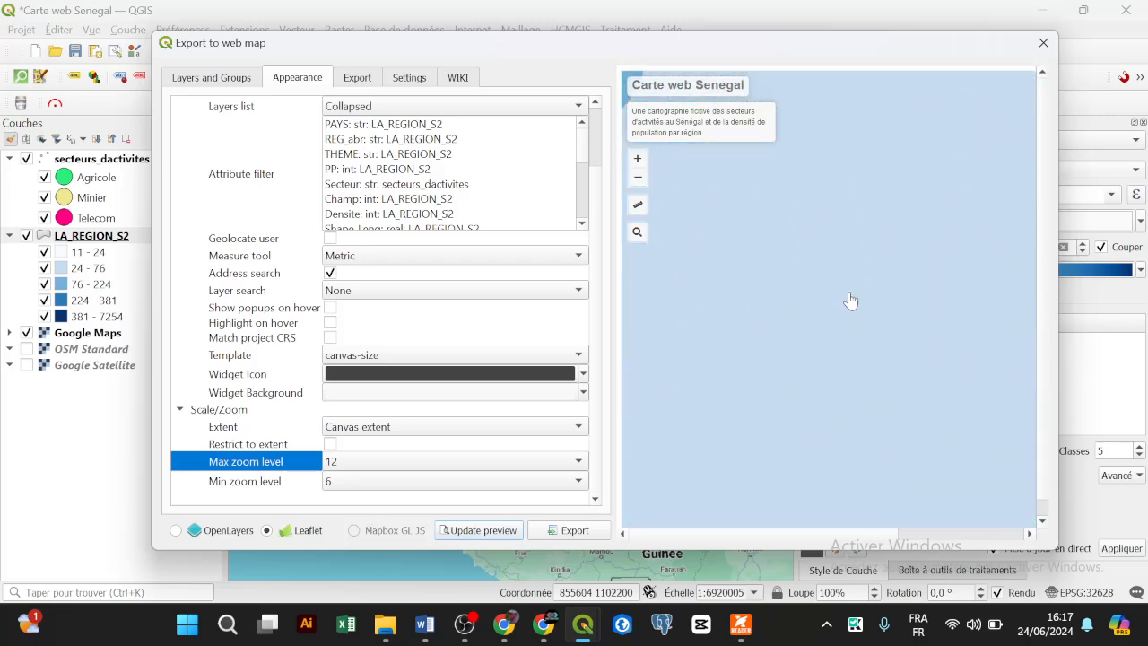
scroll(850, 301, "down", 3)
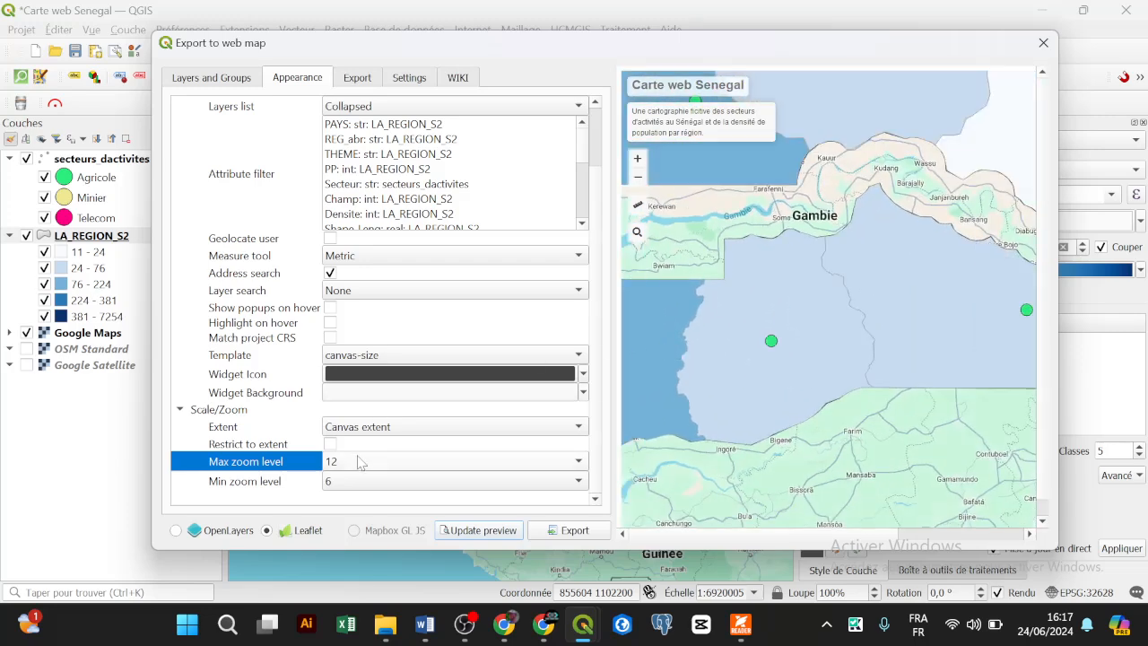
left_click(359, 461)
left_click(364, 275)
left_click(477, 527)
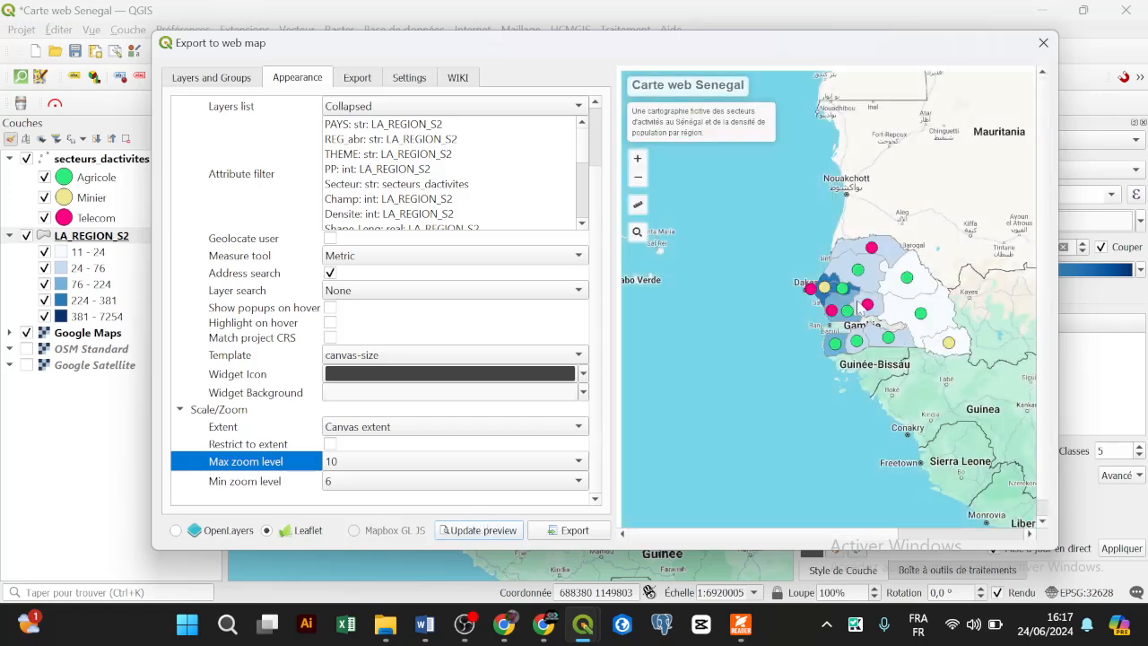
scroll(857, 307, "up", 4)
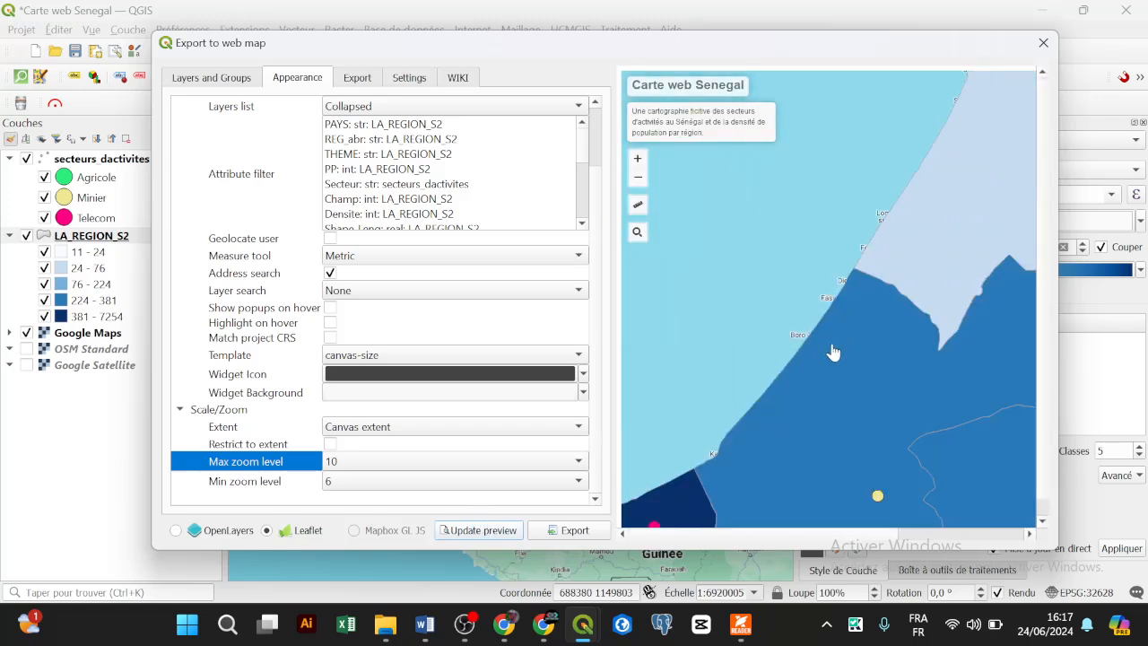
left_click_drag(845, 427, 852, 212)
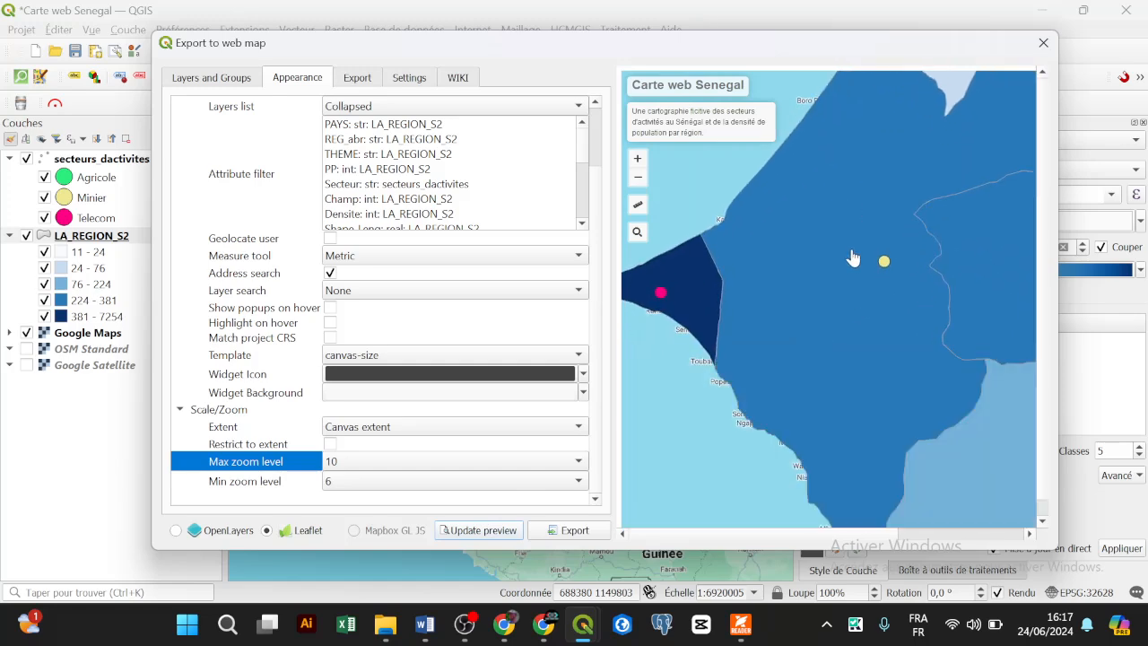
left_click_drag(894, 254, 814, 264)
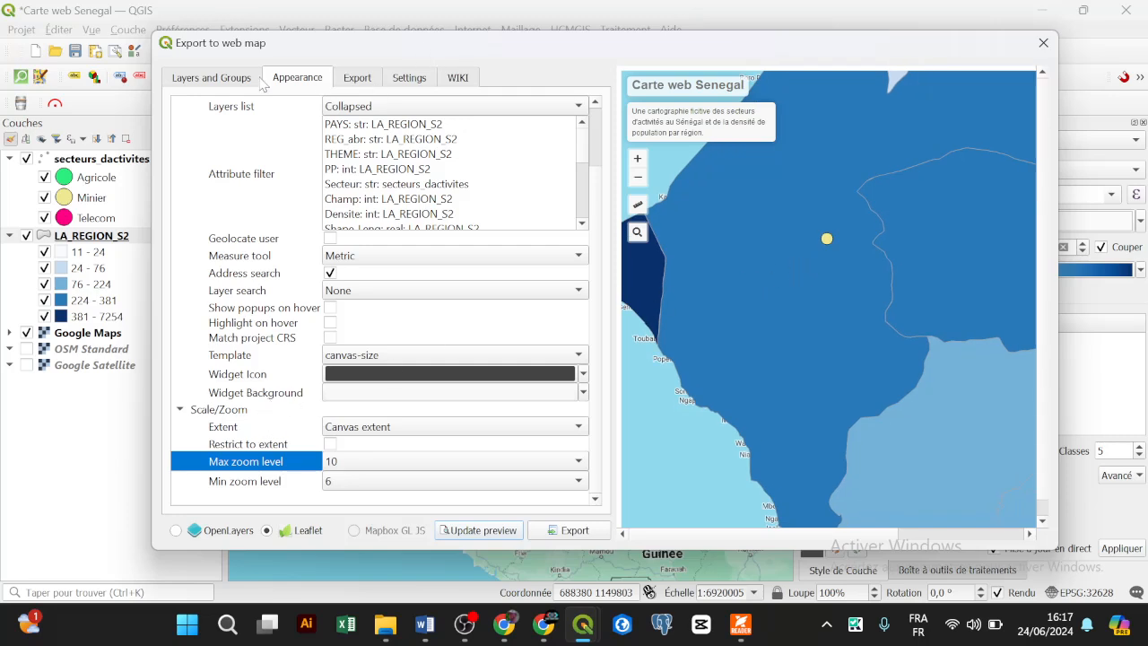
left_click(213, 78)
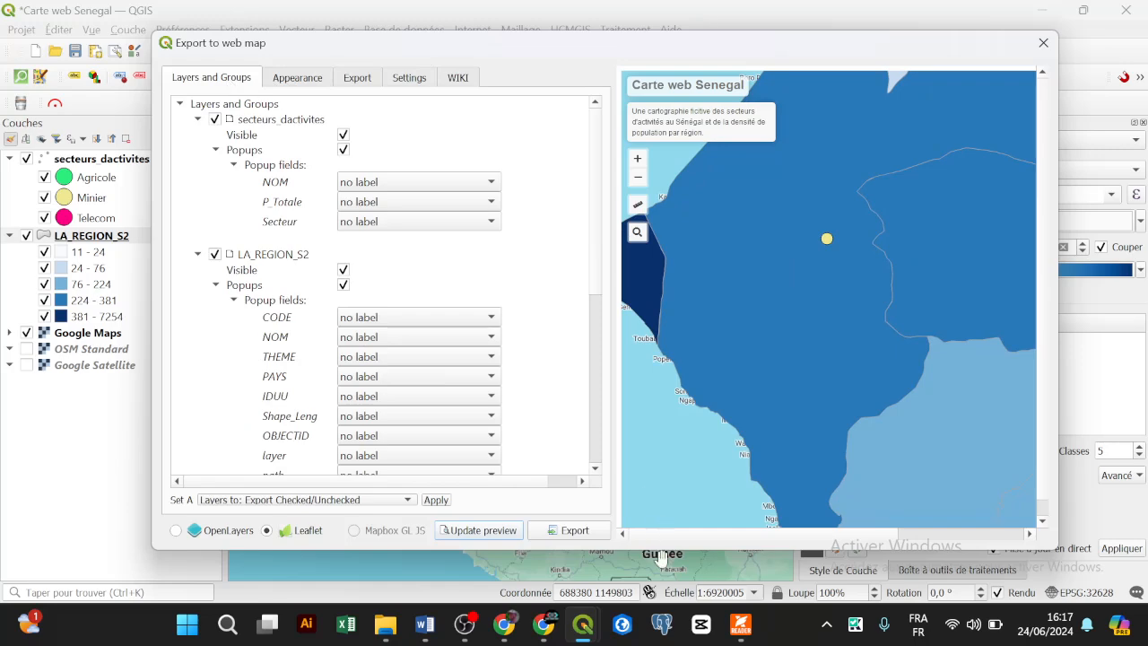
Step: Glance at the webmapping PDF, view a region's default preview popup, and open NOM's label choices
left_click(741, 635)
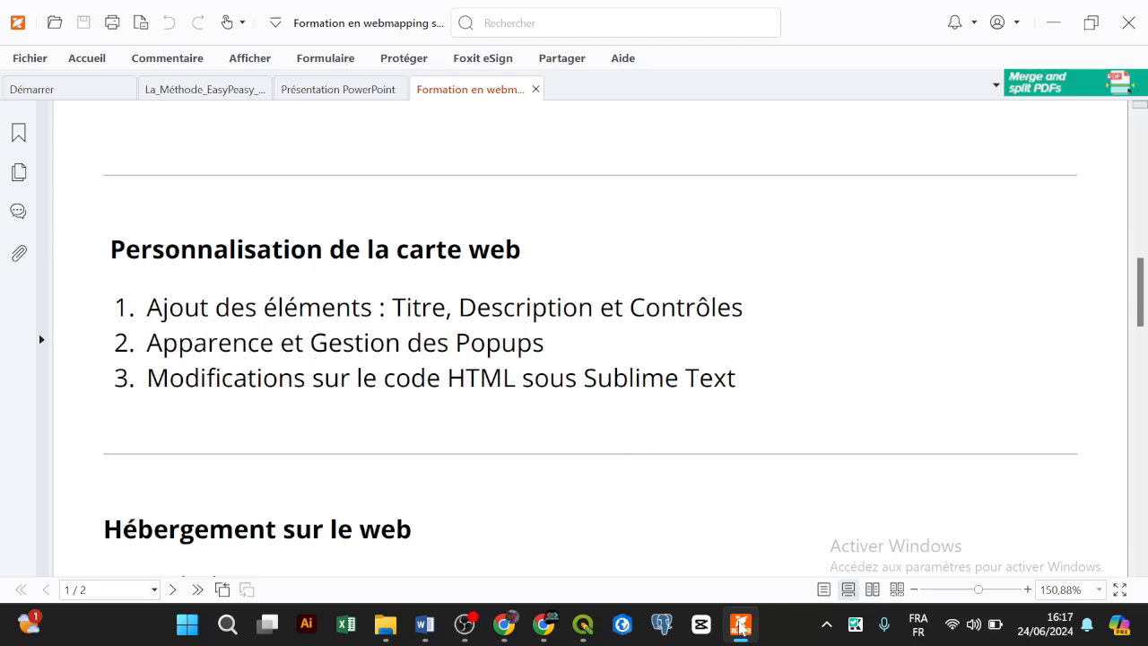
left_click(741, 627)
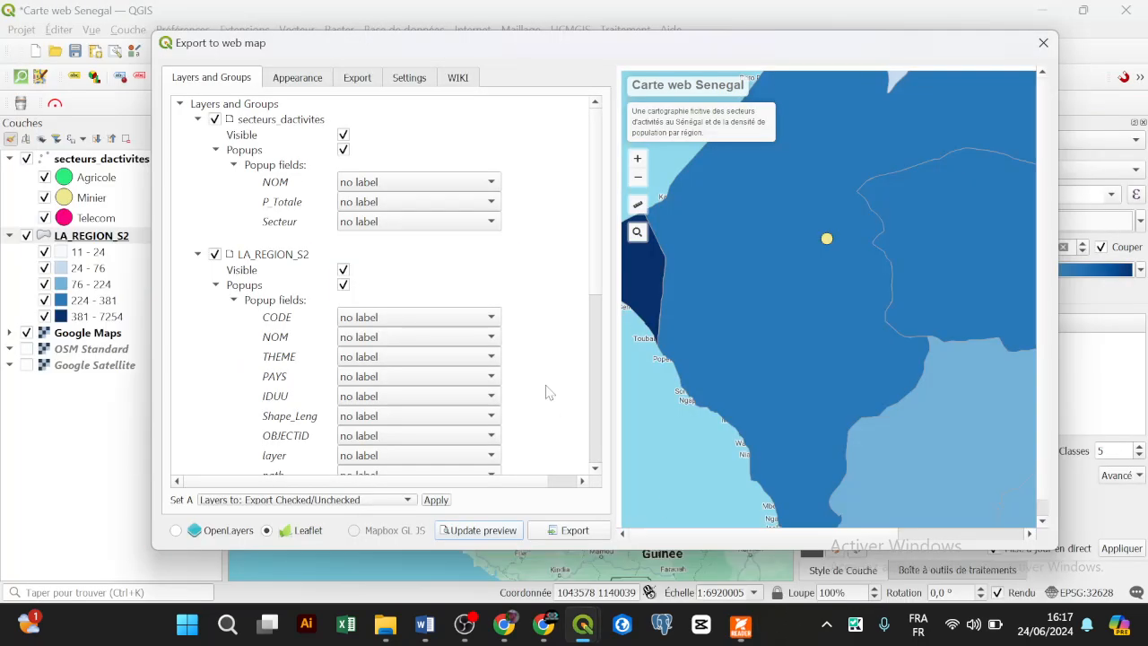
left_click(272, 81)
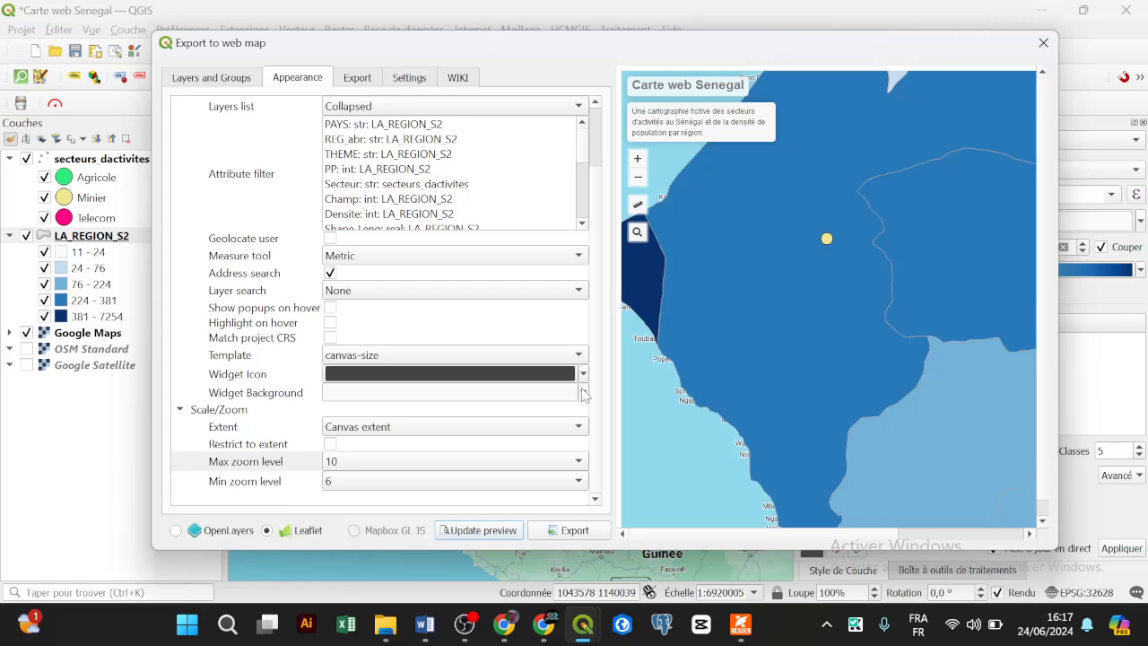
left_click(209, 78)
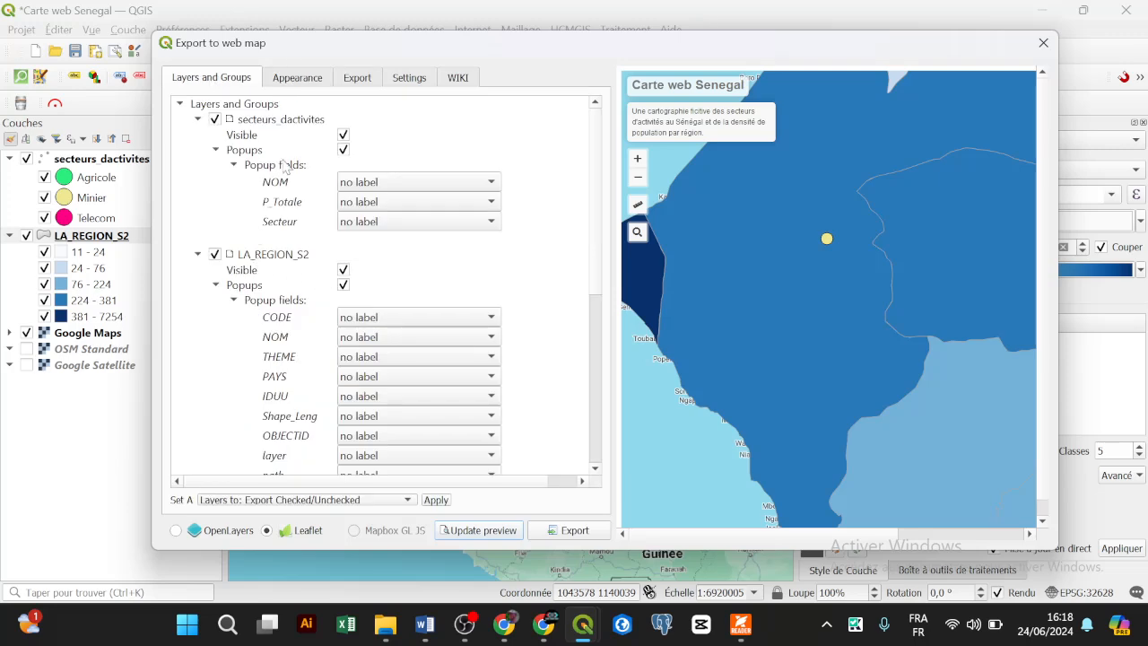
left_click(755, 283)
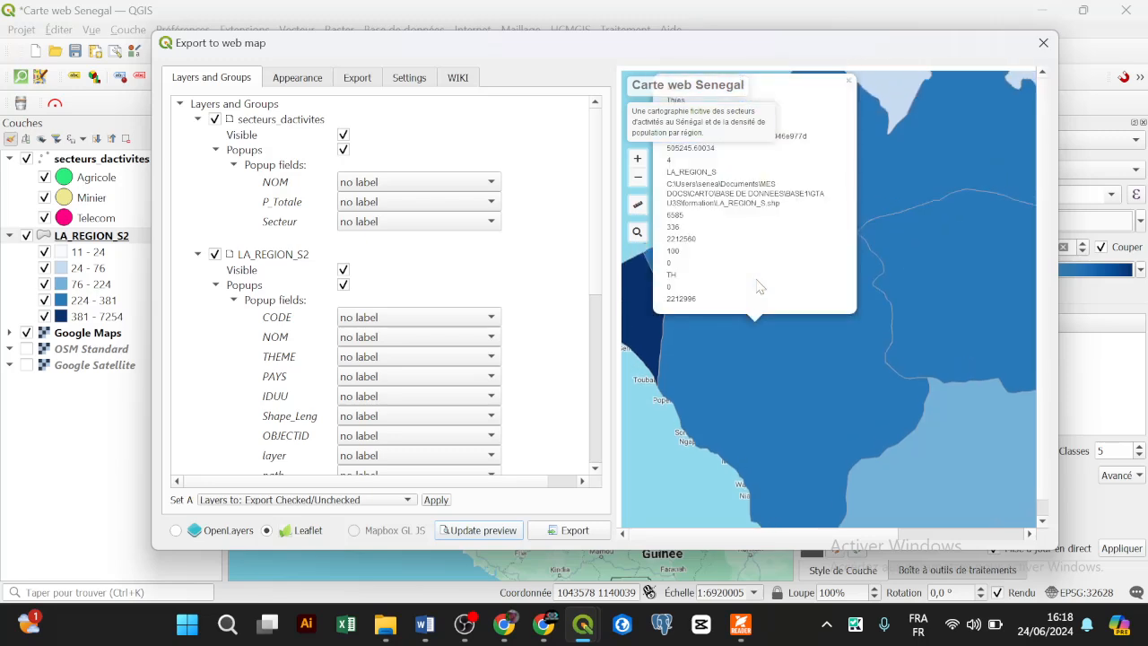
scroll(897, 346, "down", 1)
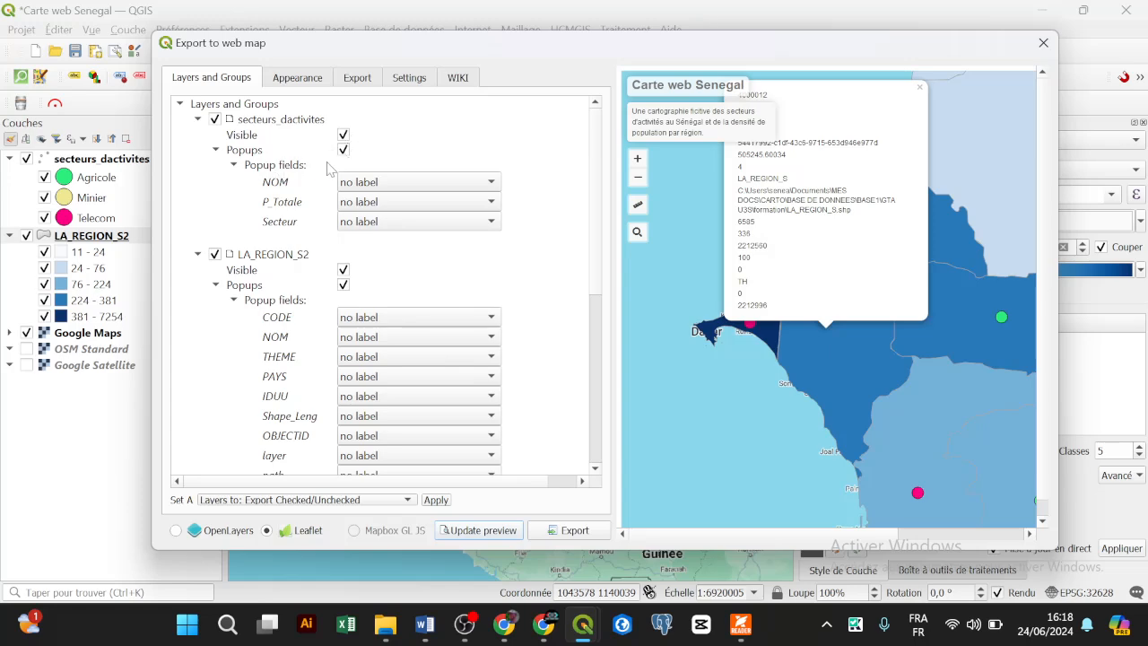
left_click(366, 185)
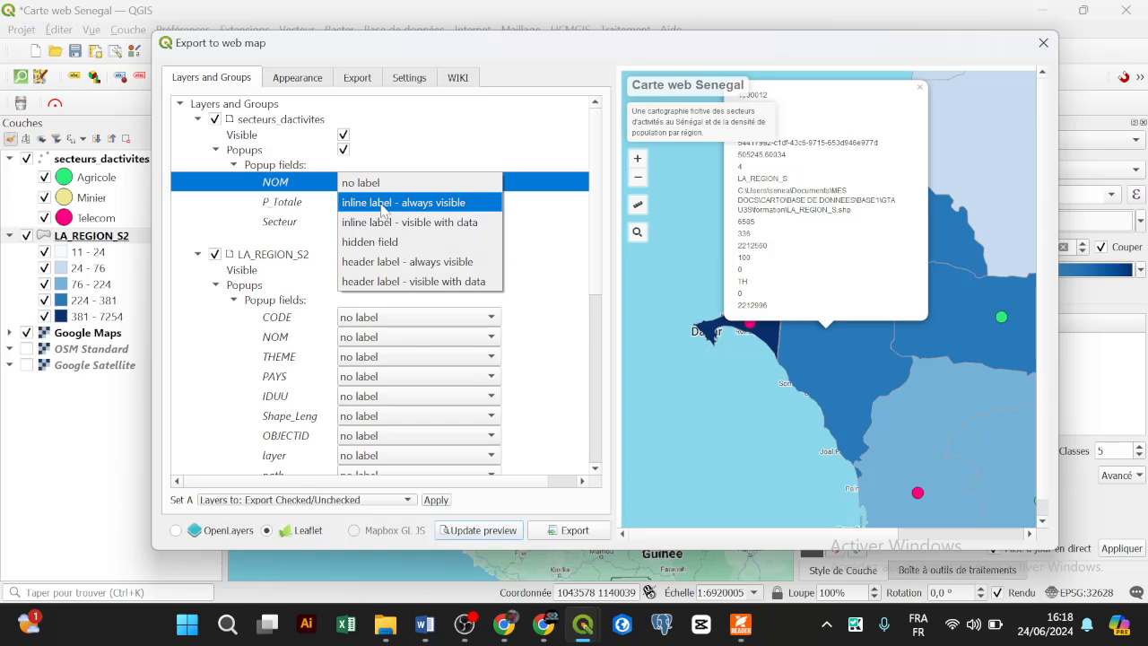
Step: Try NOM header labels (visible with data, then always visible), checking Thies and Diourbel popups
left_click(415, 282)
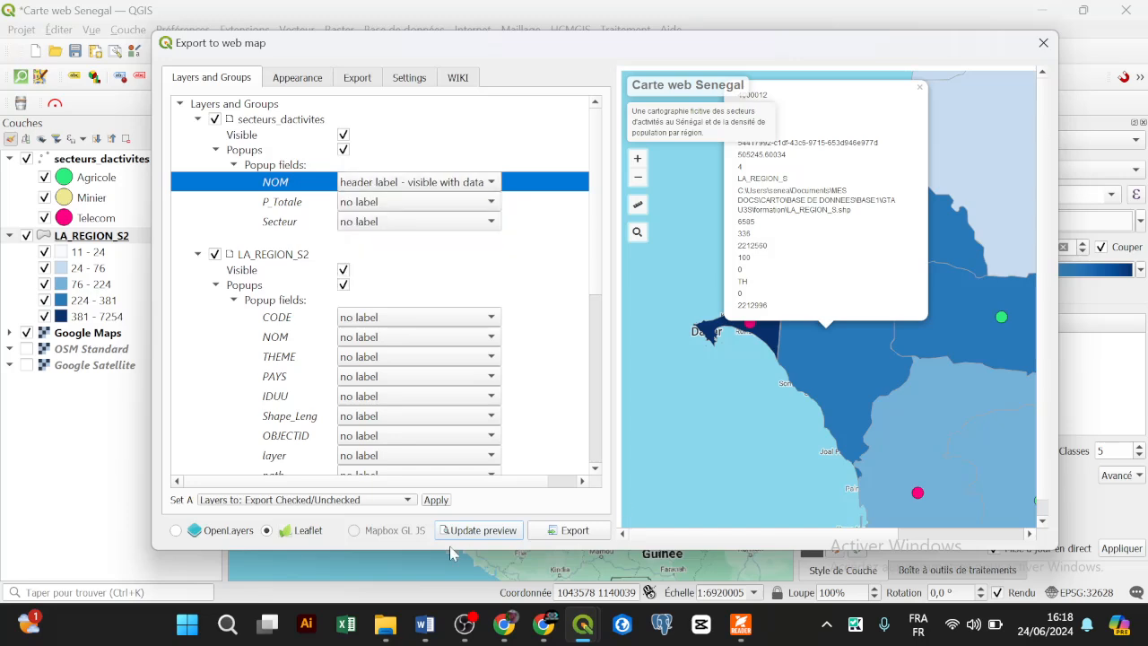
left_click(475, 529)
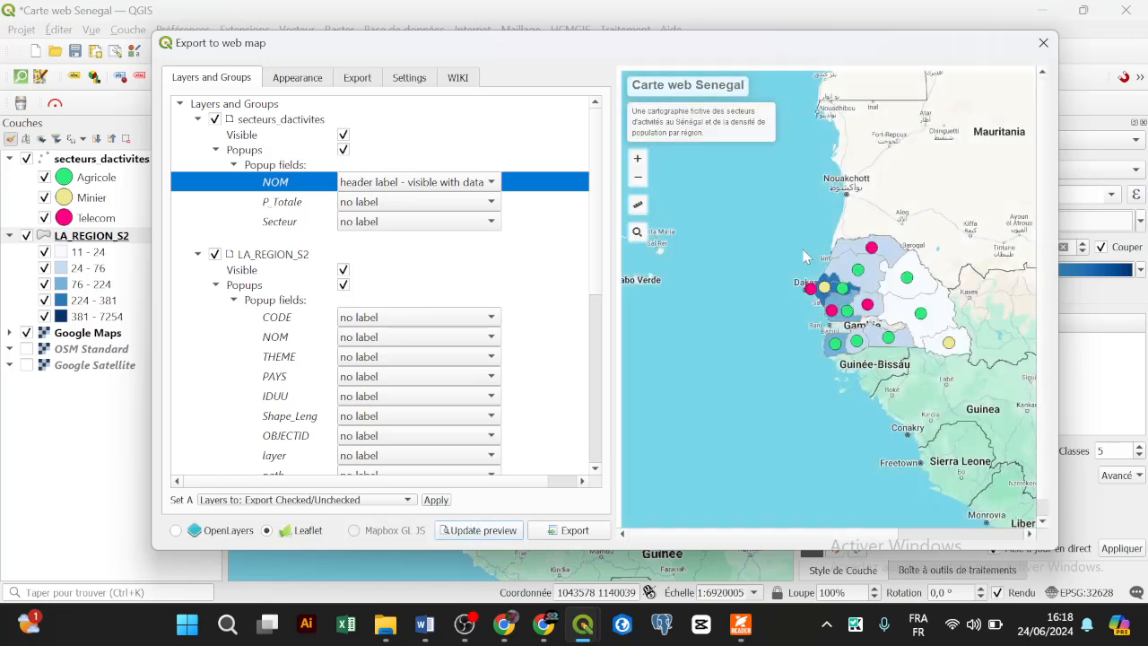
scroll(818, 303, "up", 5)
left_click(815, 307)
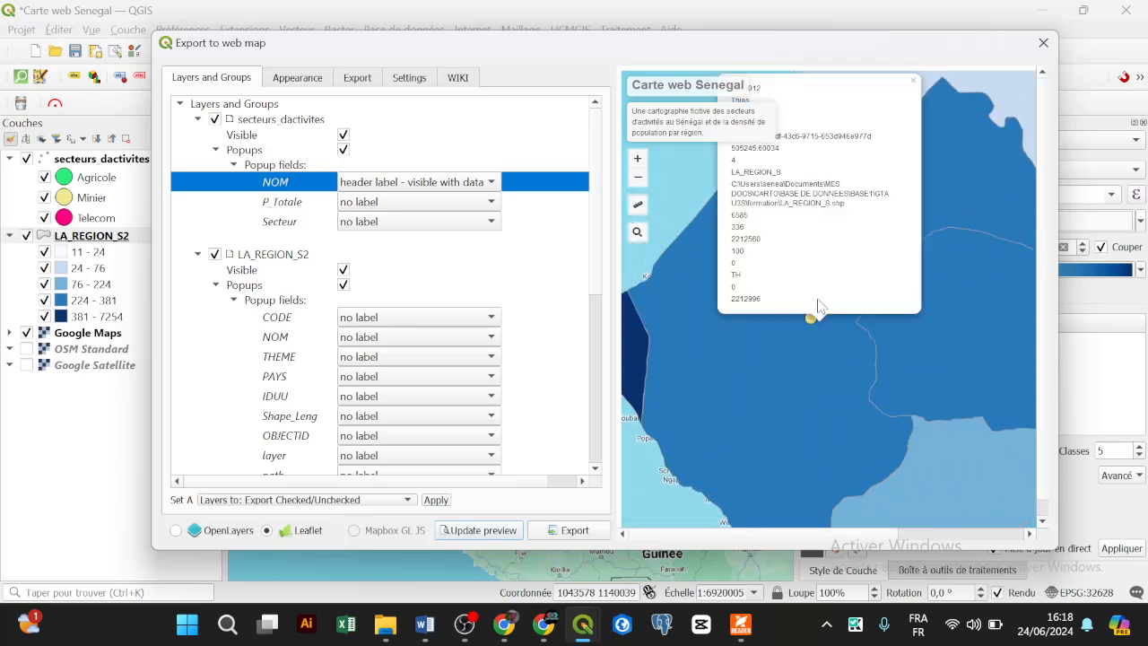
left_click(811, 318)
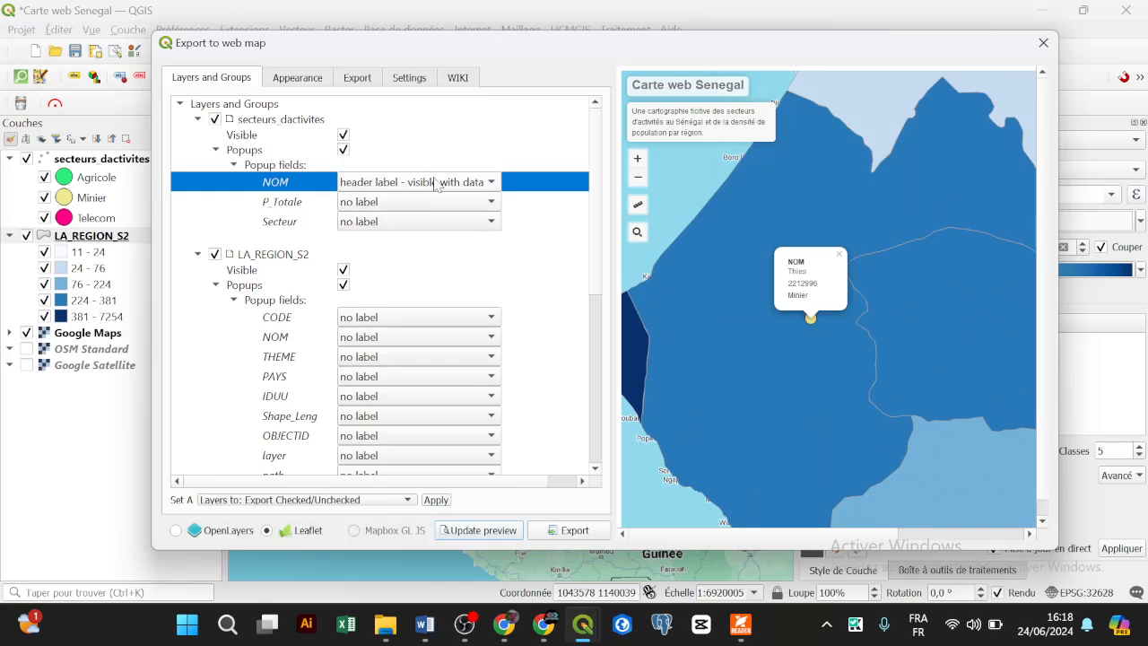
left_click(436, 183)
left_click(448, 171)
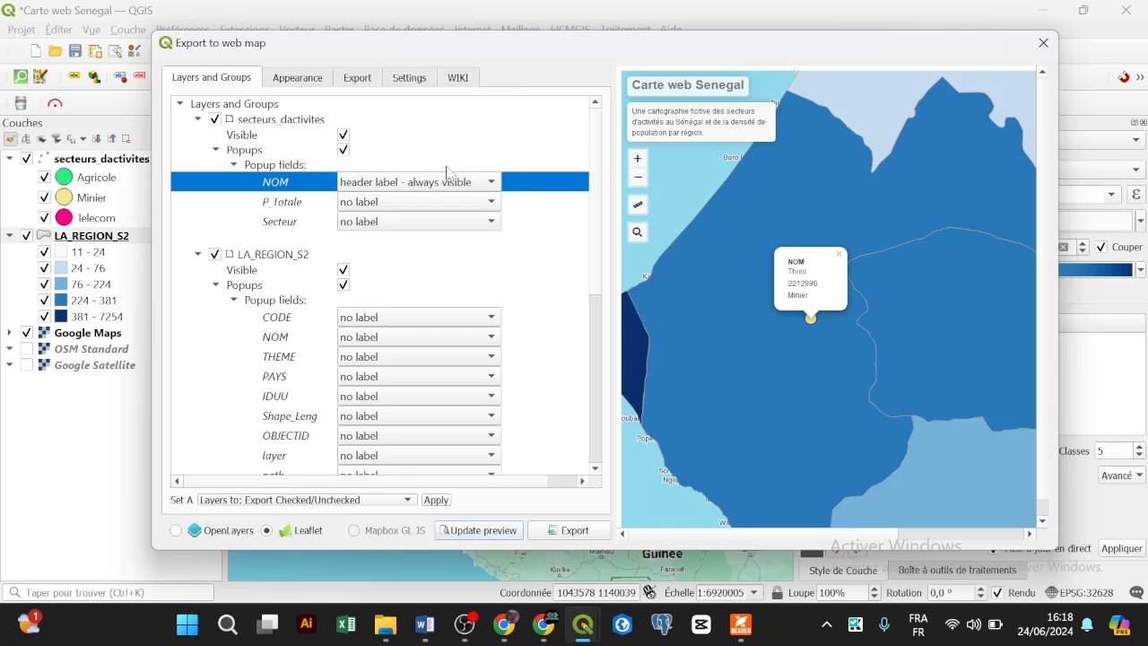
left_click(506, 531)
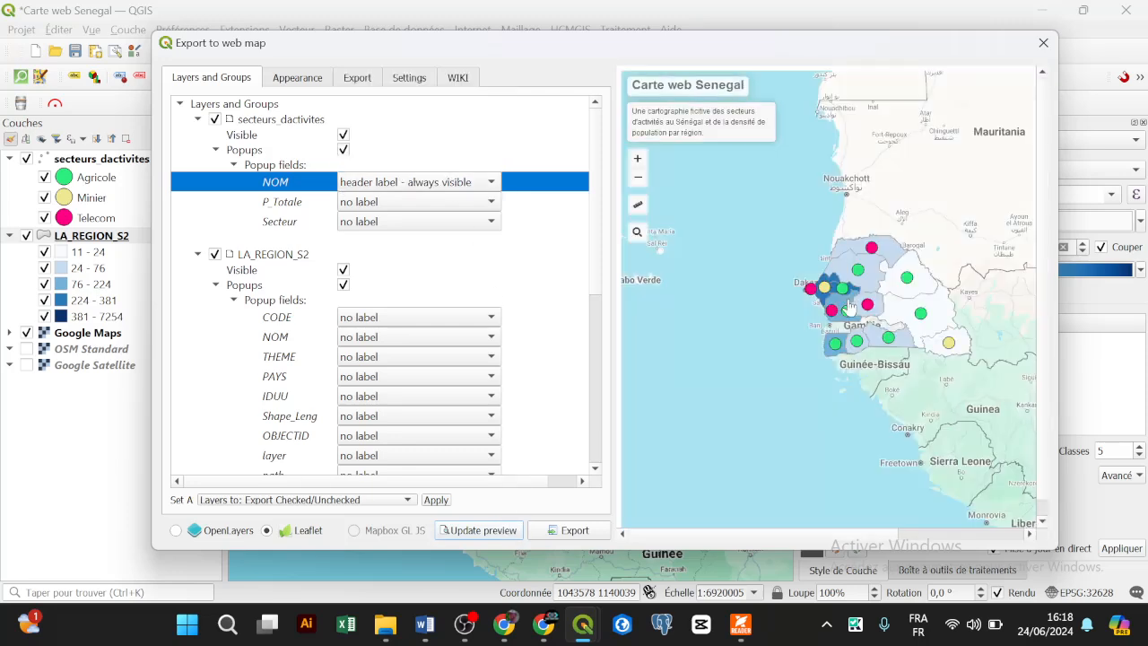
left_click(843, 288)
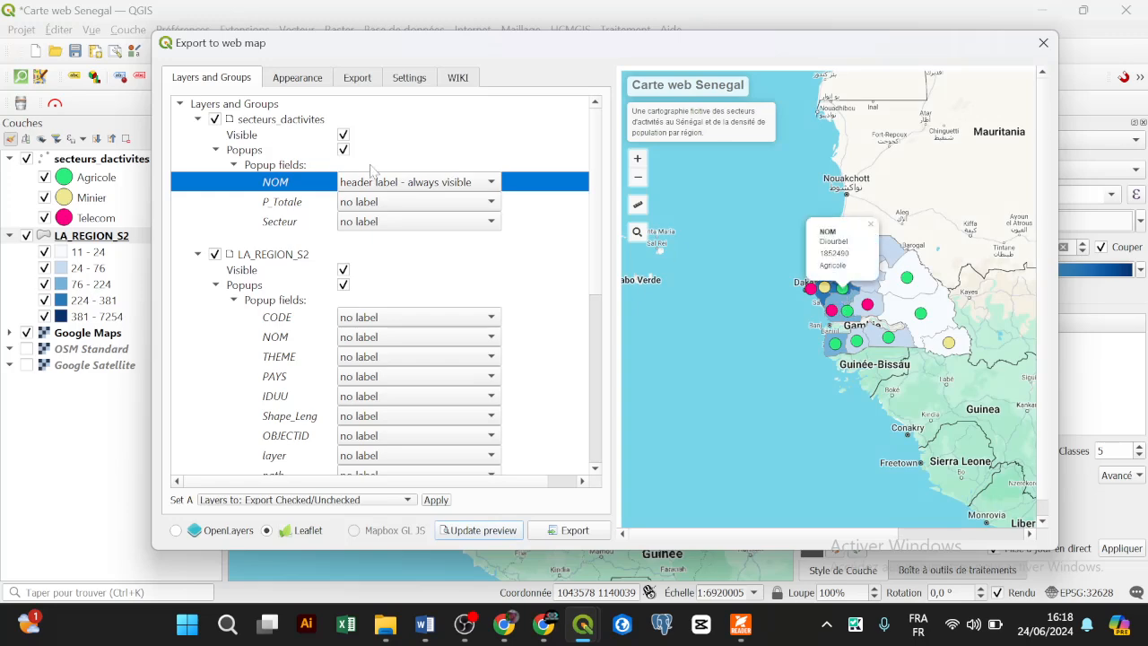
Step: Hide NOM from point popups, then give it an always-visible inline label instead
left_click(415, 188)
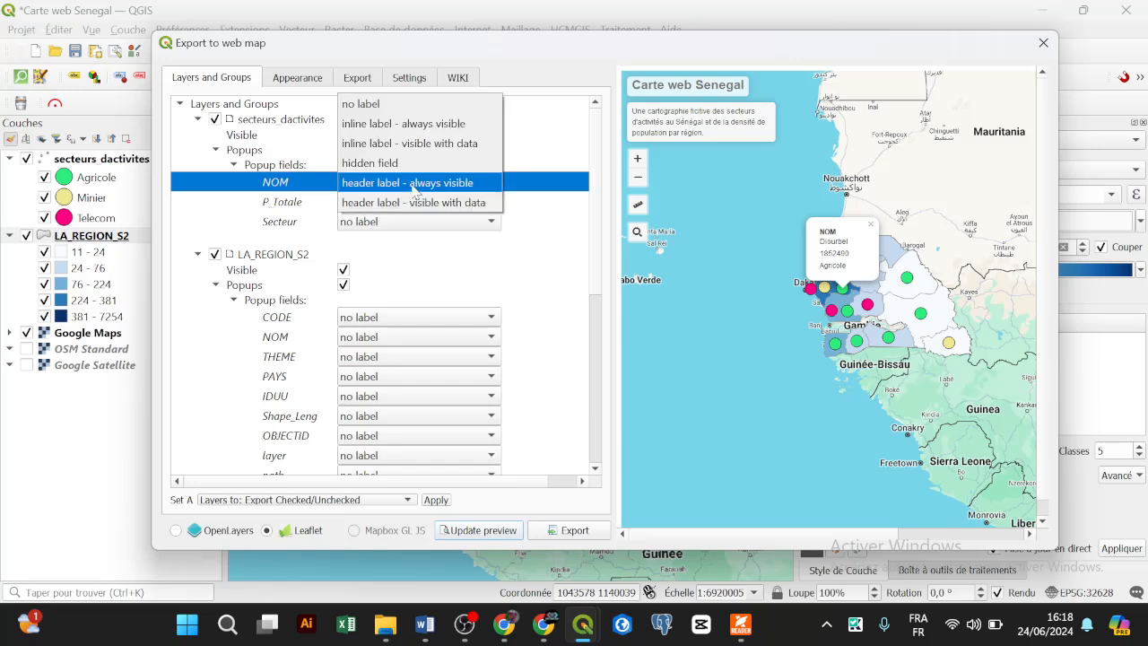
left_click(421, 163)
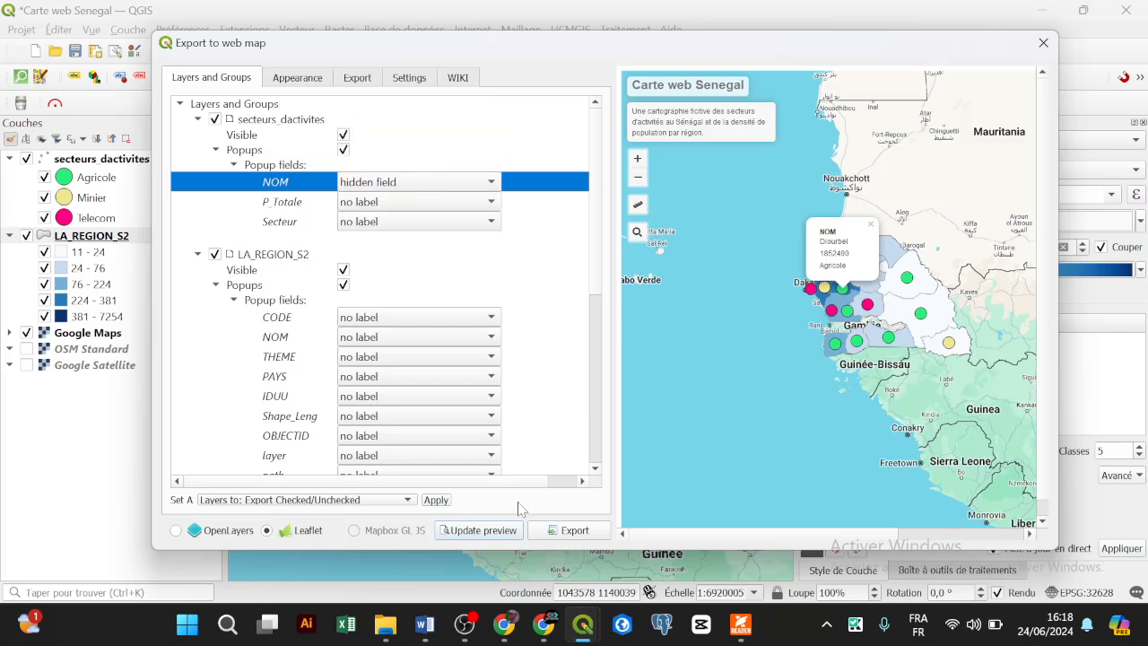
left_click(473, 531)
left_click(850, 309)
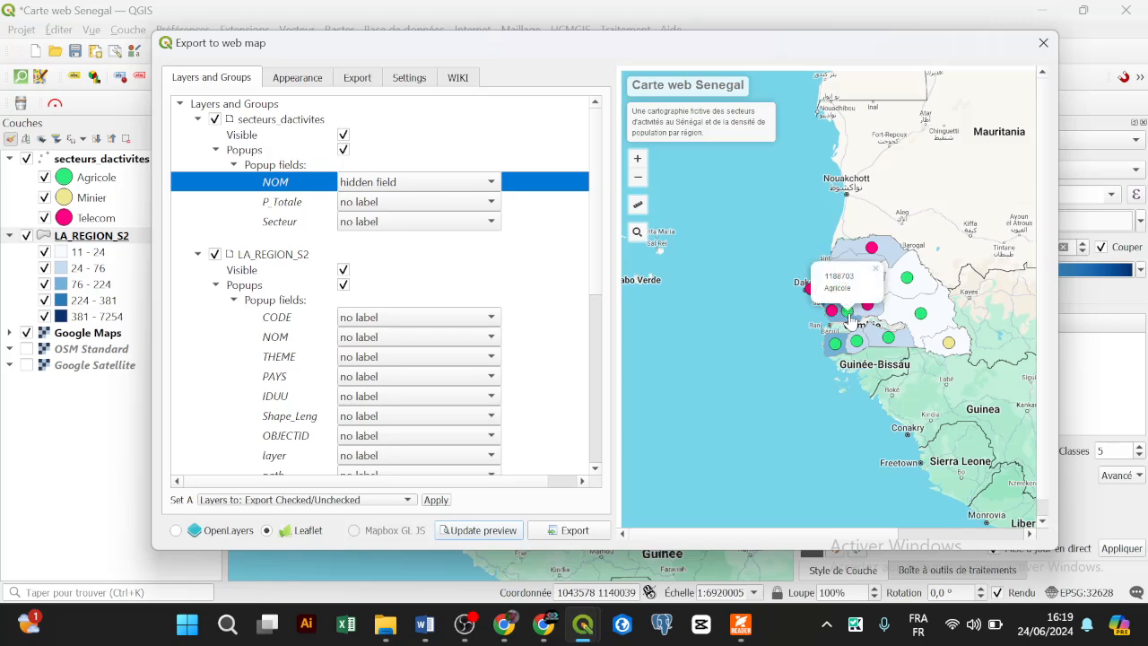
left_click(419, 182)
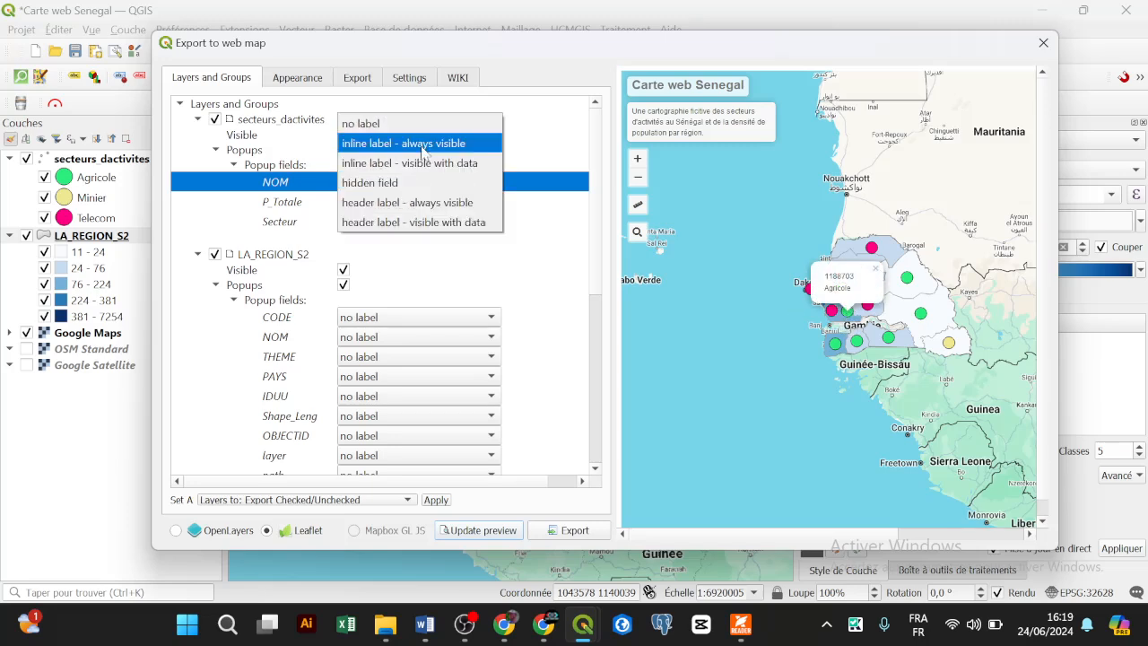
left_click(425, 148)
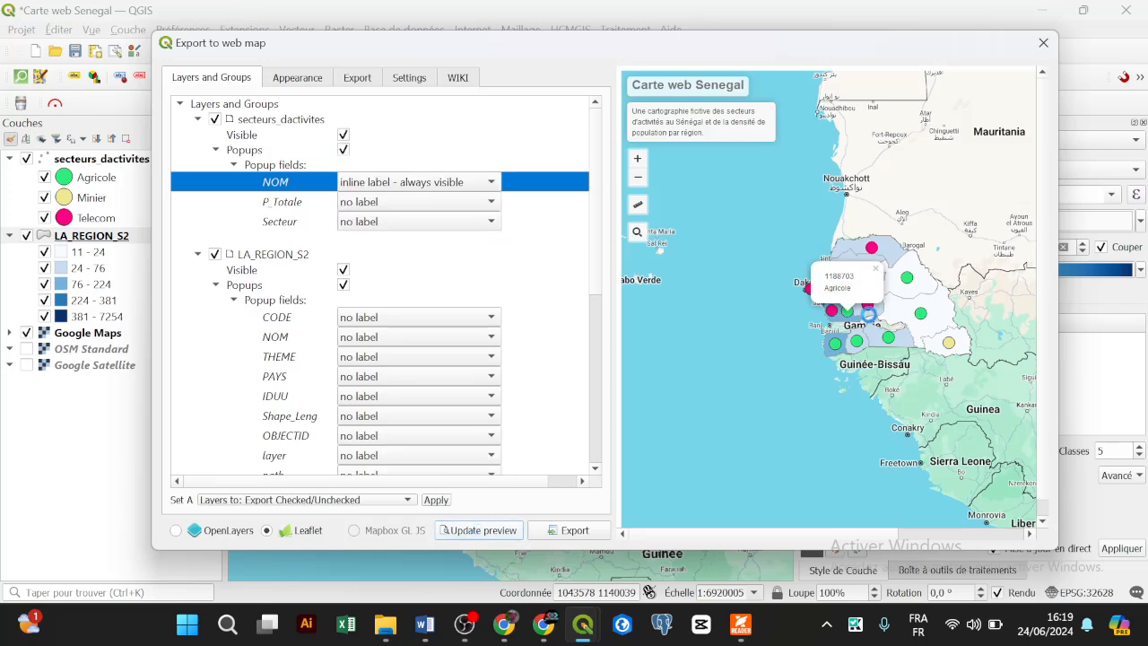
left_click(847, 312)
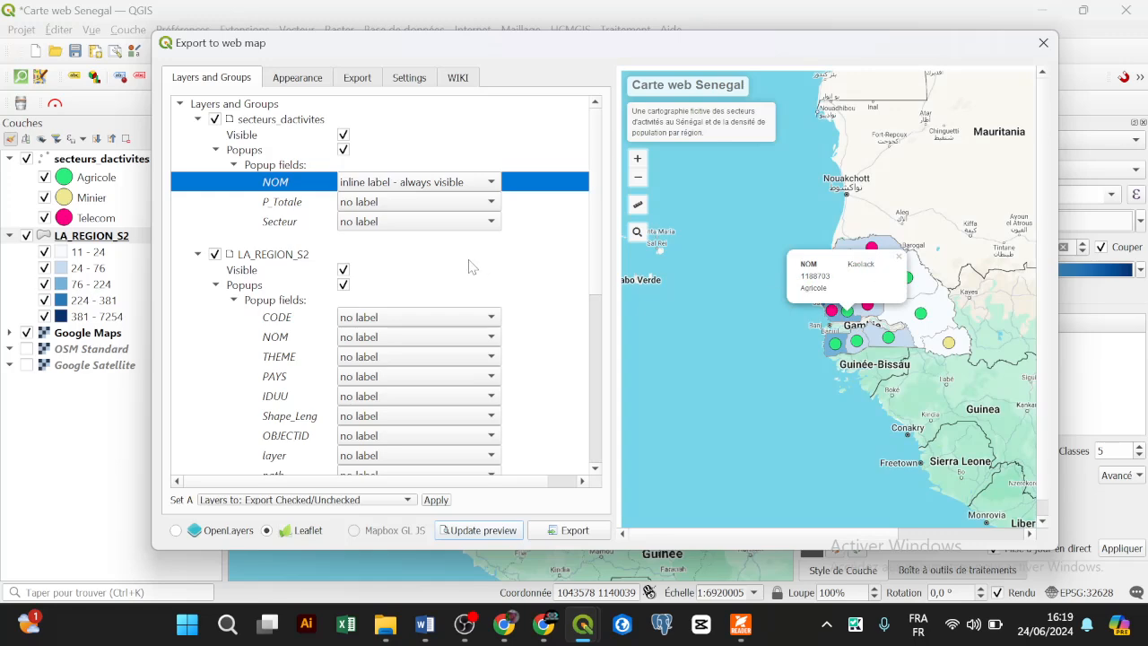
Step: Give P_Totale and Secteur always-visible inline labels, verify a marker popup, and close the export
left_click(395, 205)
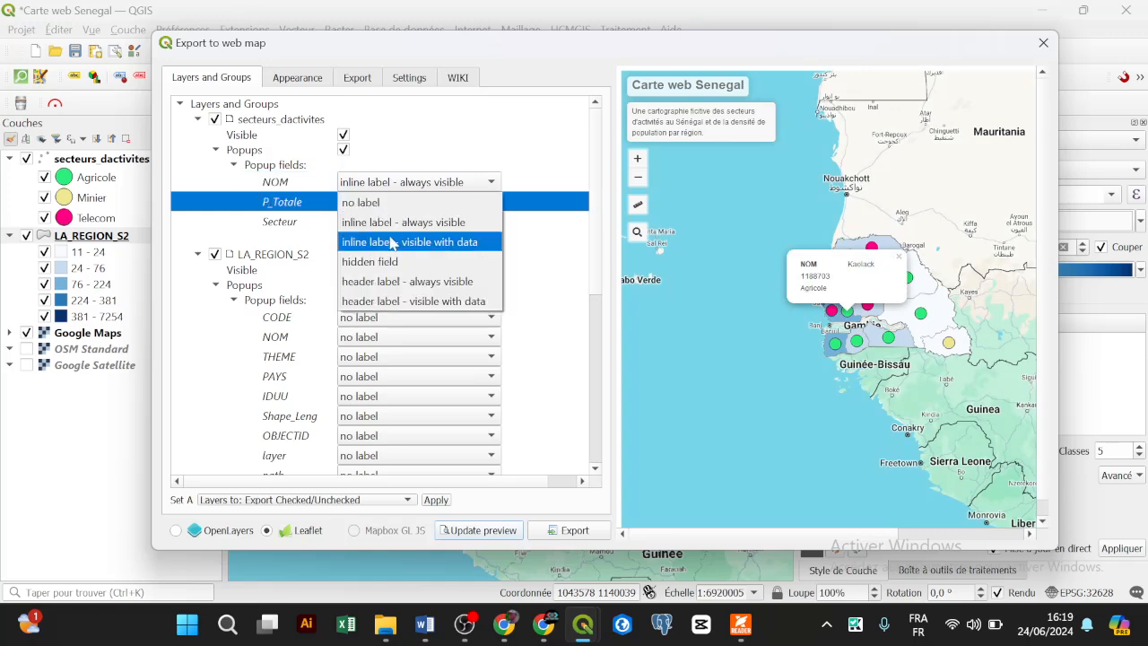
left_click(413, 222)
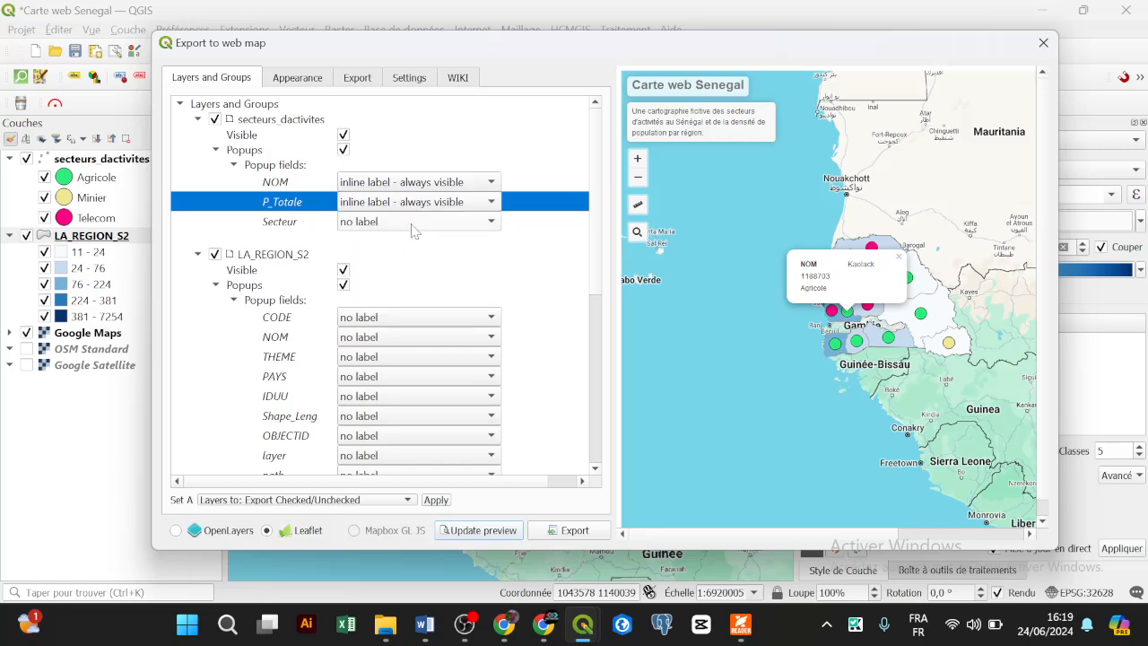
left_click(412, 224)
left_click(419, 240)
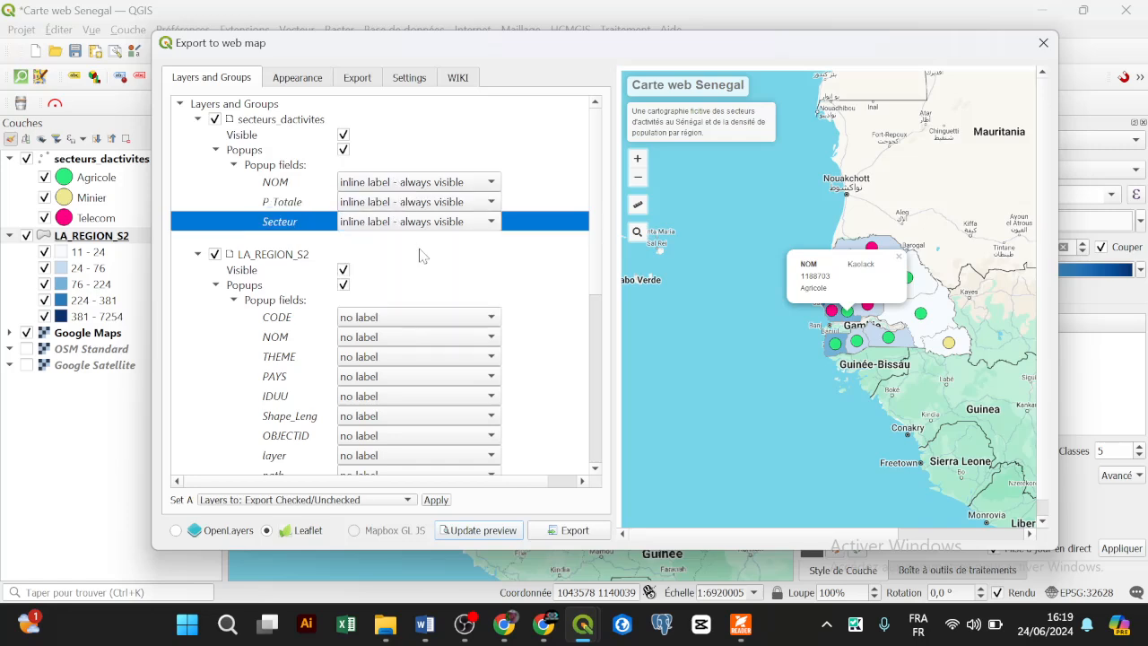
left_click(457, 530)
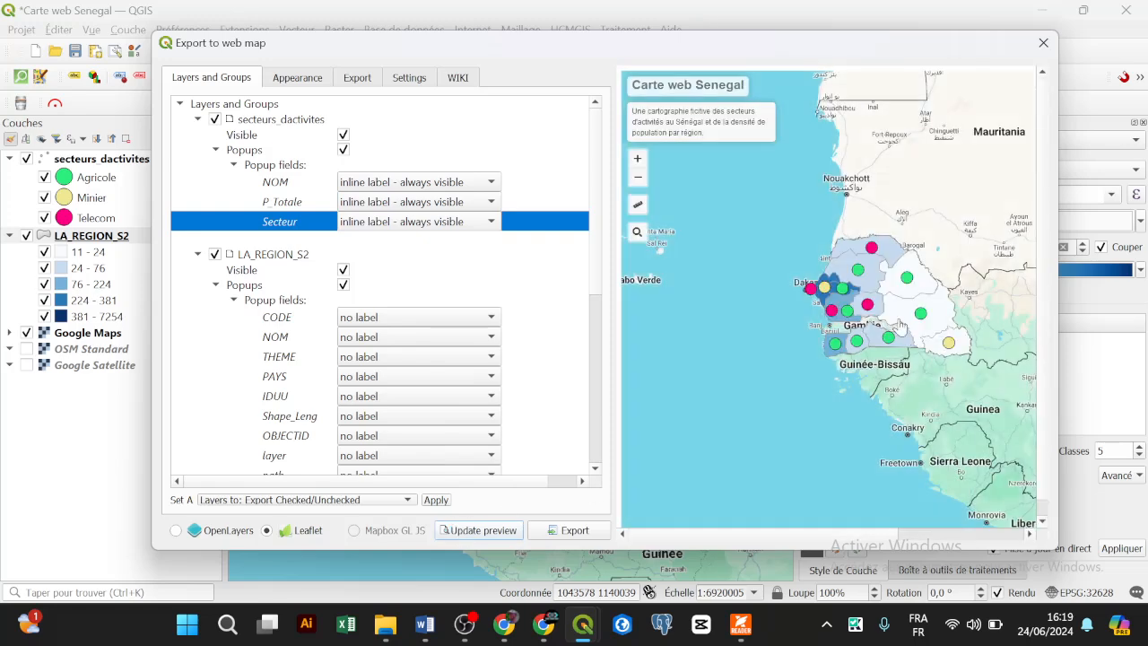
left_click(868, 306)
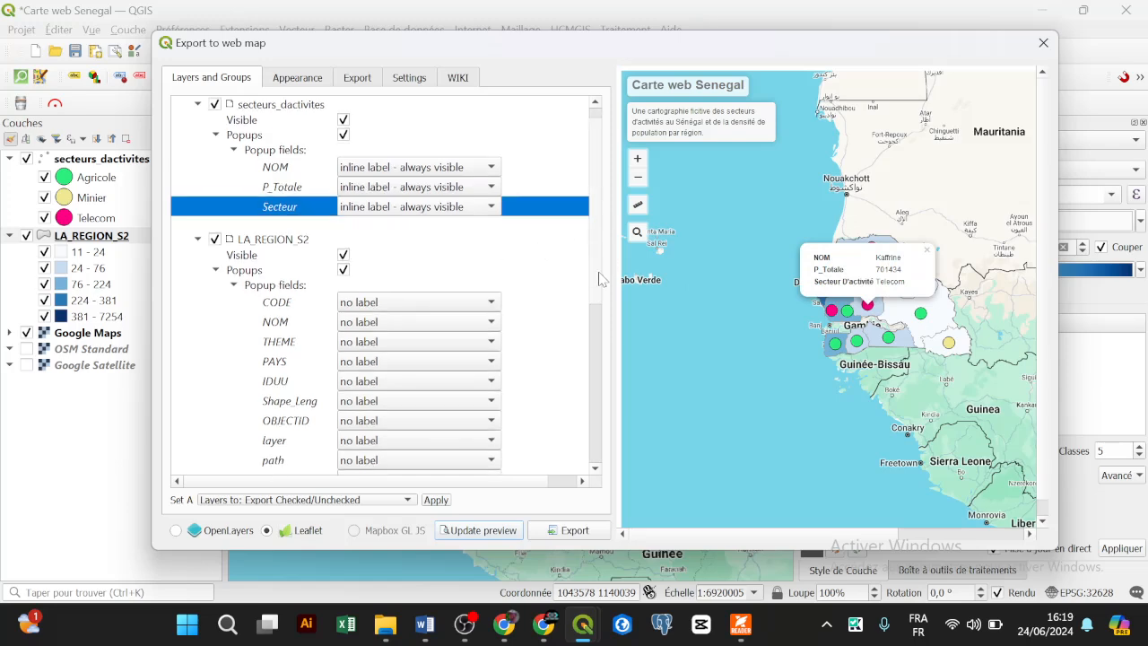
scroll(599, 271, "down", 1)
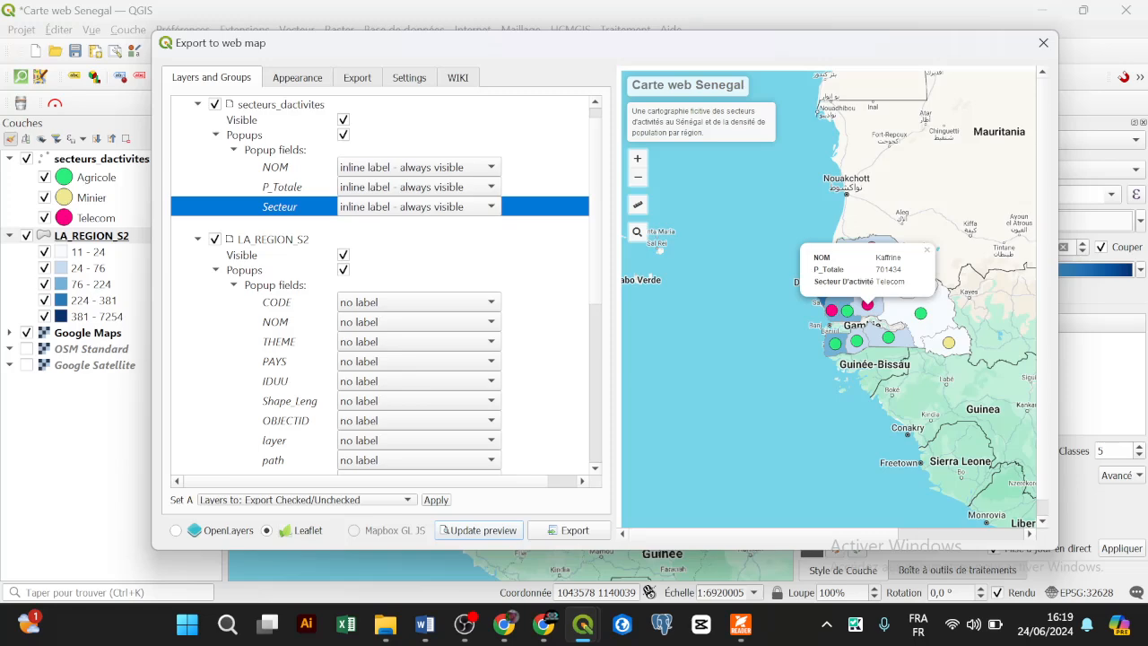
left_click(1049, 44)
Step: Open secteurs_dactivites Fields, enable editing and inspect P_Totale, NOM and Secteur without renaming
left_click(116, 159)
right_click(118, 159)
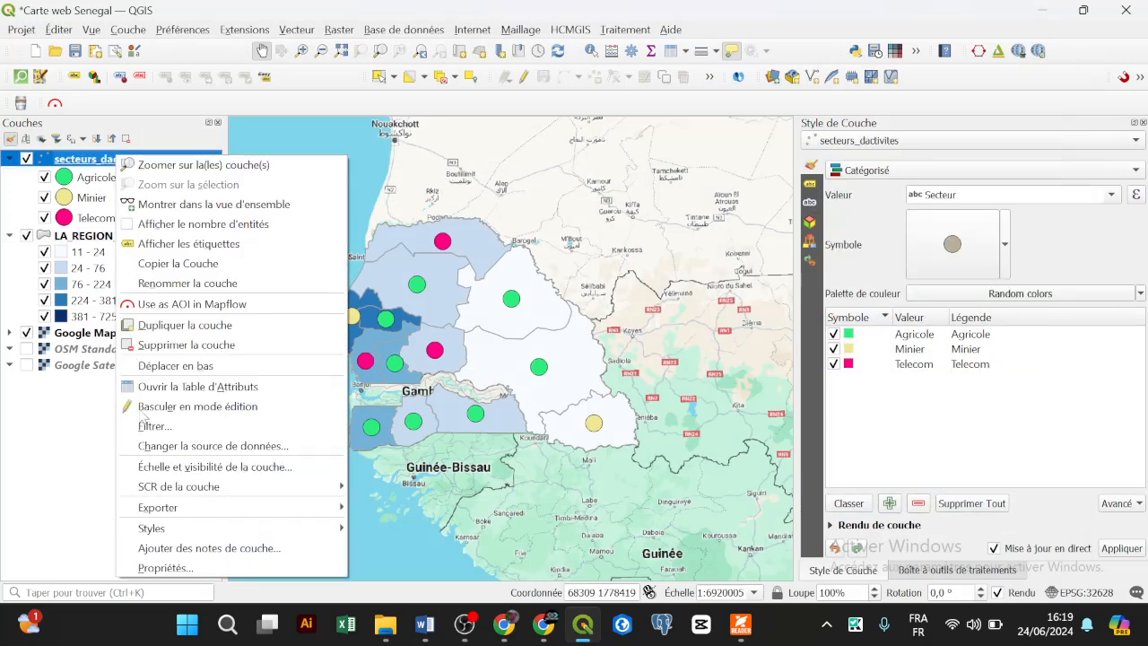
left_click(152, 569)
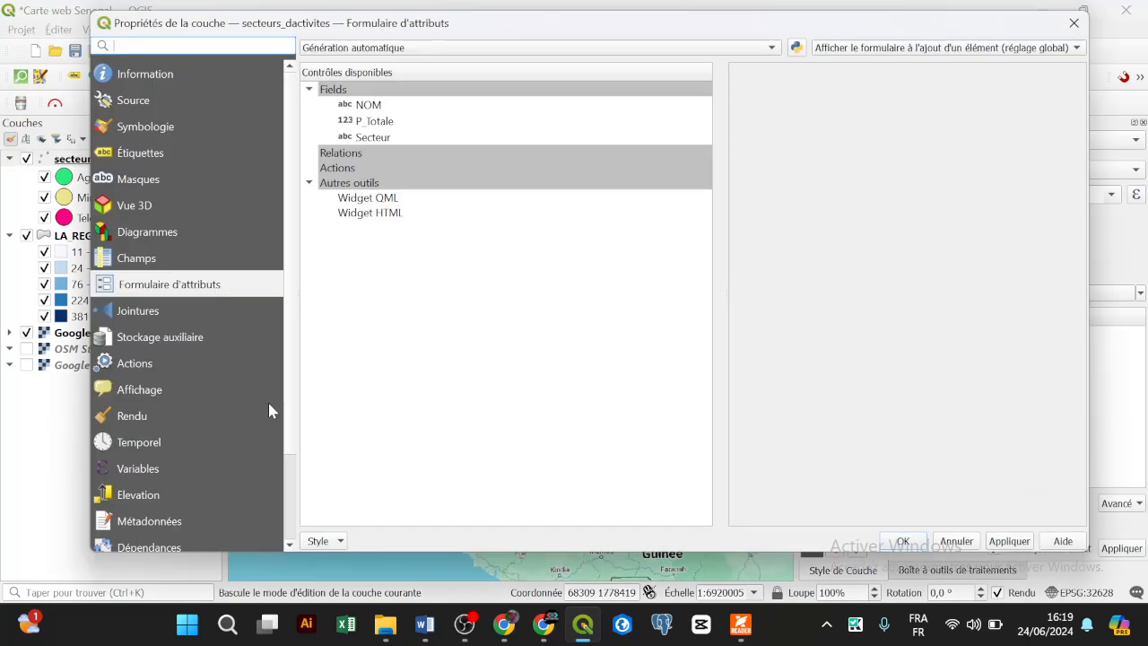
left_click(203, 261)
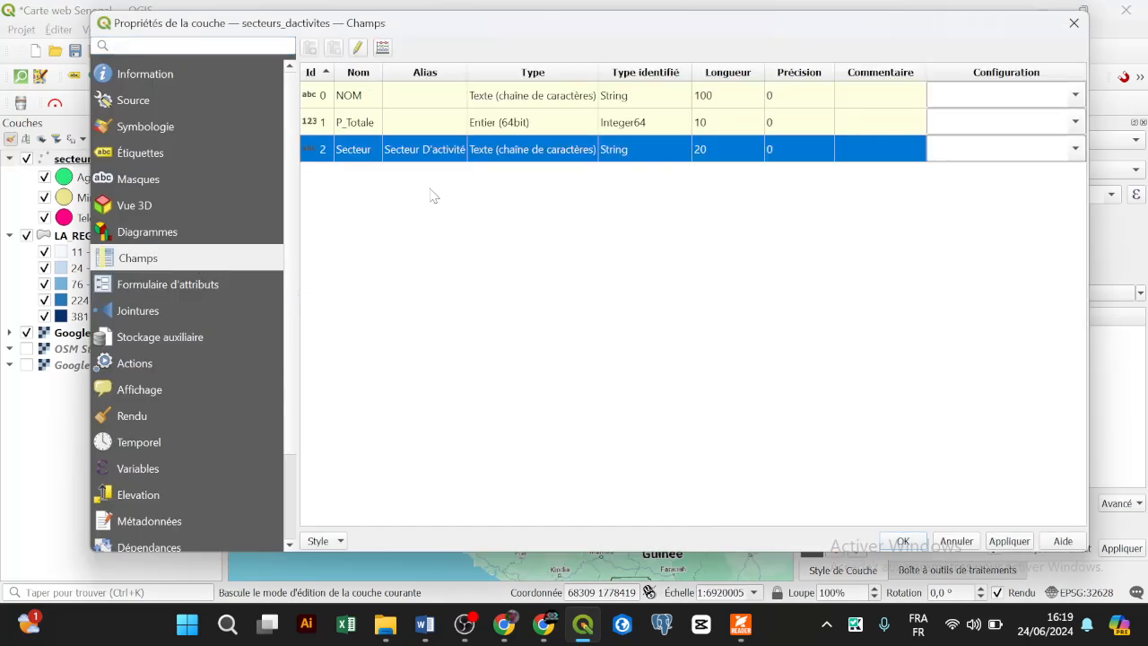
left_click(414, 125)
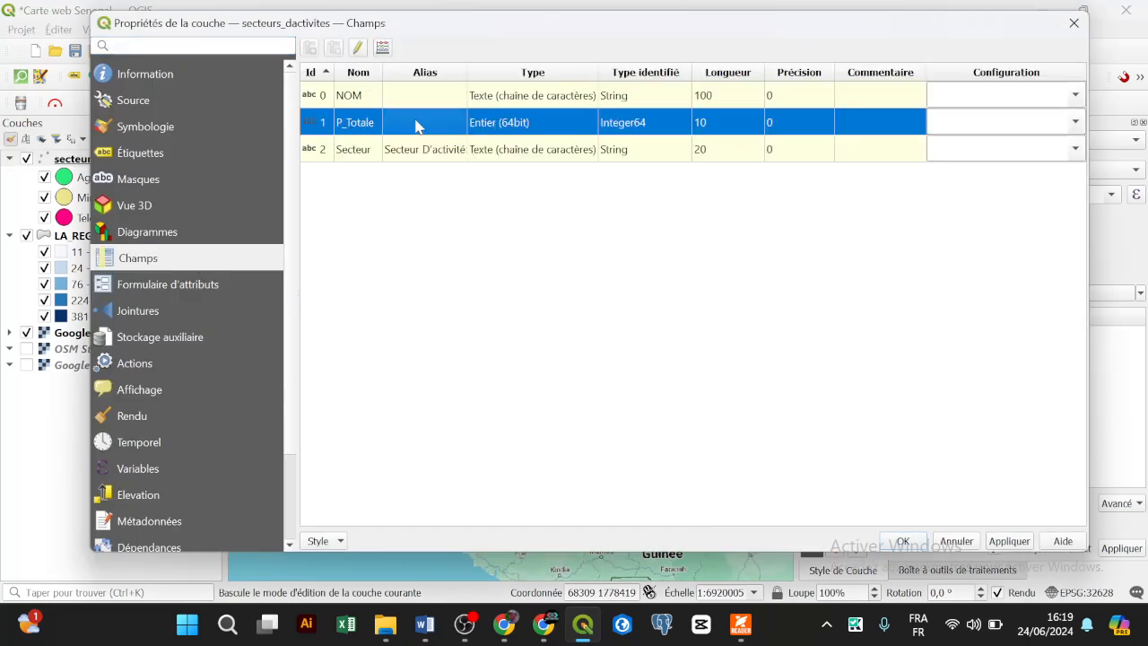
left_click(358, 51)
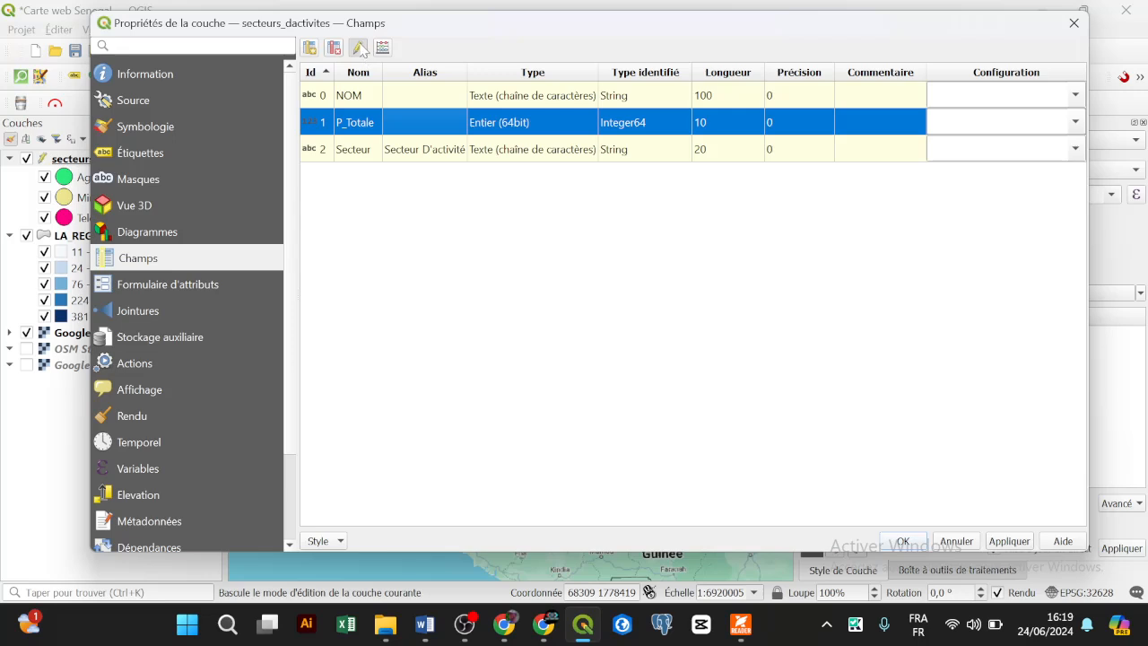
left_click(396, 102)
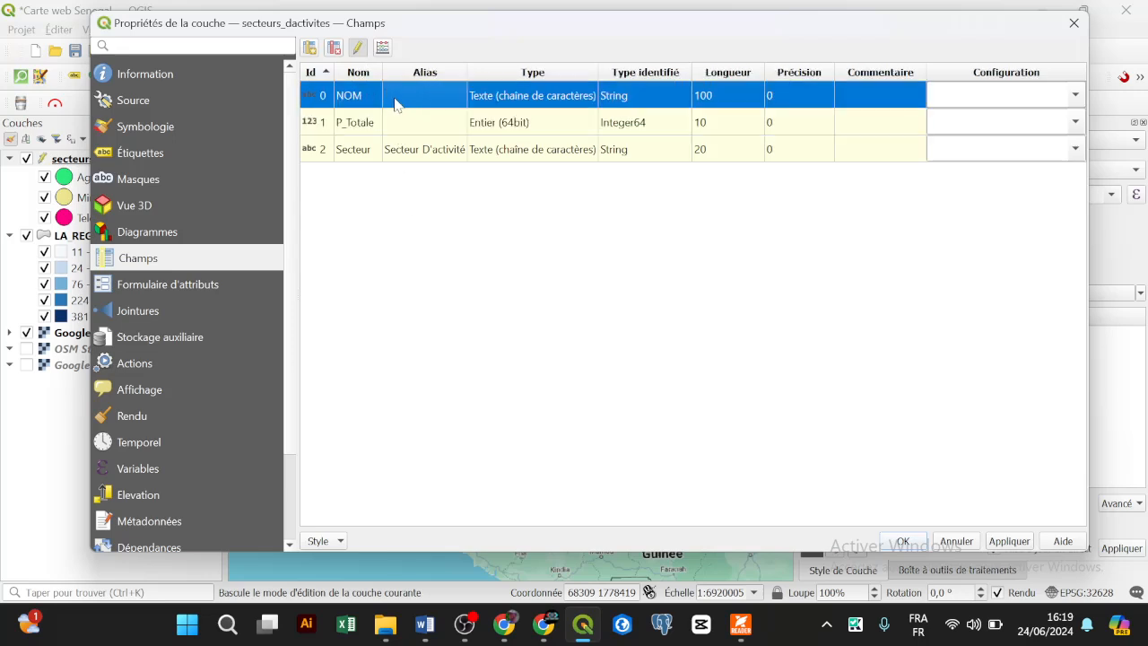
left_click(399, 126)
left_click(403, 153)
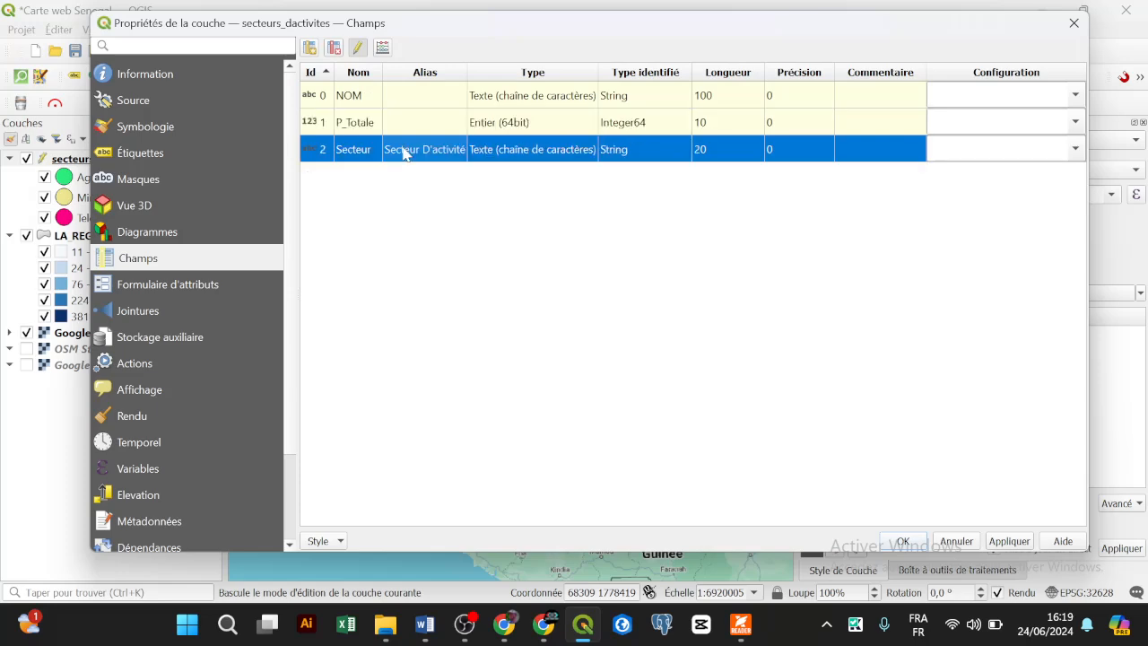
double_click(356, 123)
left_click(411, 132)
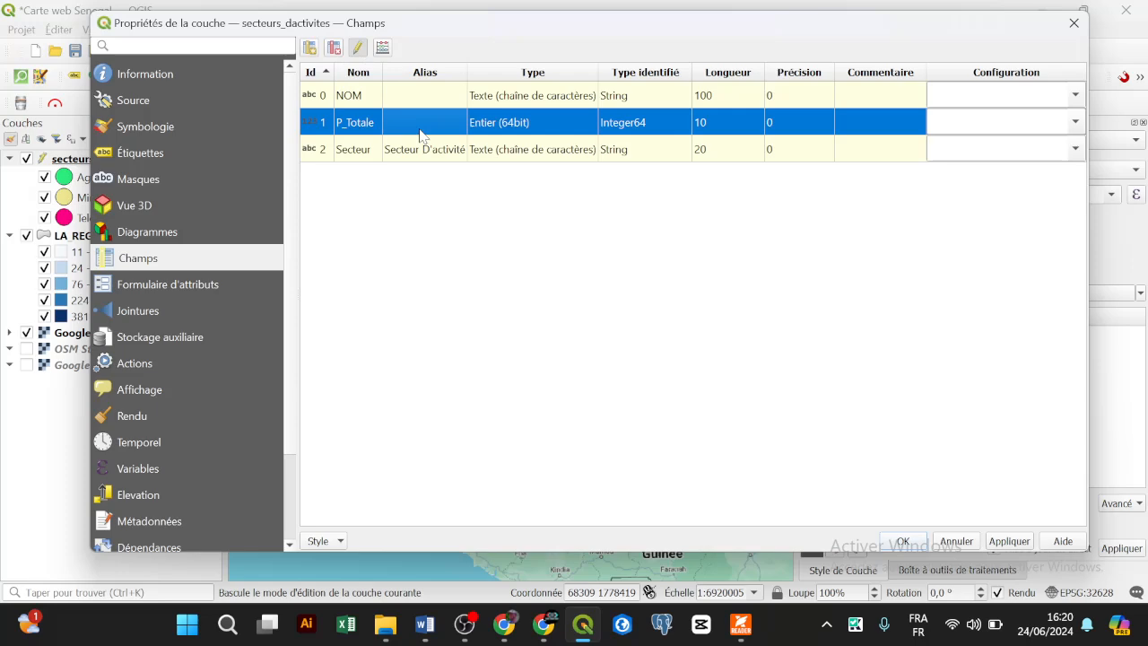
Step: Turn editing off, close the layer properties, and reopen the secteurs_dactivites context menu
left_click(360, 48)
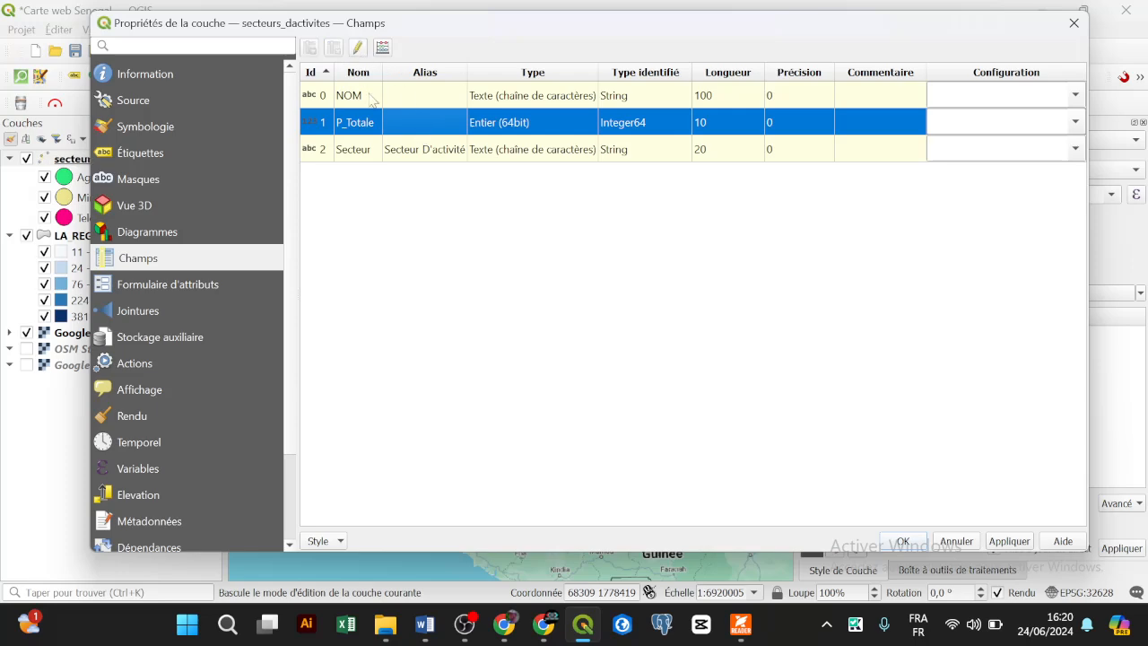
left_click(1073, 23)
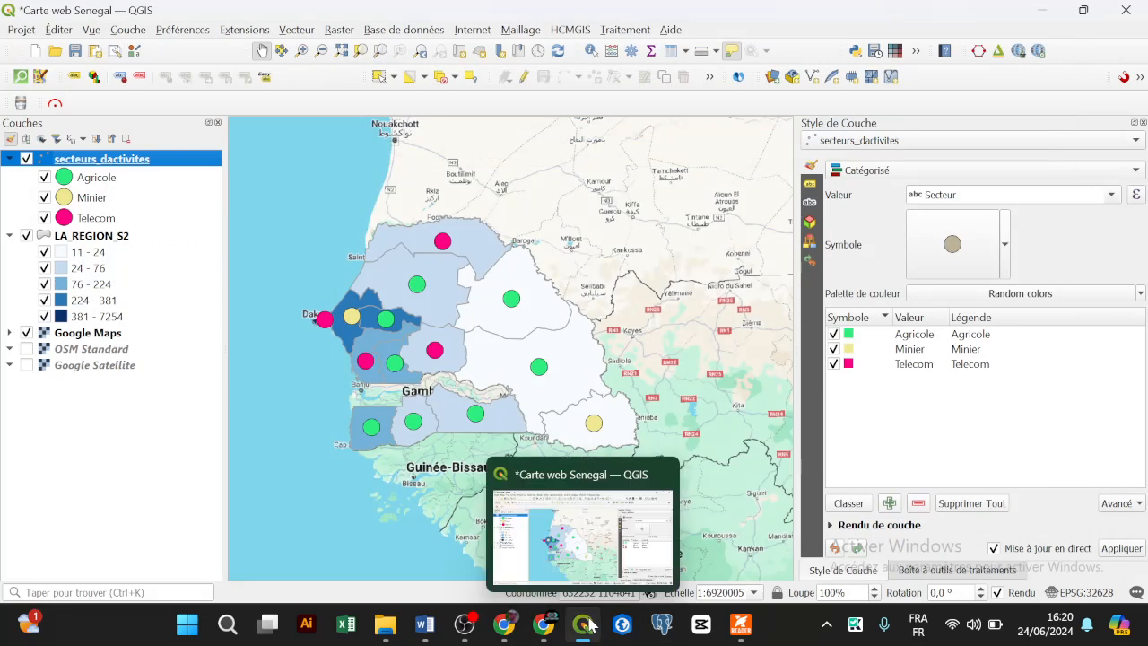
left_click(464, 34)
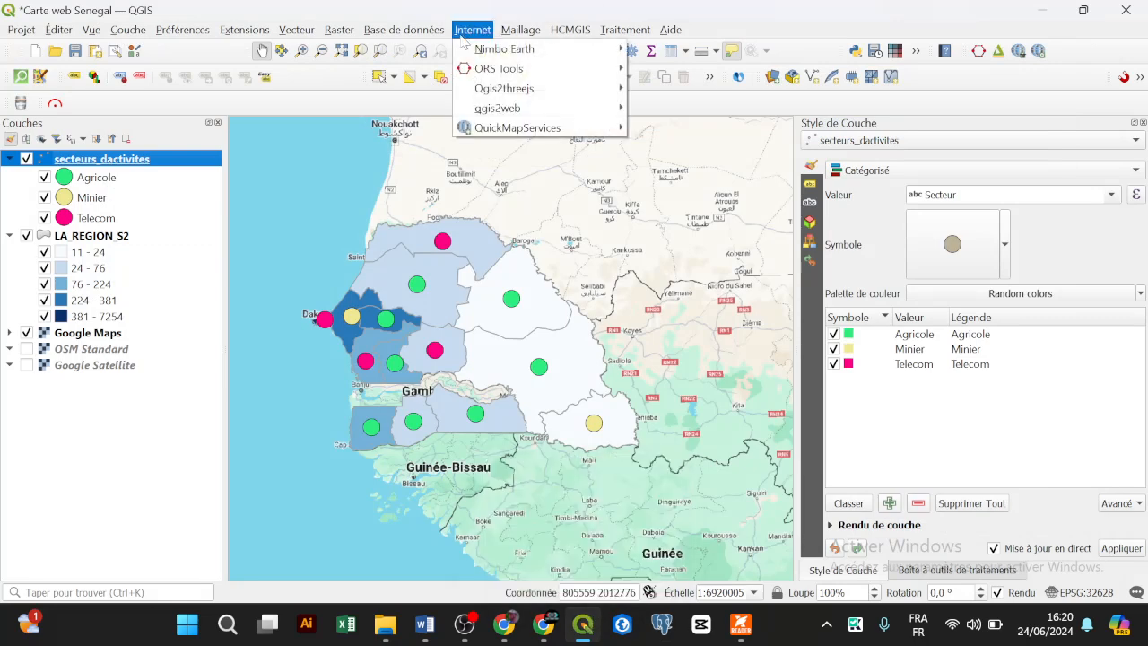
left_click(115, 169)
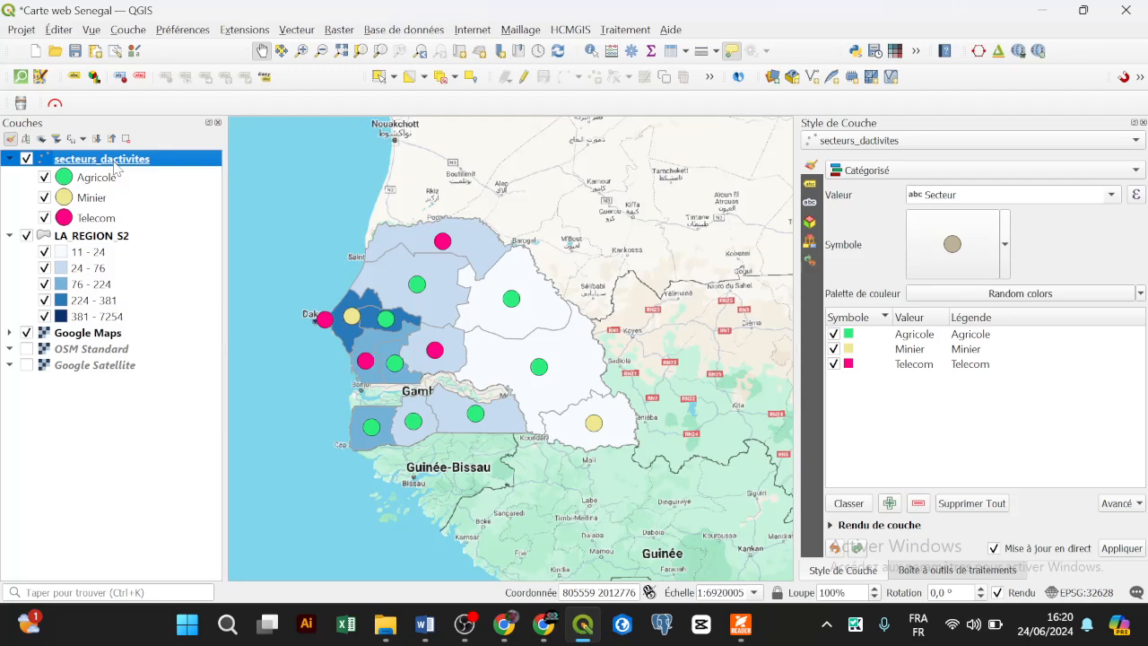
right_click(115, 168)
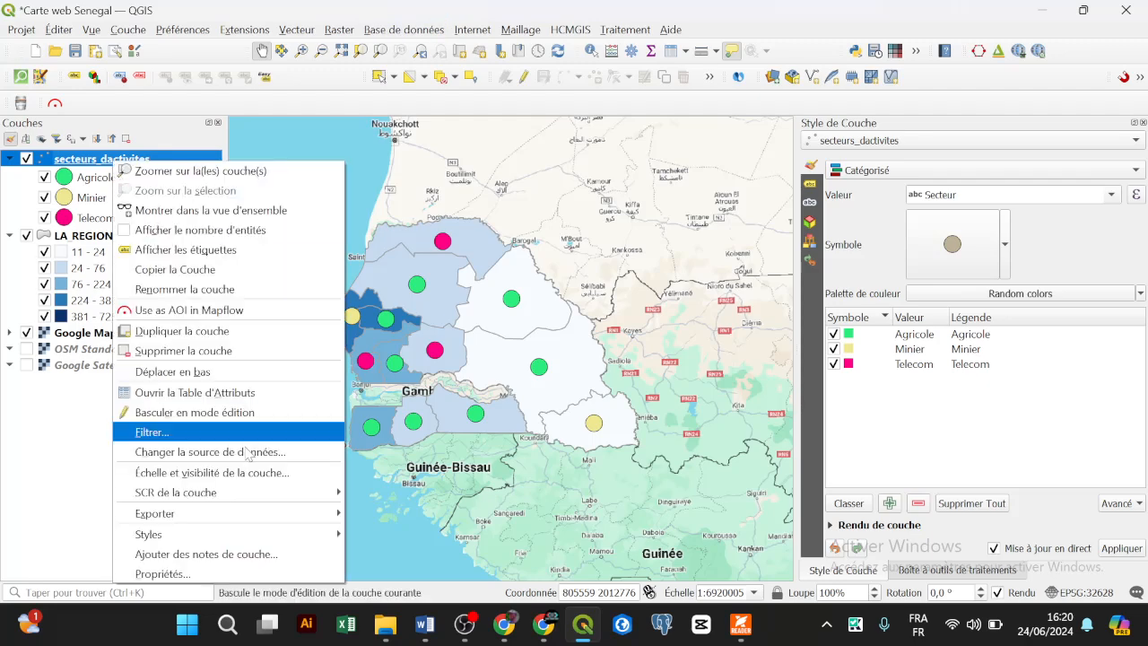
Step: Rename the P_Totale field to Population in secteurs_dactivites properties and save the edit
left_click(224, 572)
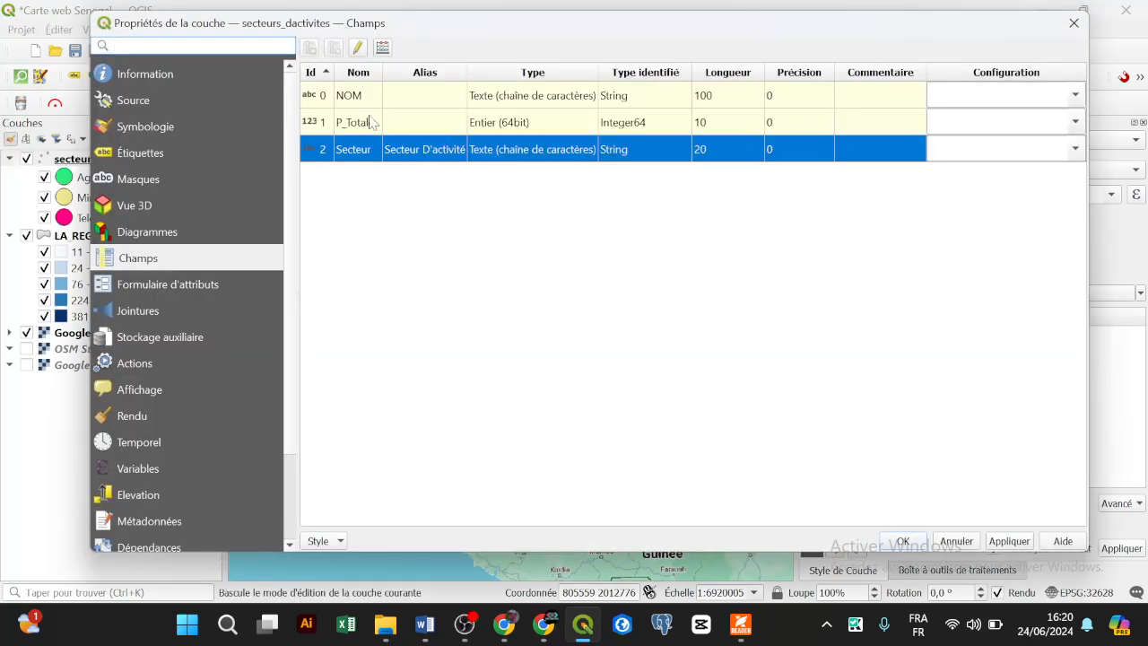
left_click(354, 123)
left_click(357, 47)
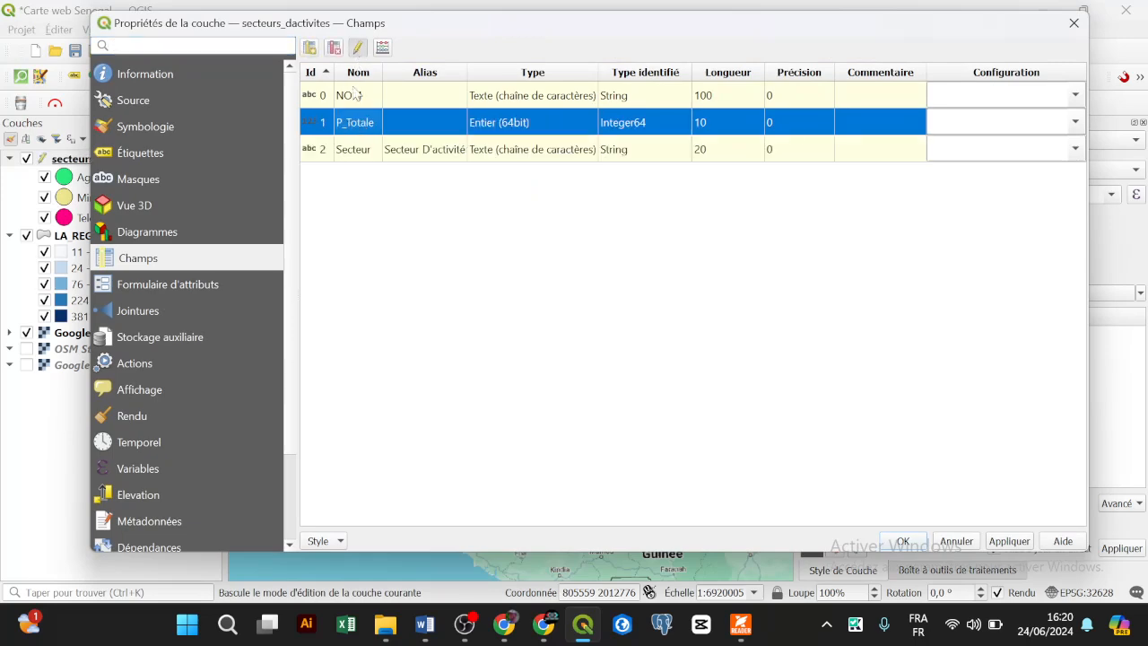
double_click(355, 124)
type("Population")
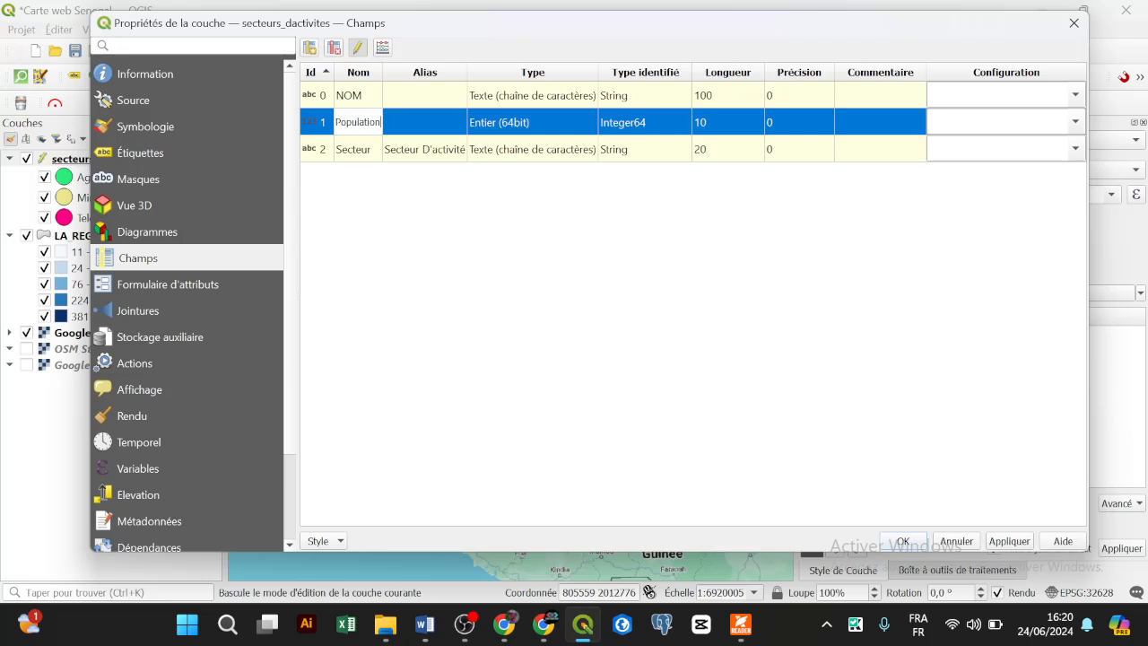
left_click(371, 186)
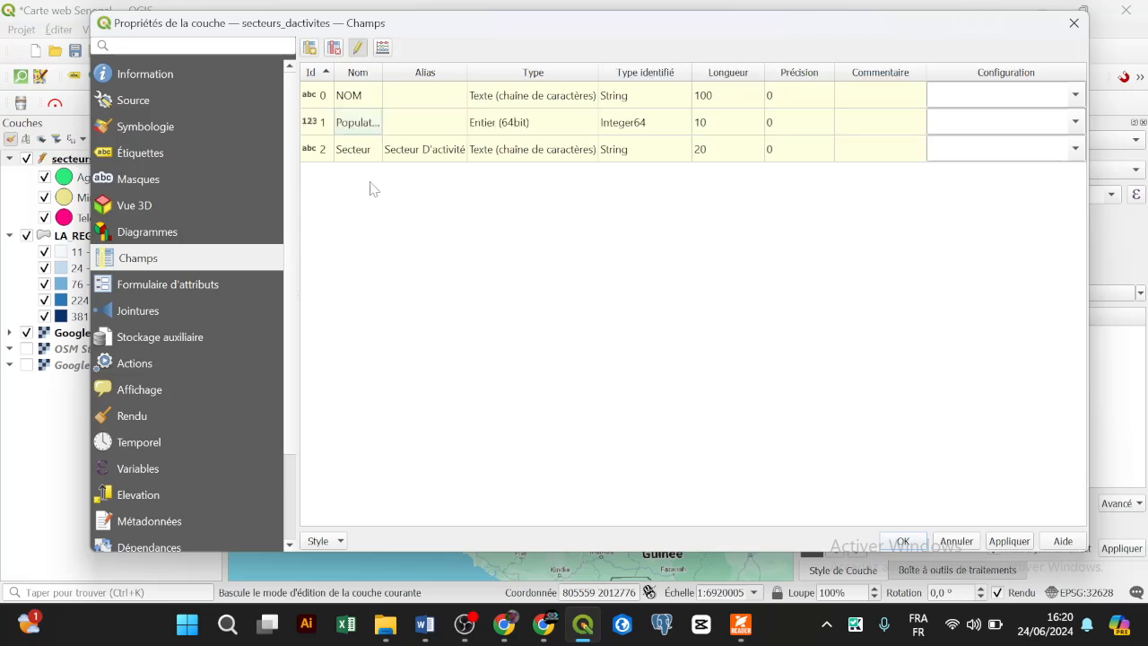
left_click(363, 46)
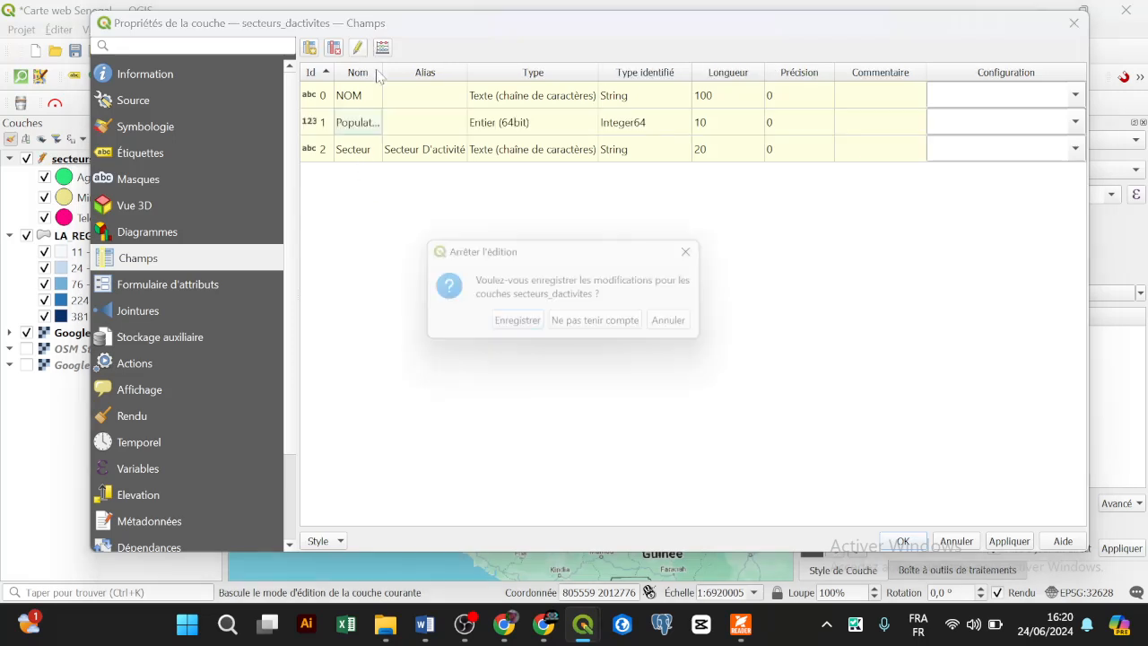
left_click(529, 329)
left_click(1073, 23)
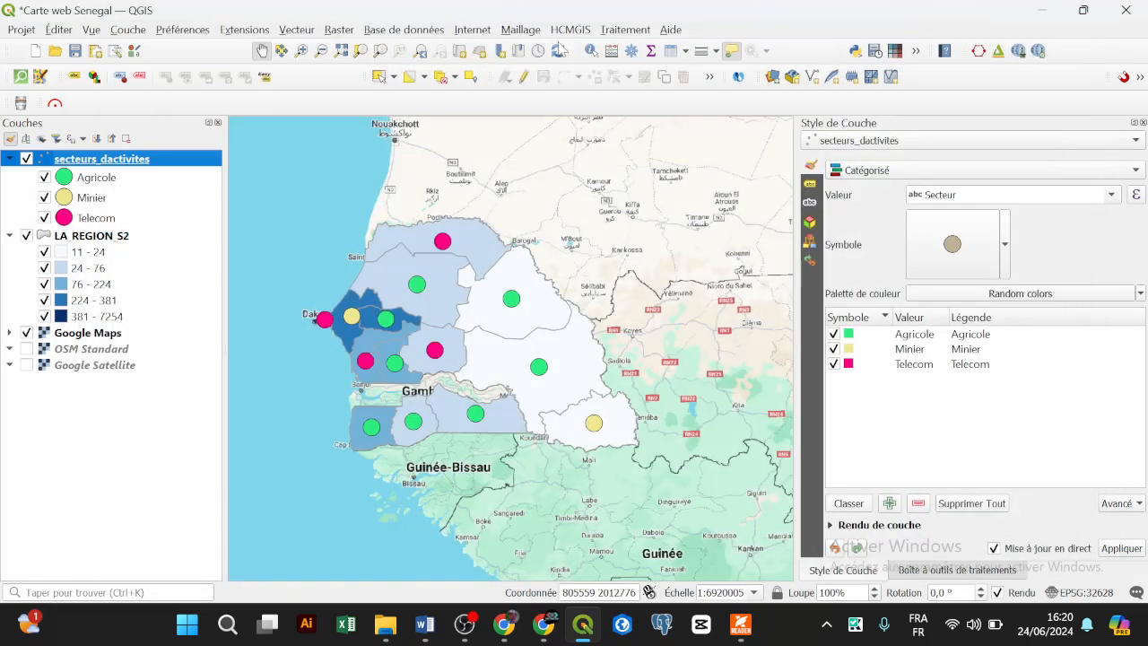
left_click(473, 31)
Step: Launch qgis2web, refresh the preview, and inspect a sector point's popup
mouse_move(574, 108)
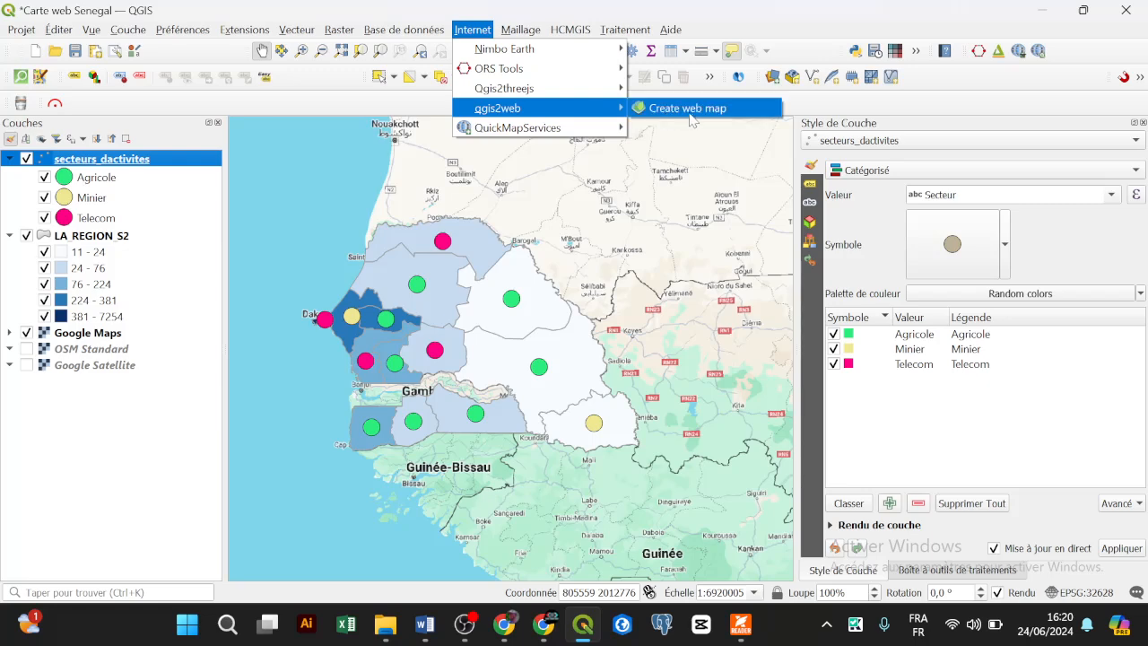
left_click(691, 114)
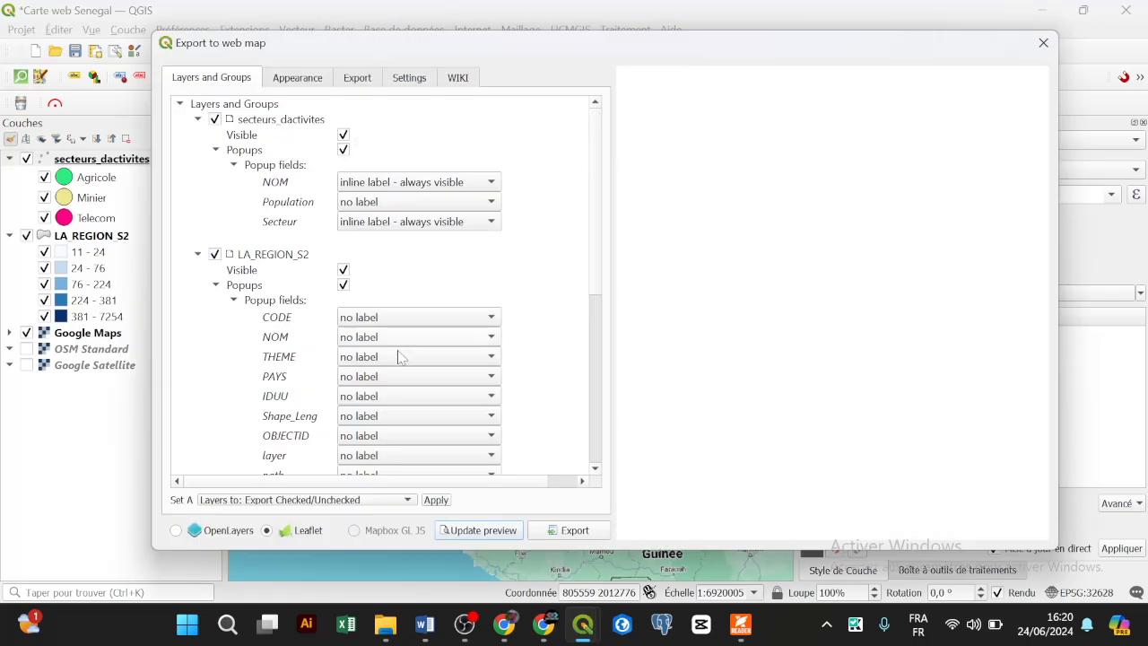
left_click(465, 530)
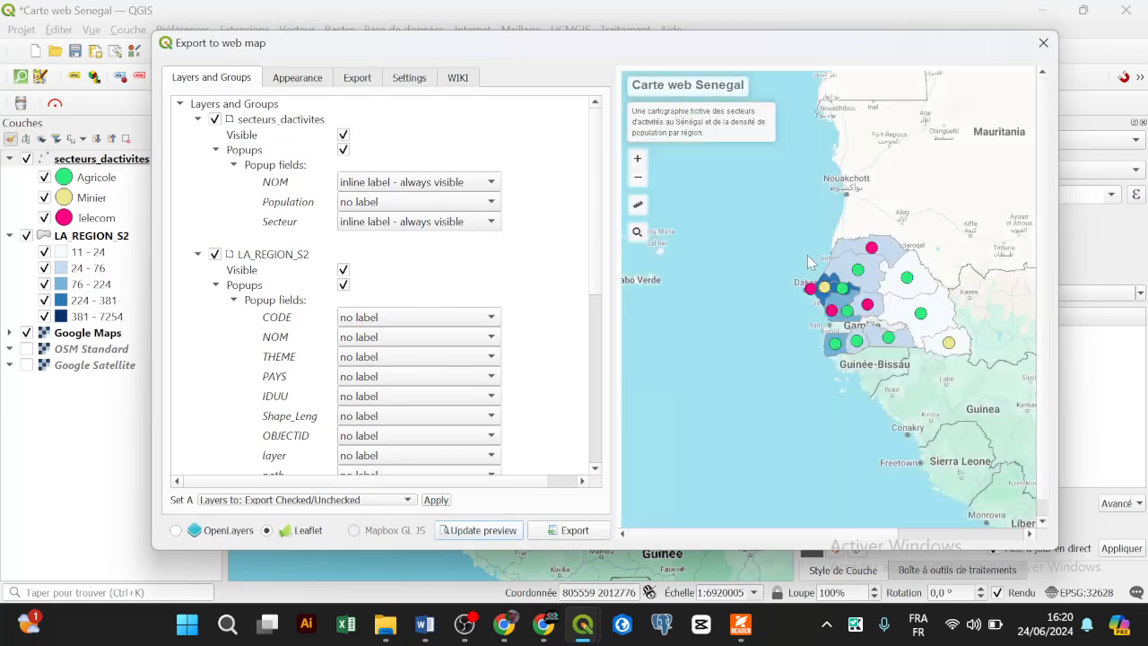
left_click(831, 310)
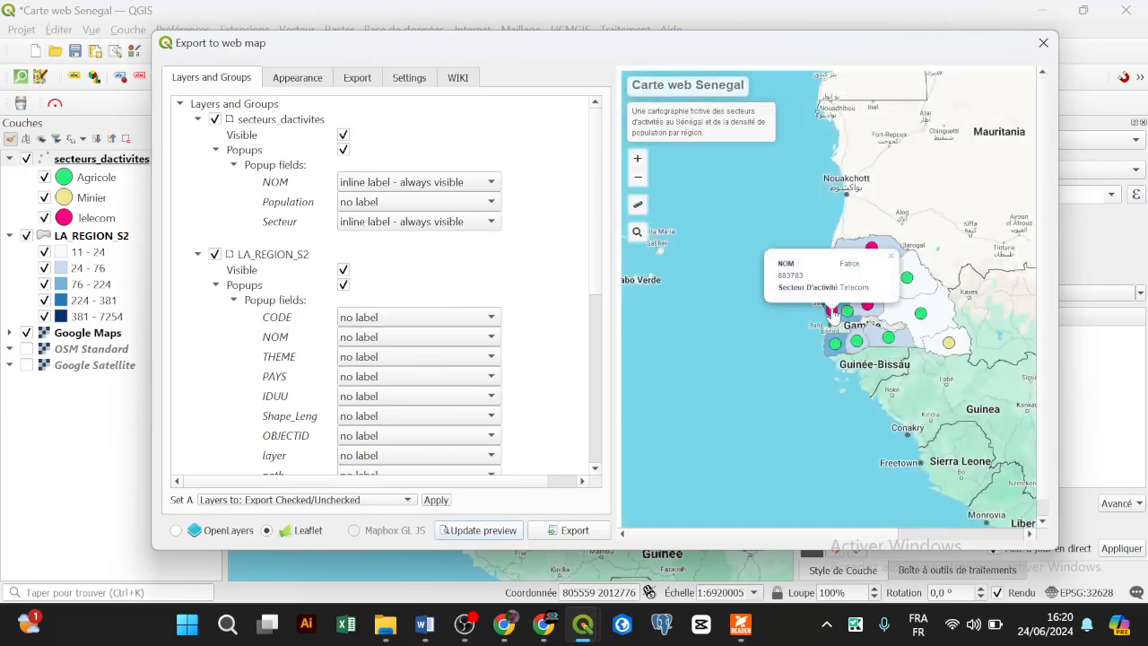
Step: Set the Population popup field to 'inline label - always visible' and verify point popups
left_click(297, 78)
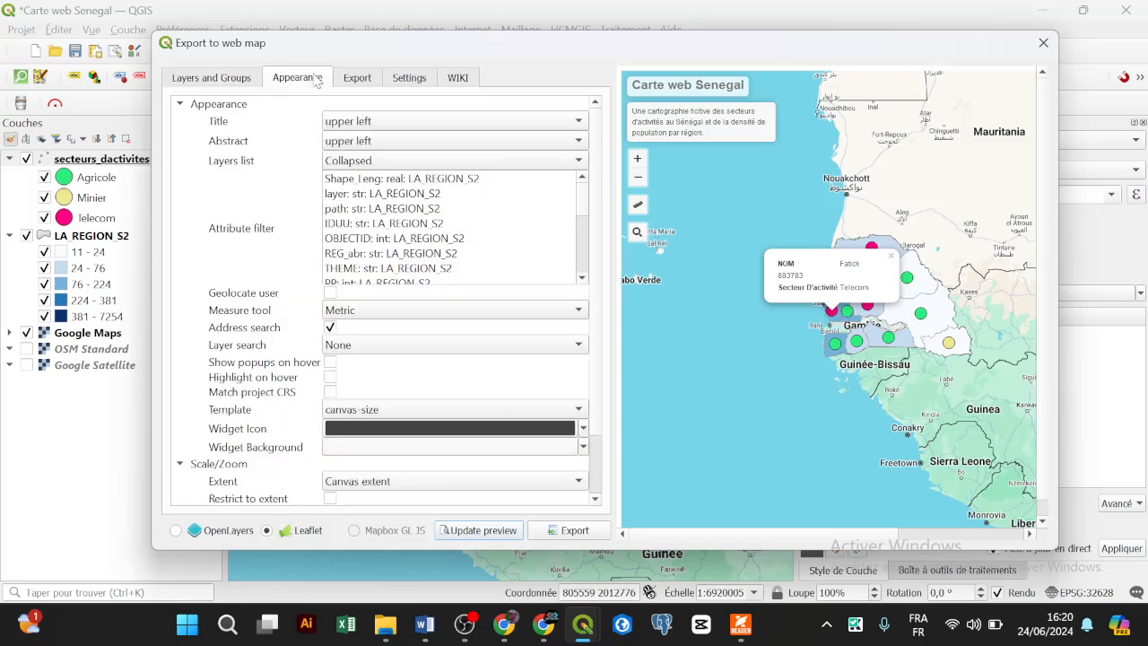
left_click(236, 79)
left_click(373, 202)
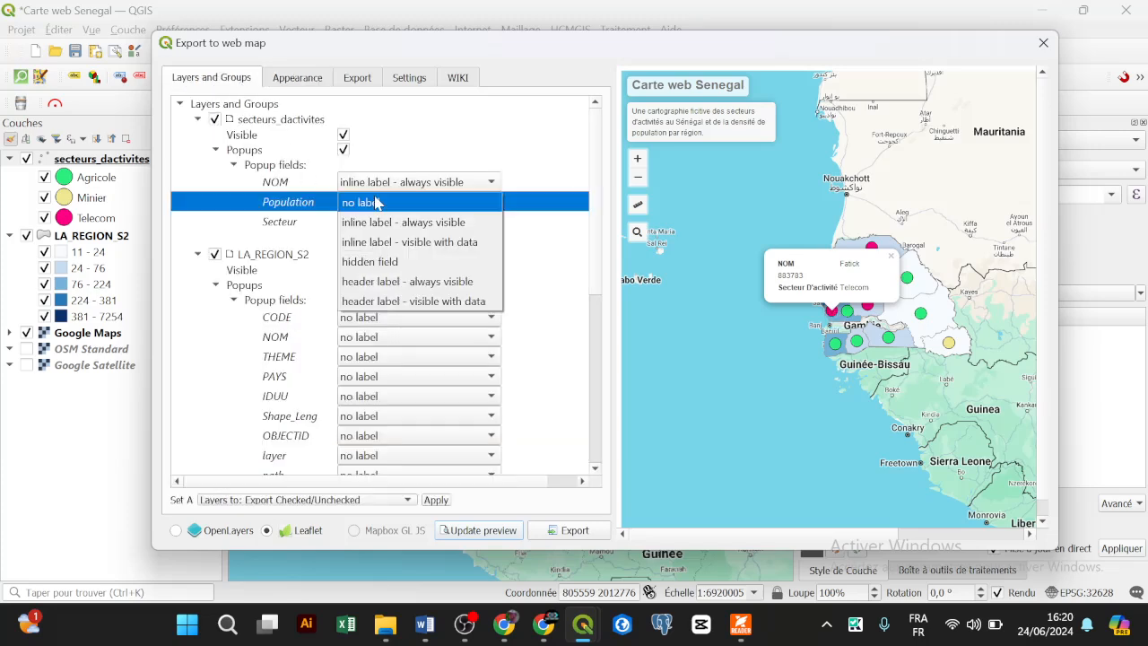
left_click(385, 224)
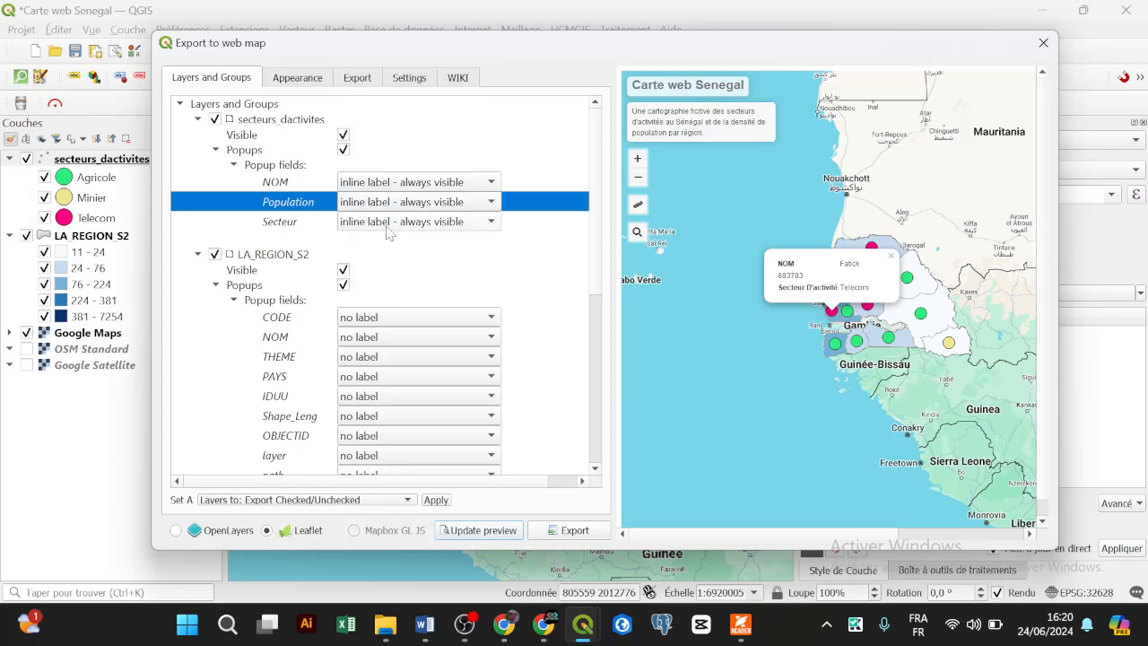
left_click(471, 529)
left_click(848, 314)
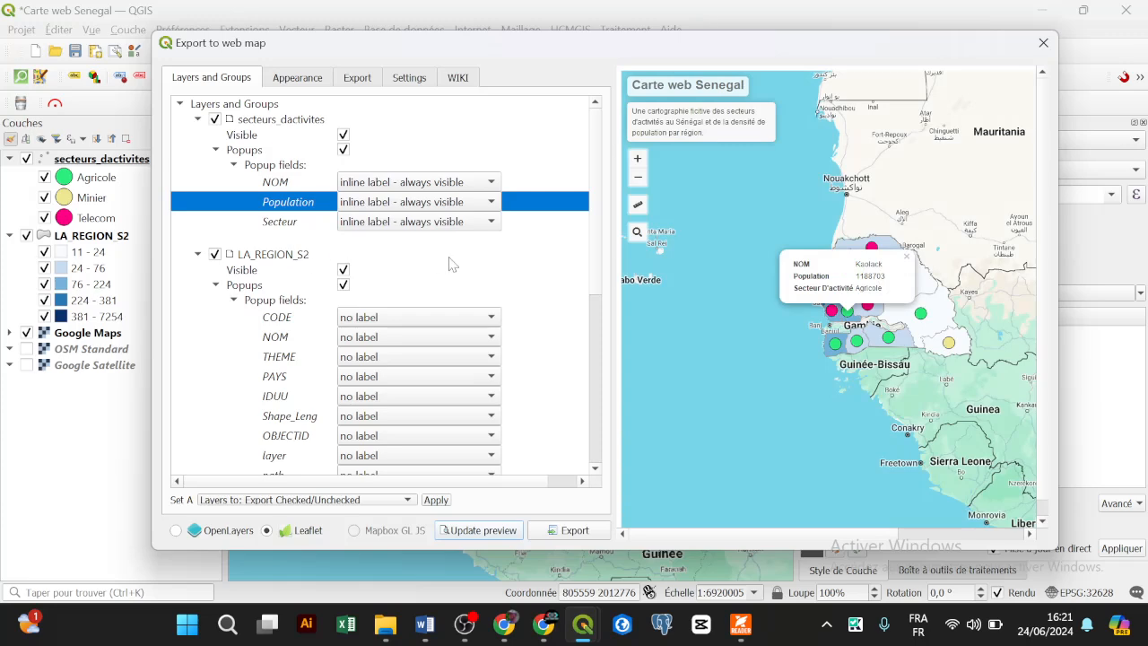
left_click(904, 319)
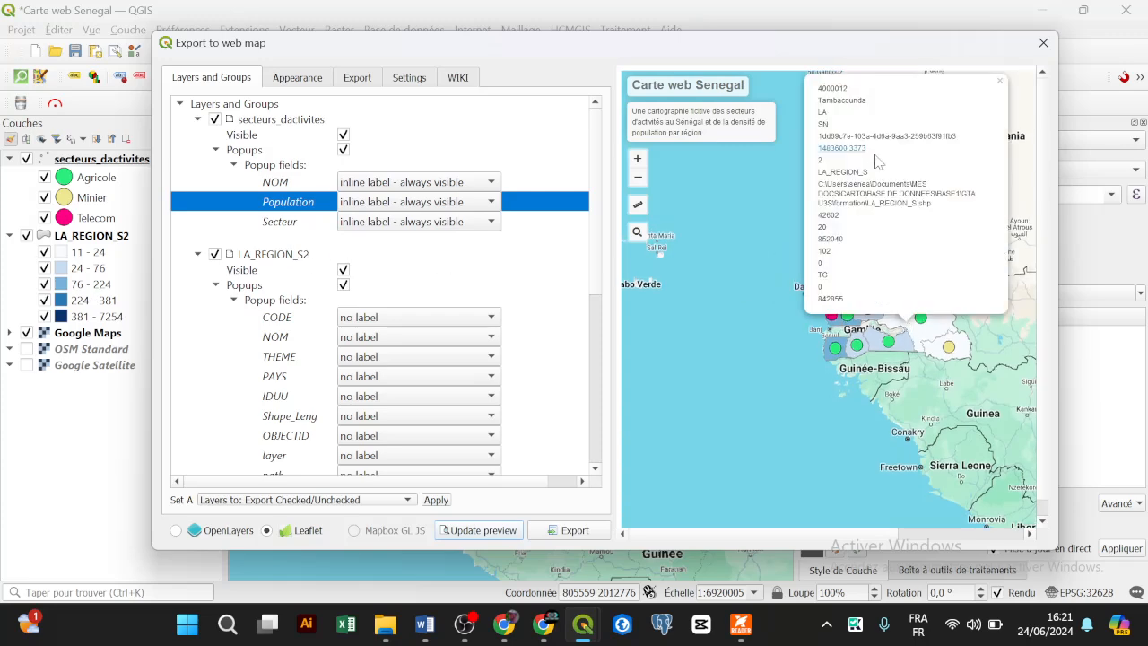
scroll(345, 261, "down", 2)
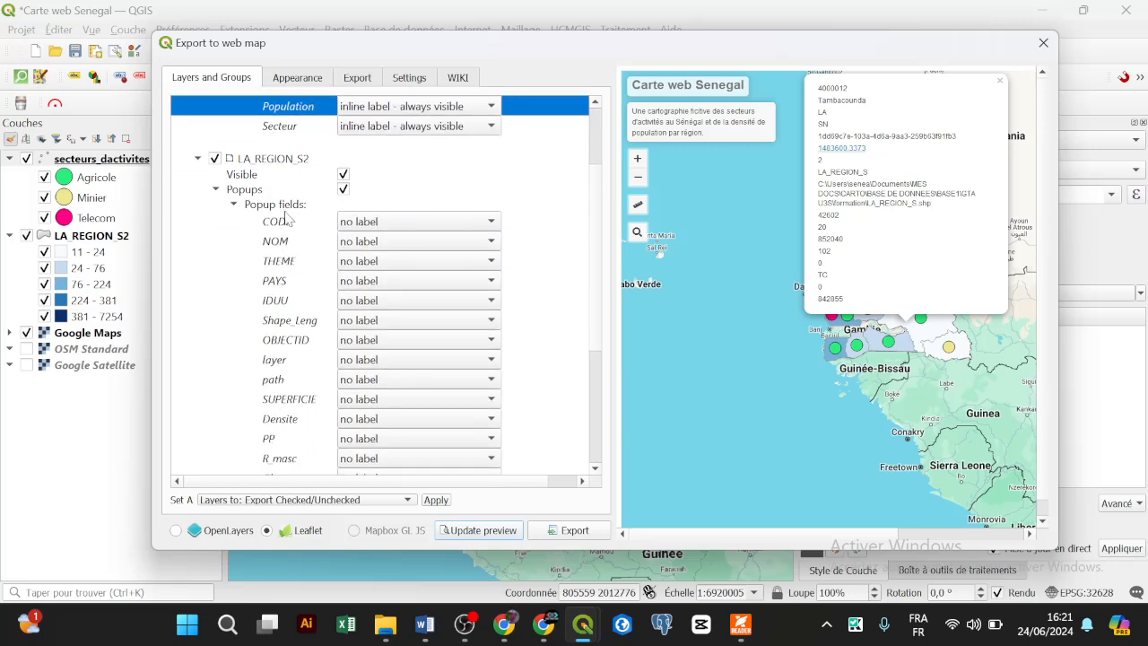
Step: Hide CODE, THEME, PAYS and IDUU, and give NOM an always-visible inline label
left_click(365, 225)
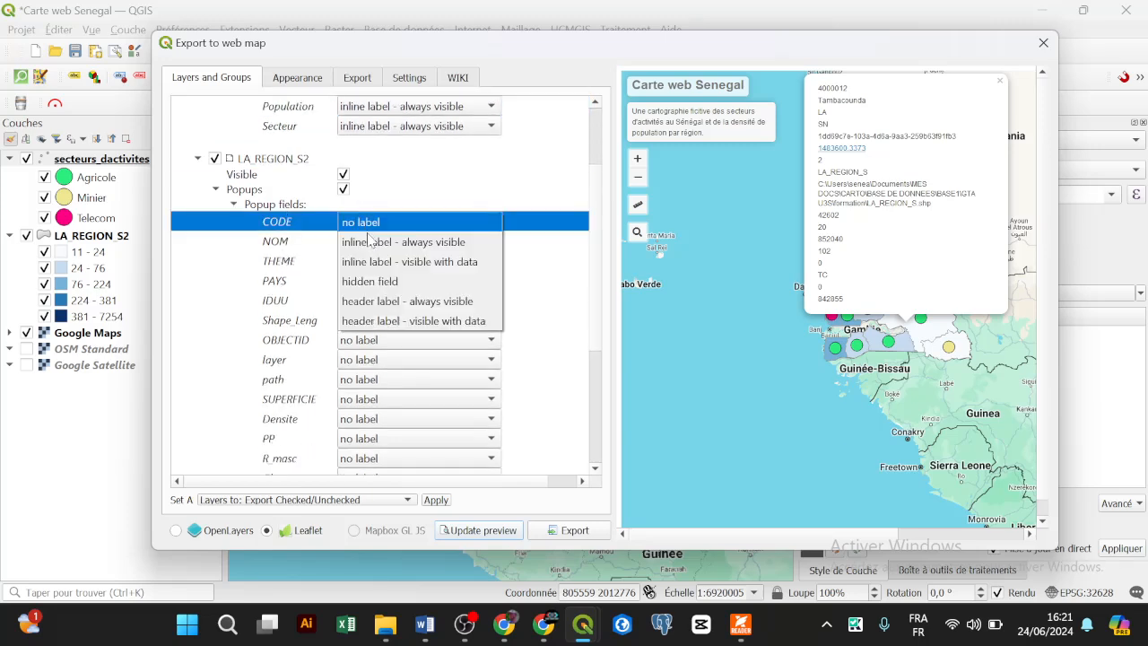
left_click(381, 281)
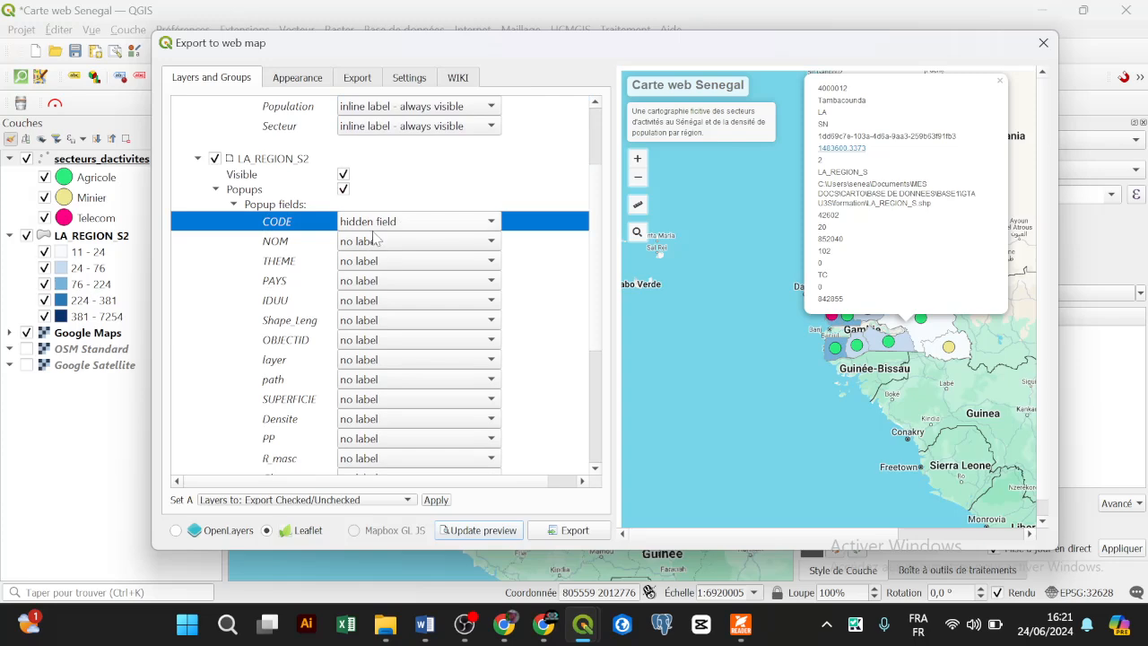
left_click(377, 244)
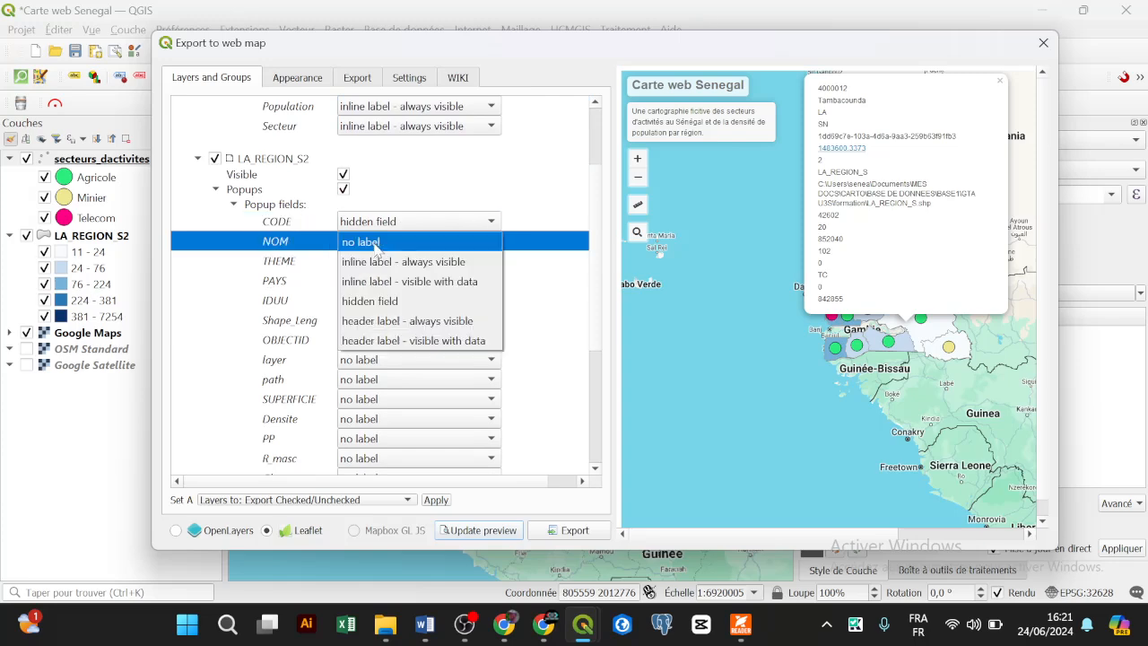
left_click(380, 260)
left_click(382, 263)
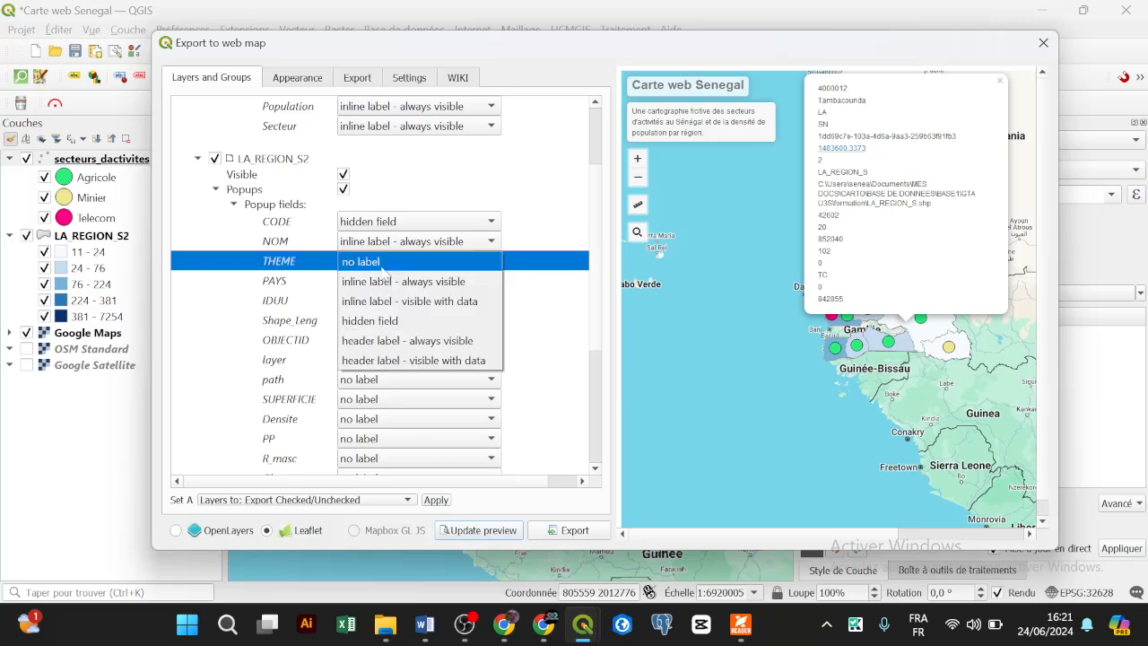
left_click(372, 320)
left_click(375, 283)
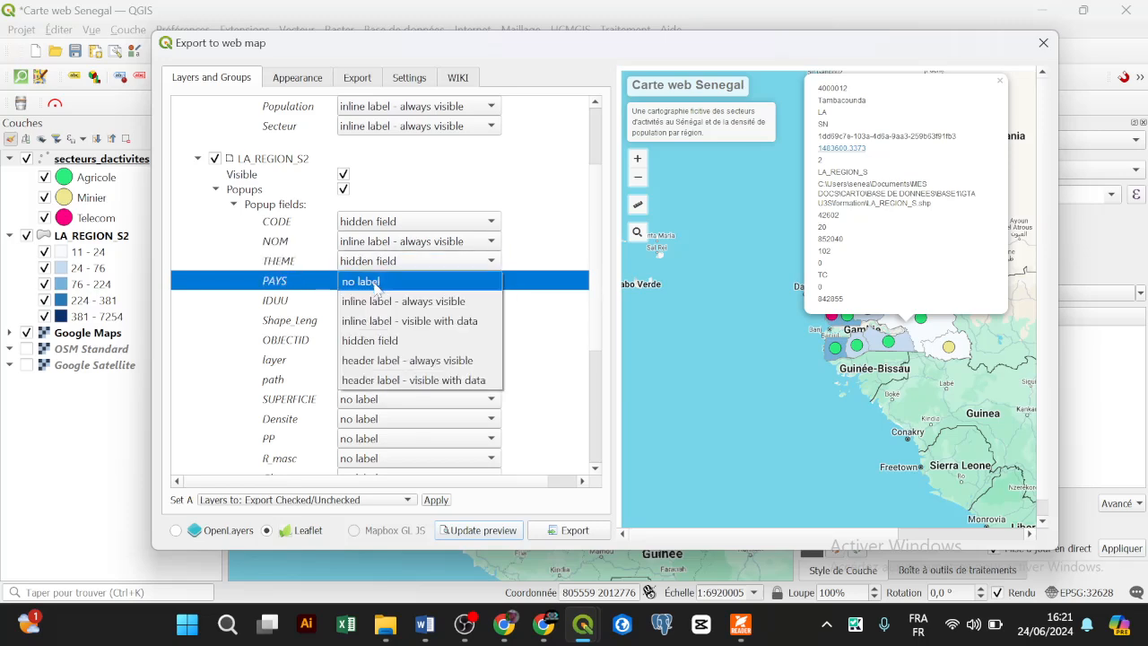
left_click(381, 340)
left_click(377, 303)
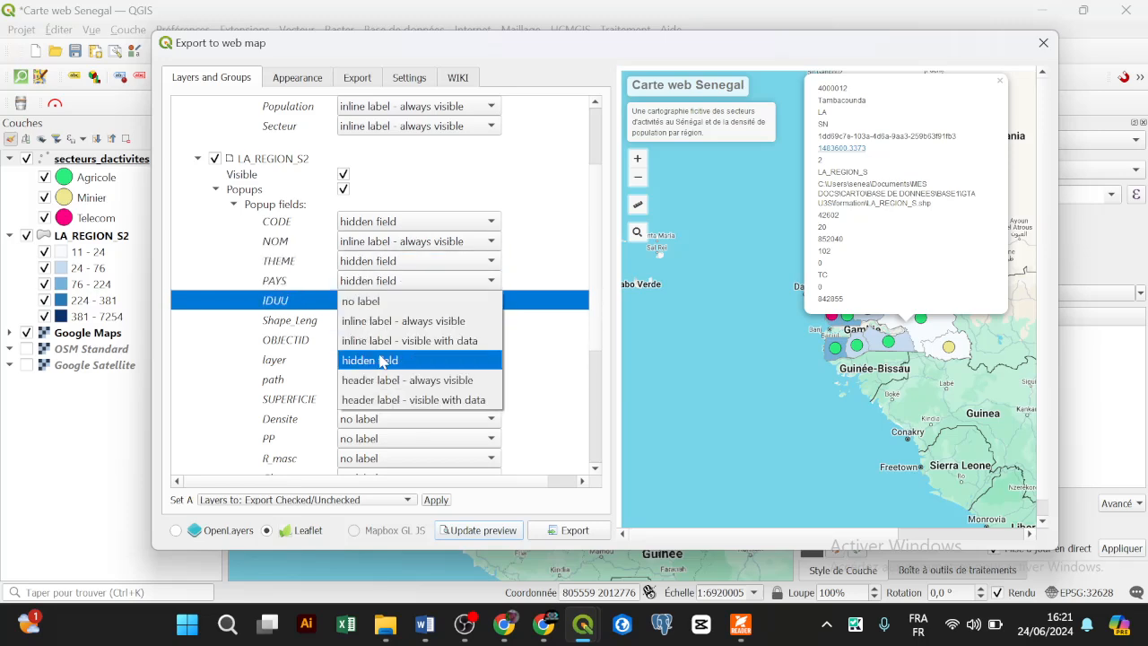
left_click(378, 359)
Step: Hide Shape_Leng, OBJECTID, layer and path, label SUPERFICIE when it has data, then check Tambacounda's popup
left_click(375, 323)
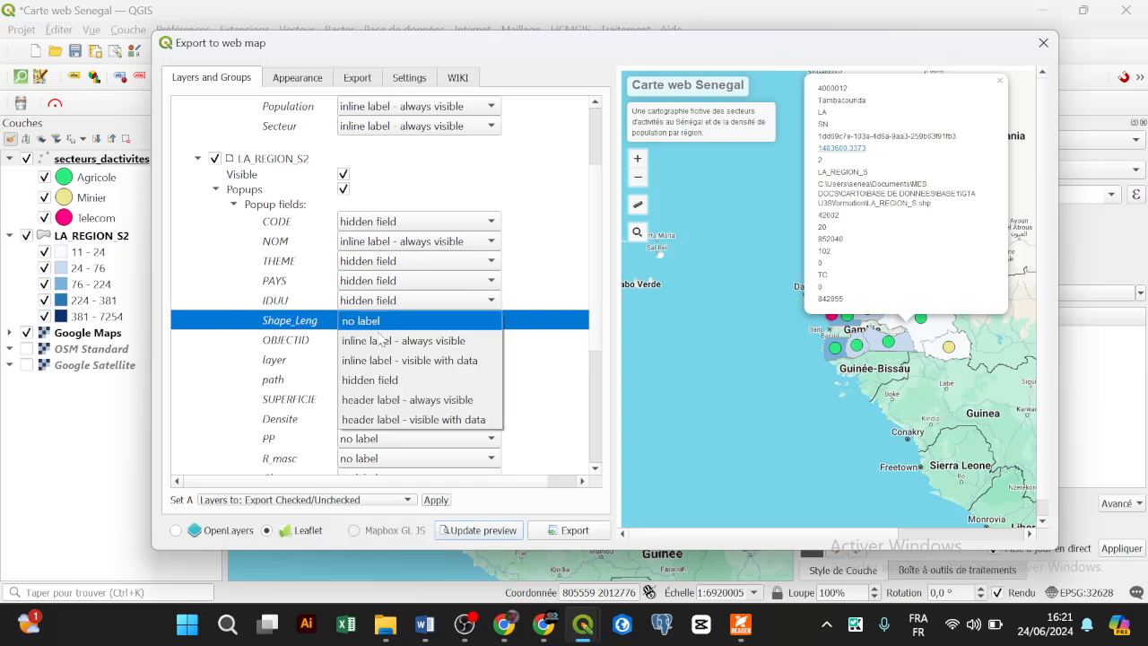
left_click(372, 379)
left_click(376, 340)
left_click(379, 399)
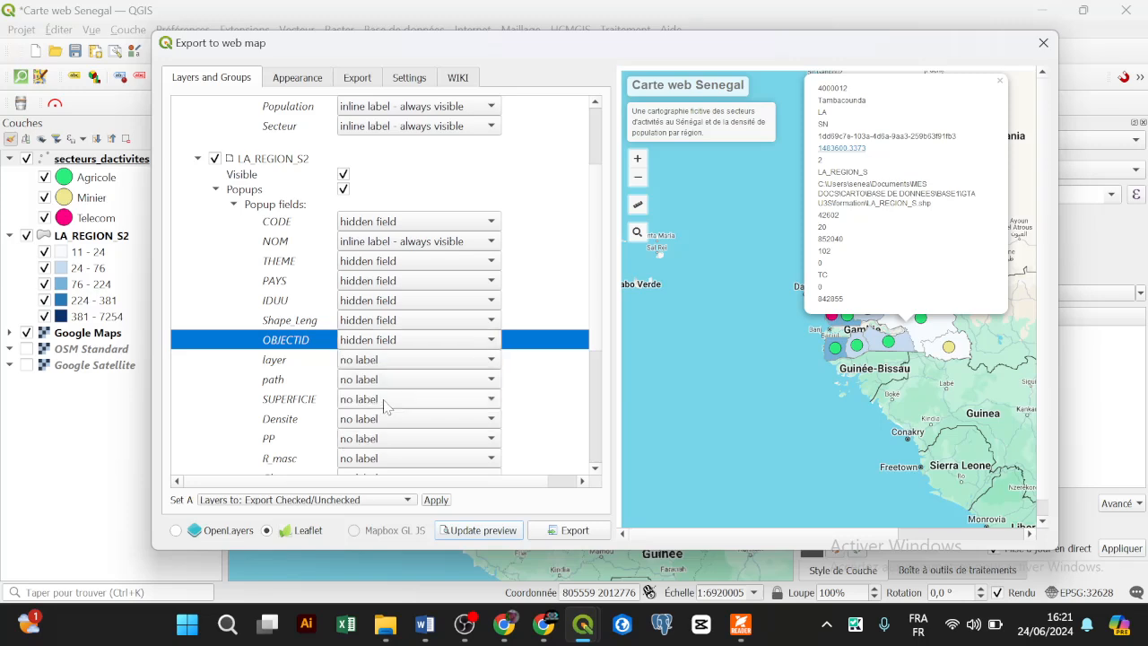
left_click(373, 361)
left_click(384, 417)
left_click(375, 380)
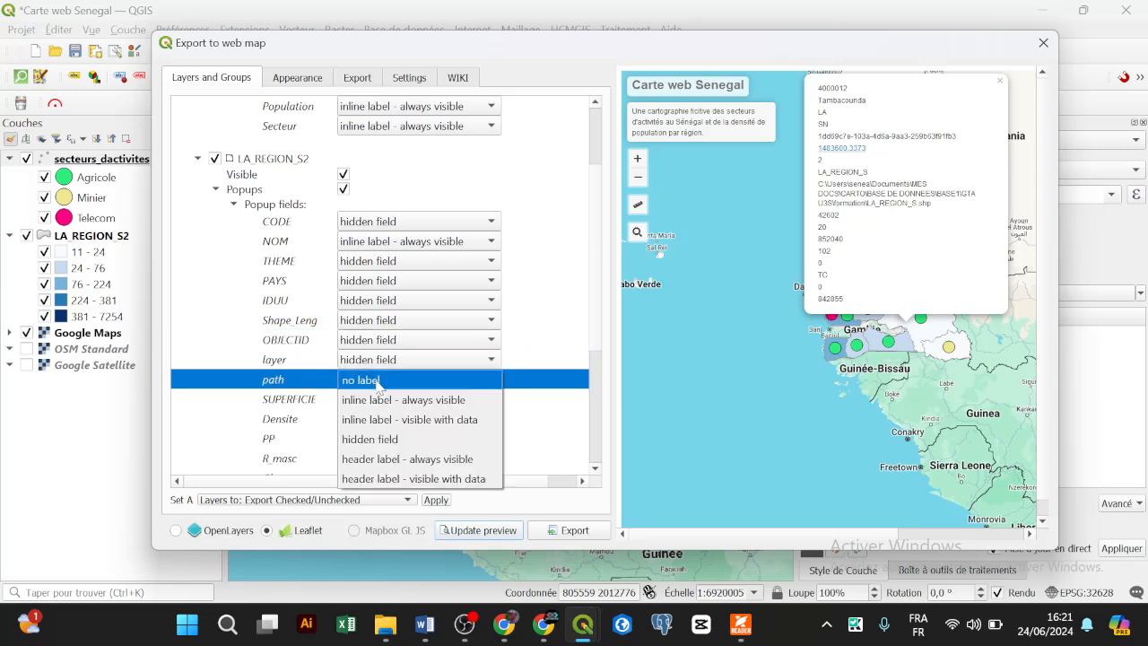
left_click(387, 439)
left_click(376, 400)
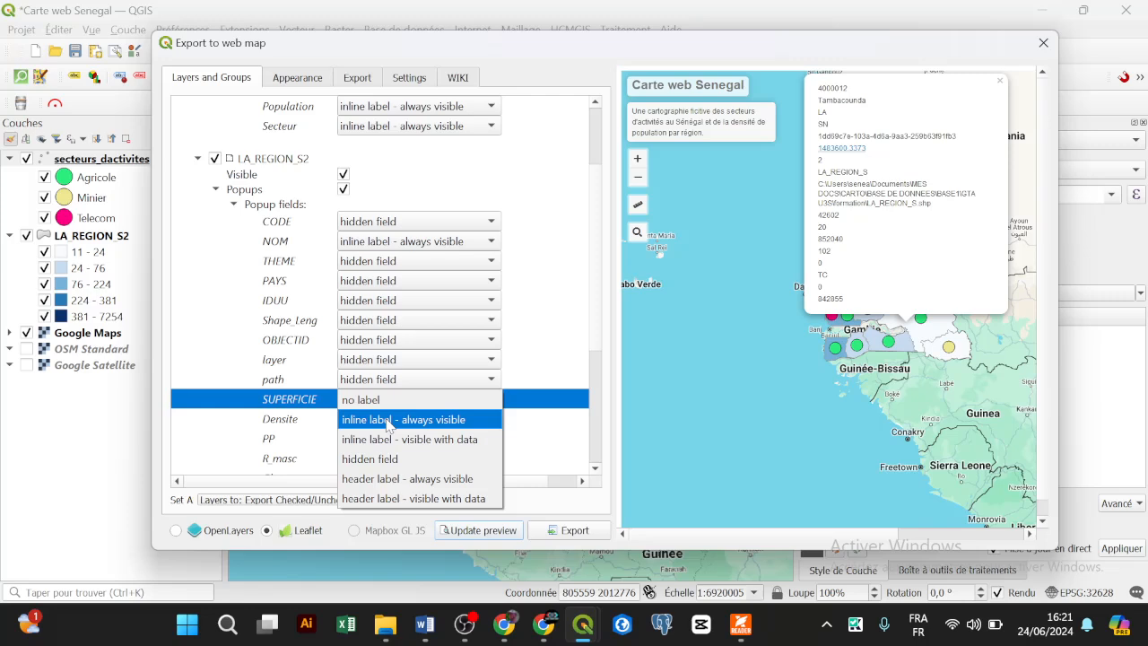
left_click(397, 441)
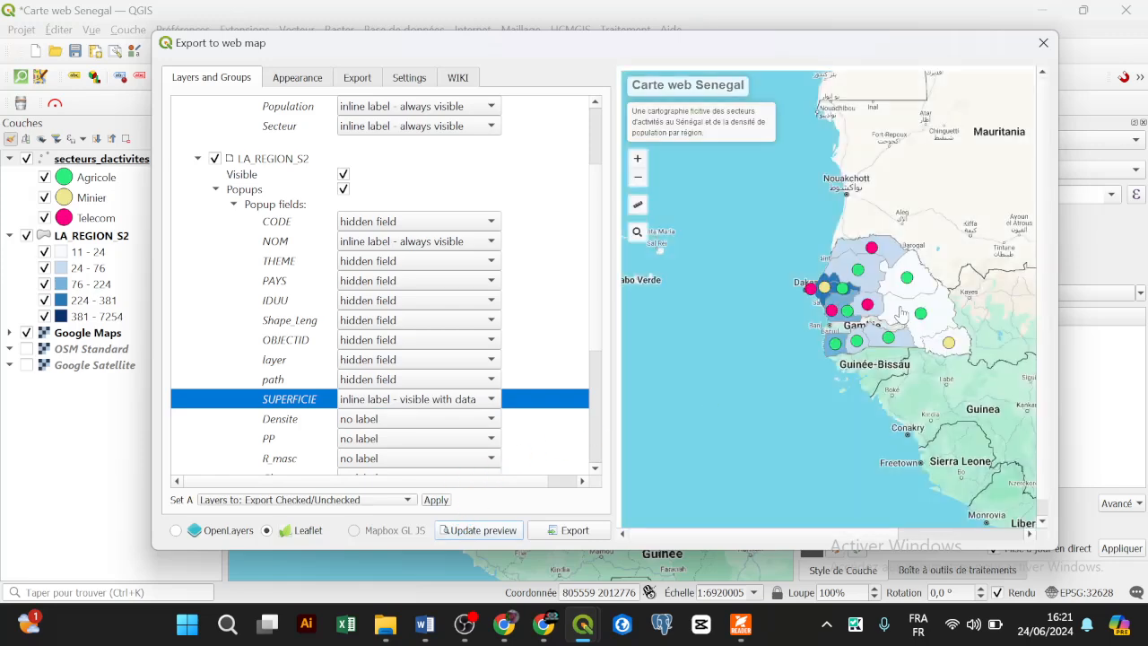
left_click(900, 309)
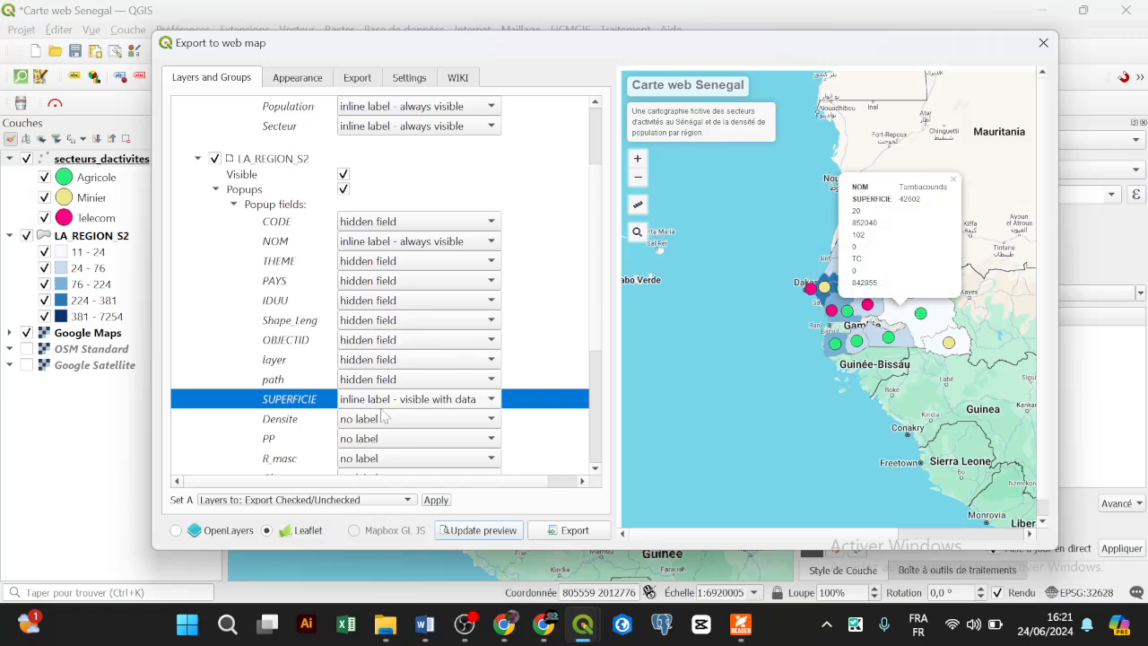
Step: Label Densite inline with data and hide PP, R_masc and Champ in the region popups
scroll(598, 345, "down", 1)
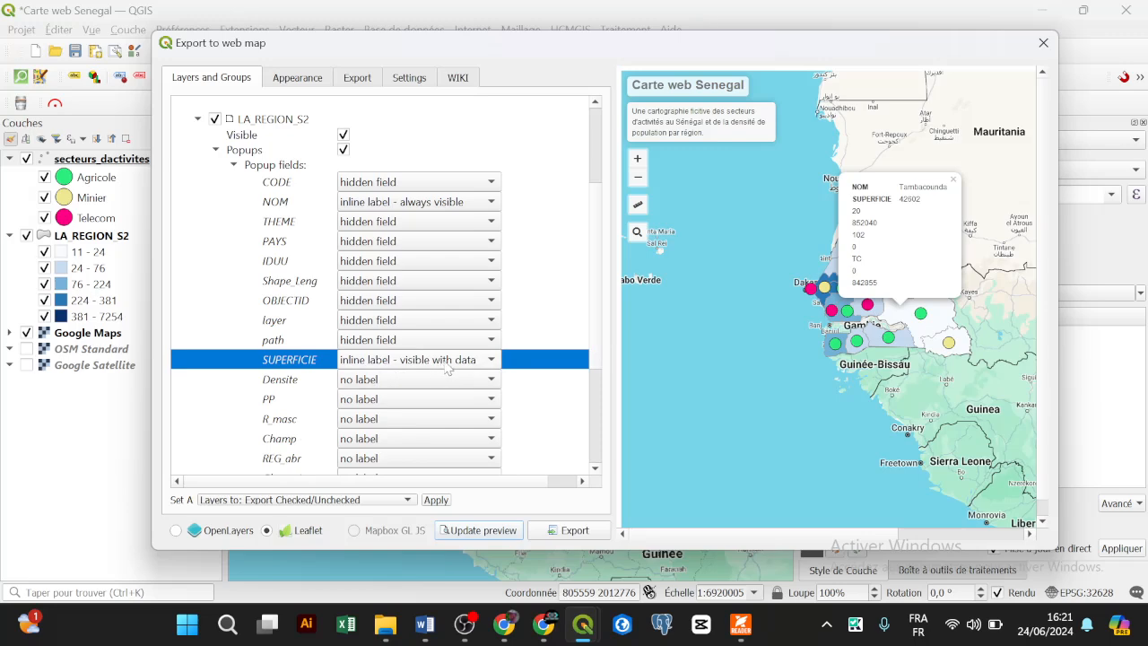
left_click(382, 380)
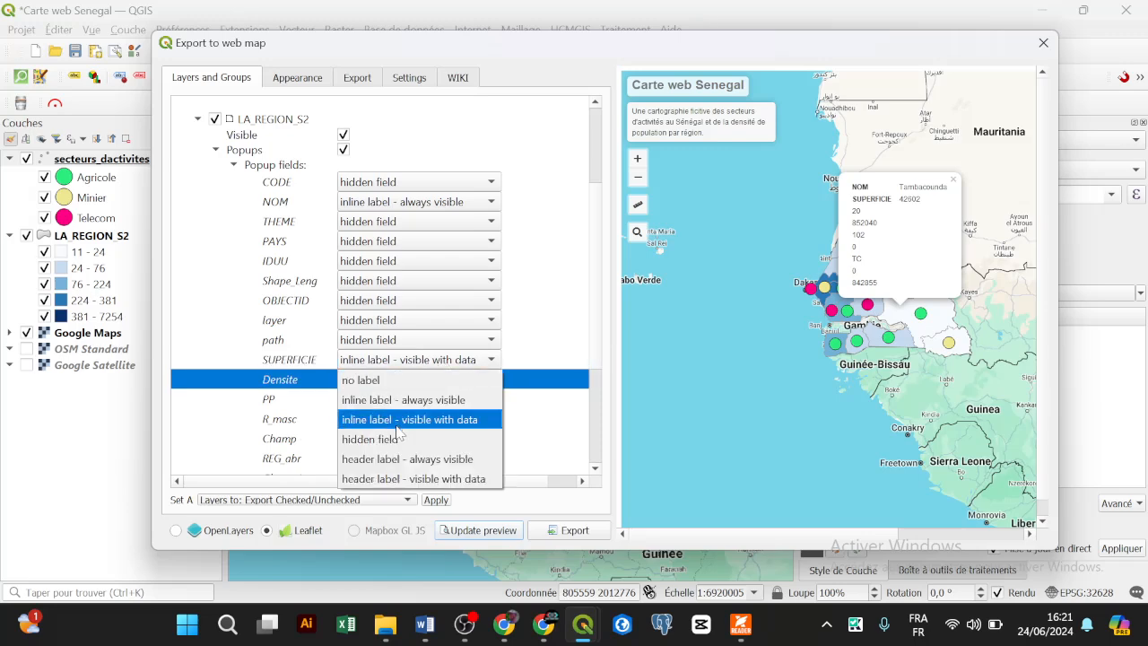
left_click(397, 422)
left_click(394, 405)
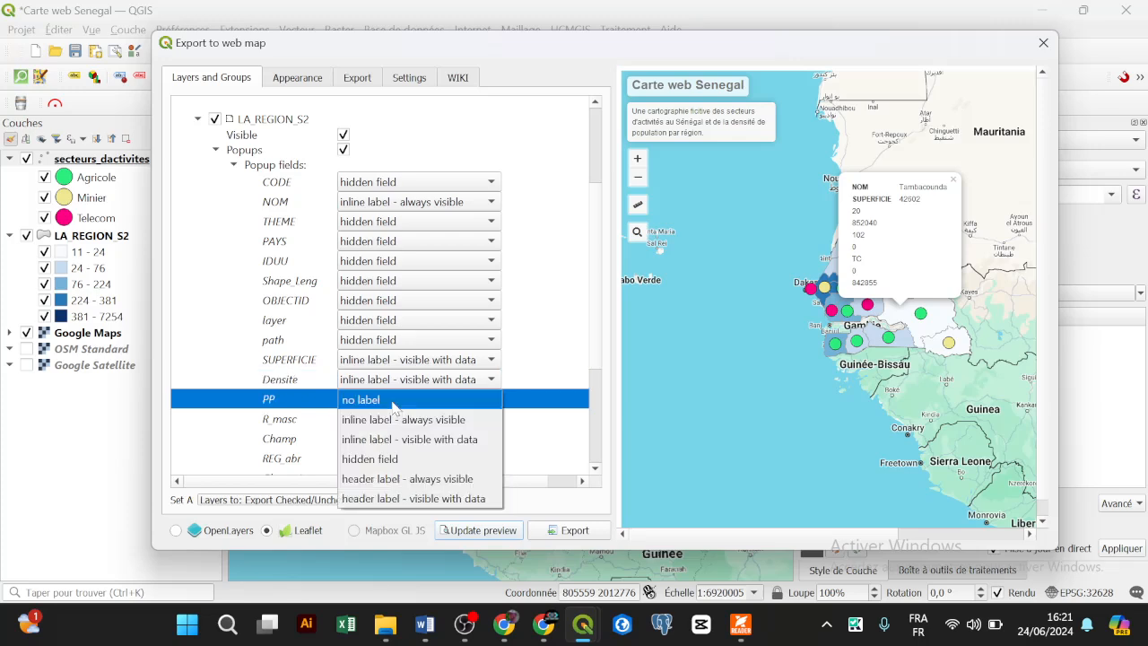
left_click(391, 467)
left_click(385, 419)
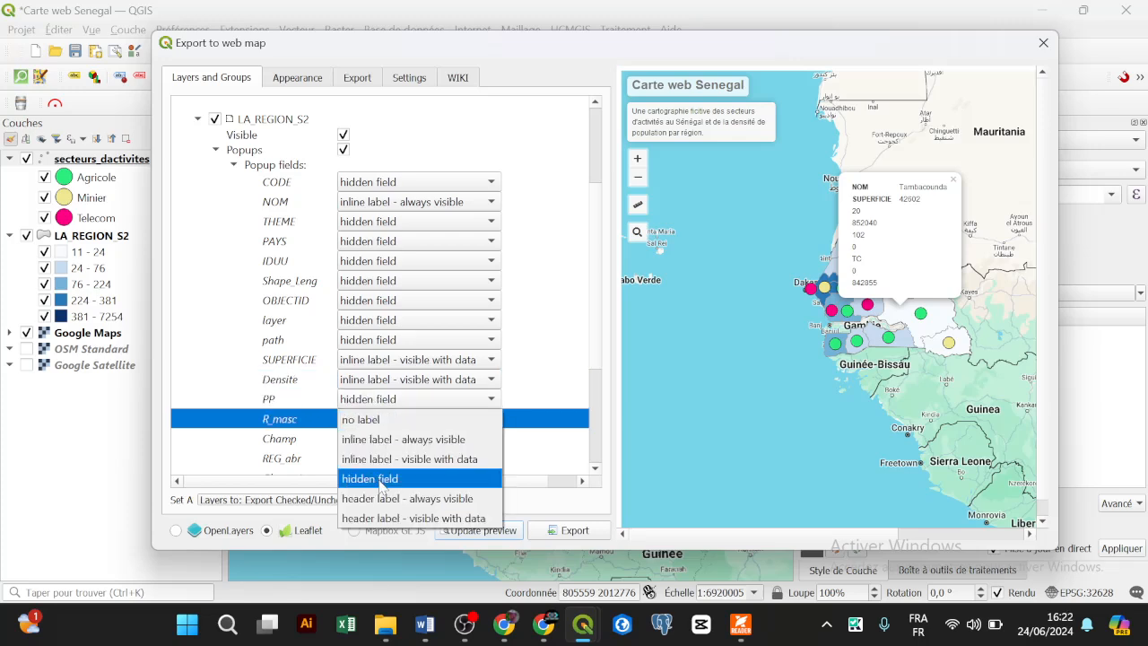
left_click(384, 478)
left_click(366, 438)
left_click(376, 496)
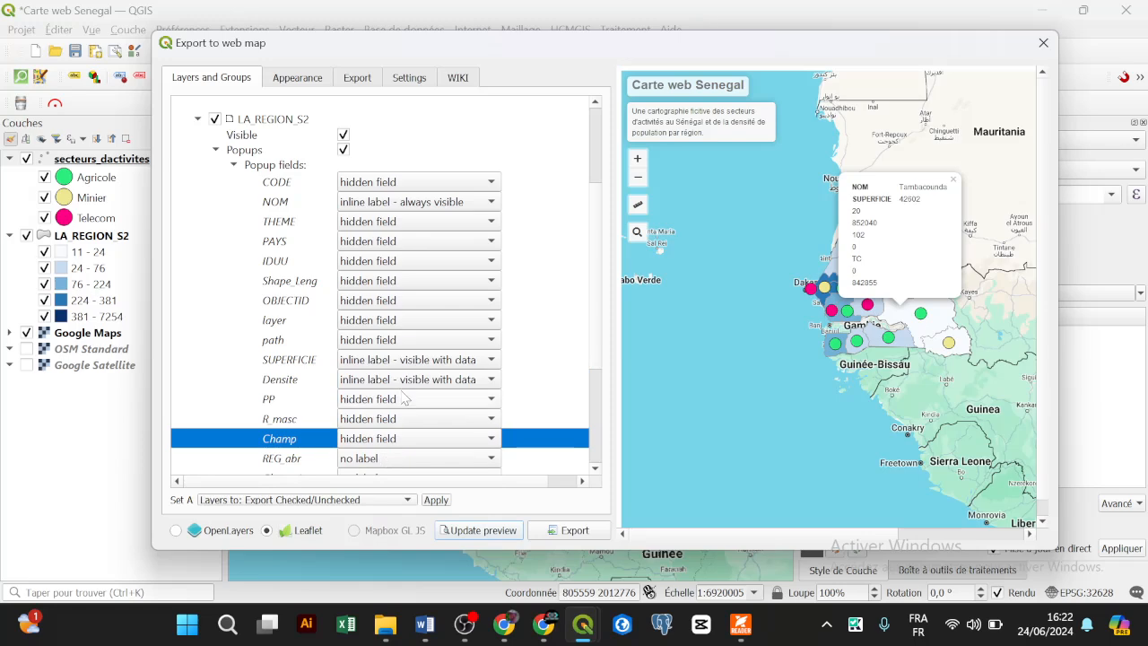
Step: Hide Champ, REG_abr, PP and Champ1, and show P_Totale as an inline label with data
scroll(395, 442, "up", 1)
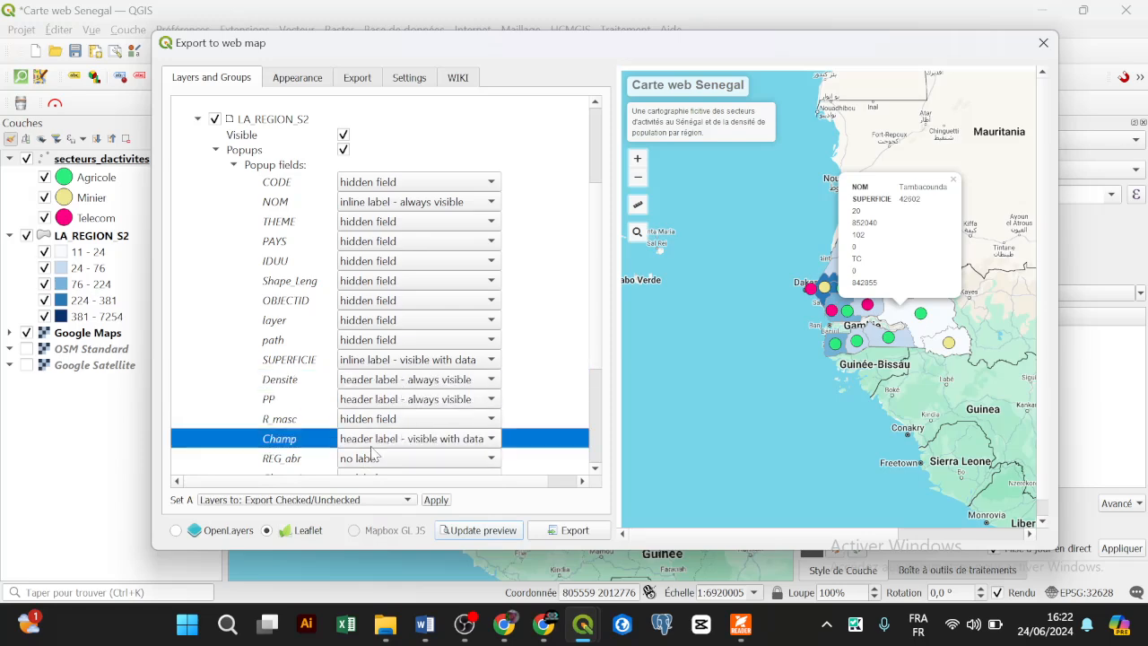
left_click(378, 444)
left_click(258, 450)
scroll(305, 430, "down", 3)
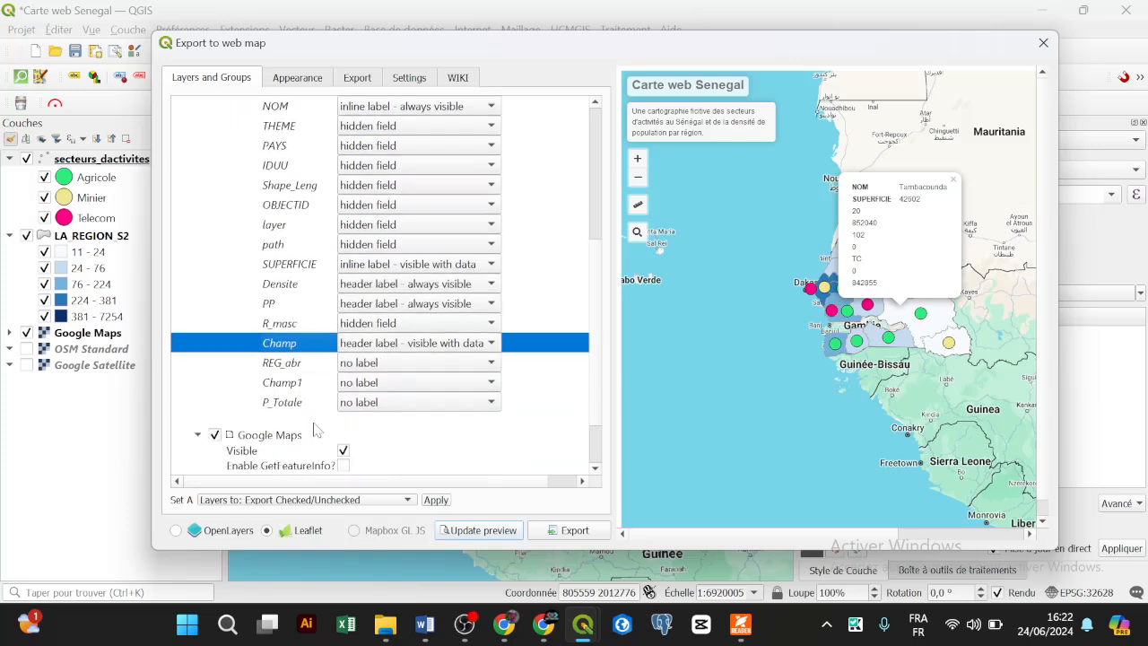
left_click(371, 289)
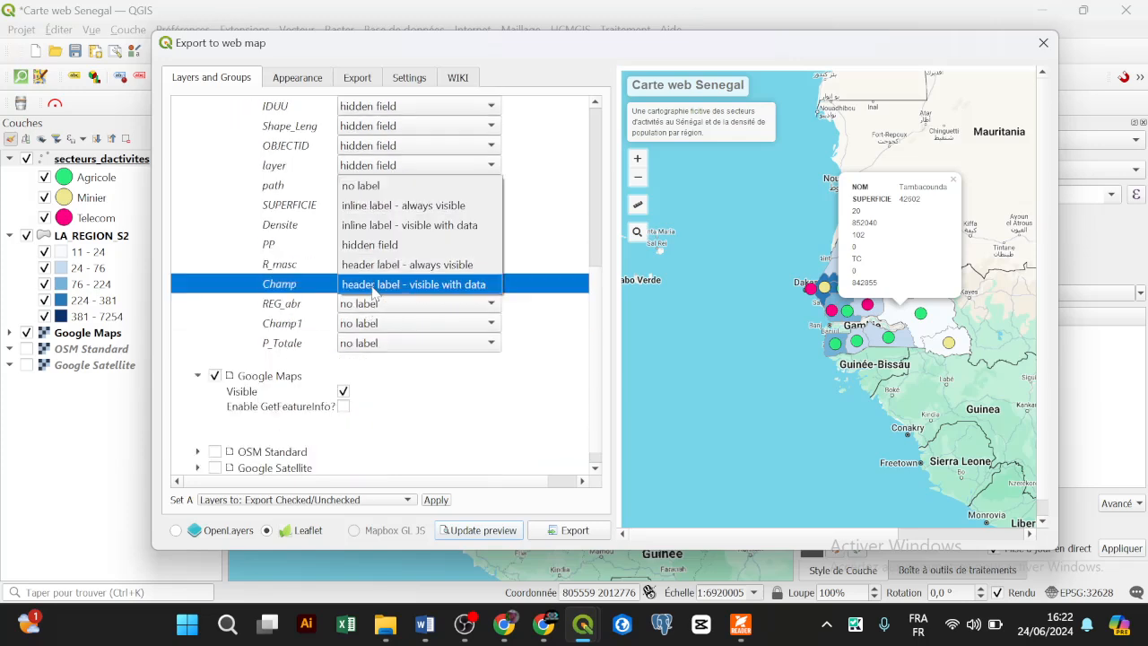
left_click(375, 245)
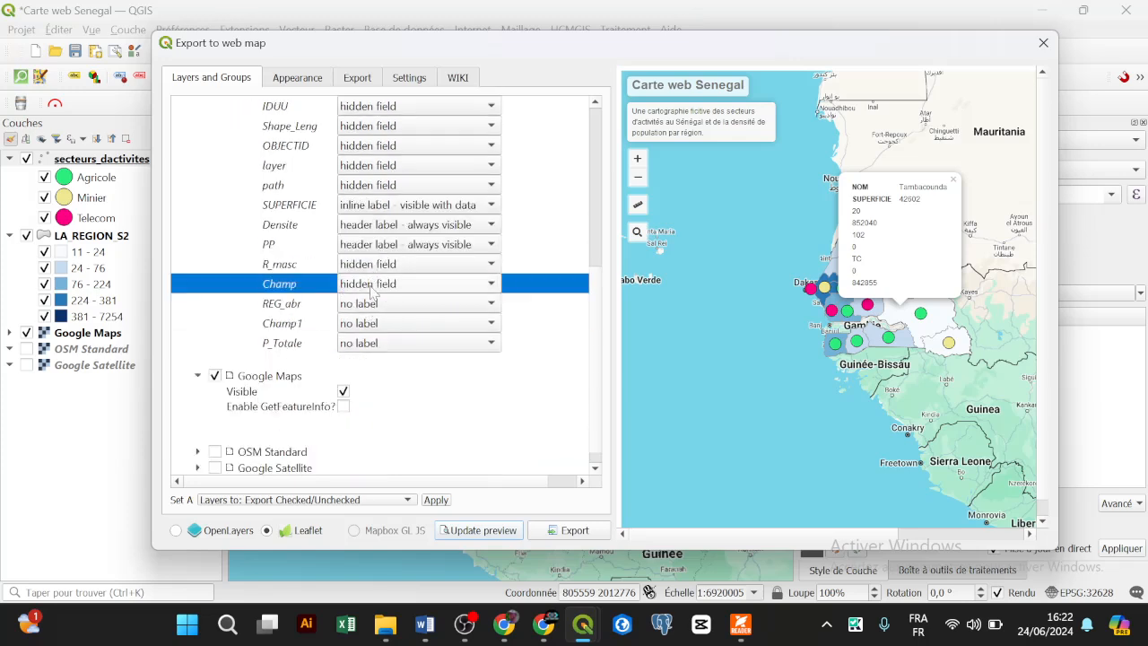
left_click(372, 305)
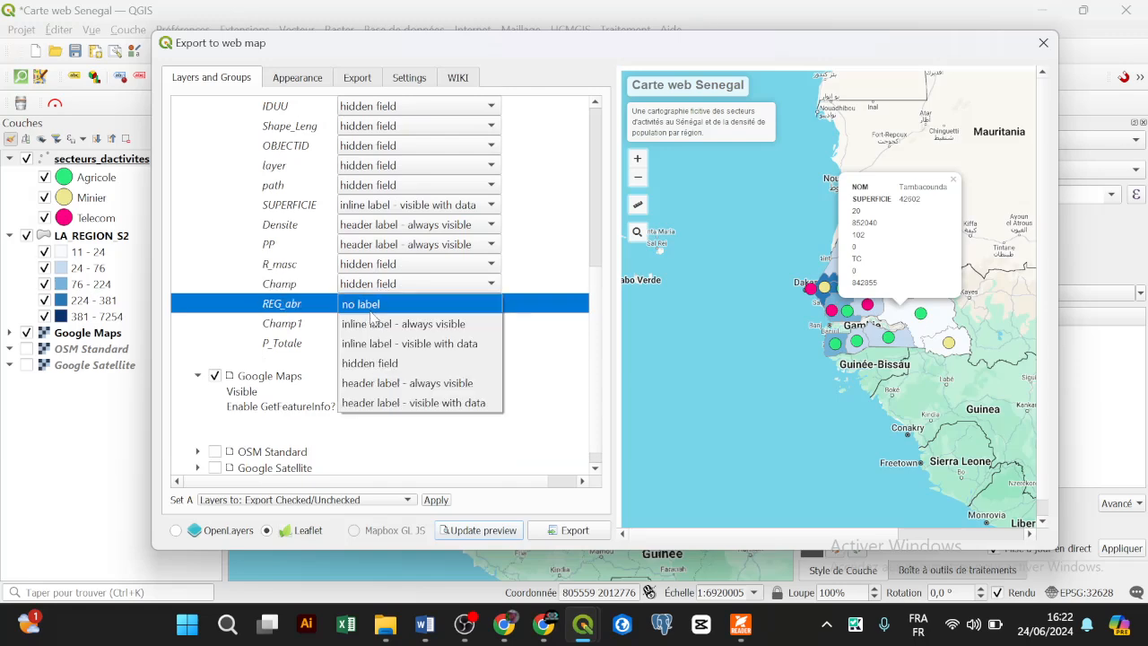
left_click(377, 362)
left_click(372, 245)
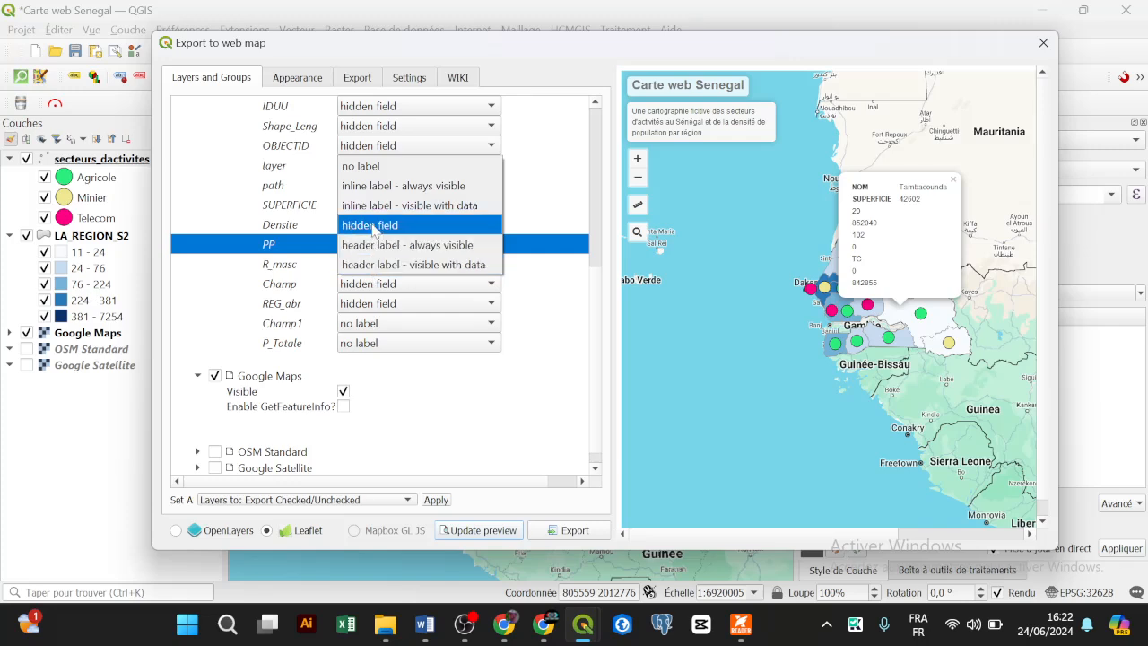
left_click(374, 224)
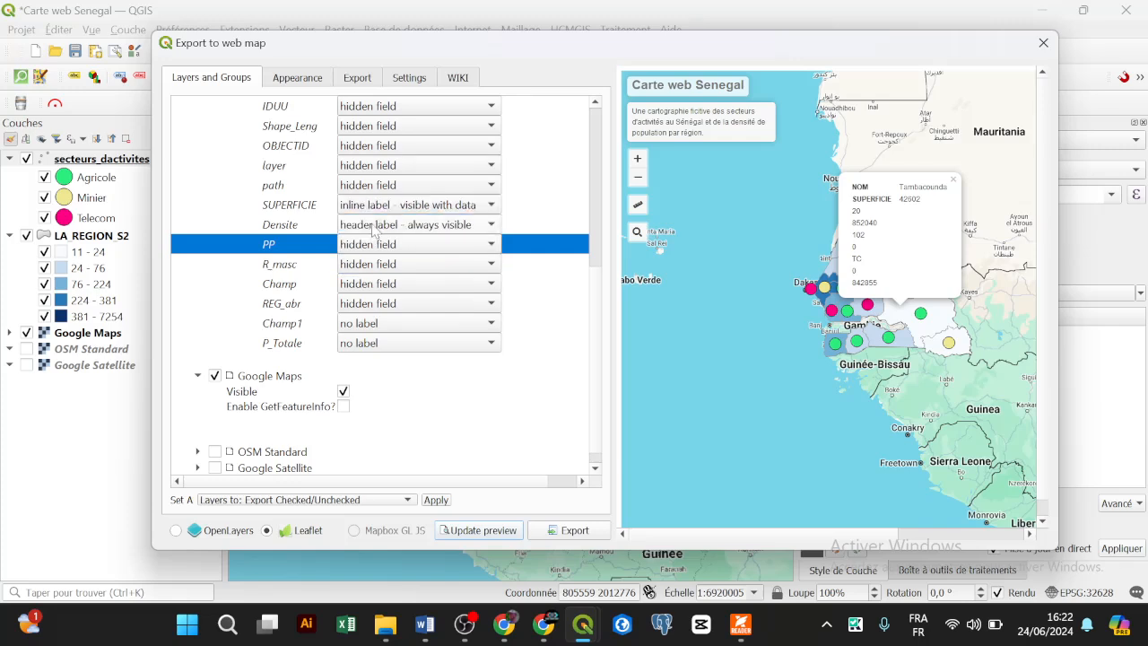
left_click(363, 325)
left_click(377, 384)
left_click(373, 344)
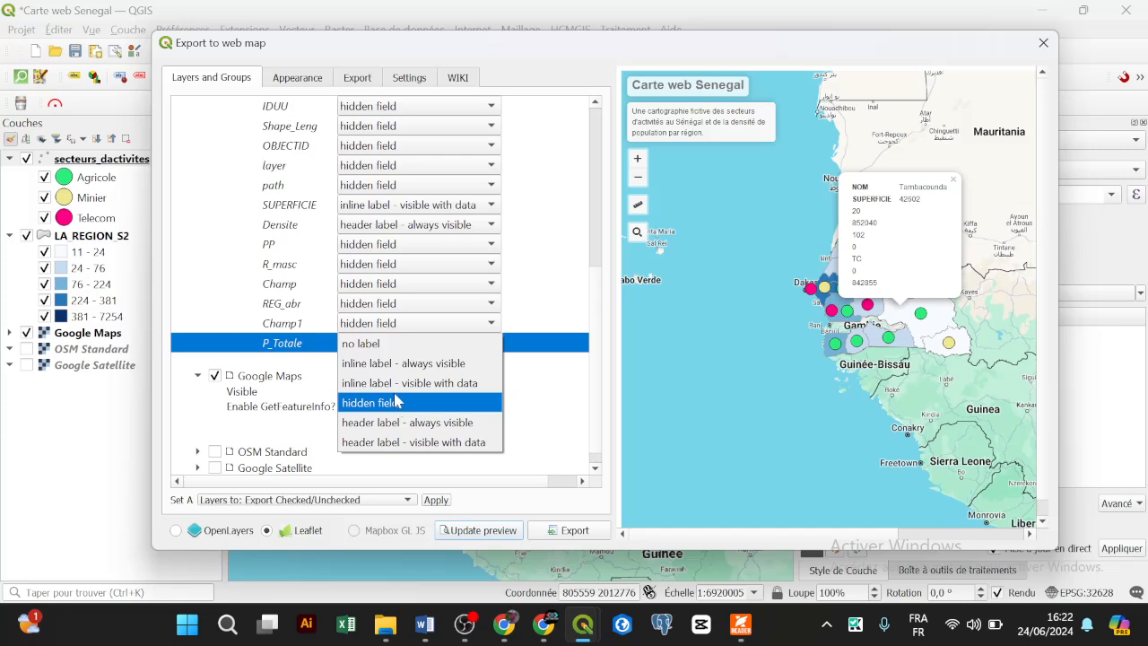
left_click(394, 384)
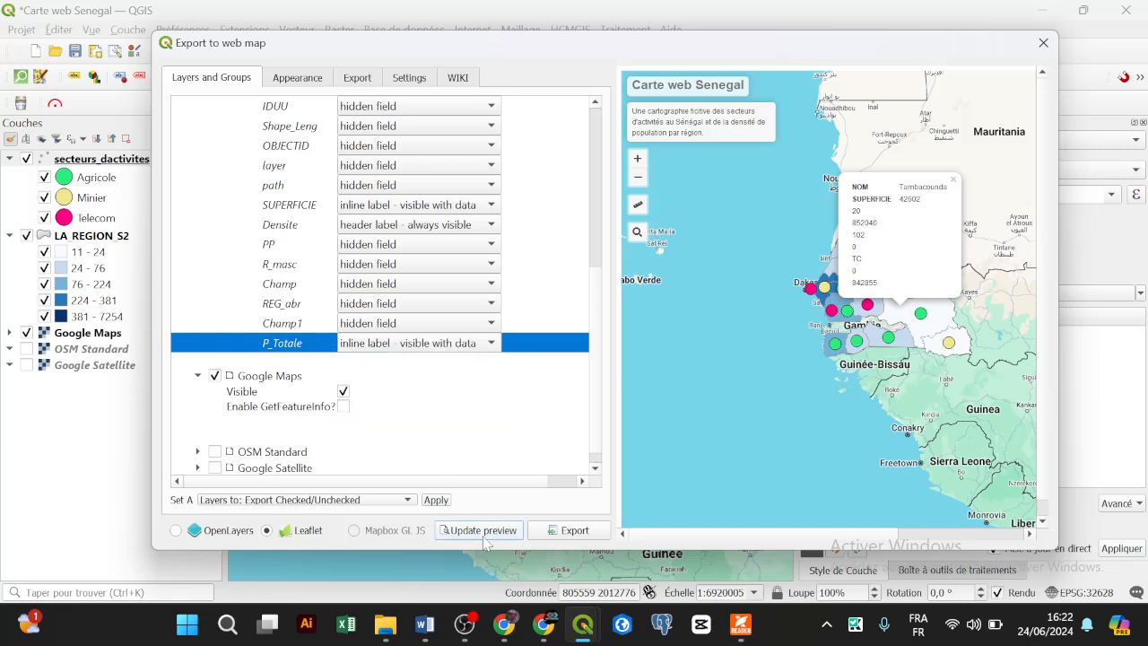
Step: Update the web map preview and check a region's popup fields
scroll(437, 443, "down", 1)
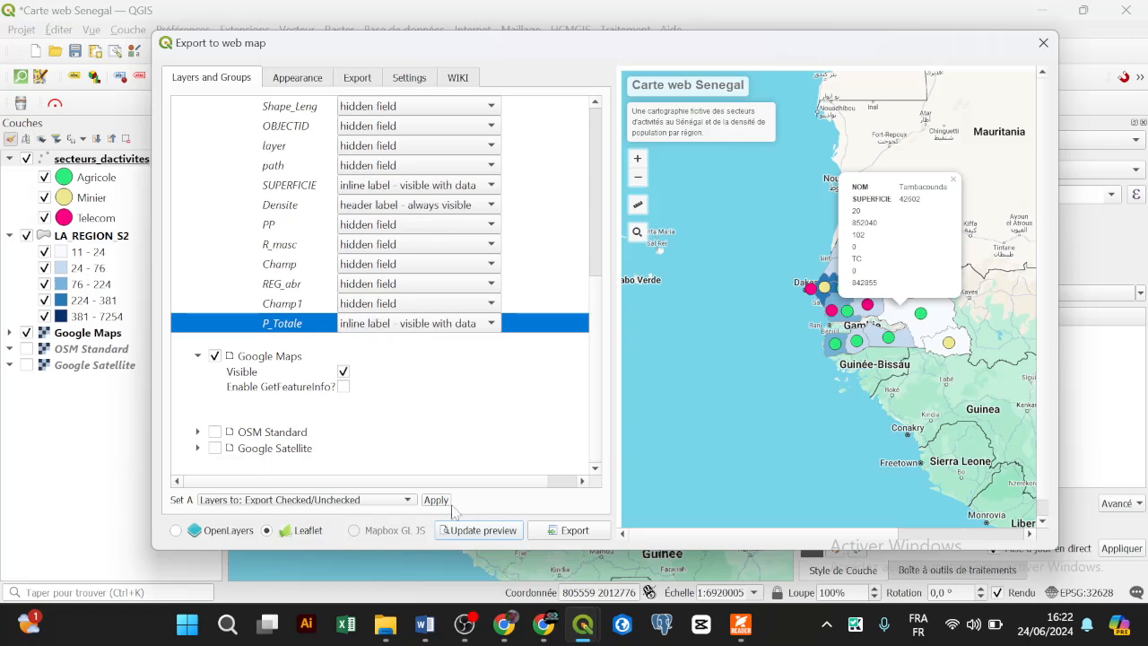
left_click(501, 529)
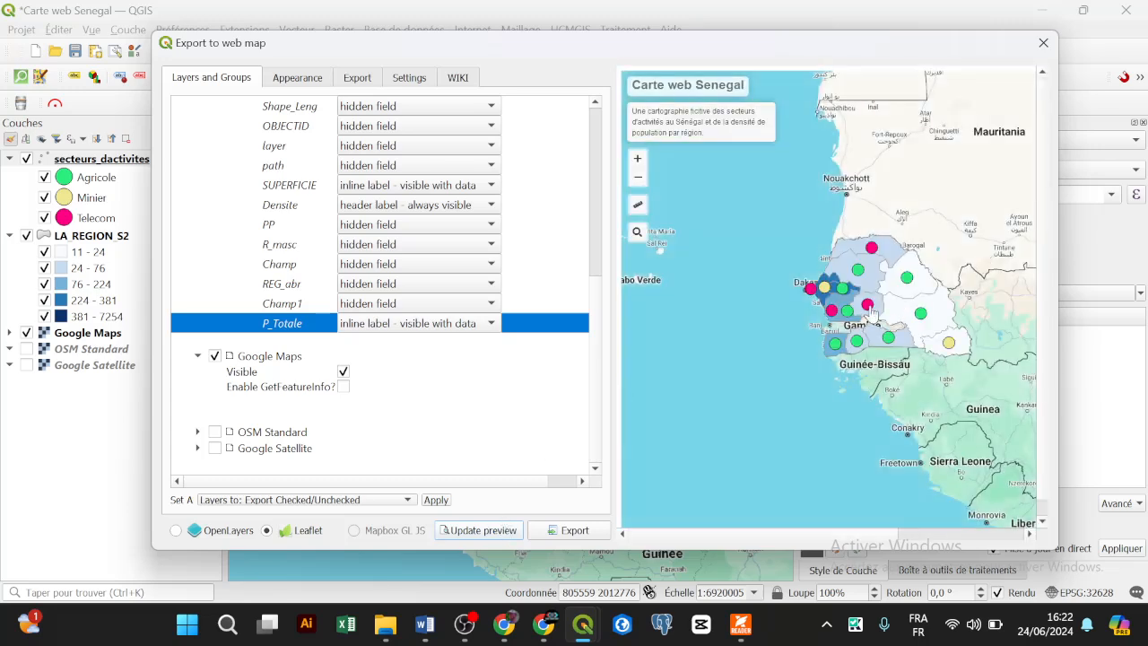
left_click(868, 308)
left_click(906, 316)
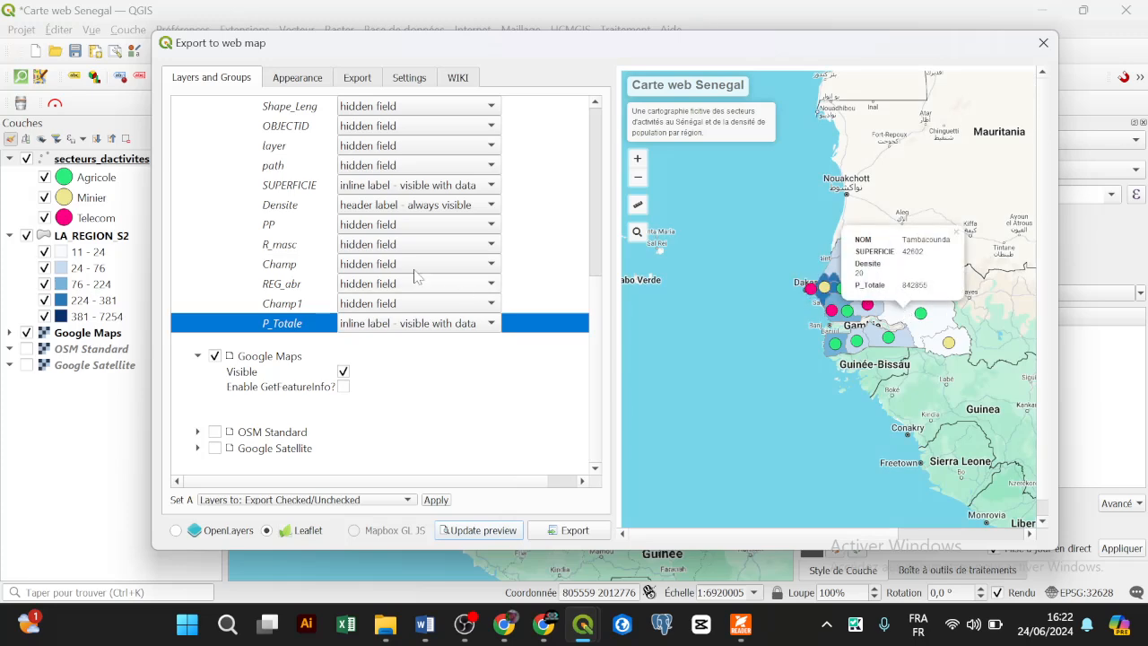
Step: Make Densite and SUPERFICIE always-visible inline labels and refresh the preview
left_click(363, 206)
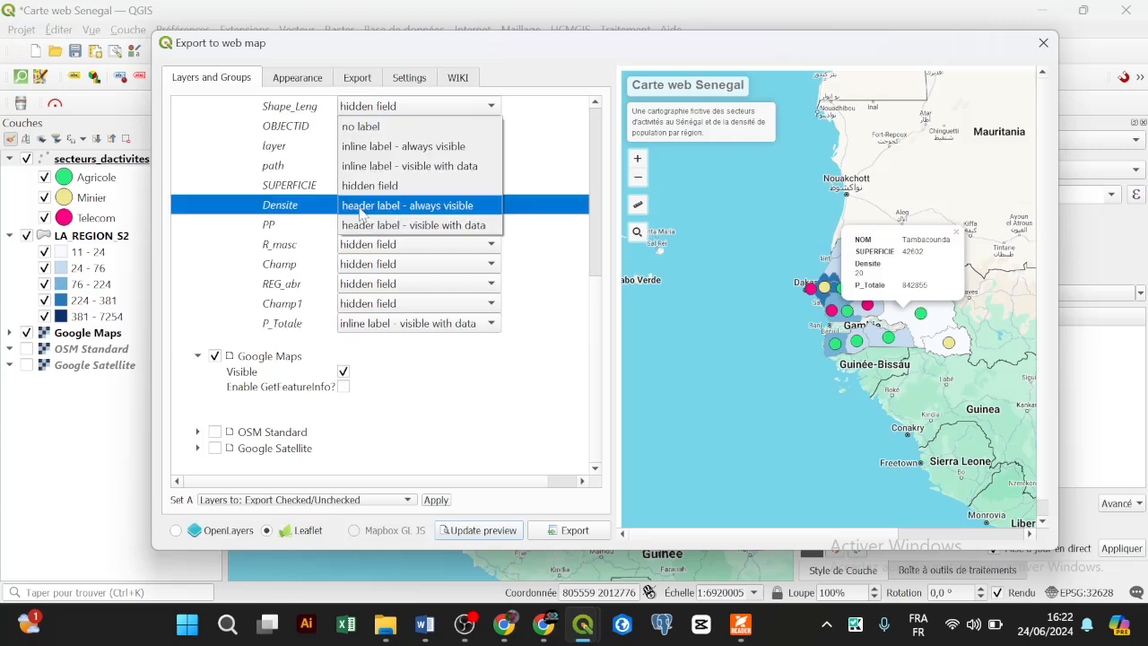
left_click(410, 149)
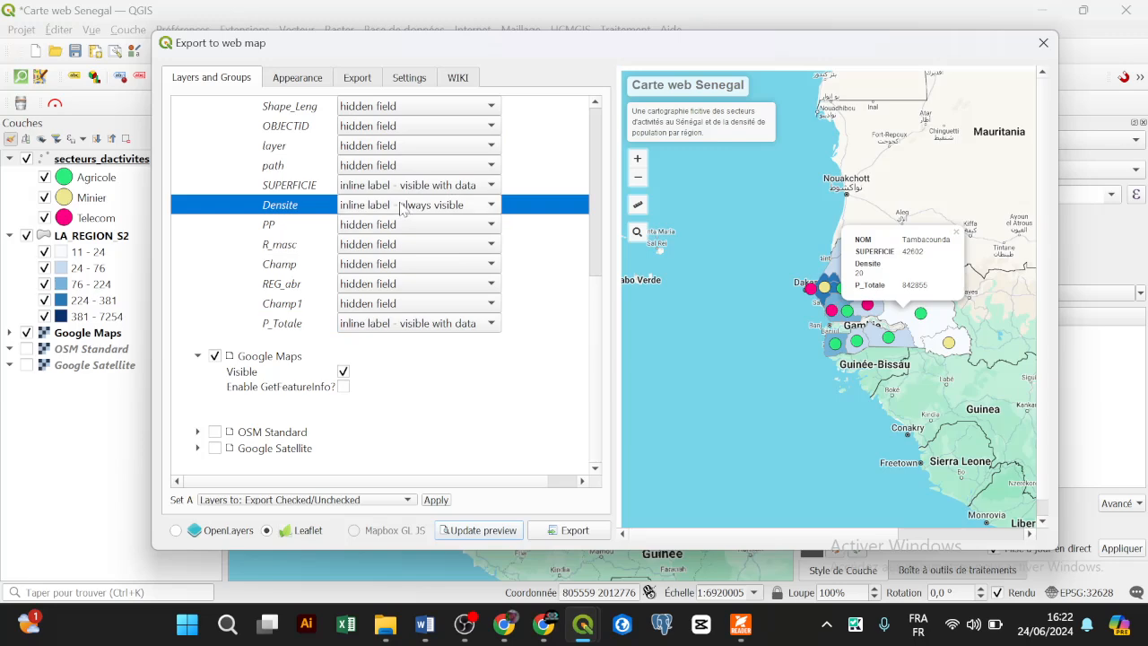
left_click(405, 206)
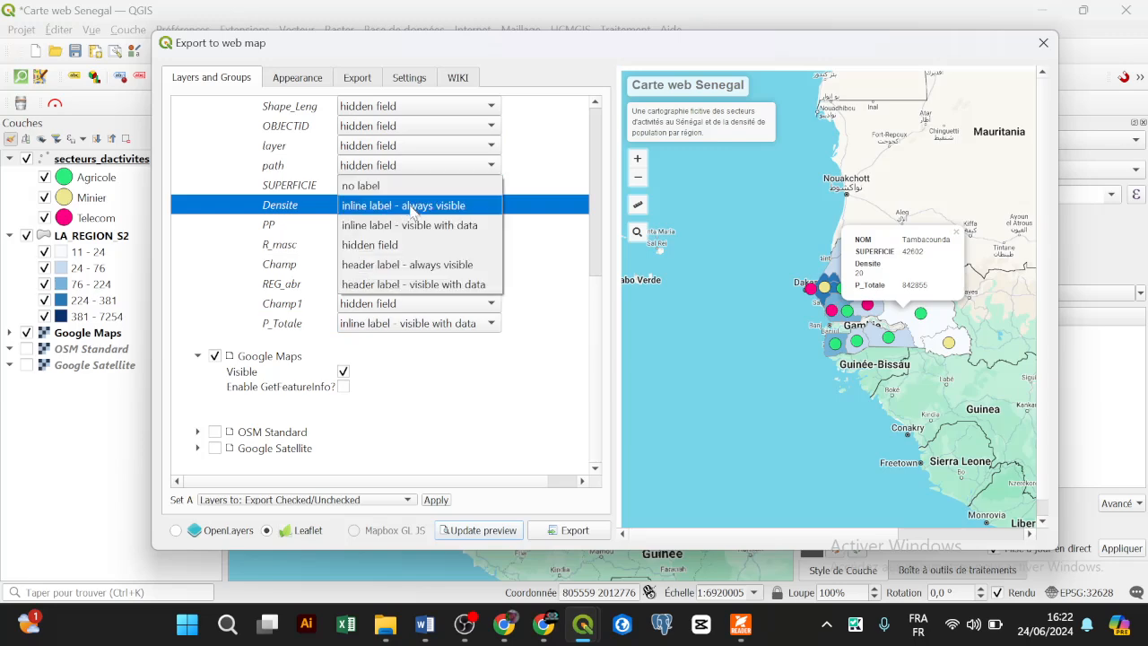
left_click(410, 207)
left_click(448, 185)
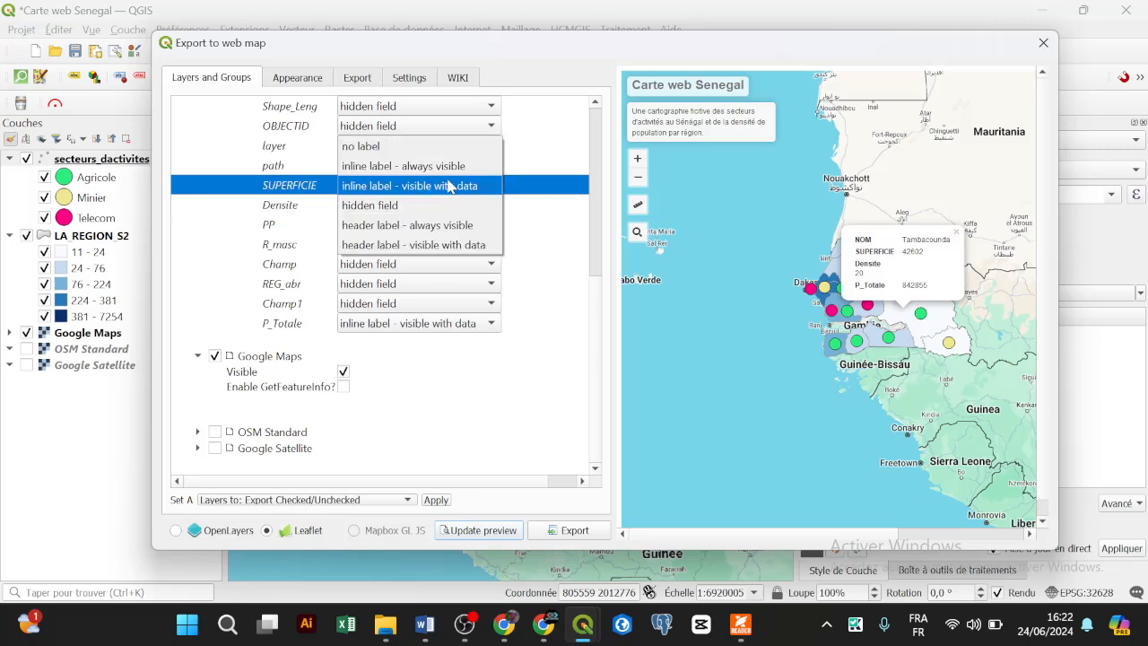
left_click(457, 166)
left_click(503, 529)
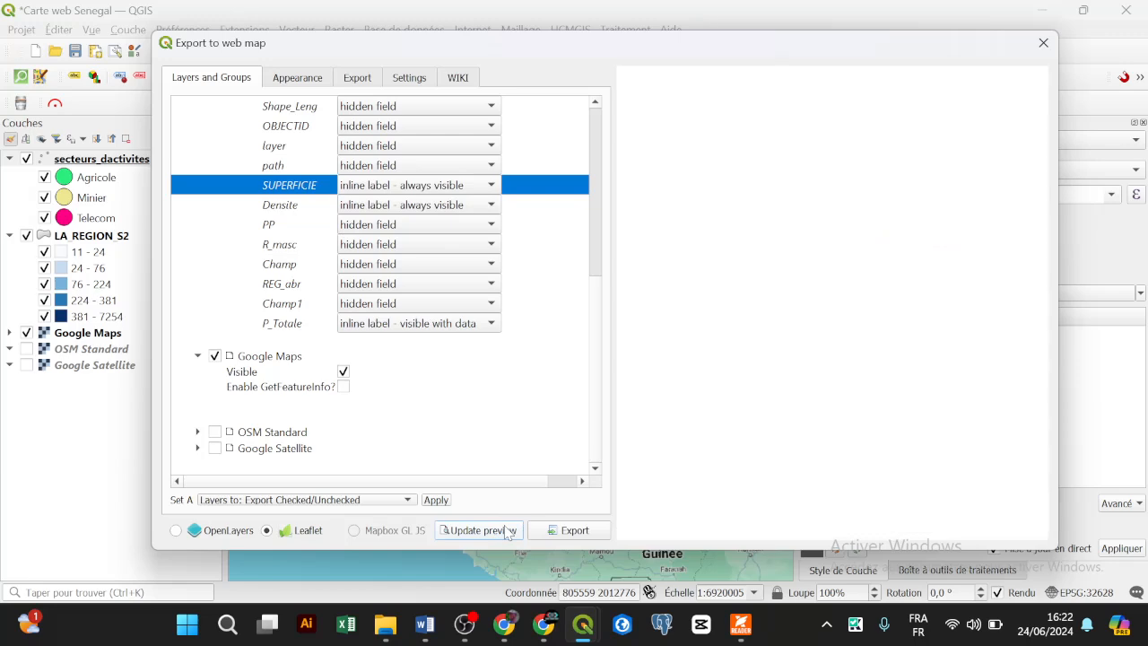
Step: Check the Louga and Tambacounda popups in the preview, then close the popup
left_click(869, 276)
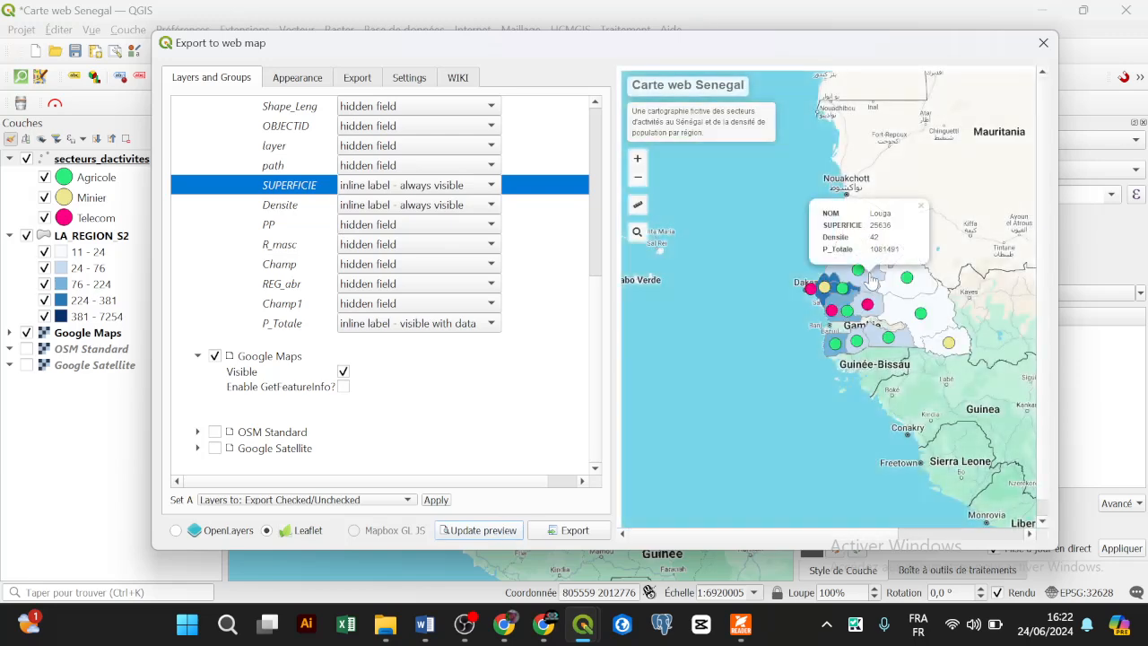
left_click(901, 309)
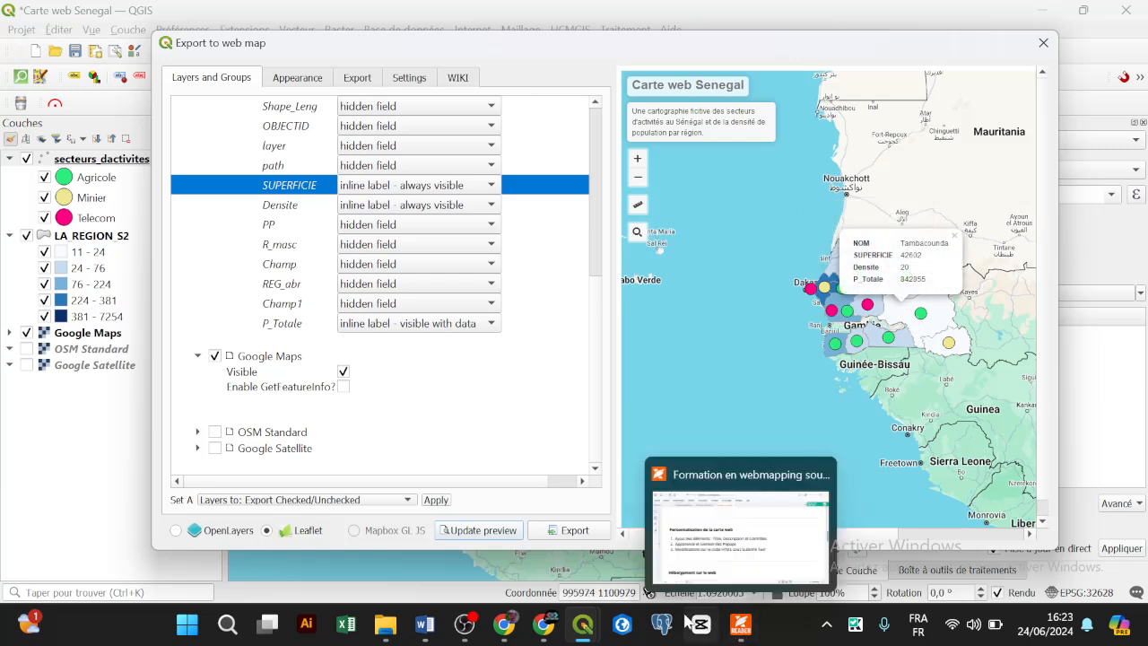
left_click(741, 628)
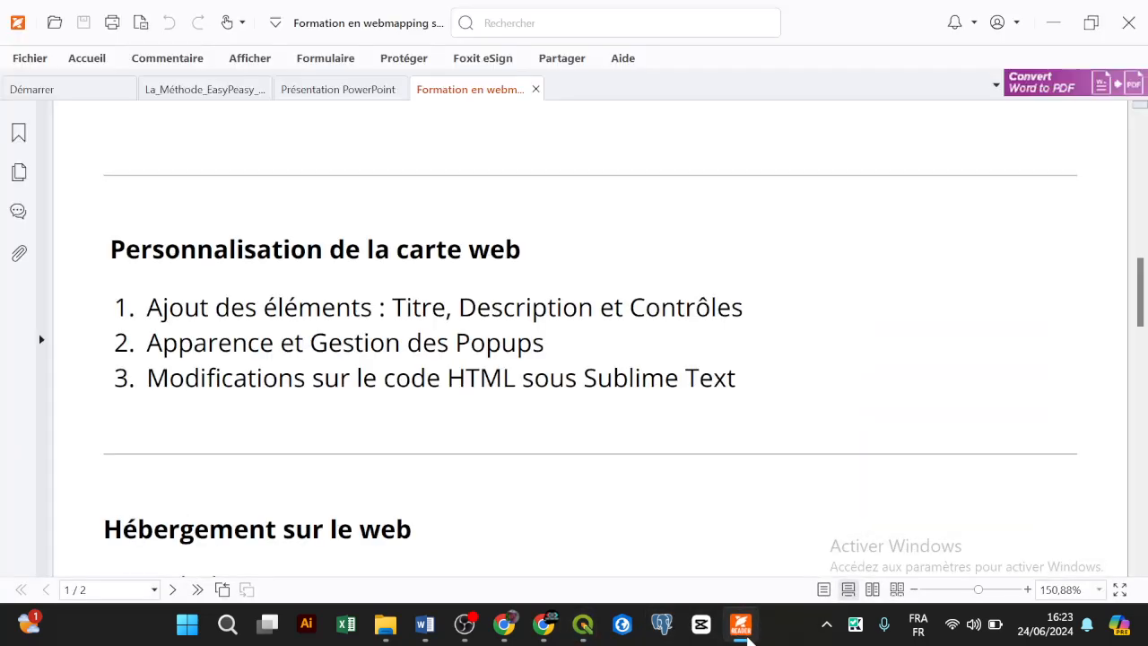
left_click(741, 628)
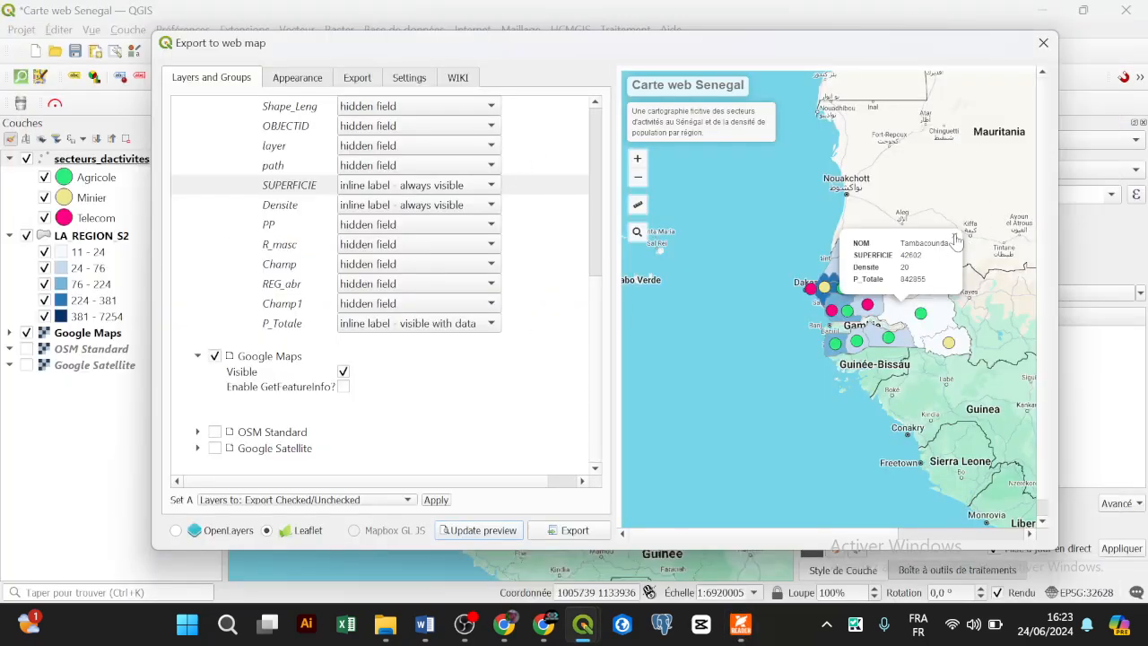
left_click(954, 237)
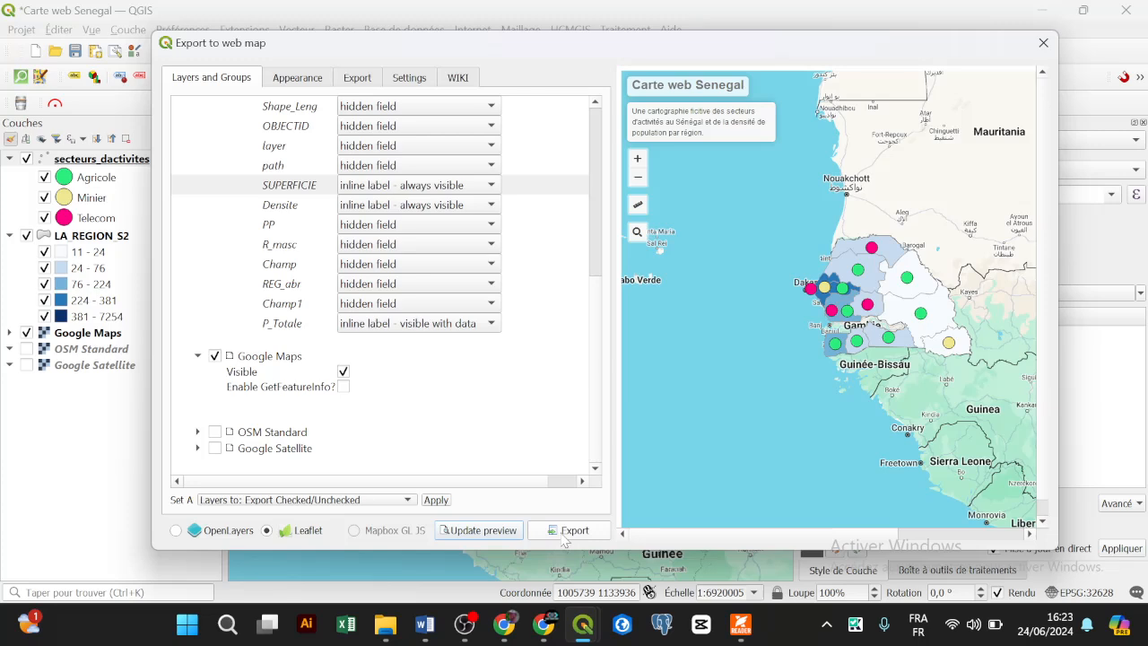
Step: Export the Leaflet web map from the Export settings, keeping the default QGIS2WEB folder
left_click(360, 81)
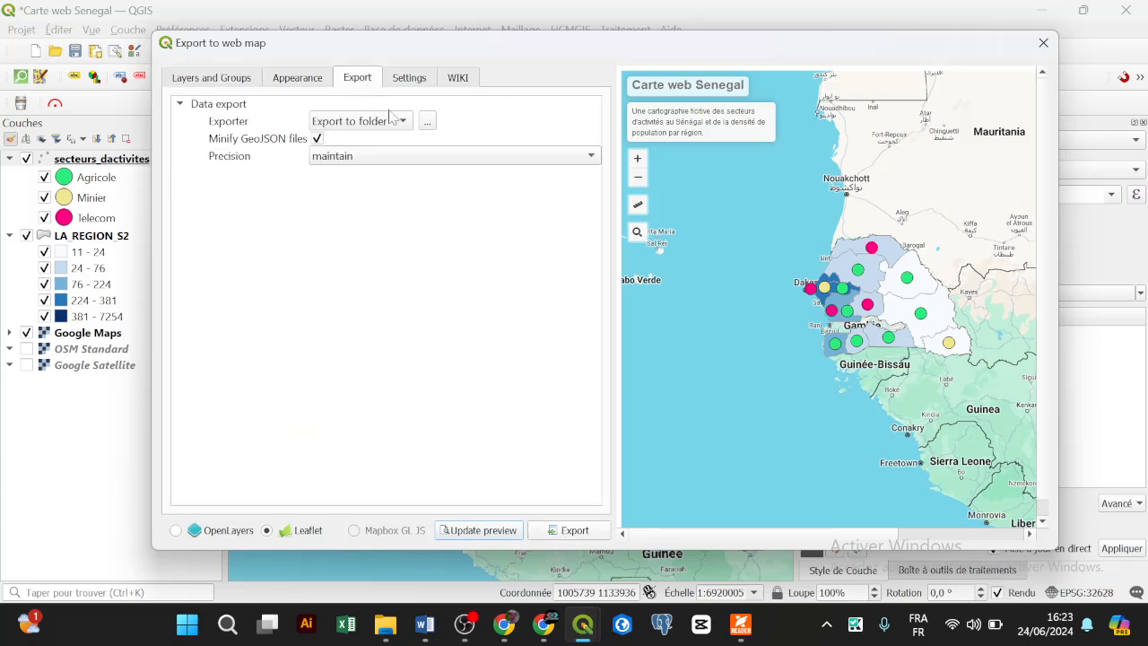
left_click(427, 120)
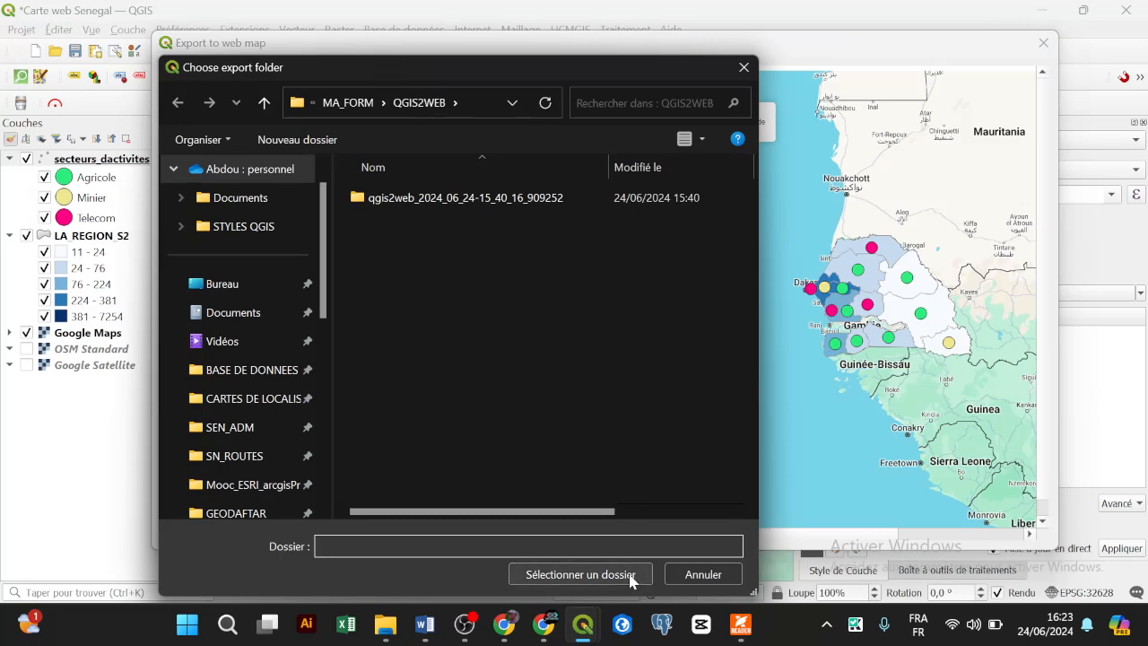
left_click(704, 575)
left_click(592, 530)
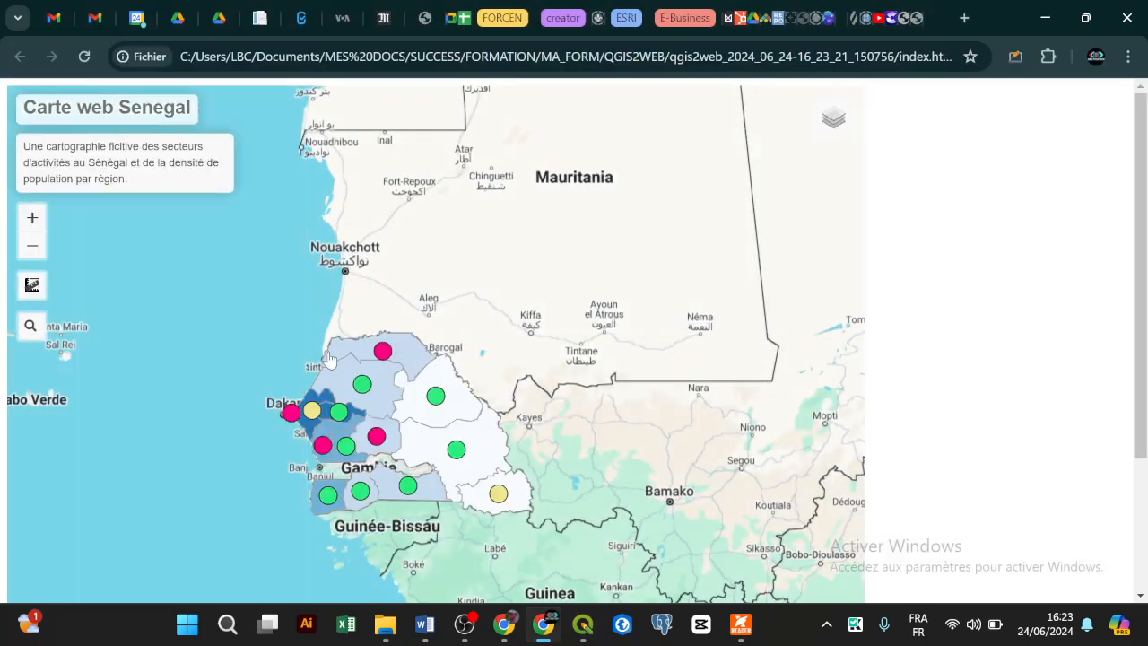
Step: Look at the QGIS2WEB export folder, then bring the exported web map back up
left_click(384, 624)
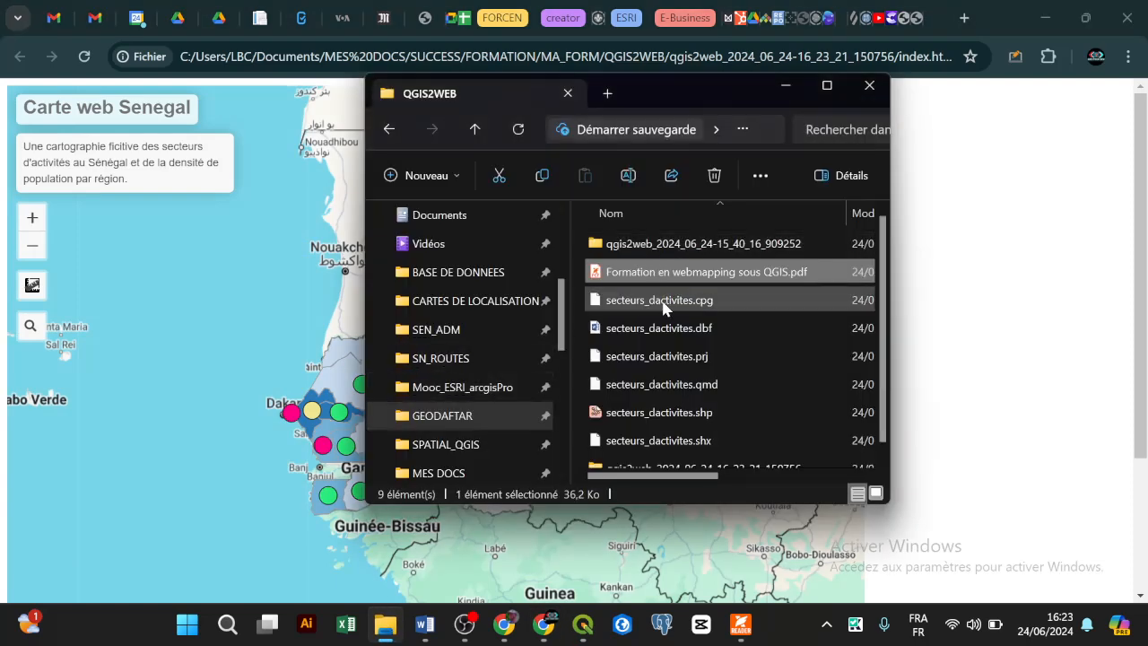
scroll(669, 308, "down", 1)
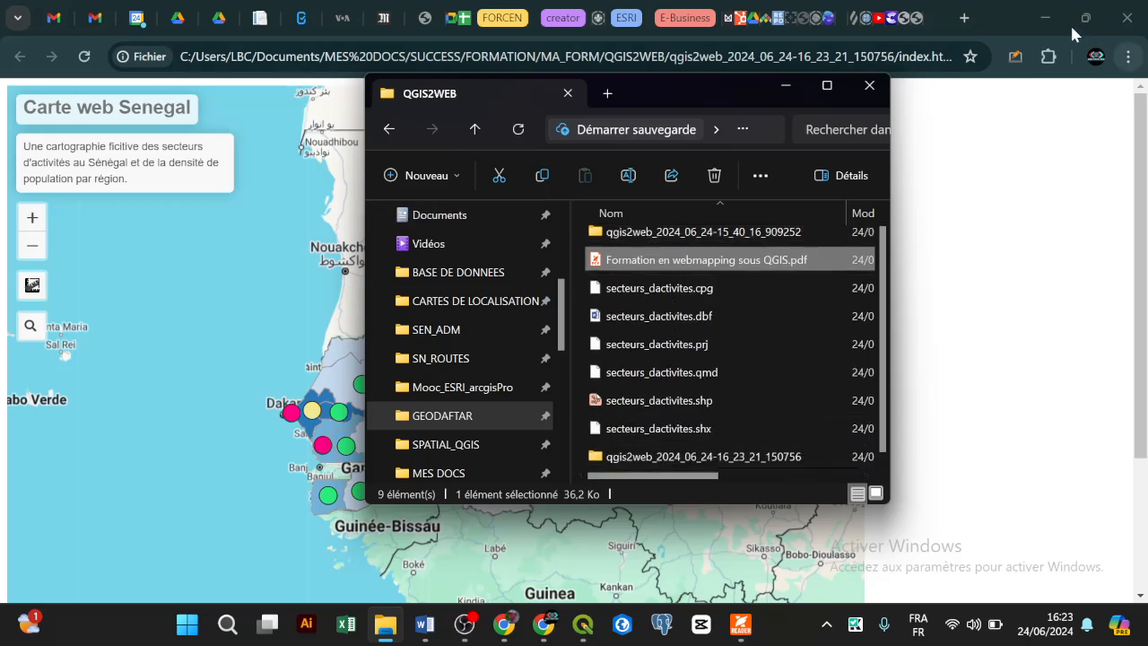
left_click(1047, 15)
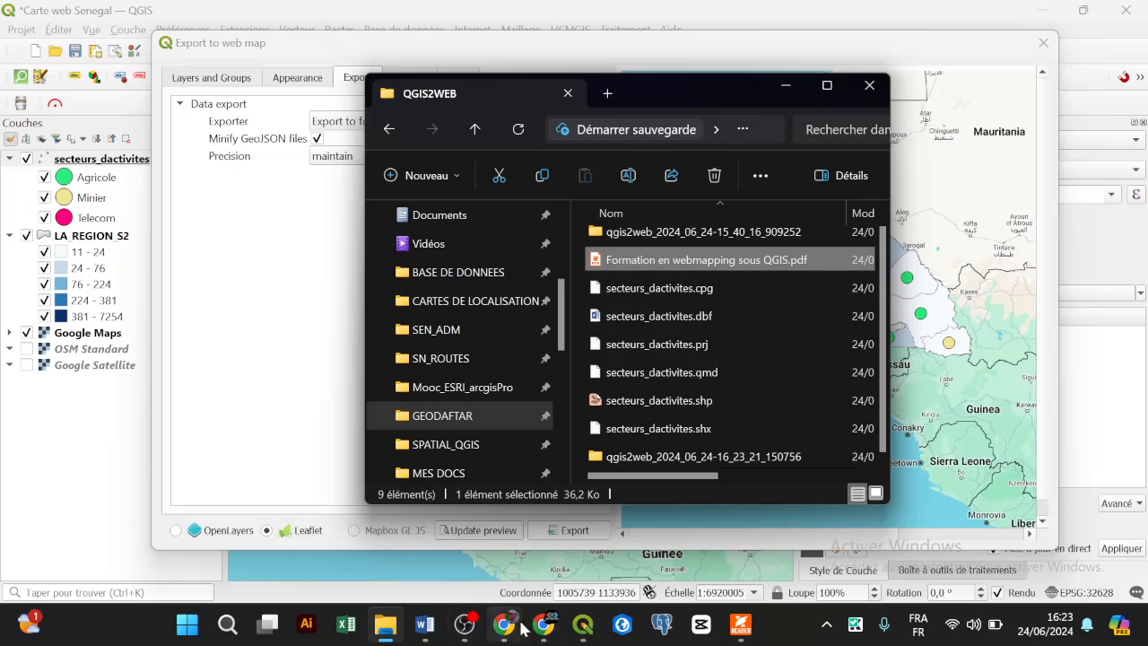
left_click(542, 634)
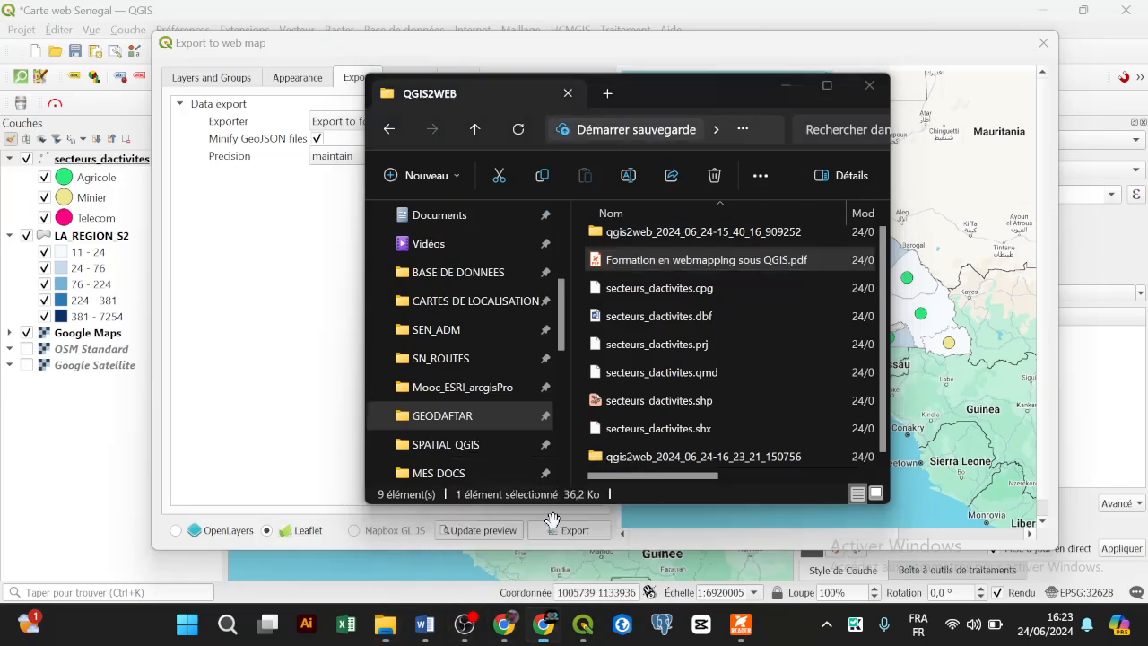
Step: Toggle the activity sector points and the regions layer off and back on
left_click_drag(597, 300, 489, 314)
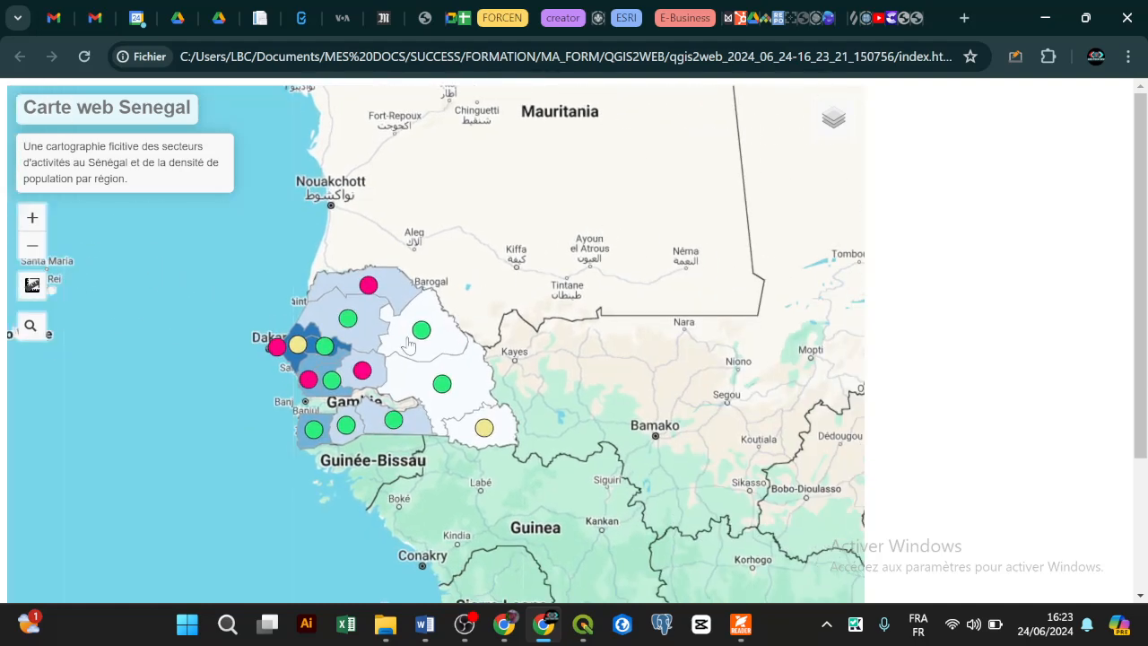
scroll(324, 350, "up", 5)
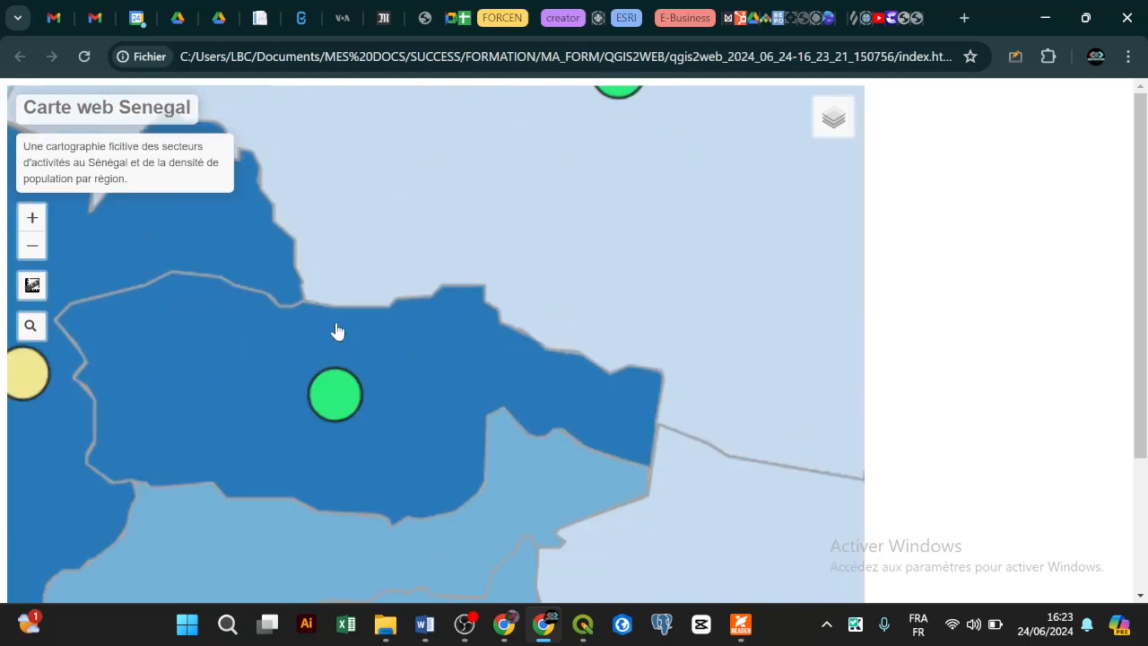
left_click_drag(350, 398, 619, 336)
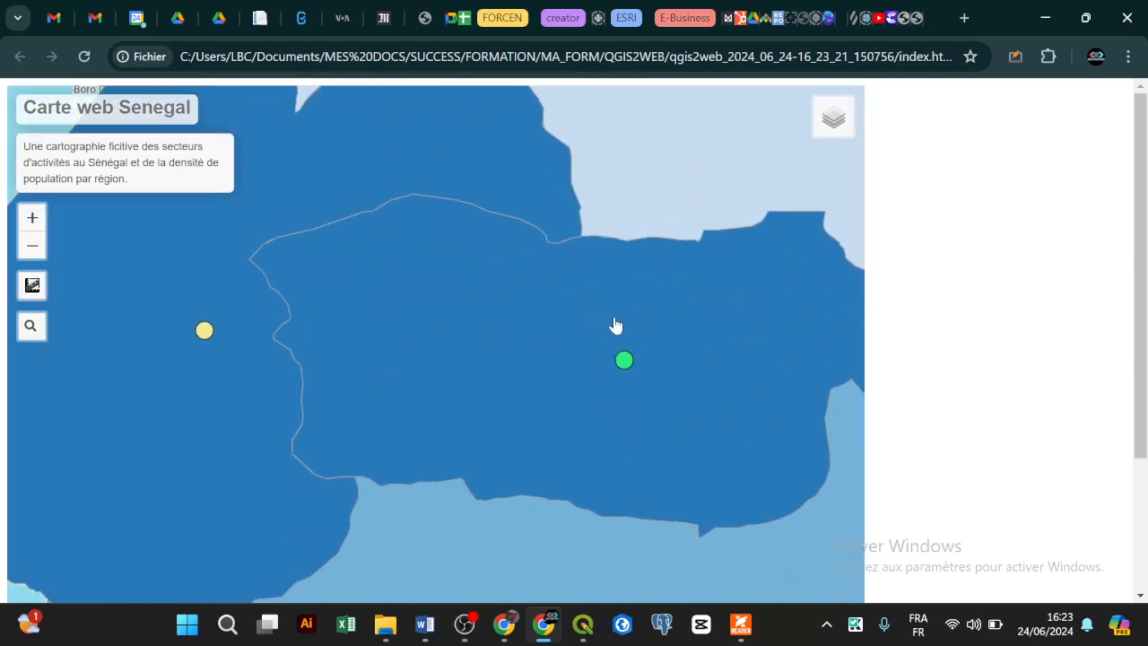
scroll(615, 326, "down", 4)
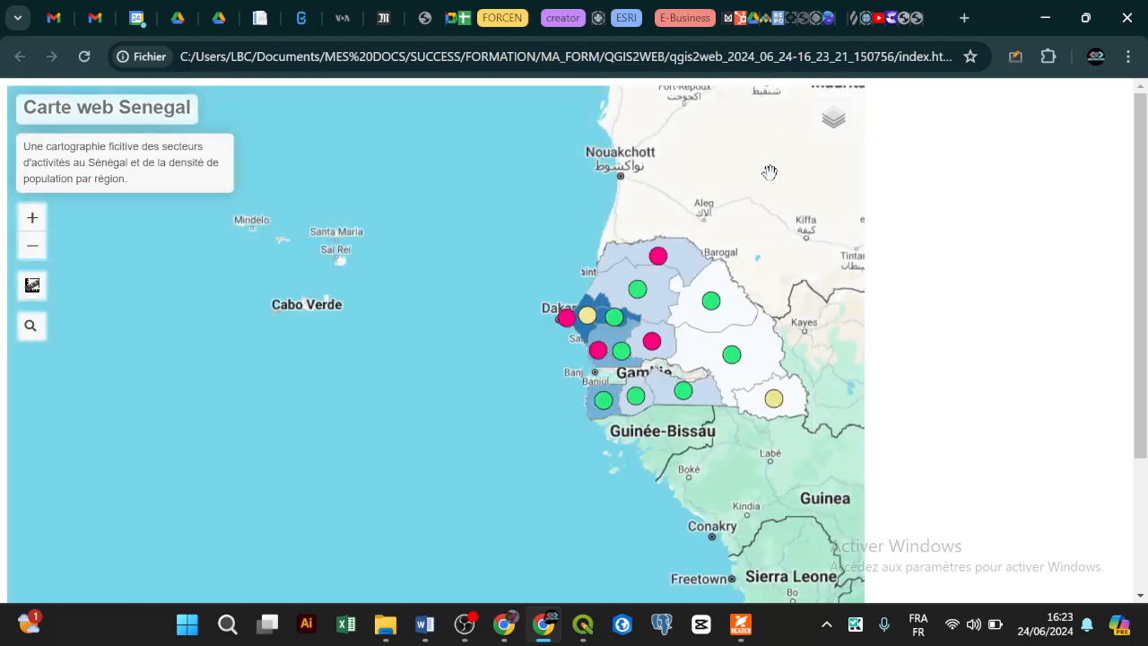
mouse_move(848, 118)
left_click(735, 113)
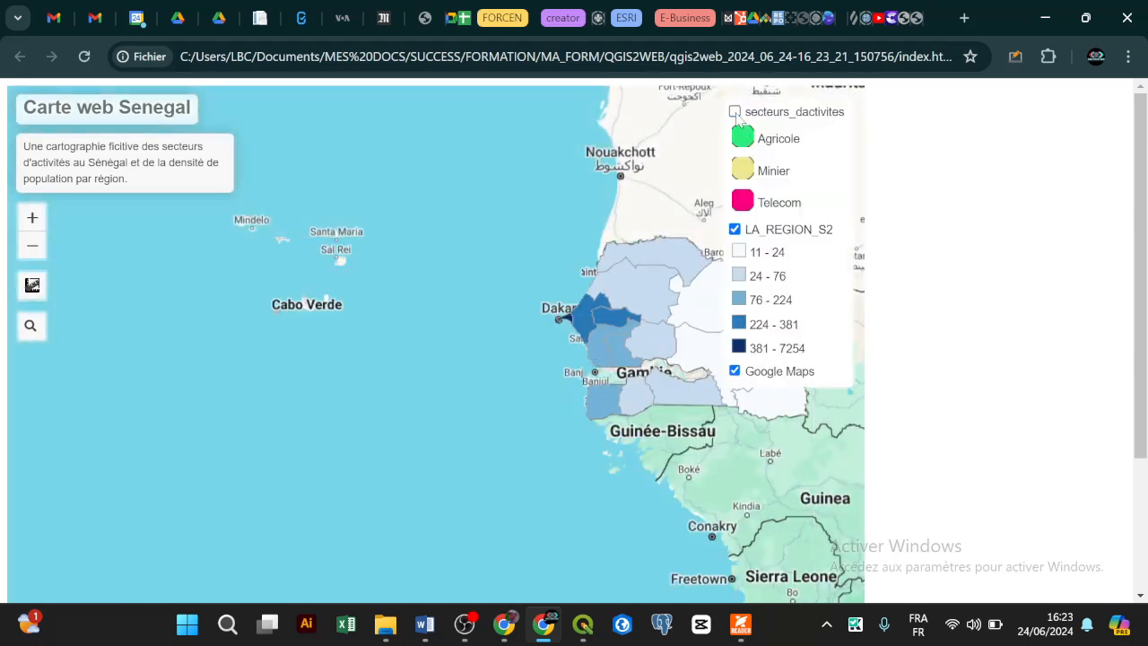
left_click(735, 113)
left_click(735, 113)
left_click(734, 230)
left_click(734, 229)
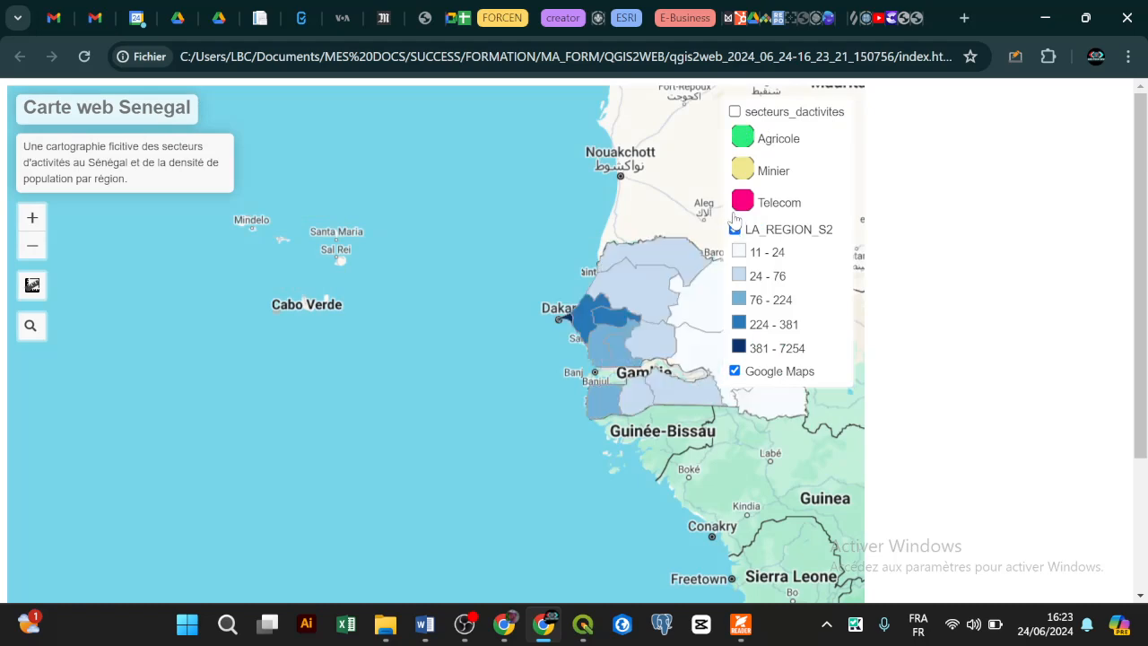
left_click(736, 113)
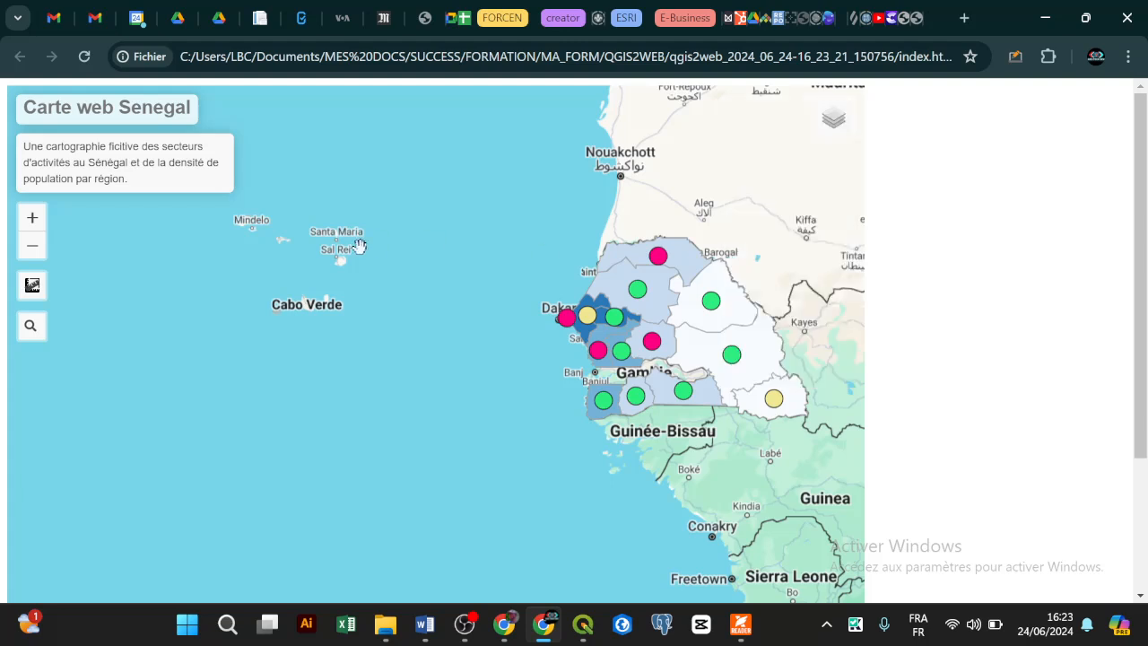
Step: Pan the map to recentre Senegal, then return to the browser after glancing at QGIS
left_click_drag(340, 288, 301, 278)
left_click_drag(358, 336, 310, 323)
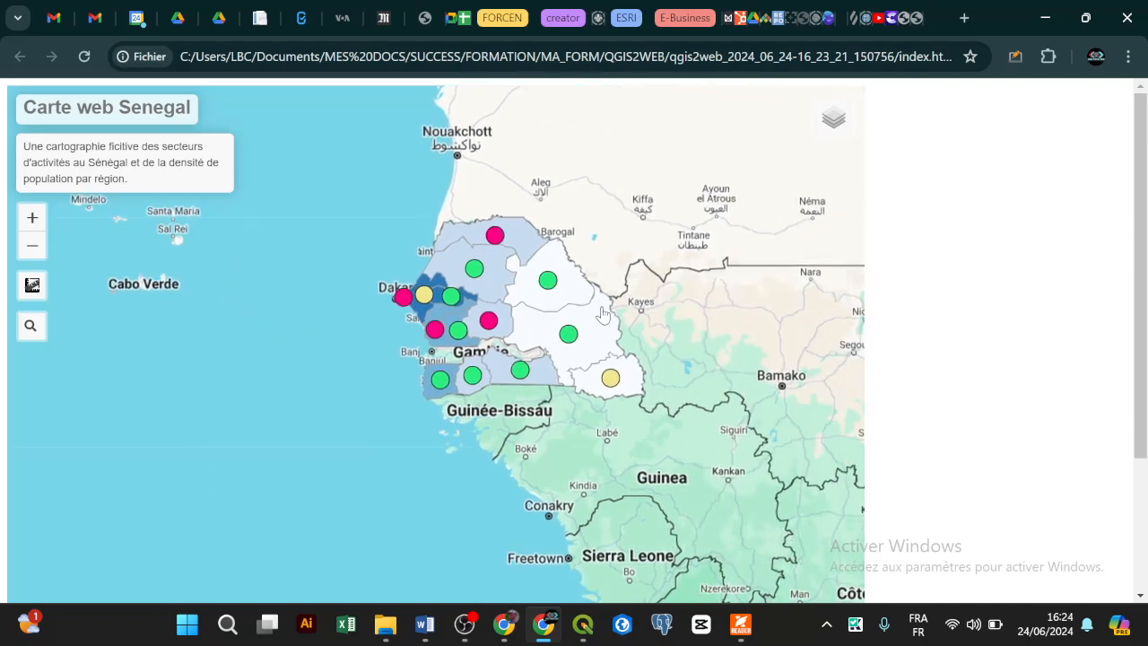
left_click(1044, 18)
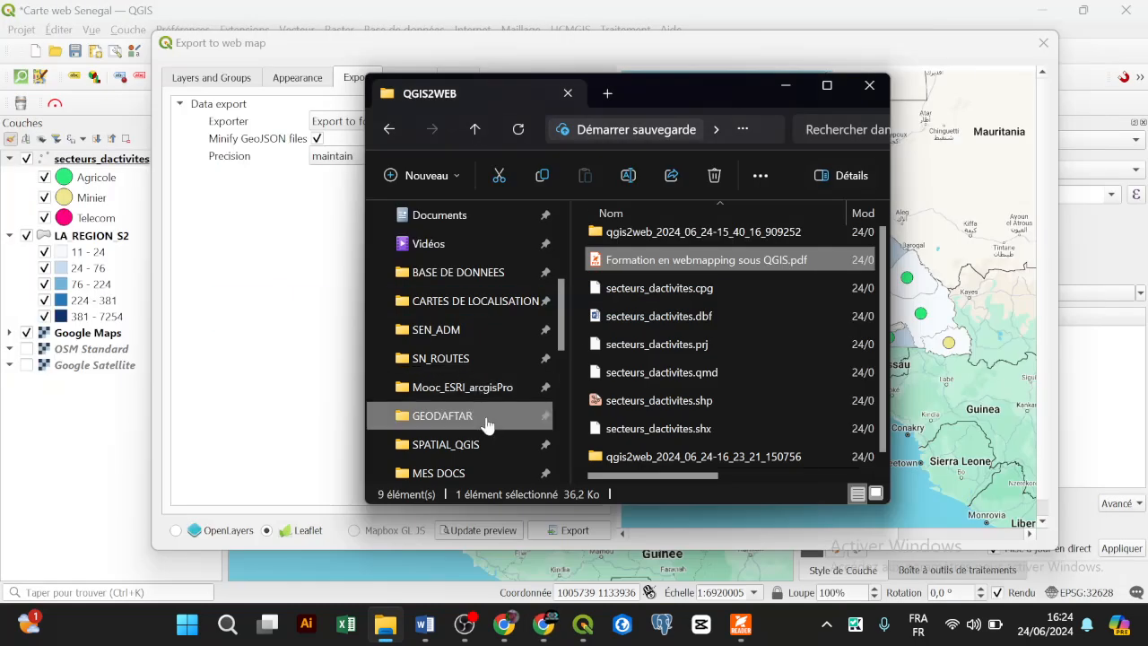
left_click(543, 624)
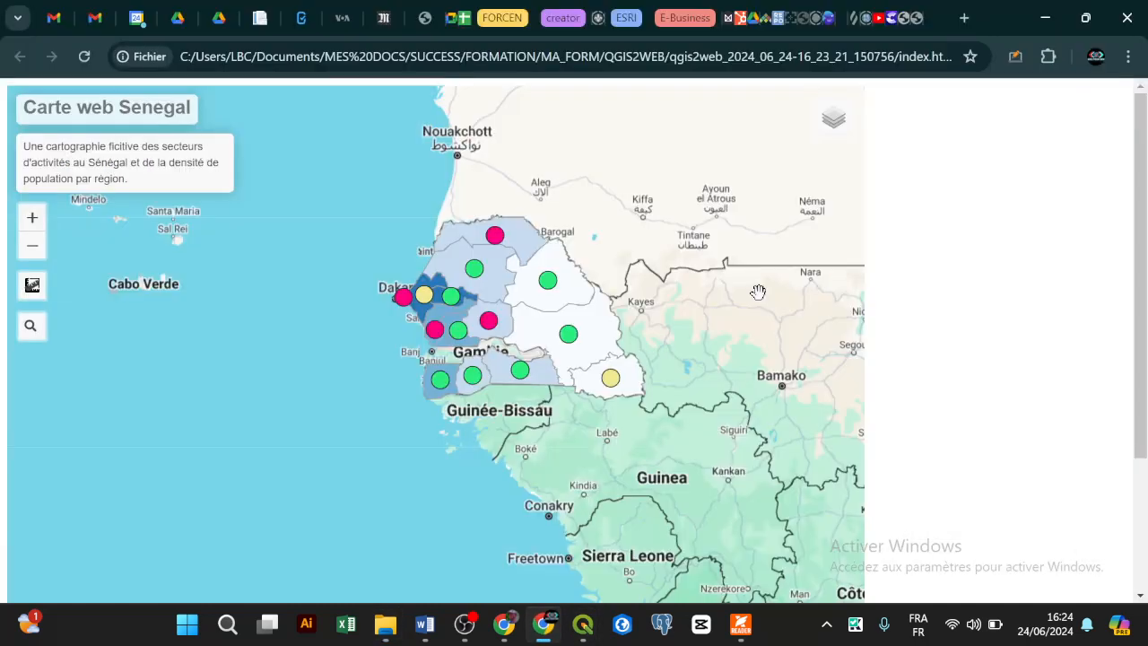
Step: Search Google for 'sublime text windows' in a new tab, then minimize Chrome
left_click(962, 20)
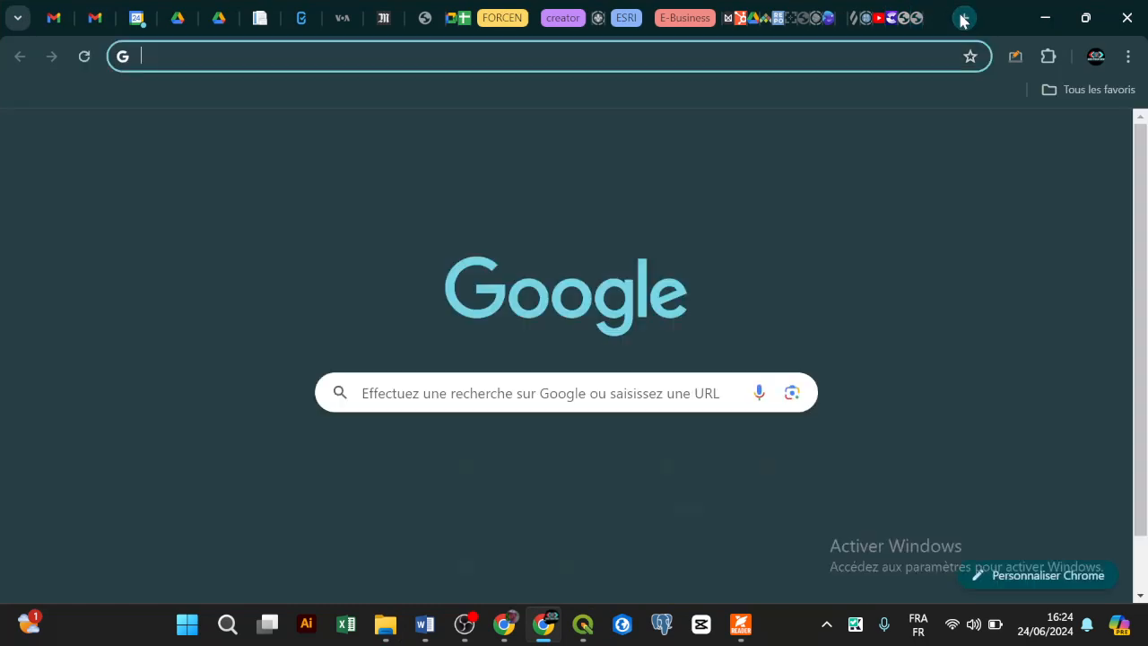
type("sublime")
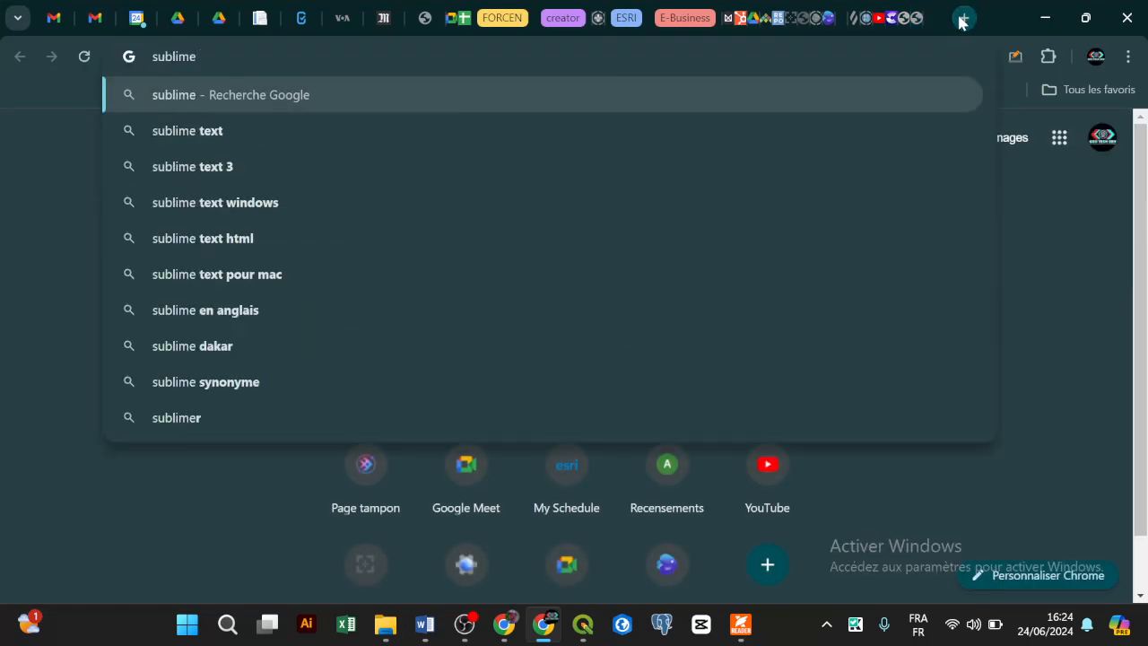
left_click(251, 204)
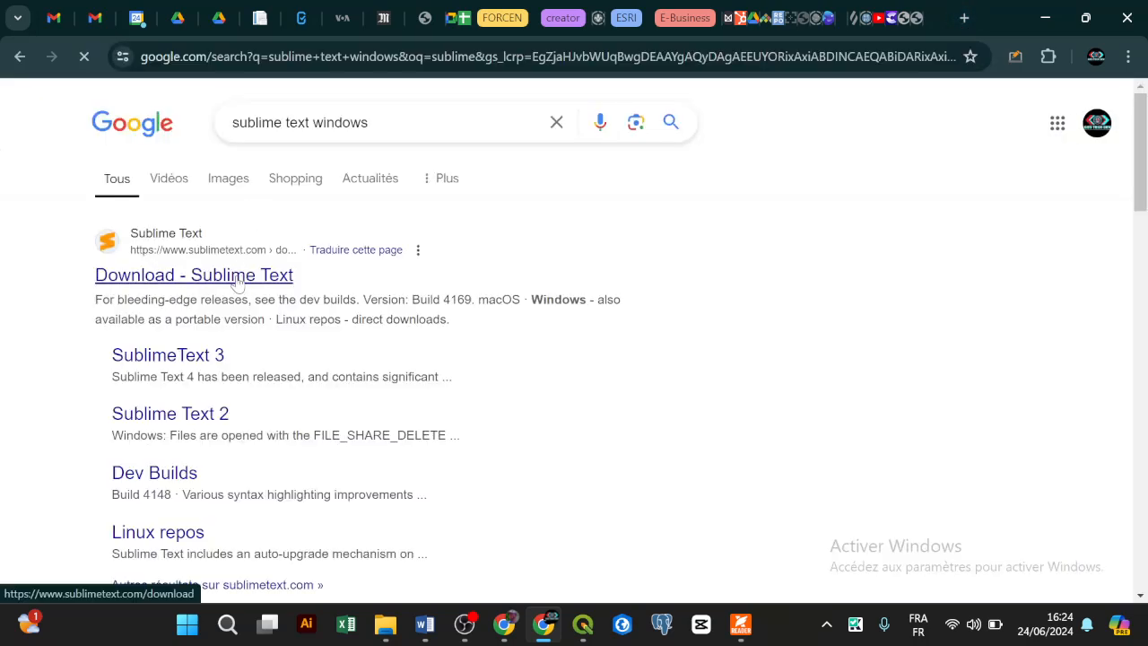
left_click(1044, 17)
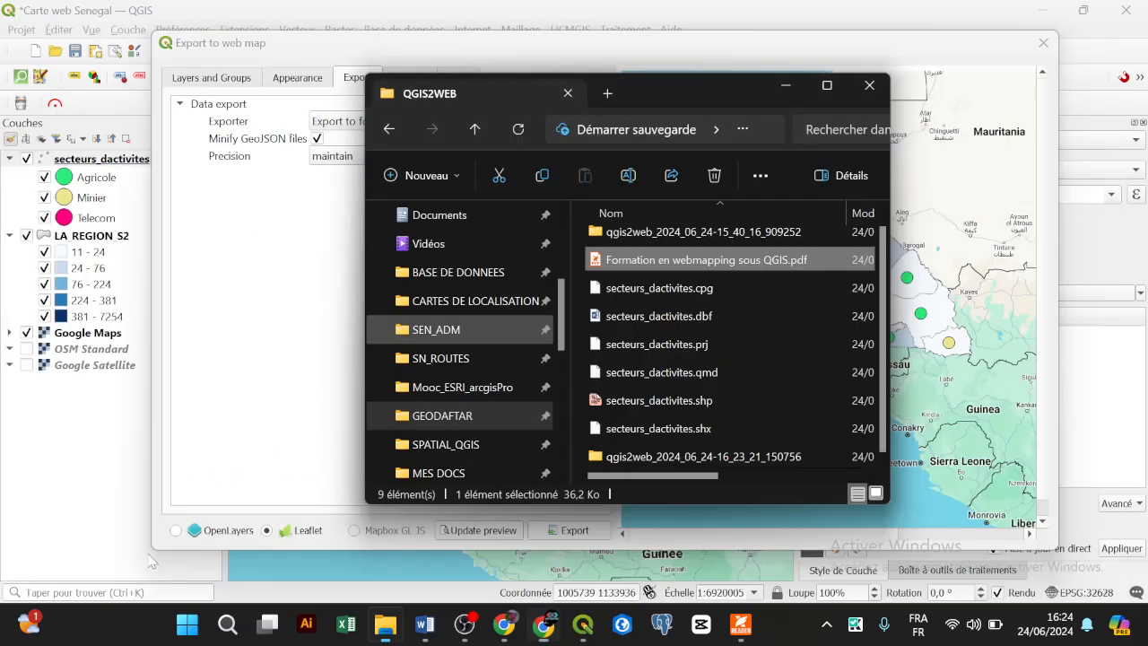
left_click(229, 622)
type("subli")
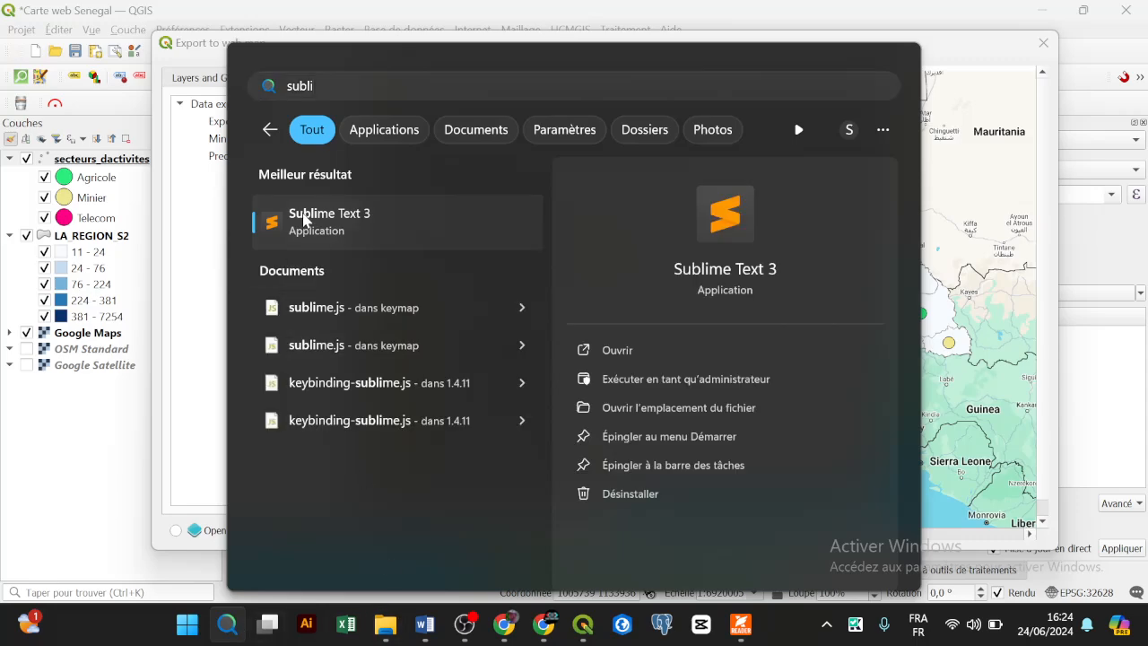
left_click(302, 218)
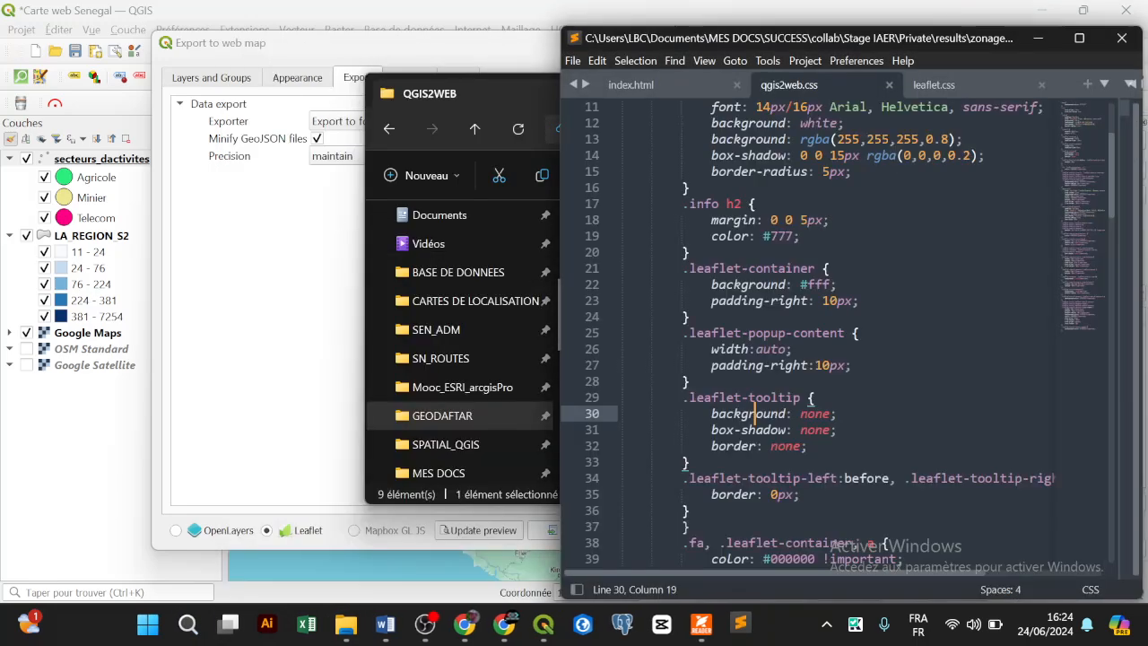
scroll(812, 331, "up", 4)
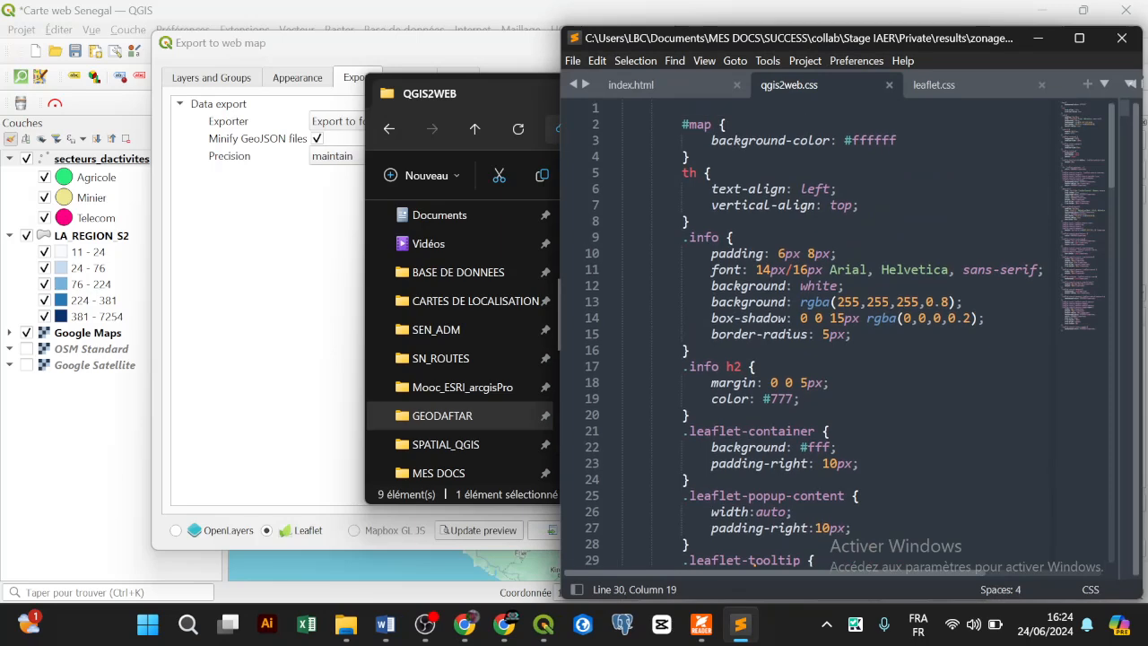
left_click(632, 86)
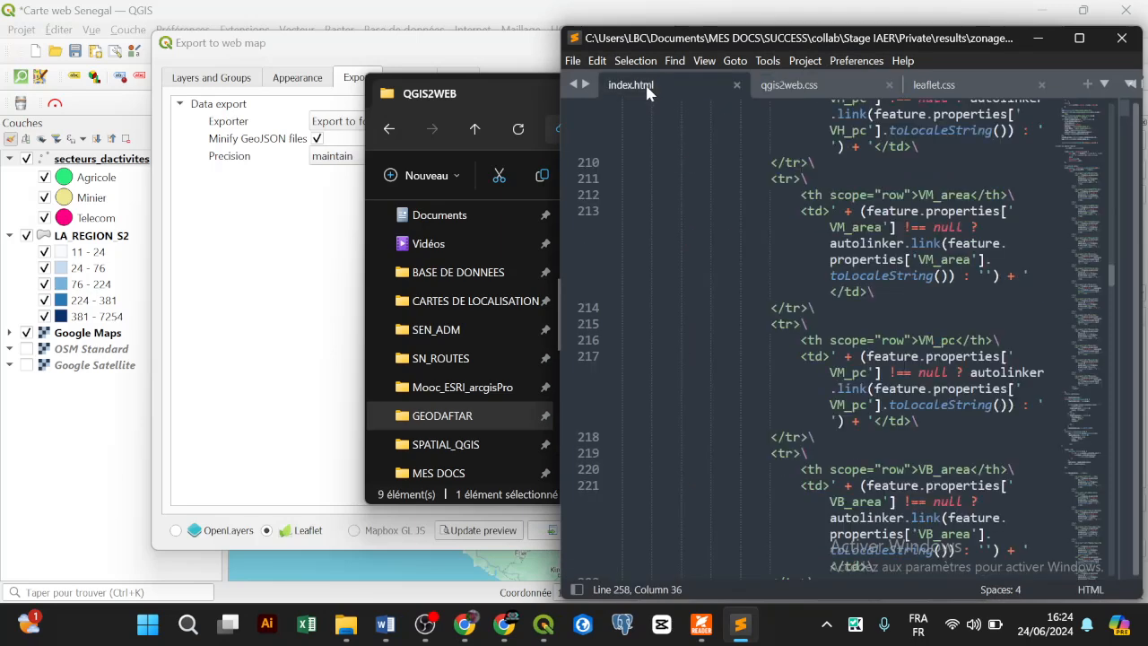
left_click(789, 85)
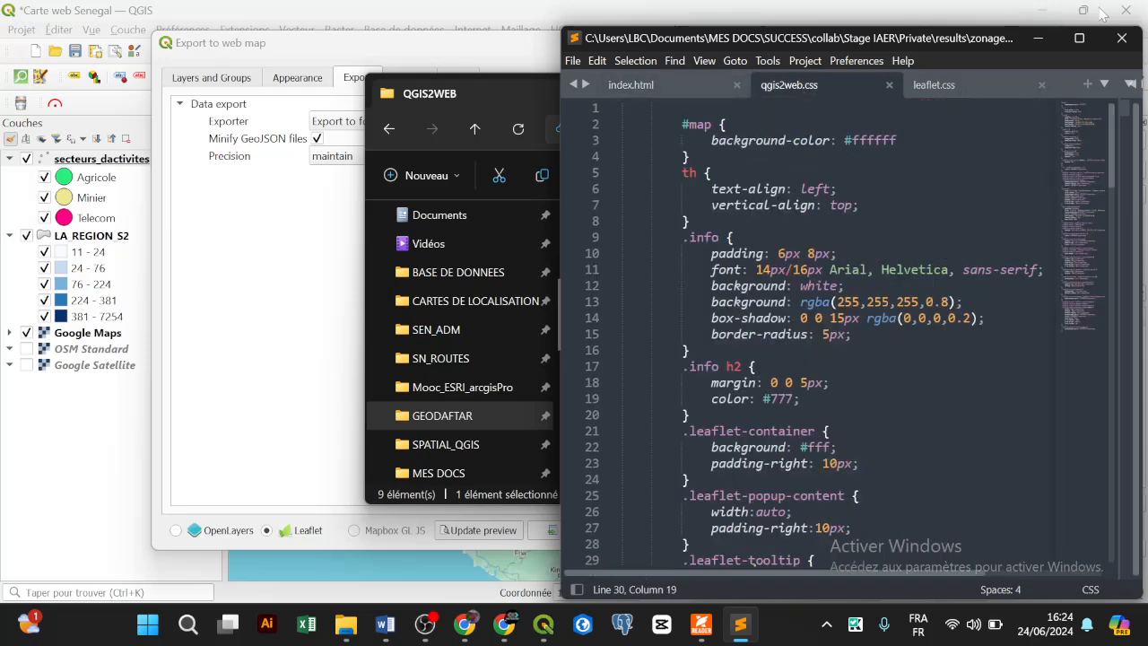
left_click(1120, 40)
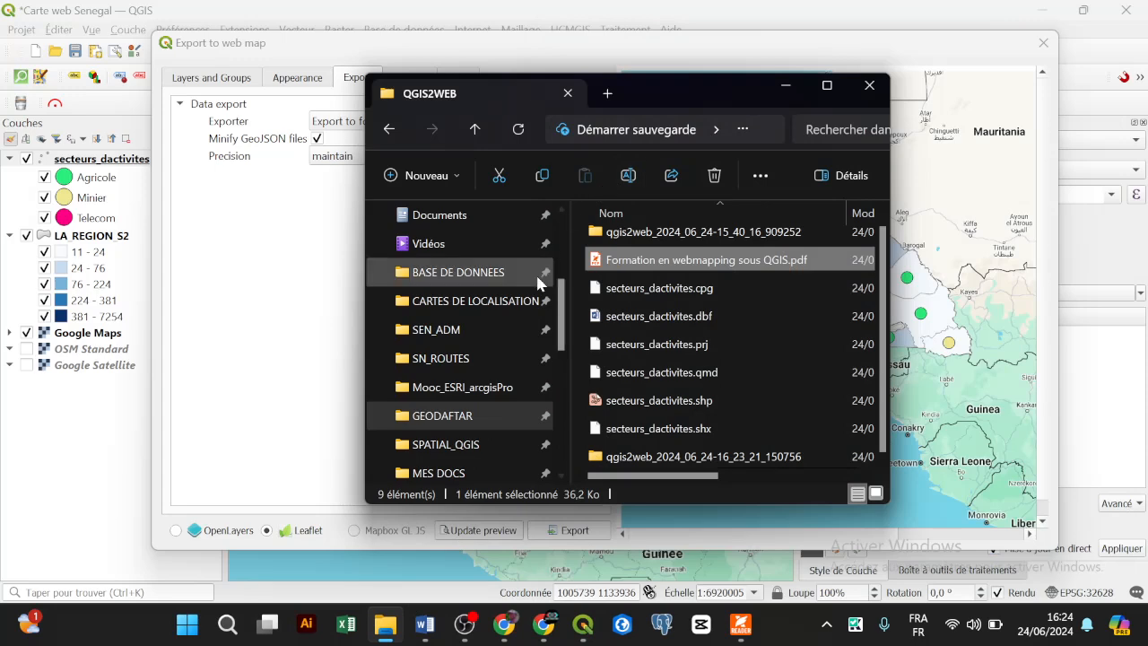
Step: Navigate up to SUCCESS and into FORMATION > MA_FORM > QGIS2WEB
scroll(573, 330, "down", 4)
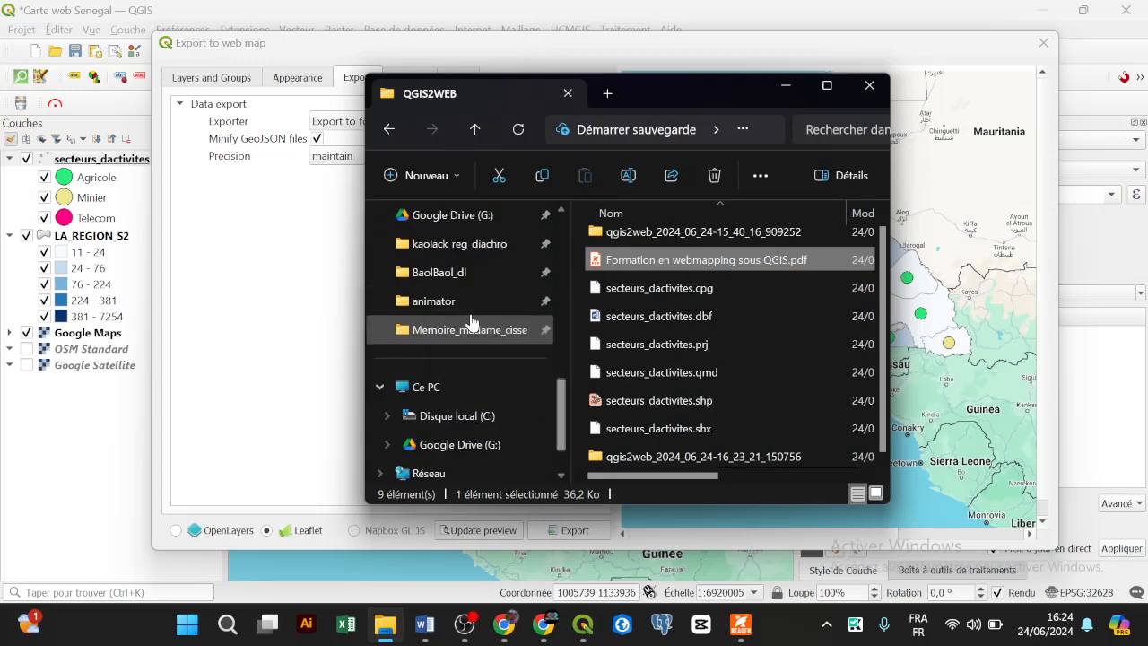
scroll(464, 301, "up", 6)
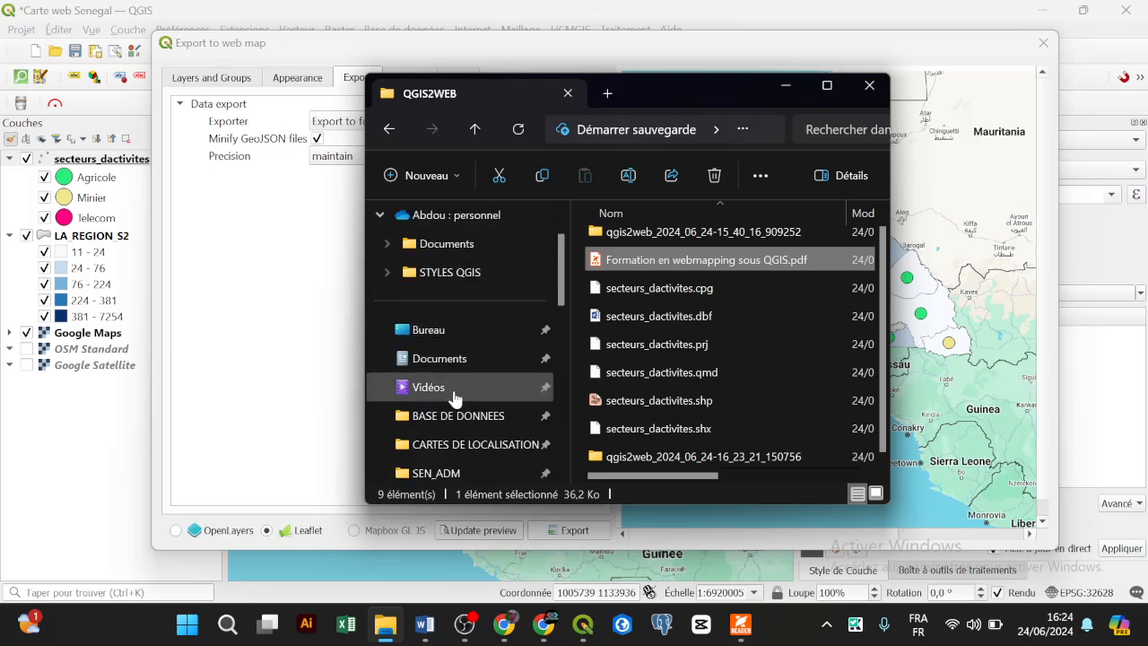
scroll(453, 412, "down", 2)
left_click(422, 386)
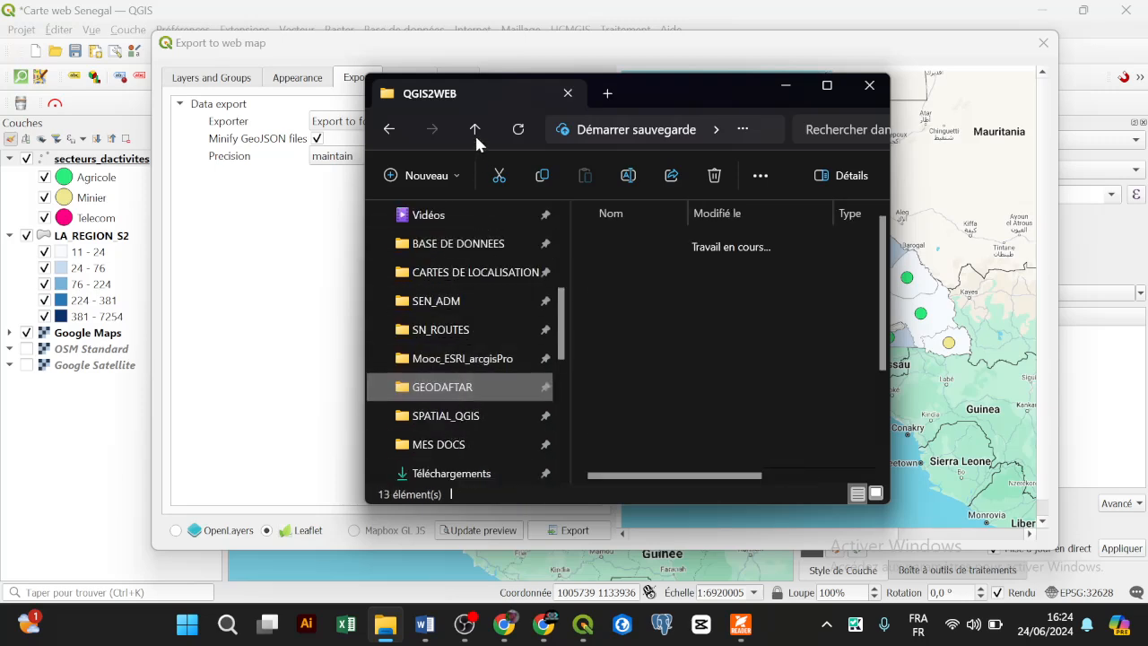
left_click(477, 132)
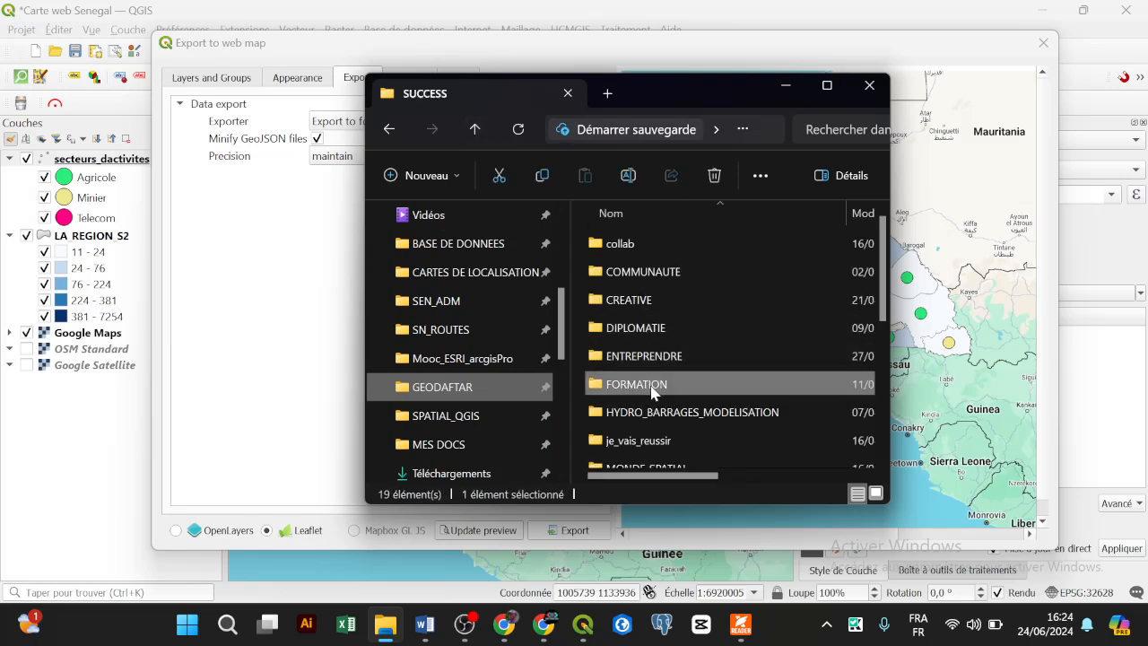
double_click(649, 386)
scroll(645, 349, "down", 3)
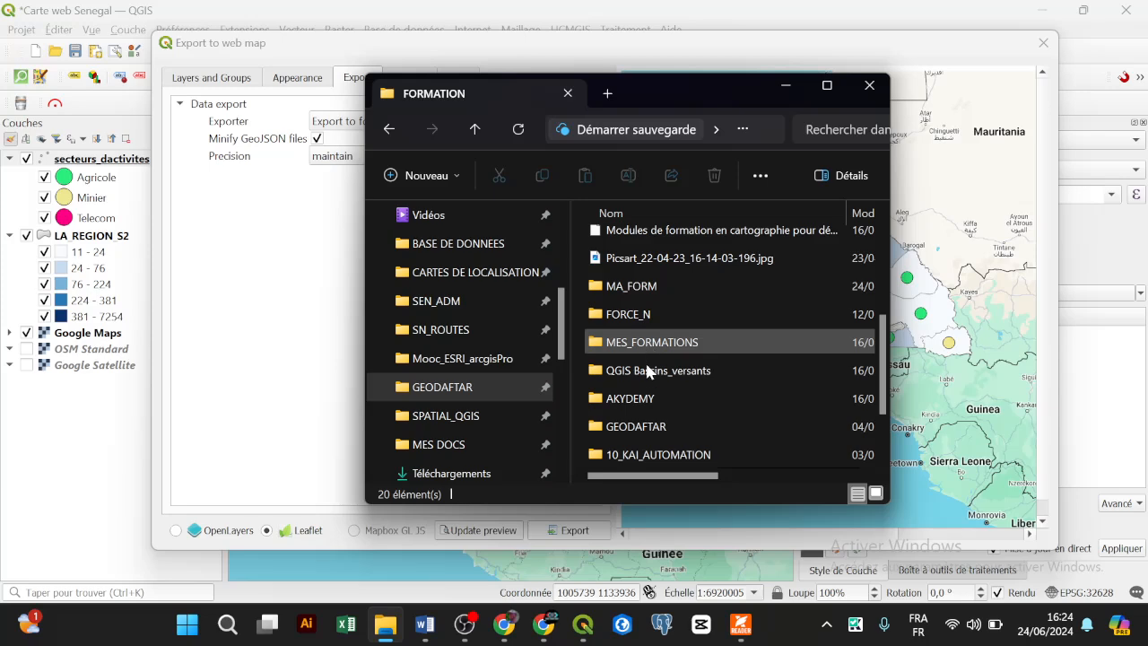
double_click(657, 285)
scroll(664, 359, "down", 3)
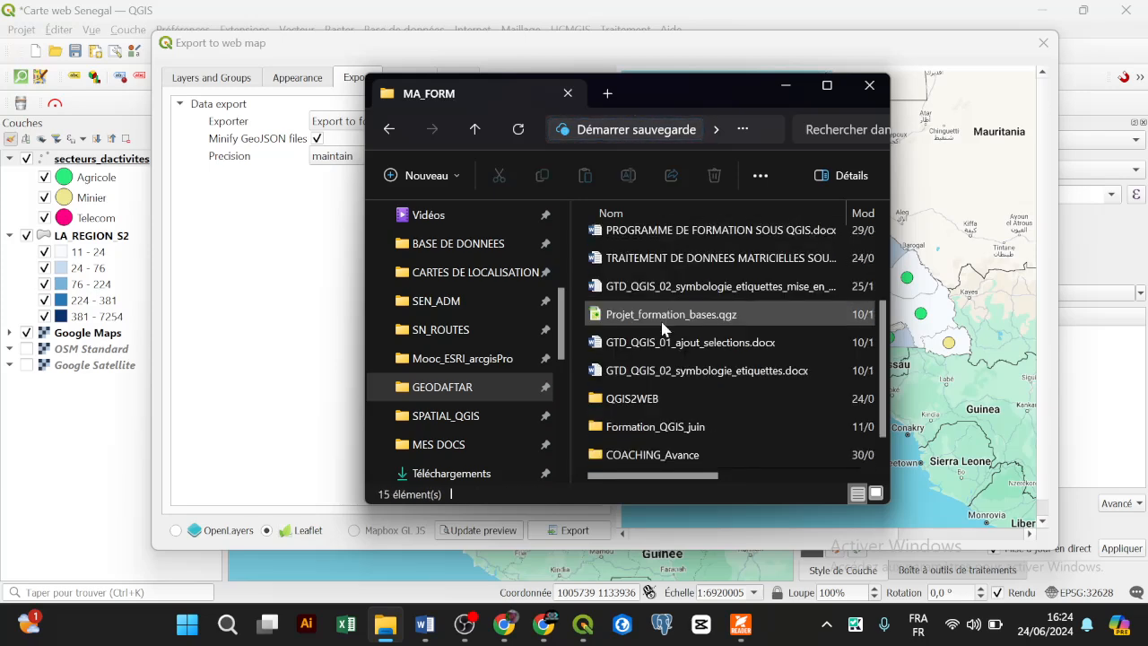
double_click(664, 408)
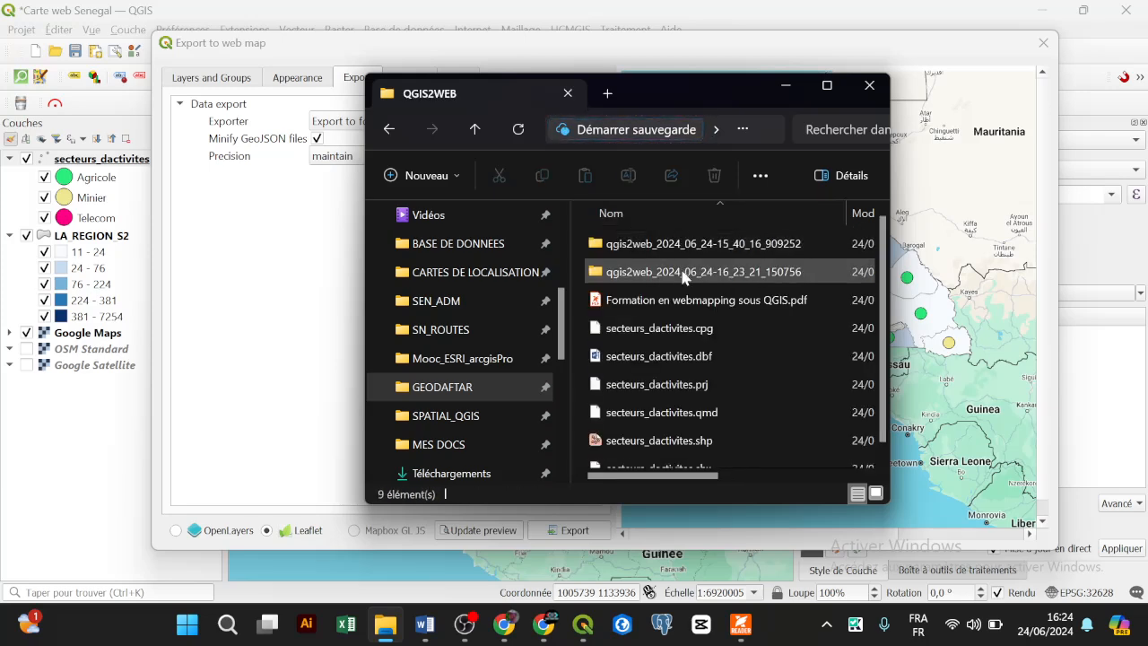
Step: Sort by modified date, open the newest qgis2web export folder and select index.html
left_click(865, 213)
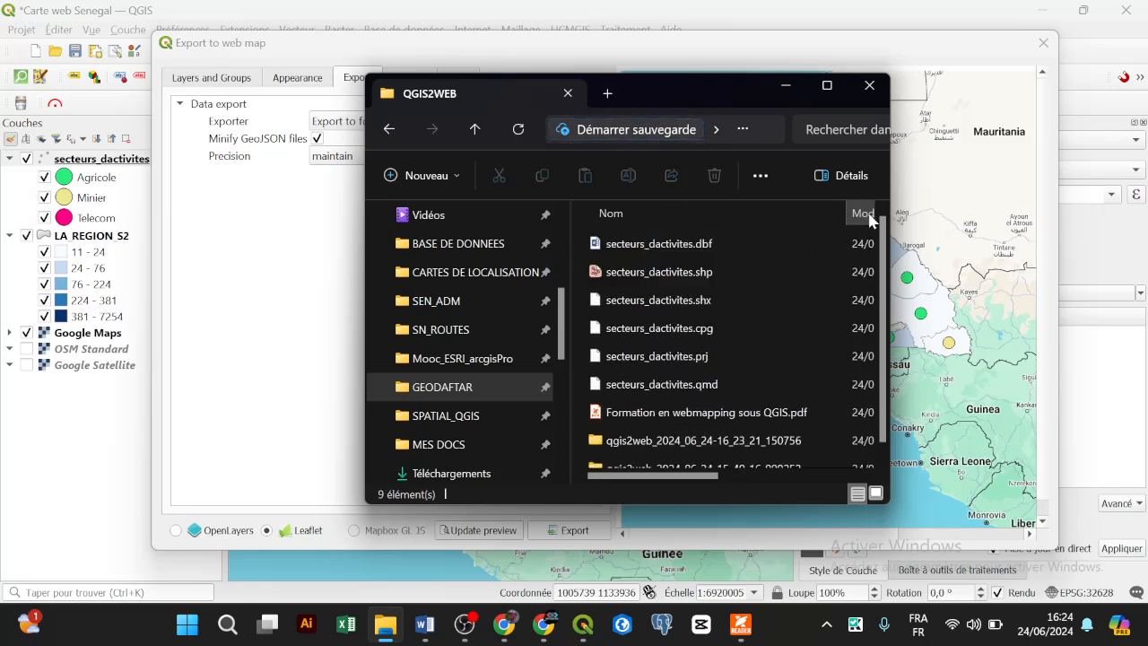
double_click(742, 449)
scroll(688, 245, "right", 2)
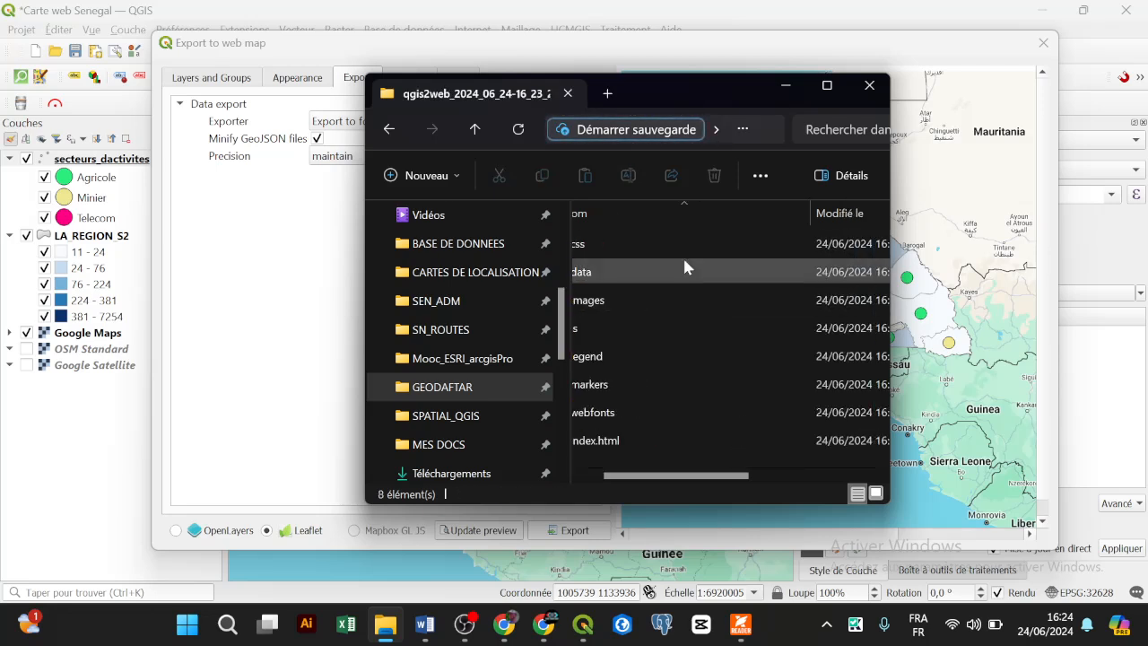
scroll(682, 256, "left", 2)
left_click(674, 448)
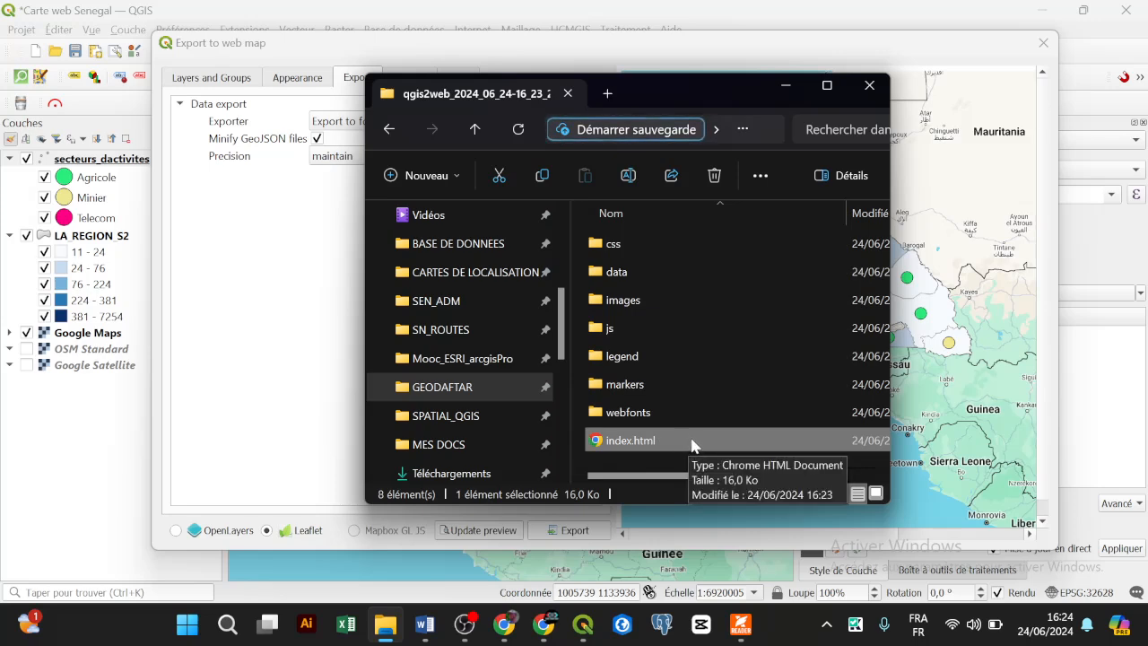
Step: Use index.html's Open with > Choose another app to browse the PC for a program
right_click(692, 444)
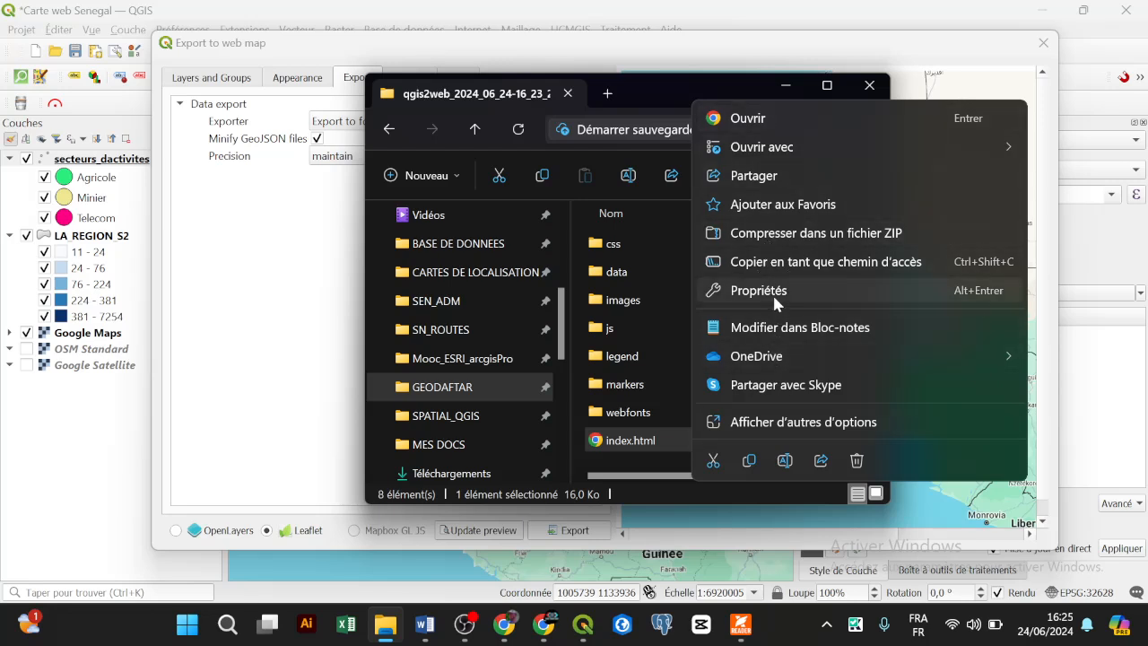
mouse_move(786, 150)
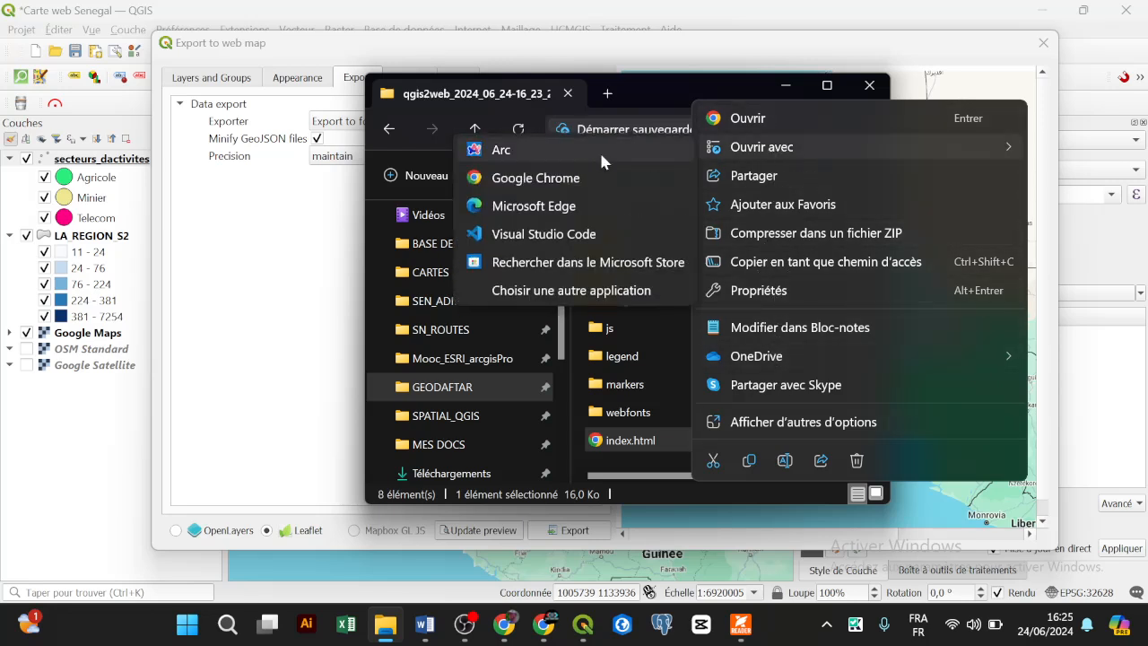
left_click(553, 302)
scroll(532, 287, "down", 3)
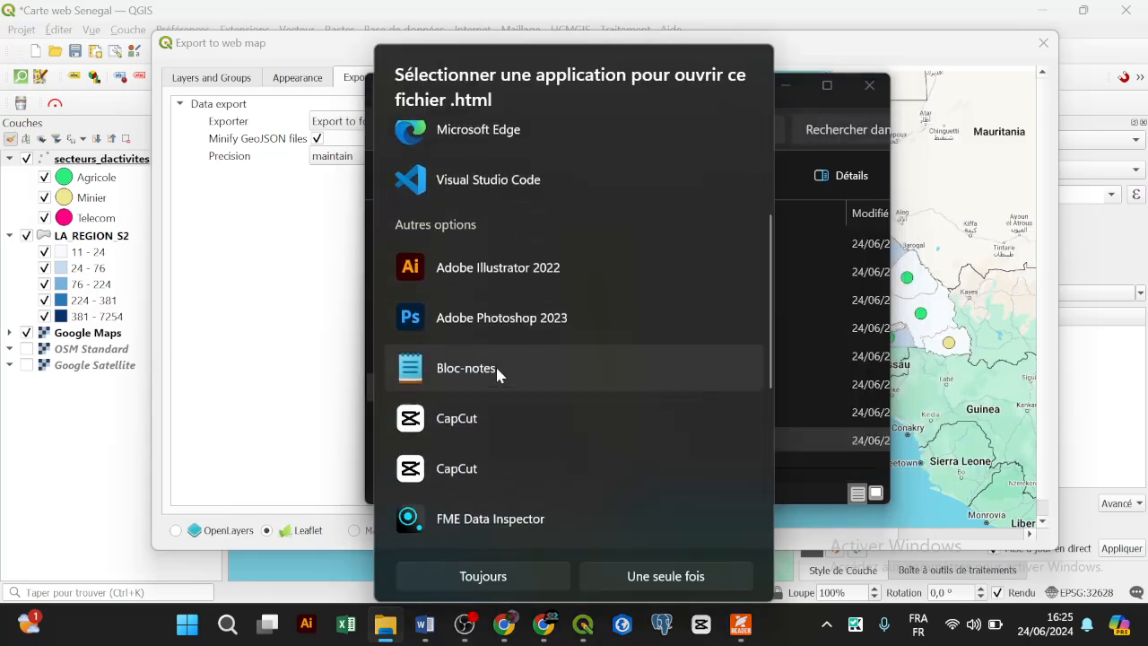
scroll(497, 373, "down", 5)
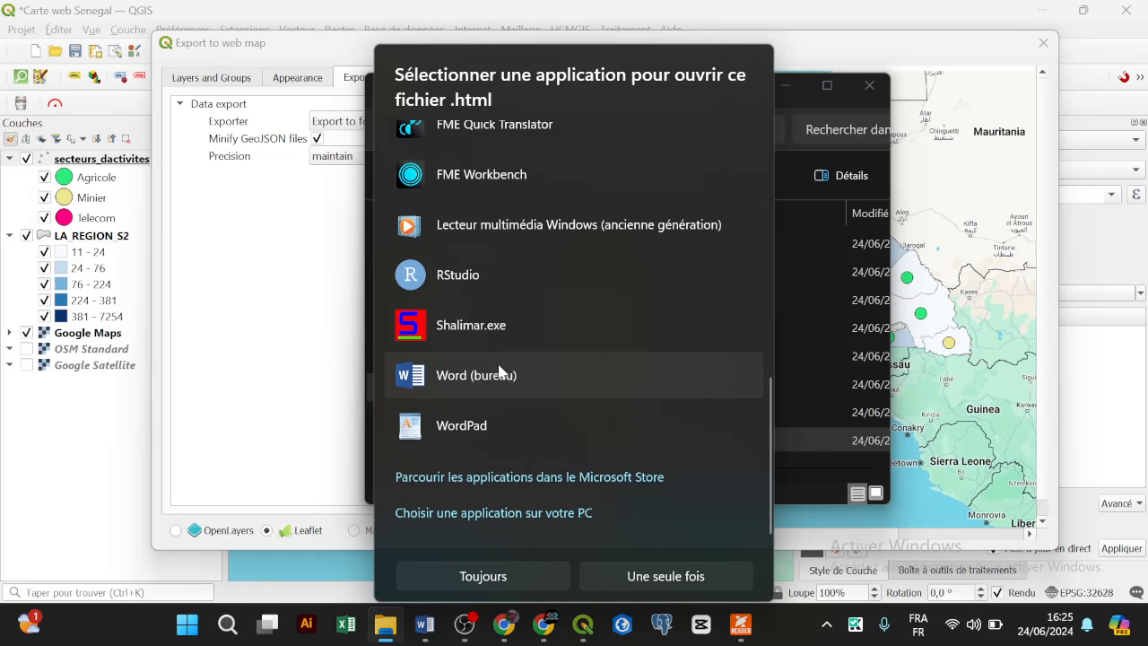
scroll(500, 356, "up", 1)
scroll(502, 355, "down", 1)
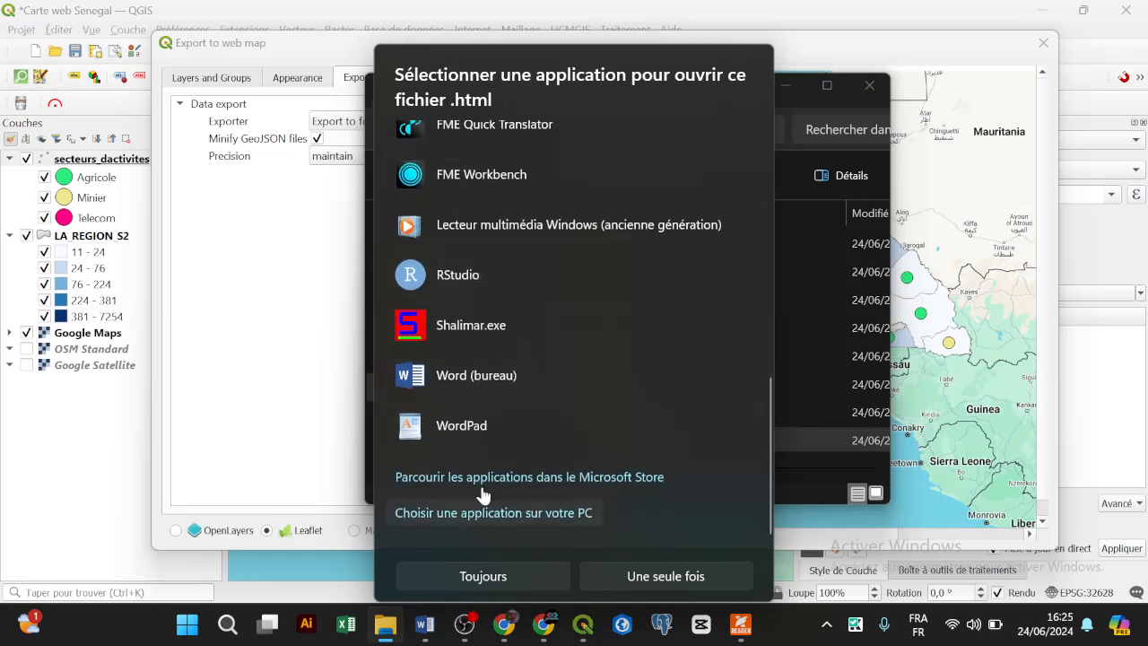
scroll(490, 341, "up", 8)
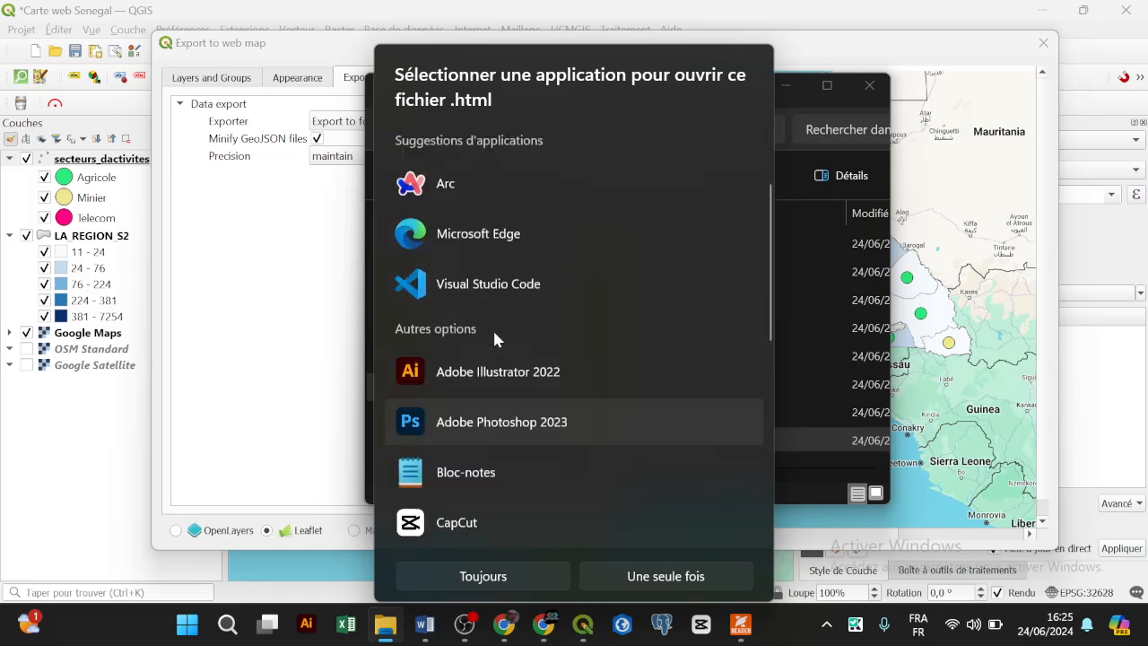
scroll(493, 330, "up", 2)
scroll(495, 332, "down", 8)
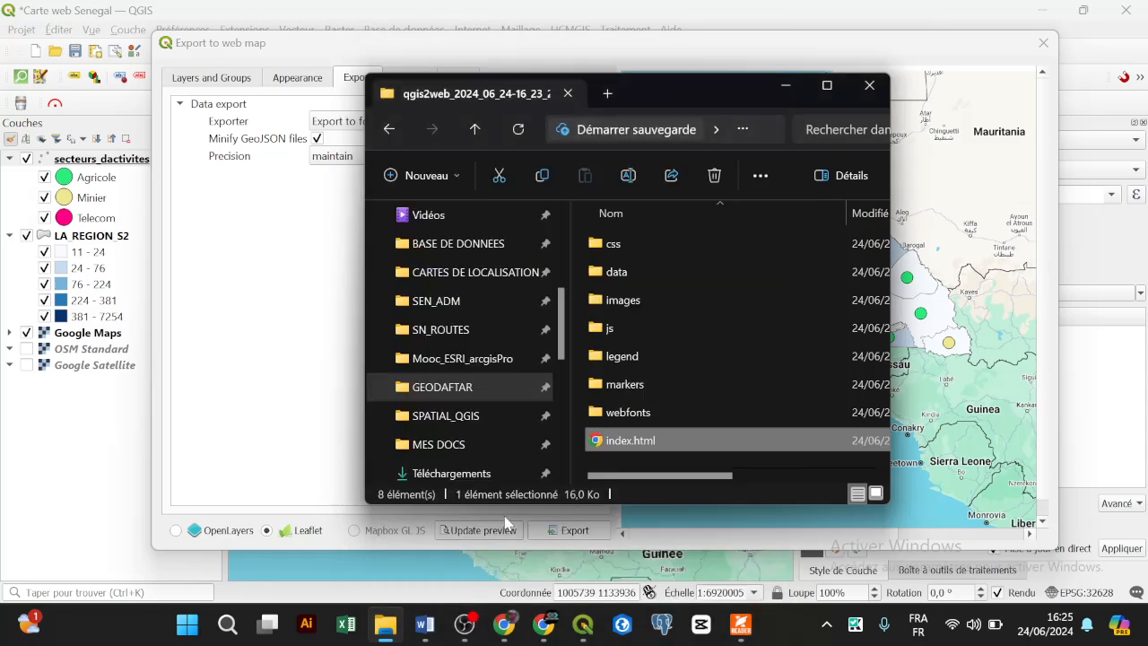
left_click(498, 515)
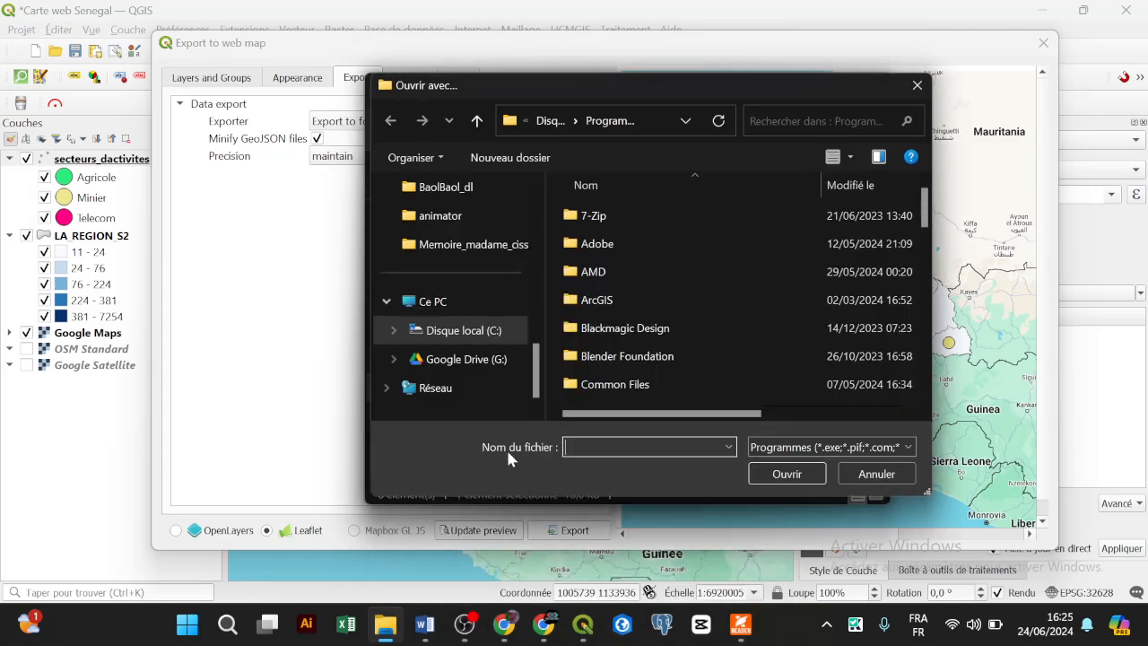
Step: Choose sublime_text.exe from Program Files > Sublime Text 3 as the app for index.html
scroll(622, 300, "down", 15)
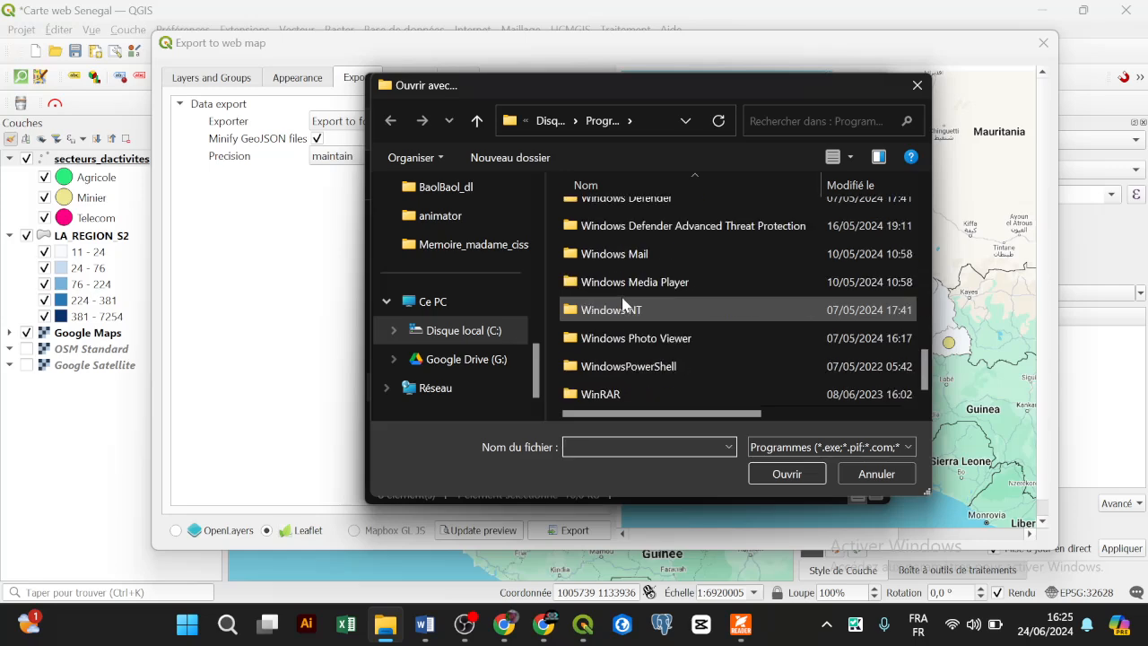
scroll(622, 303, "up", 15)
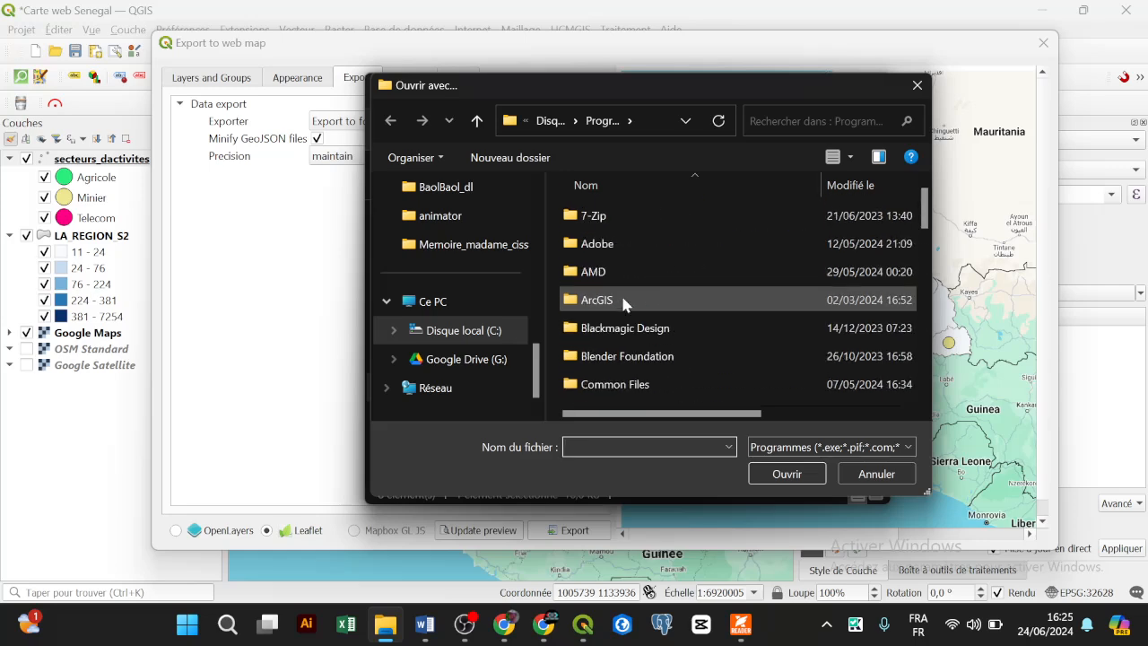
scroll(622, 303, "down", 6)
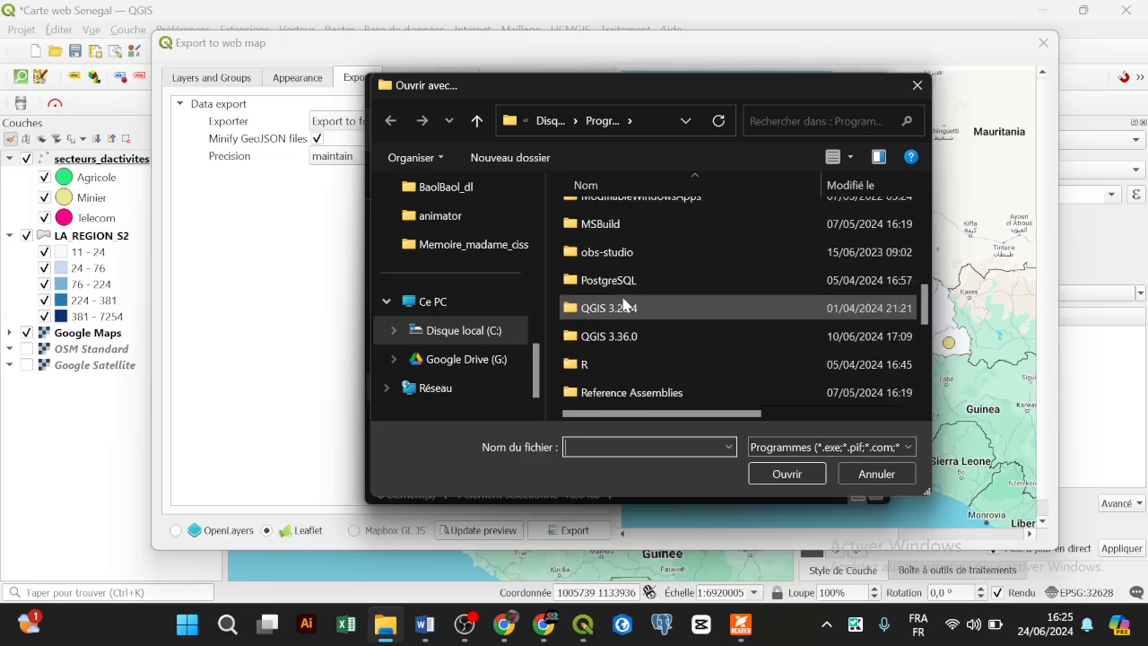
scroll(623, 303, "up", 1)
scroll(623, 303, "down", 3)
double_click(625, 306)
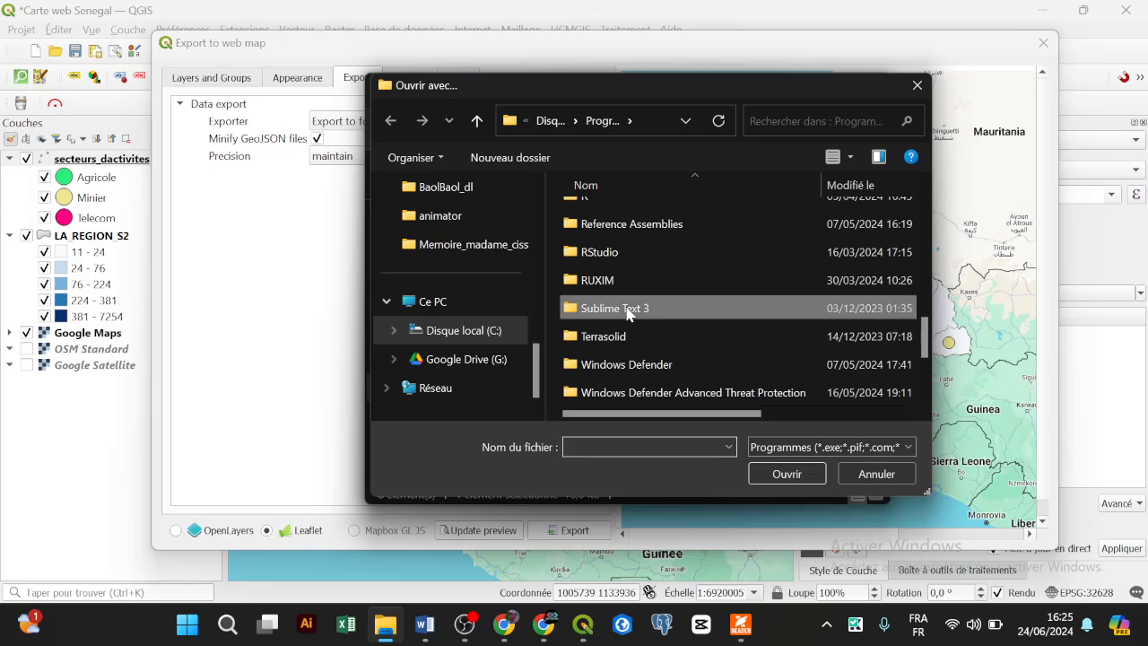
scroll(628, 313, "down", 1)
double_click(587, 335)
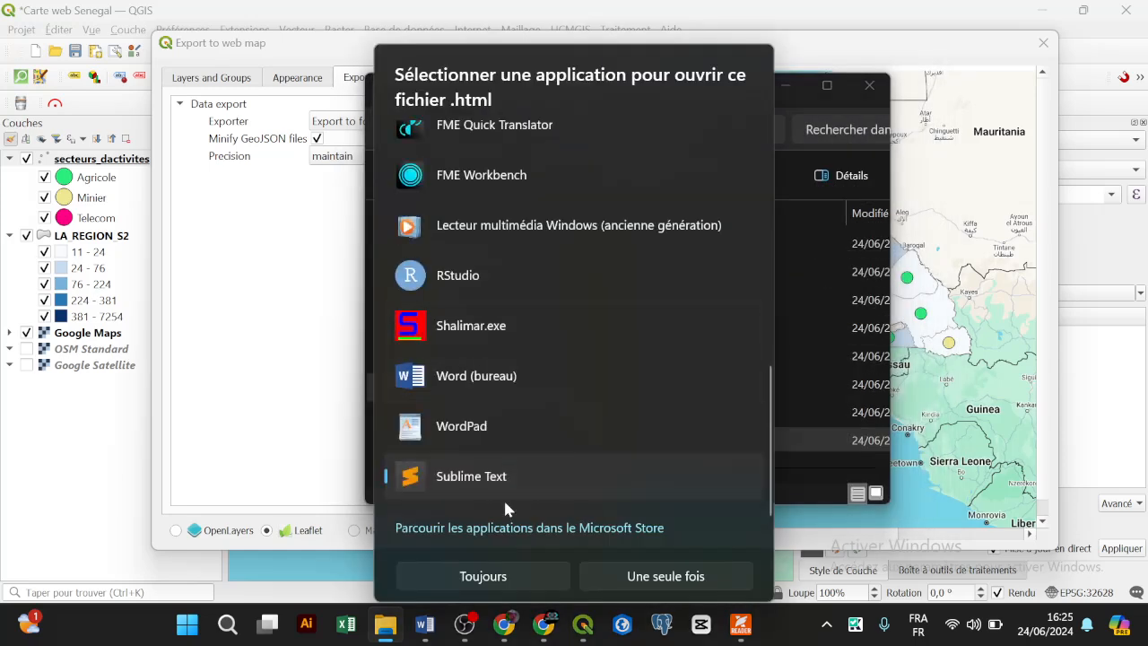
double_click(502, 484)
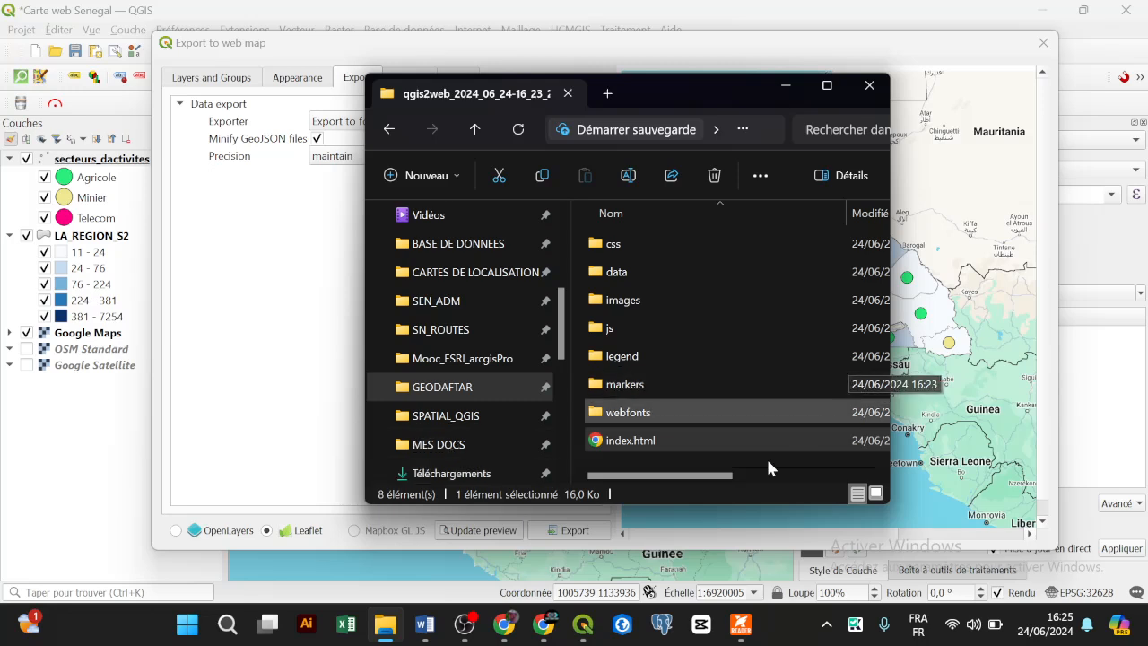
Step: Launch Sublime Text 3 by searching 'subli' in the Start menu
left_click(187, 627)
left_click(187, 628)
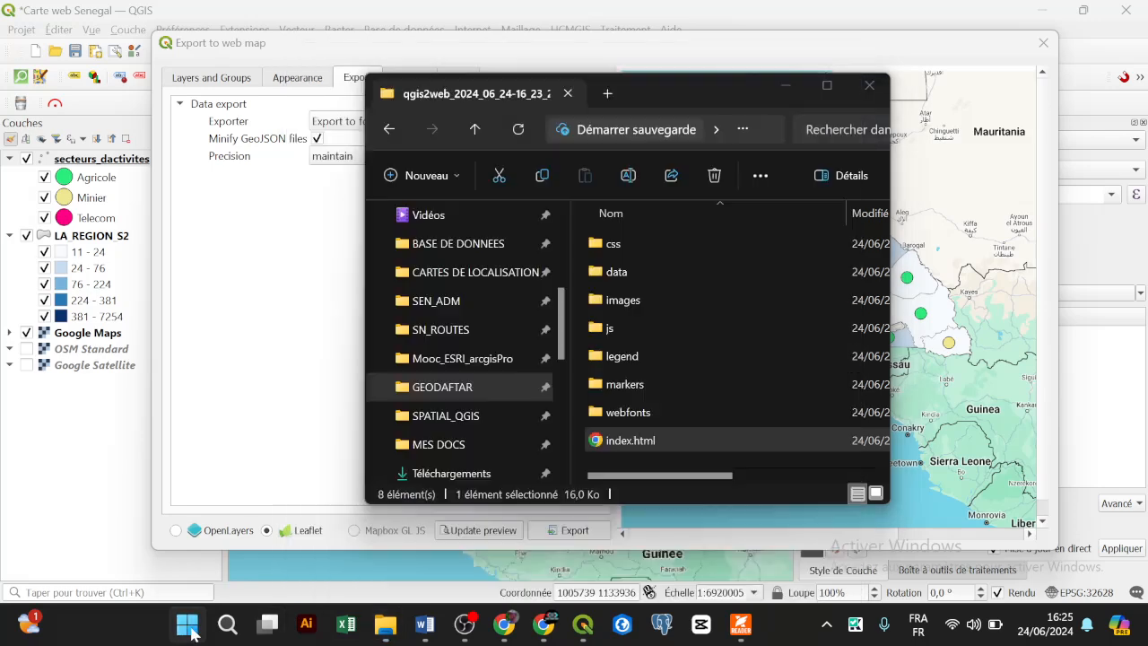
left_click(187, 627)
type("subli")
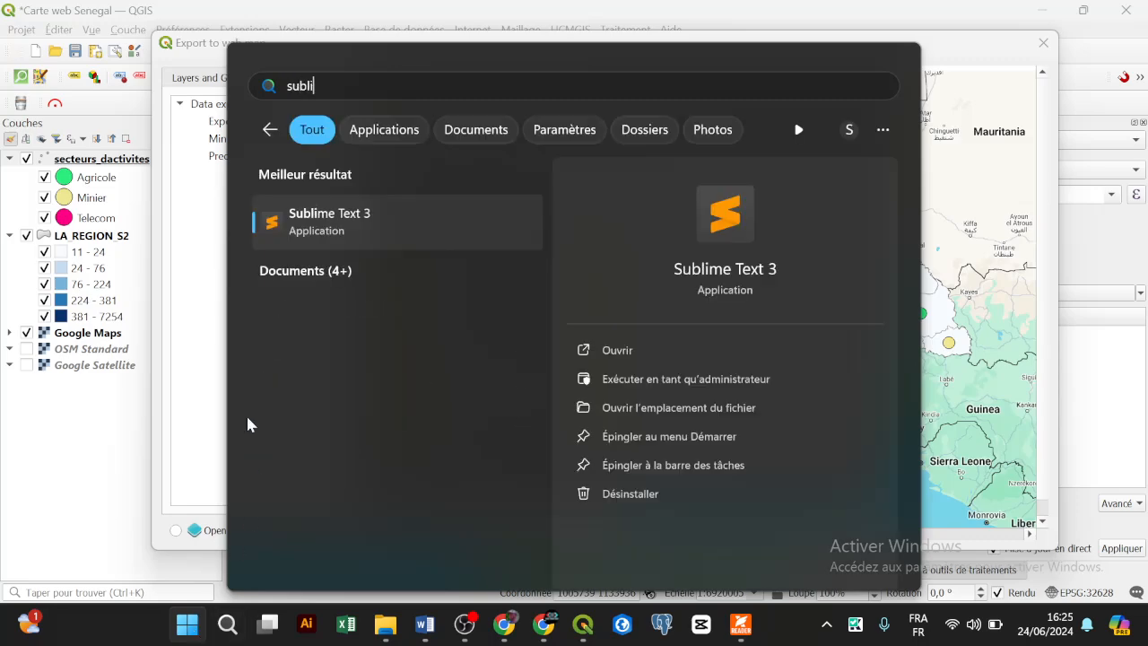
left_click(373, 202)
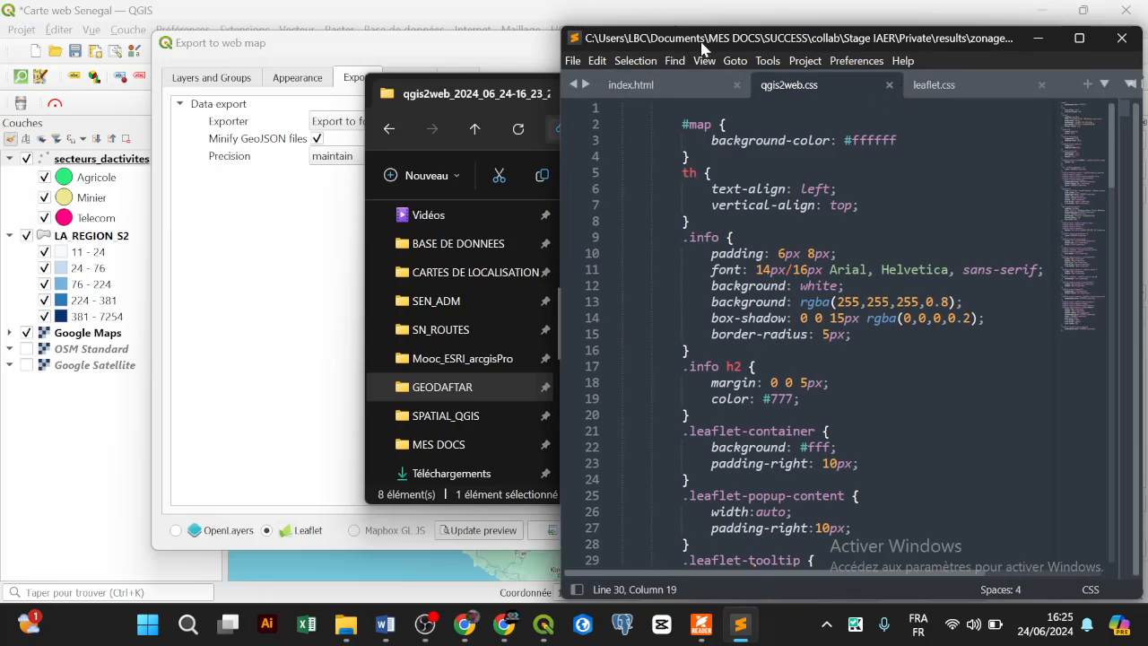
Step: Drag the new index.html into Sublime, close the other three tabs, and scroll its code
left_click_drag(701, 43, 710, 58)
left_click(484, 93)
left_click_drag(680, 93, 364, 69)
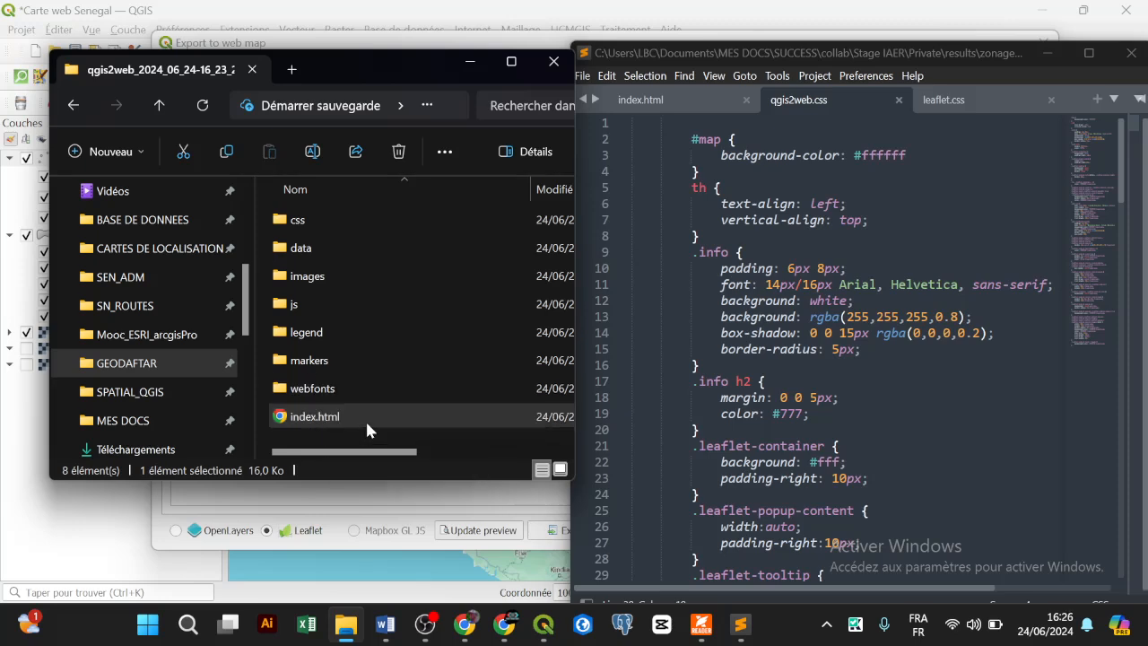
left_click_drag(315, 416, 966, 243)
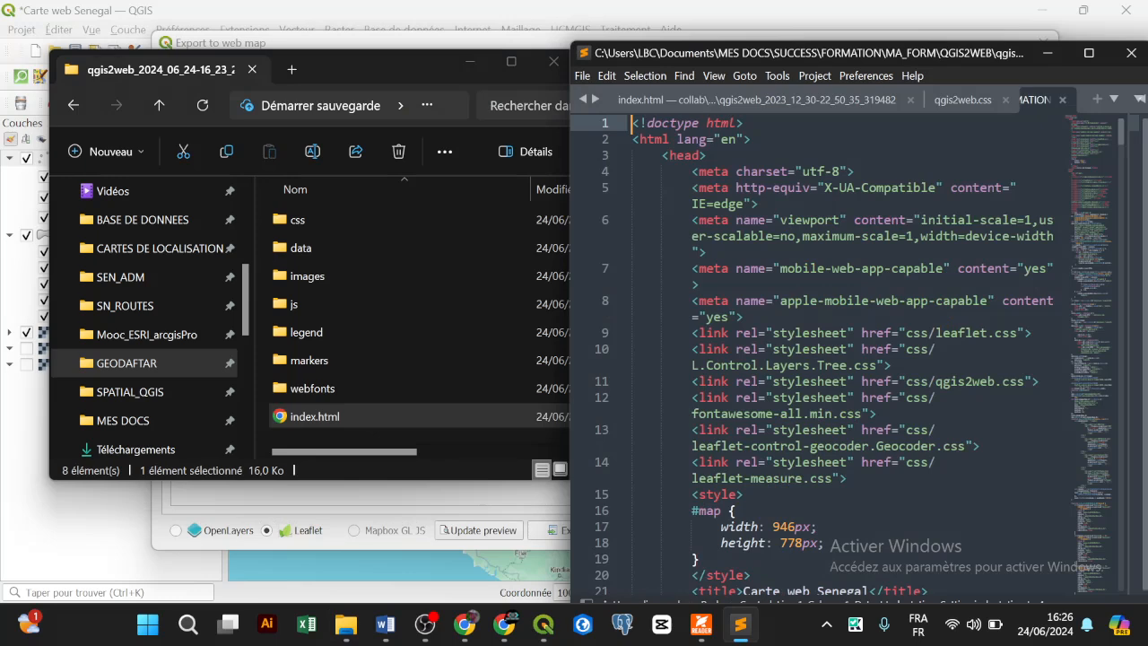
left_click(1006, 97)
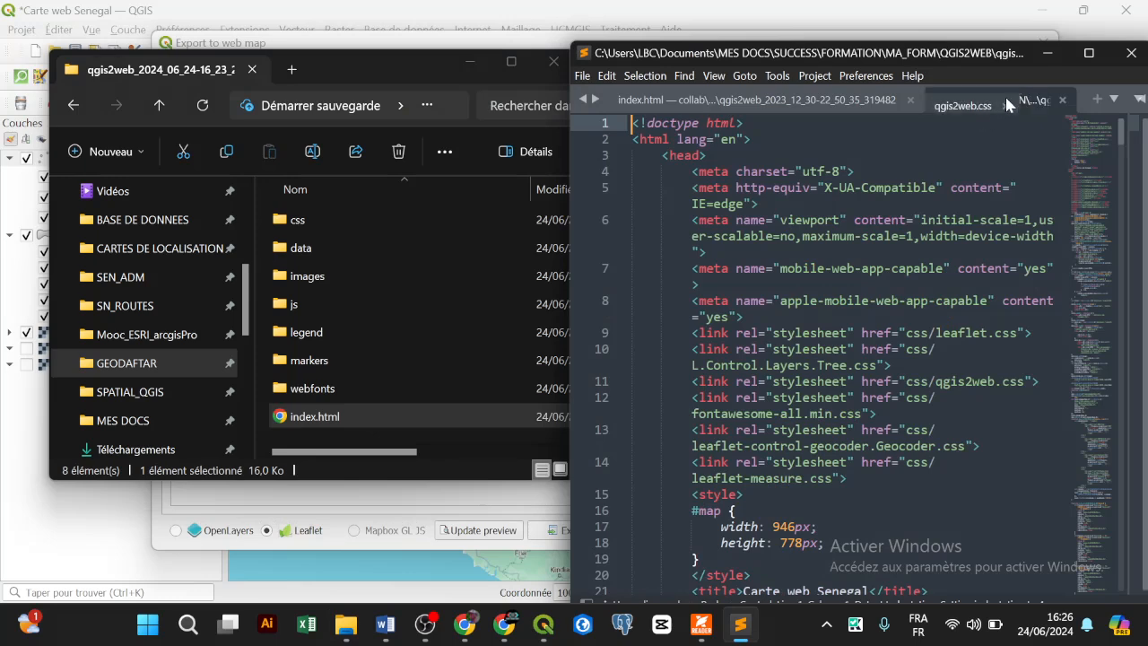
left_click(910, 100)
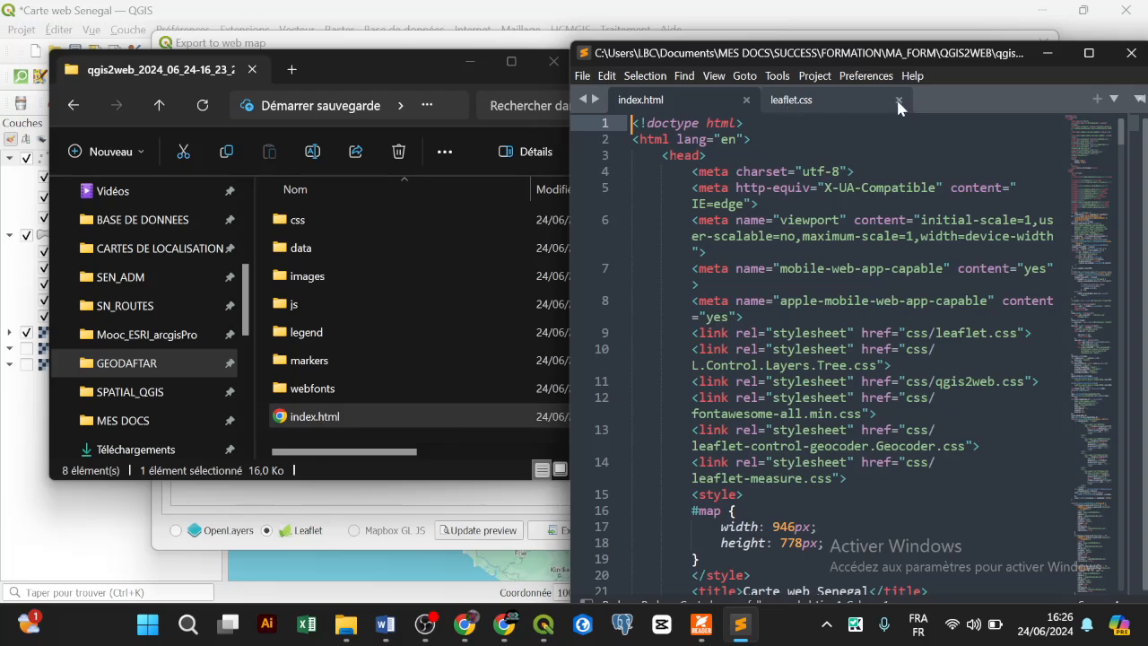
left_click(897, 101)
scroll(823, 355, "down", 15)
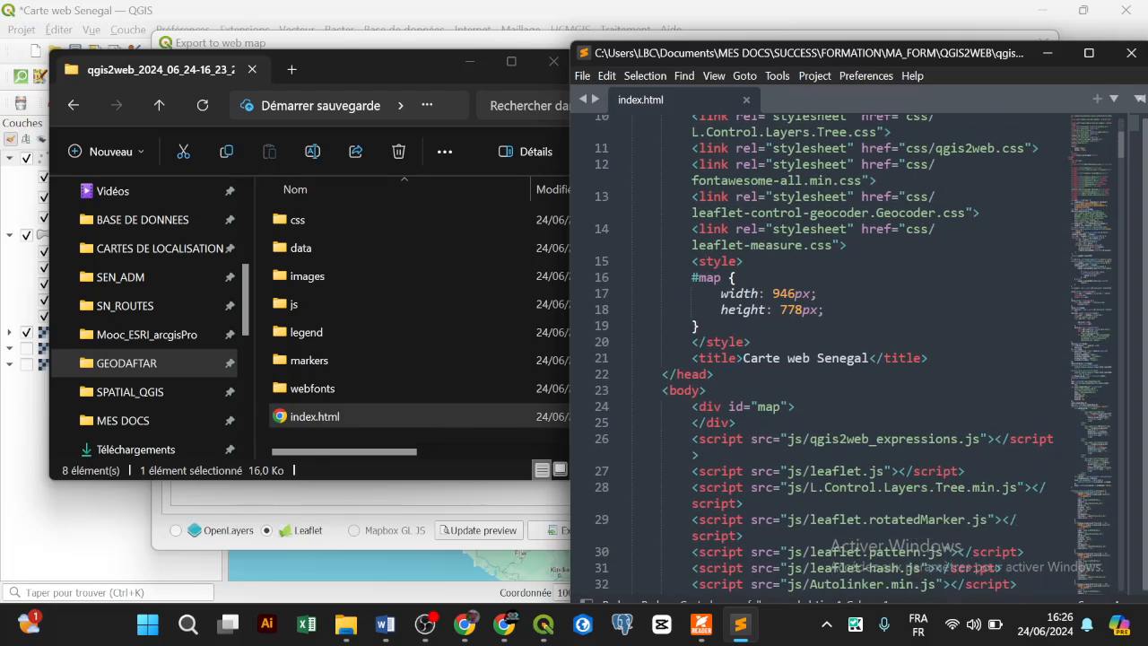
scroll(849, 355, "down", 20)
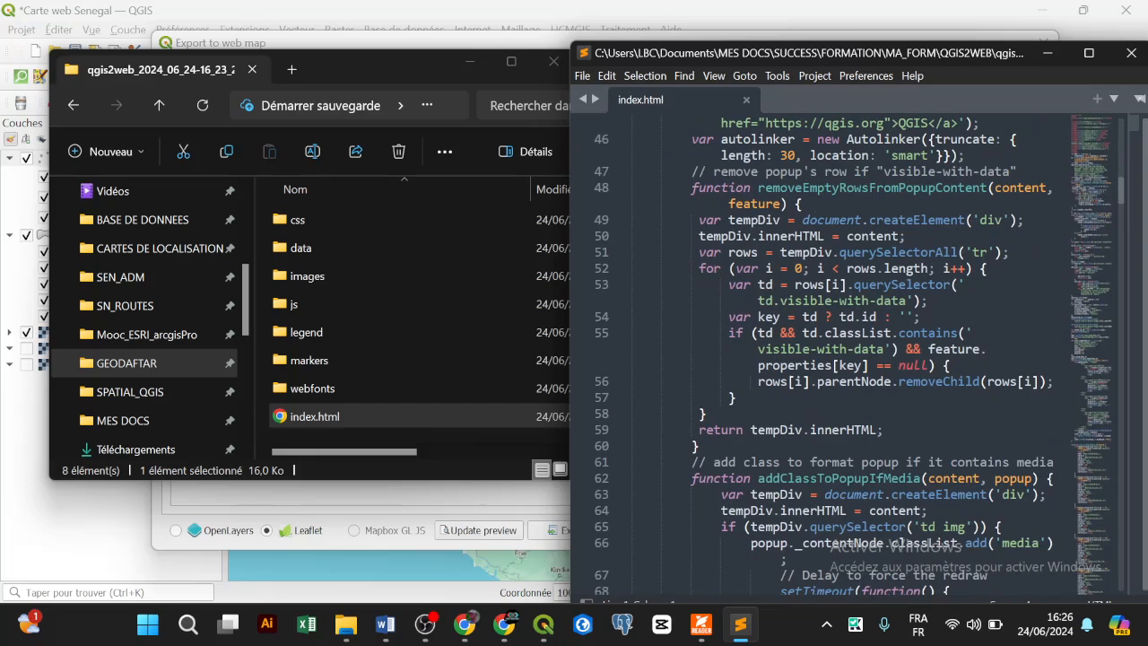
scroll(849, 355, "down", 2)
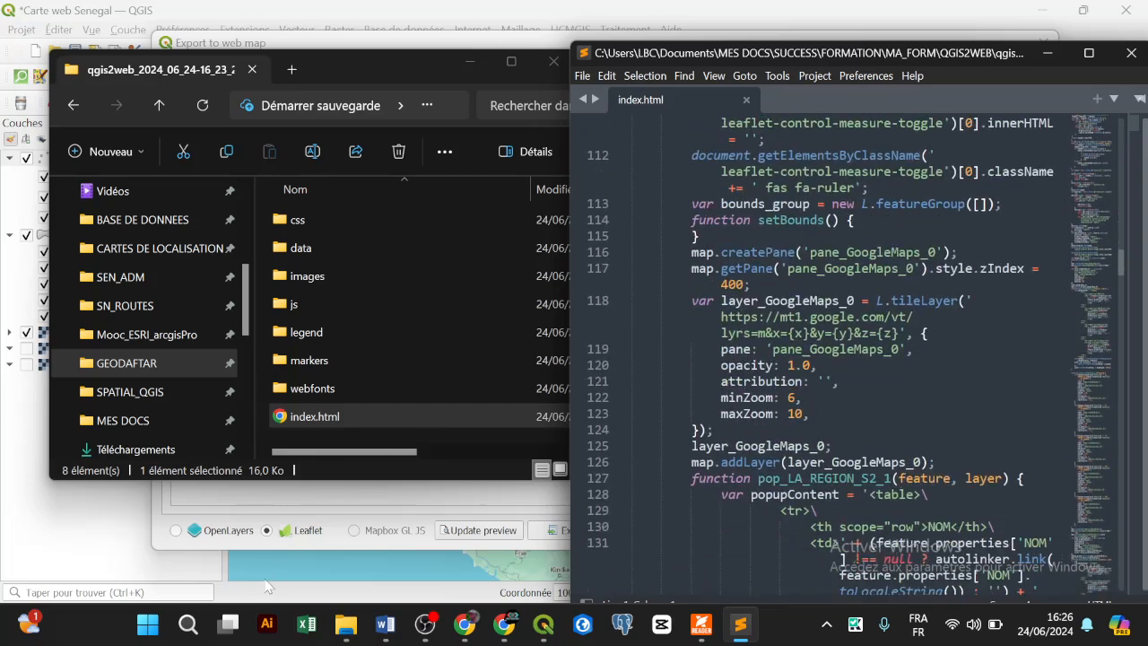
Step: Close the Google and older map tabs, then open Tambacounda's popup on the new map
left_click(503, 624)
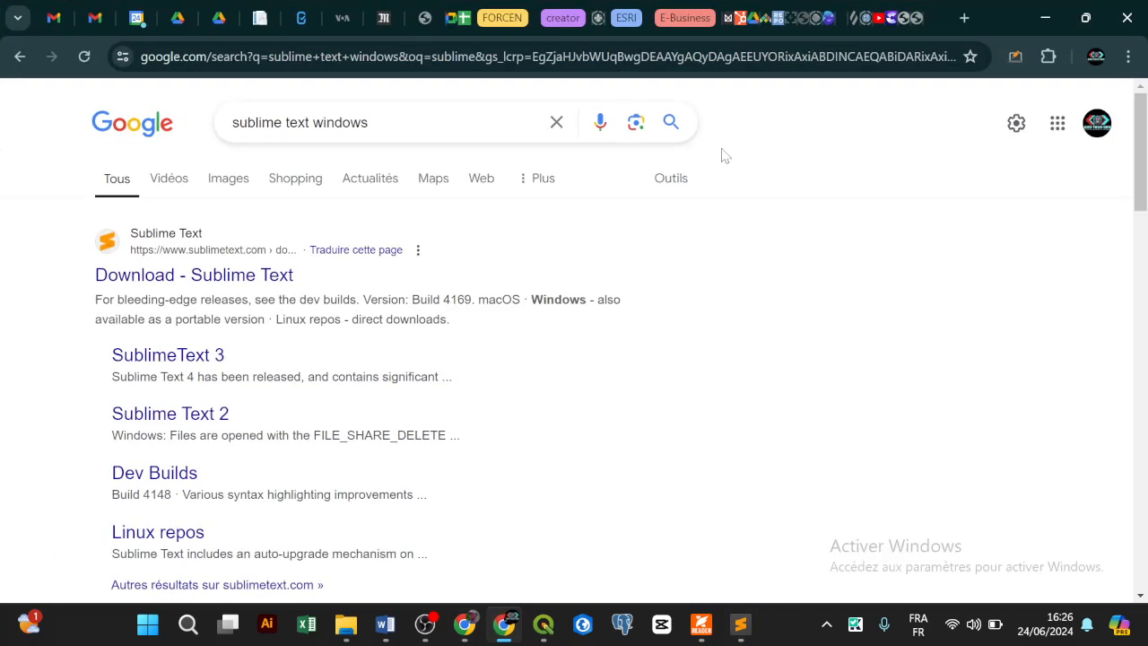
left_click(921, 17)
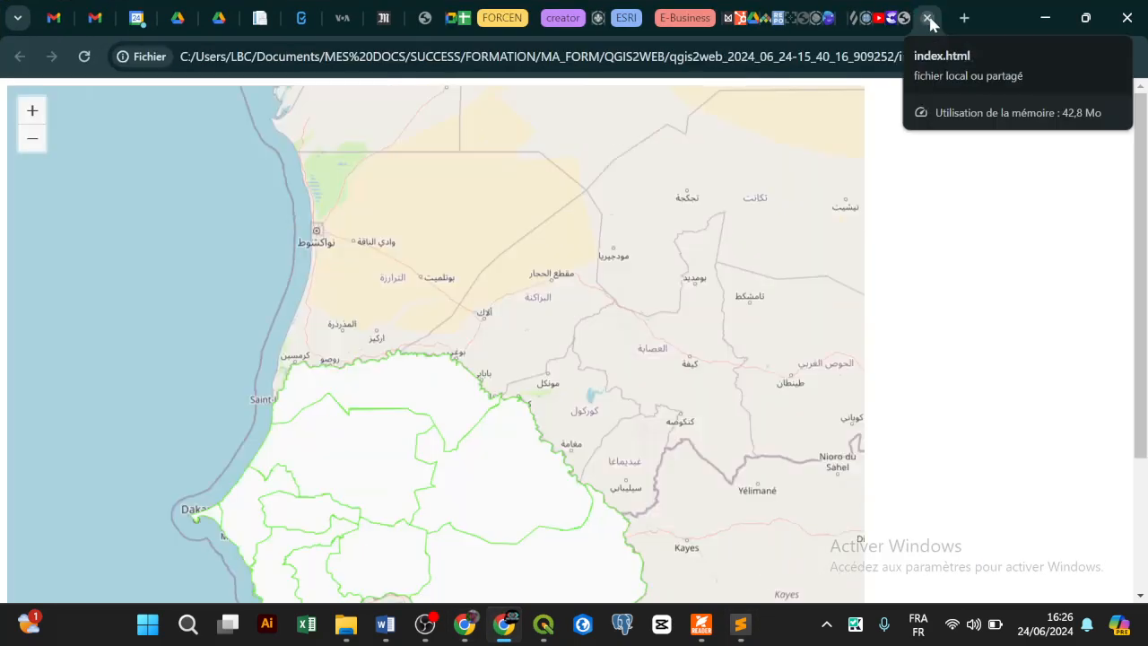
left_click(928, 18)
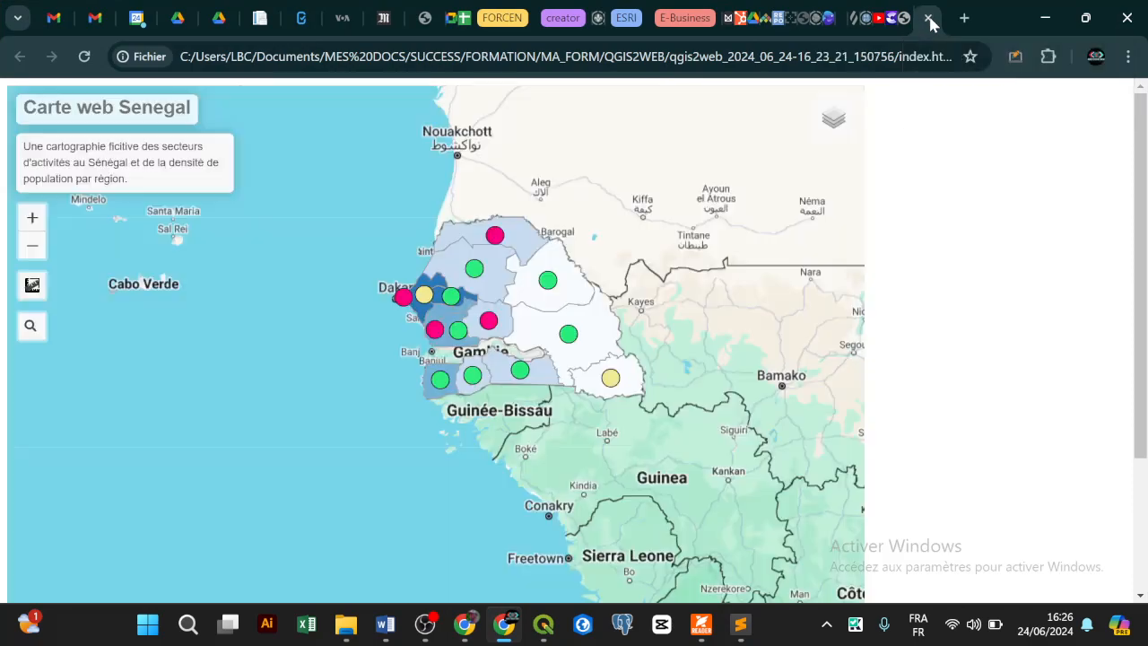
left_click(1045, 20)
scroll(849, 355, "up", 7)
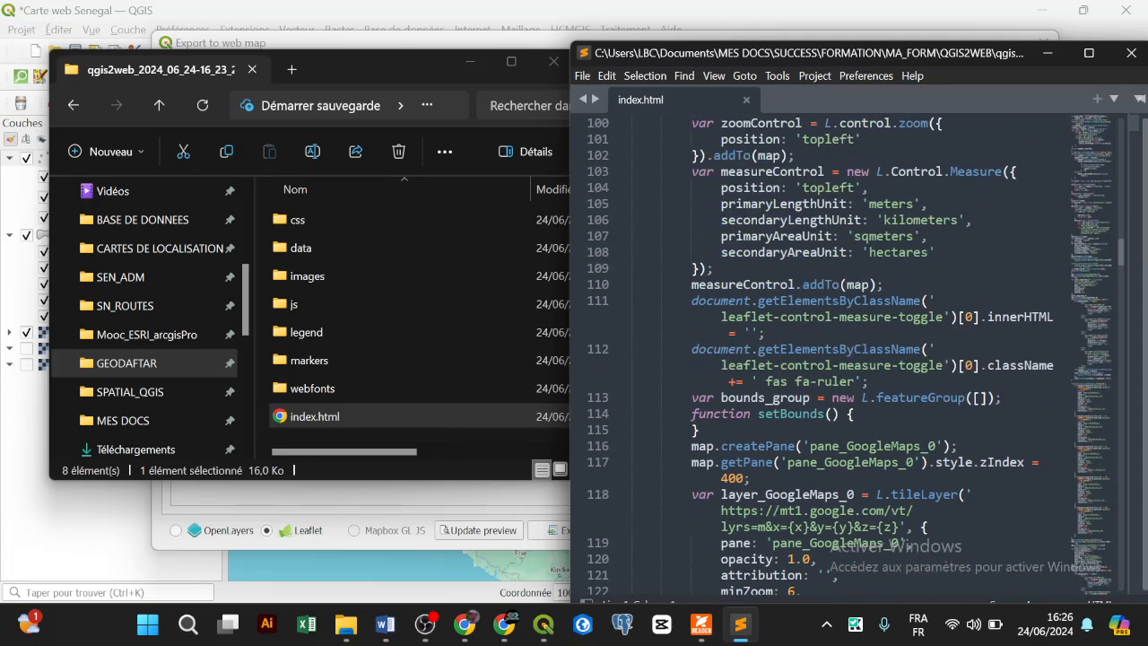
scroll(849, 355, "down", 2)
scroll(849, 355, "down", 15)
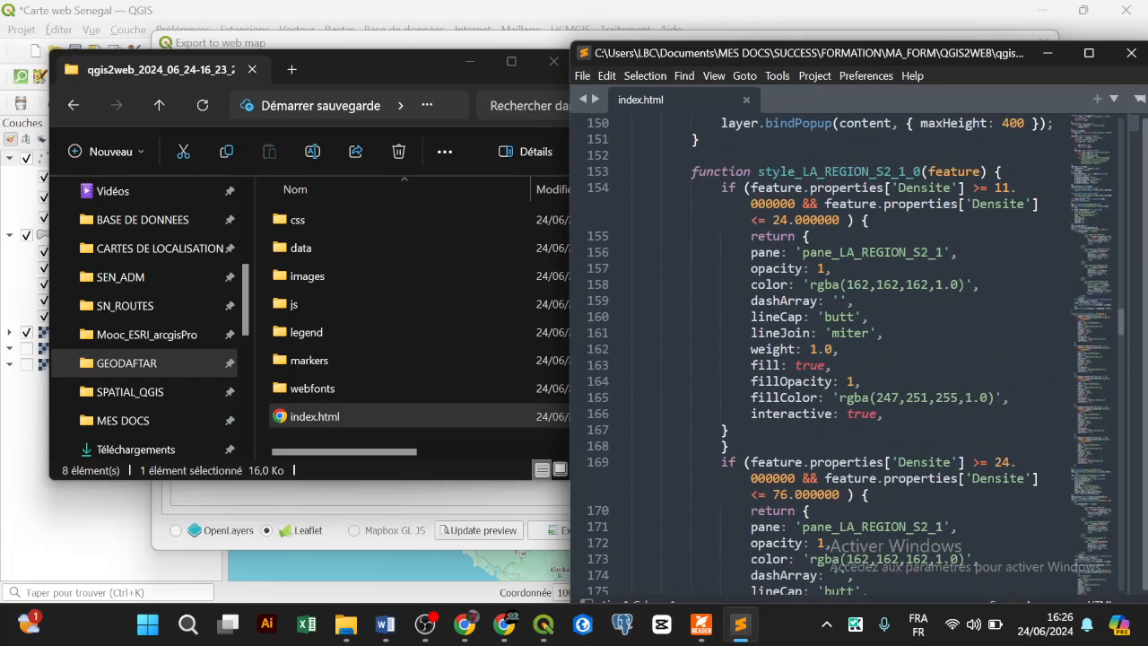
left_click(504, 624)
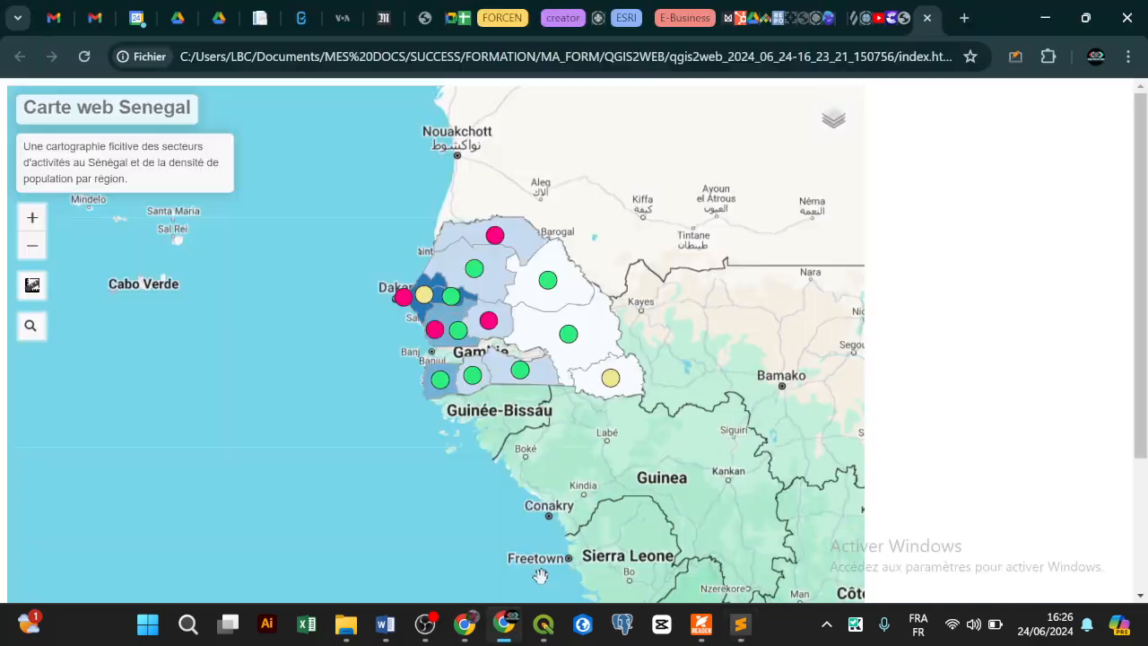
left_click(542, 335)
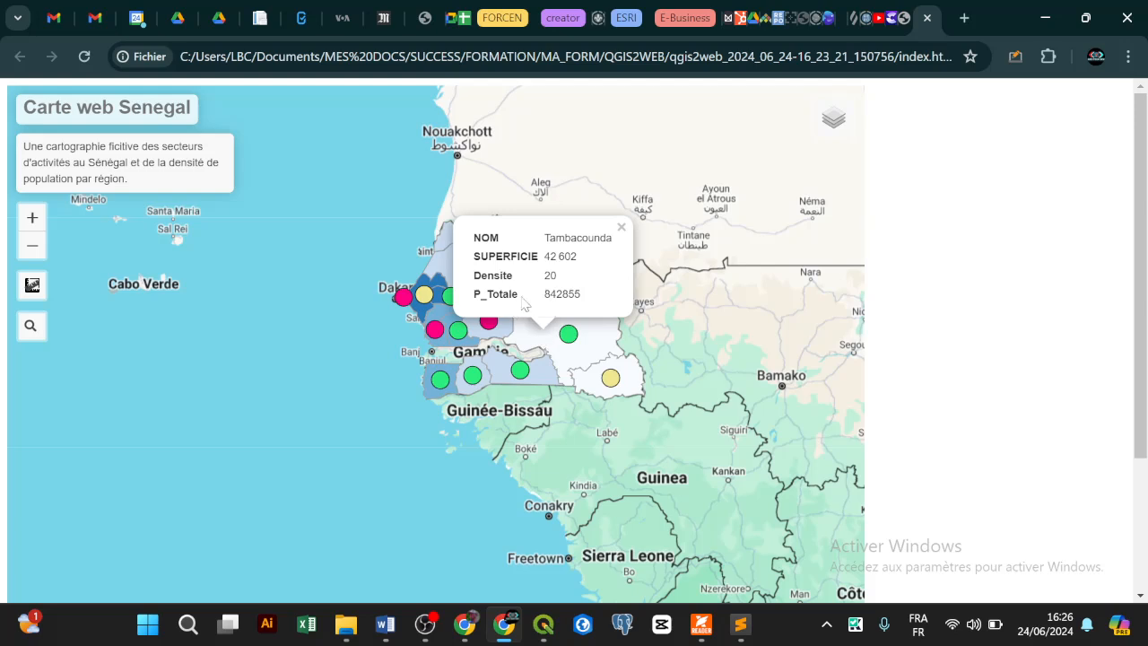
mouse_move(835, 134)
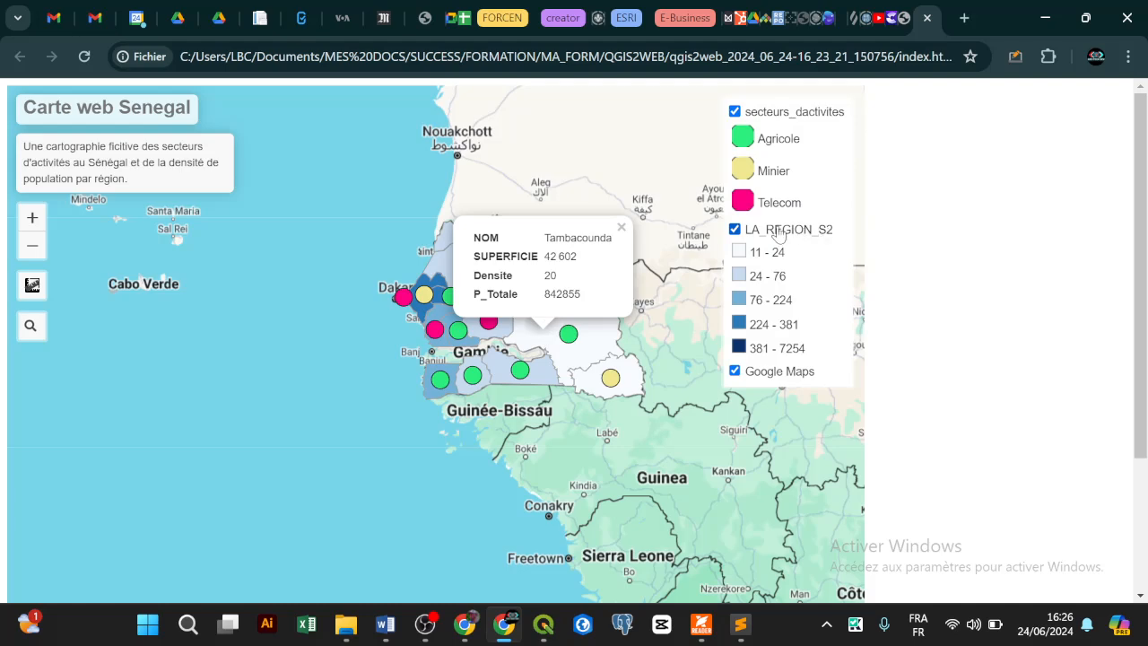
Step: Scroll through the Densite-based style_LA_REGION_S2_1_0 fill rules in index.html
left_click(744, 632)
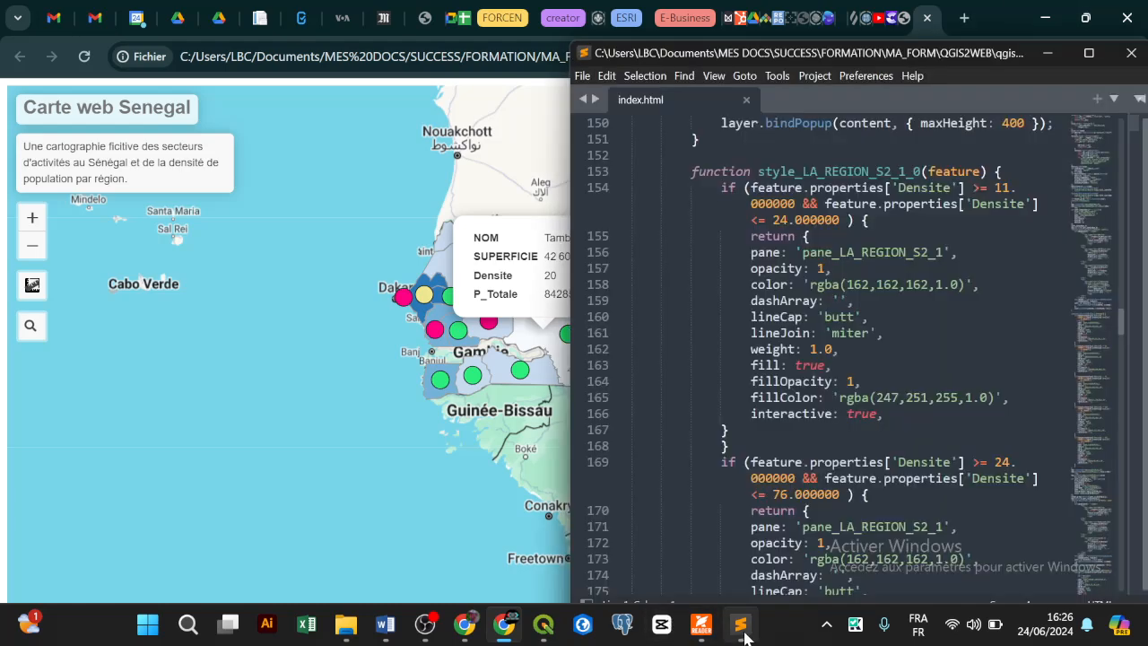
scroll(842, 358, "up", 1)
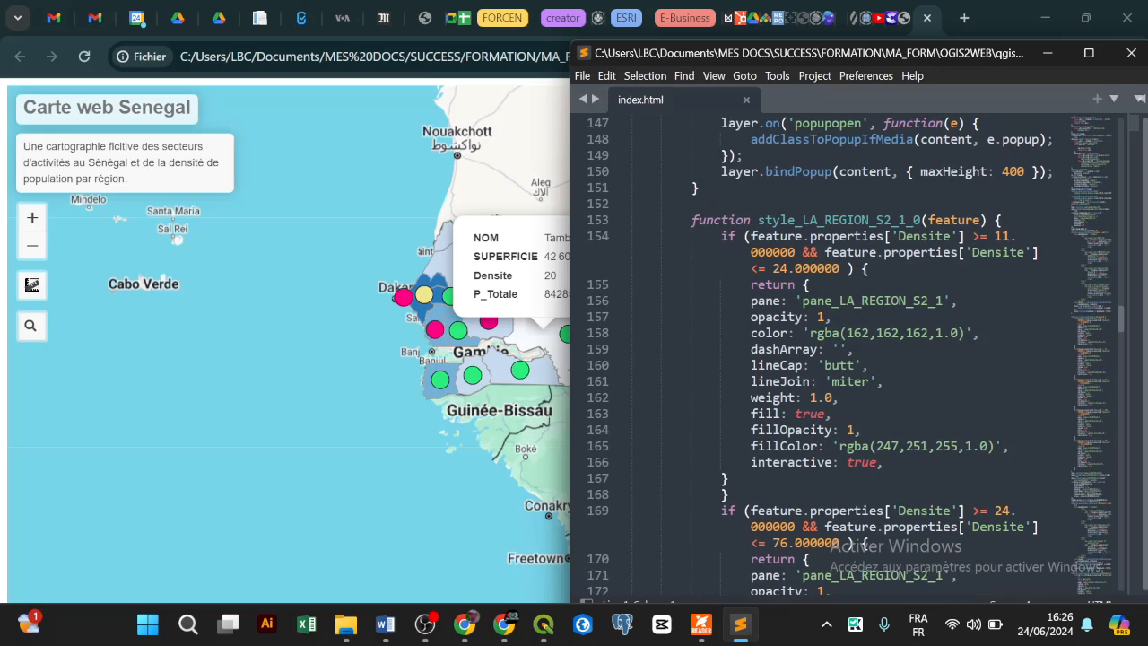
scroll(842, 359, "up", 2)
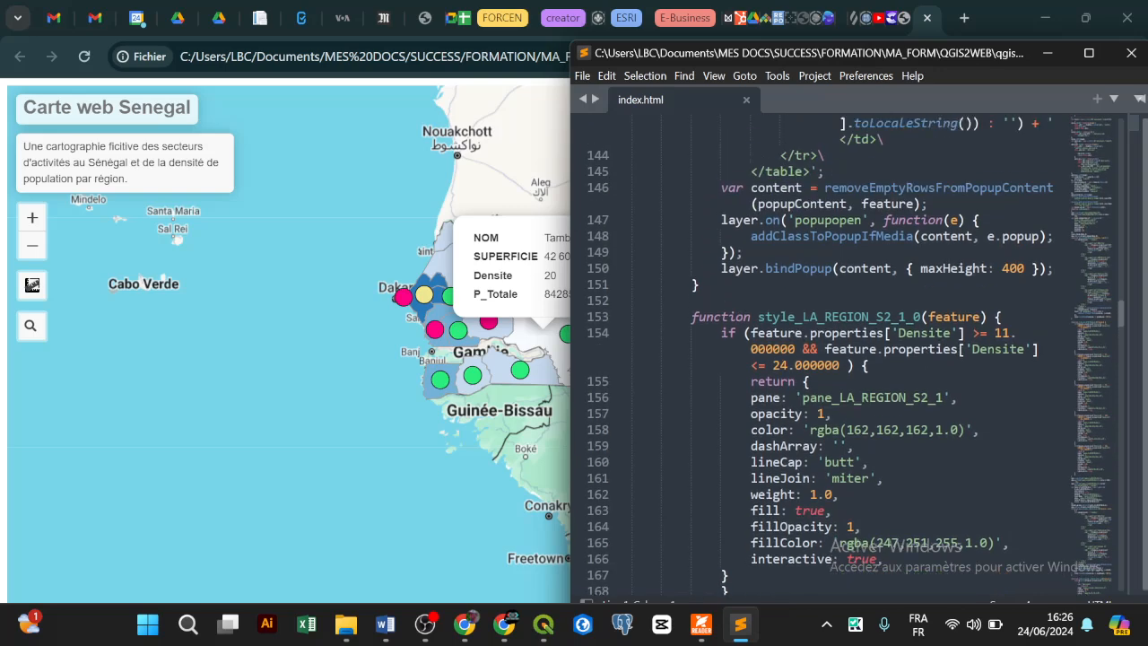
scroll(842, 359, "up", 1)
scroll(842, 358, "down", 9)
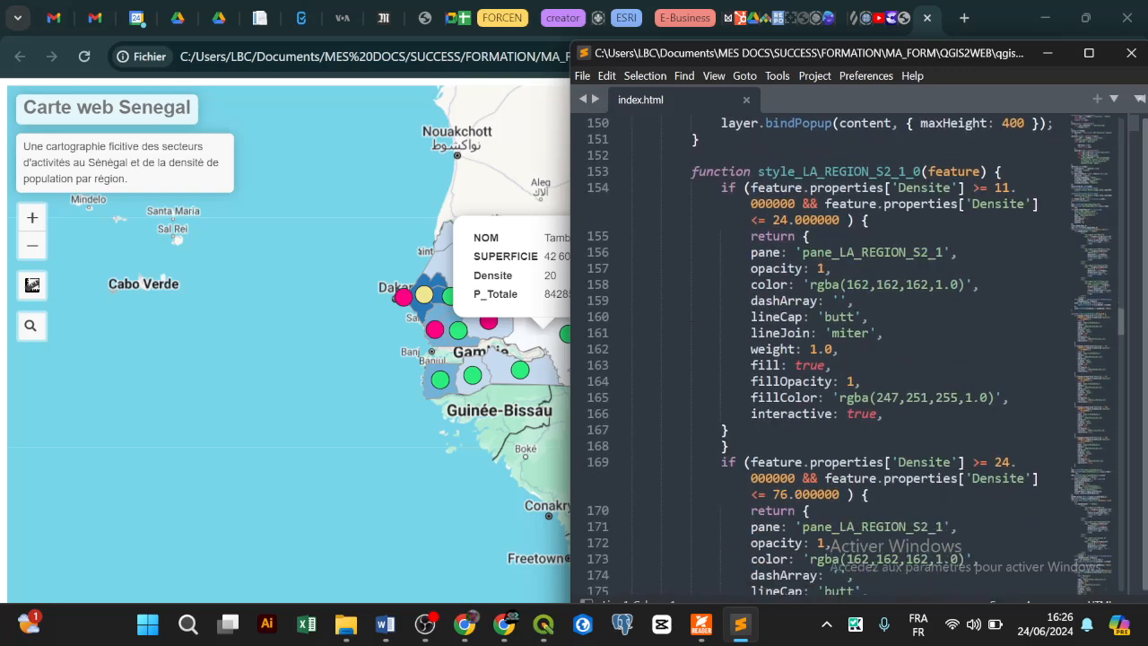
scroll(842, 358, "down", 6)
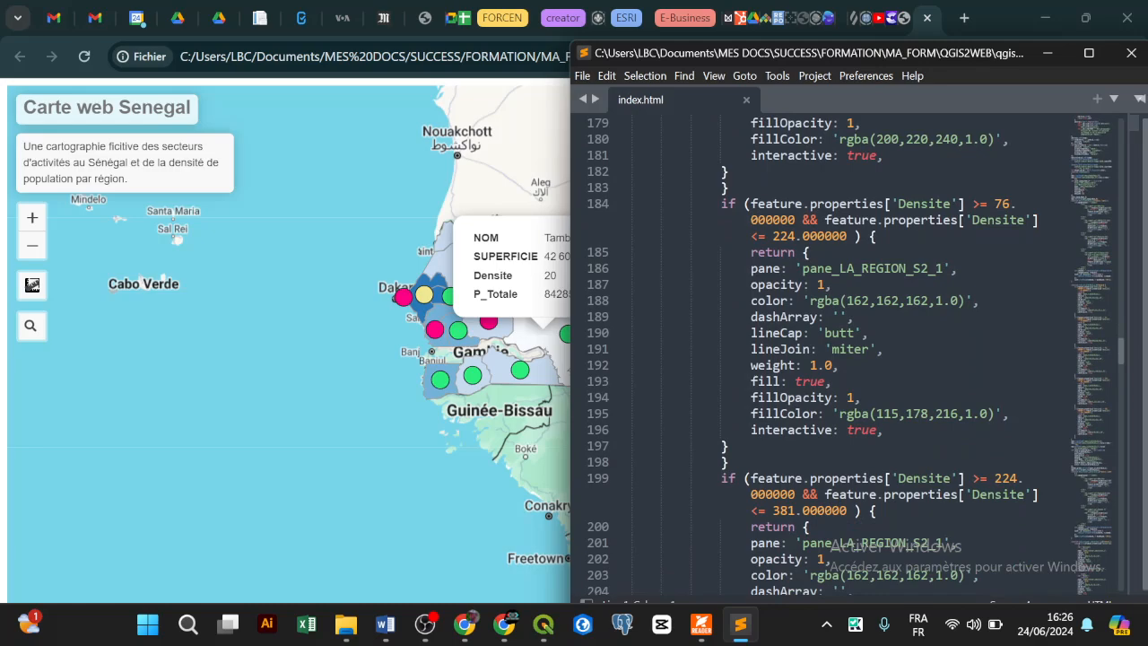
scroll(849, 355, "down", 7)
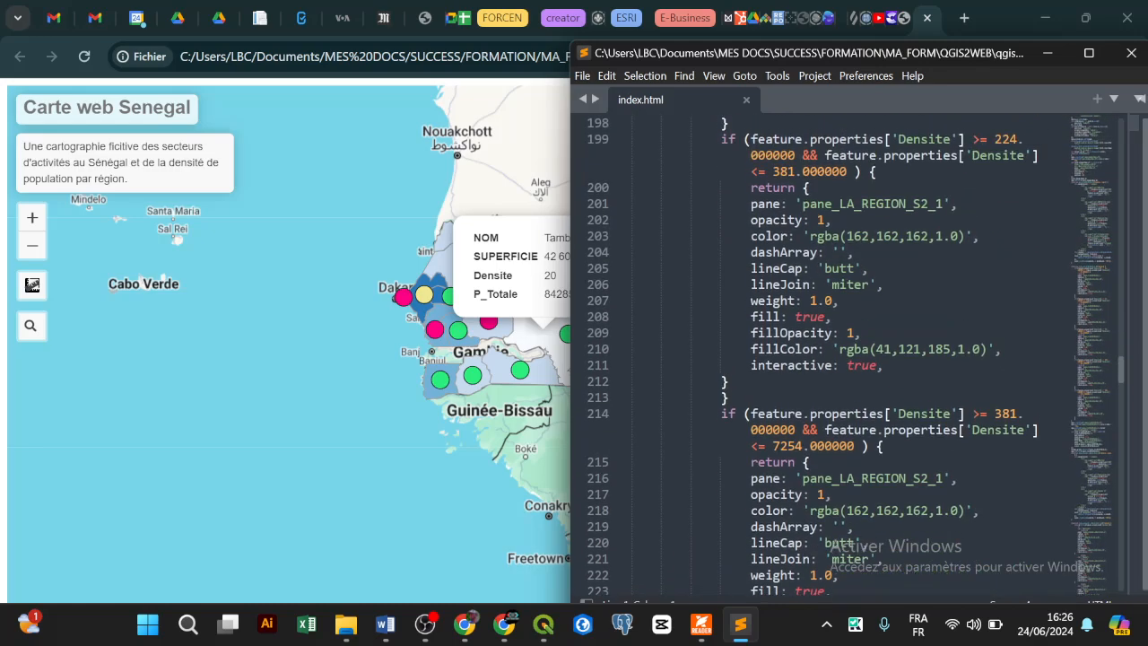
scroll(850, 355, "down", 9)
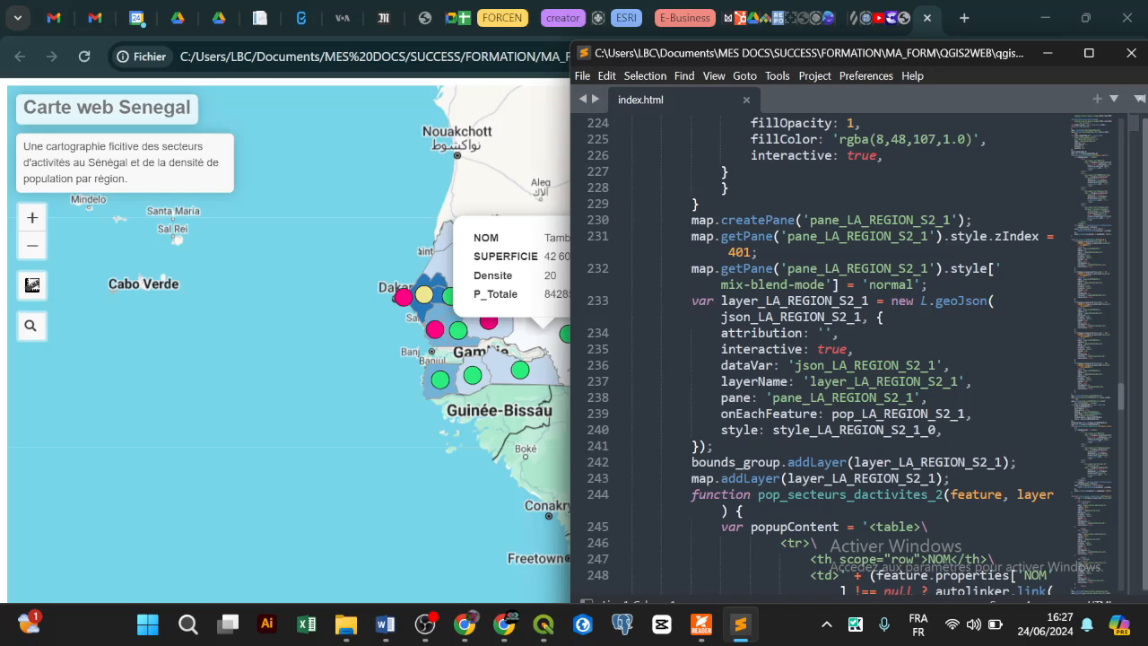
Step: Scroll through index.html's legend code and highlight an img tag
scroll(849, 355, "down", 3)
scroll(849, 355, "down", 1)
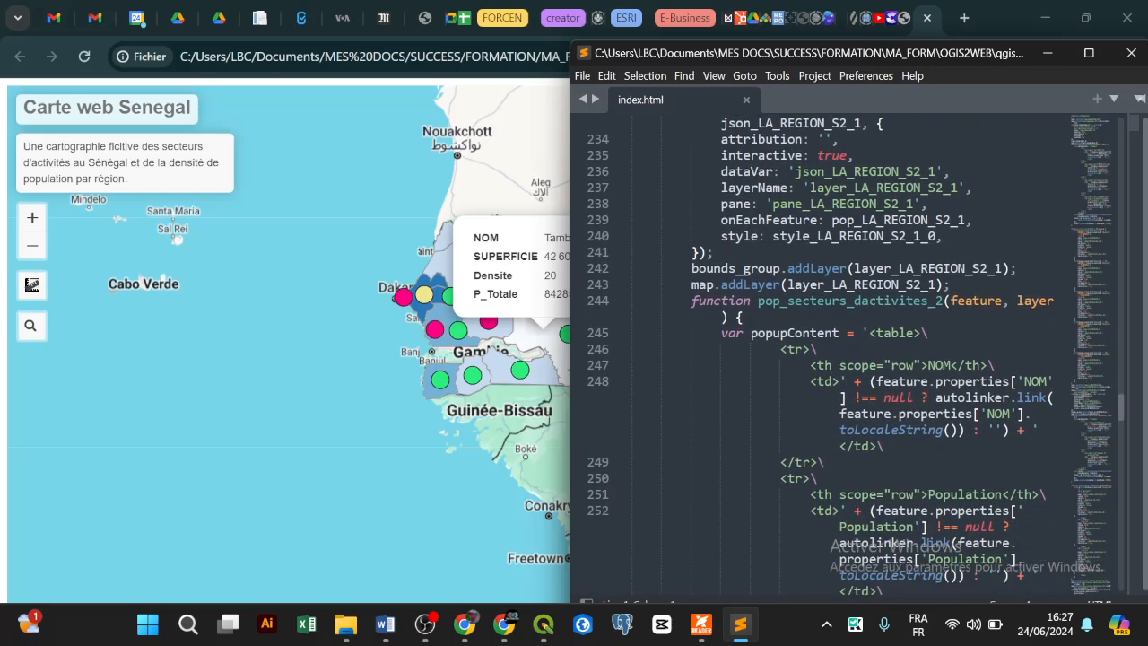
scroll(849, 355, "down", 4)
scroll(849, 355, "down", 1)
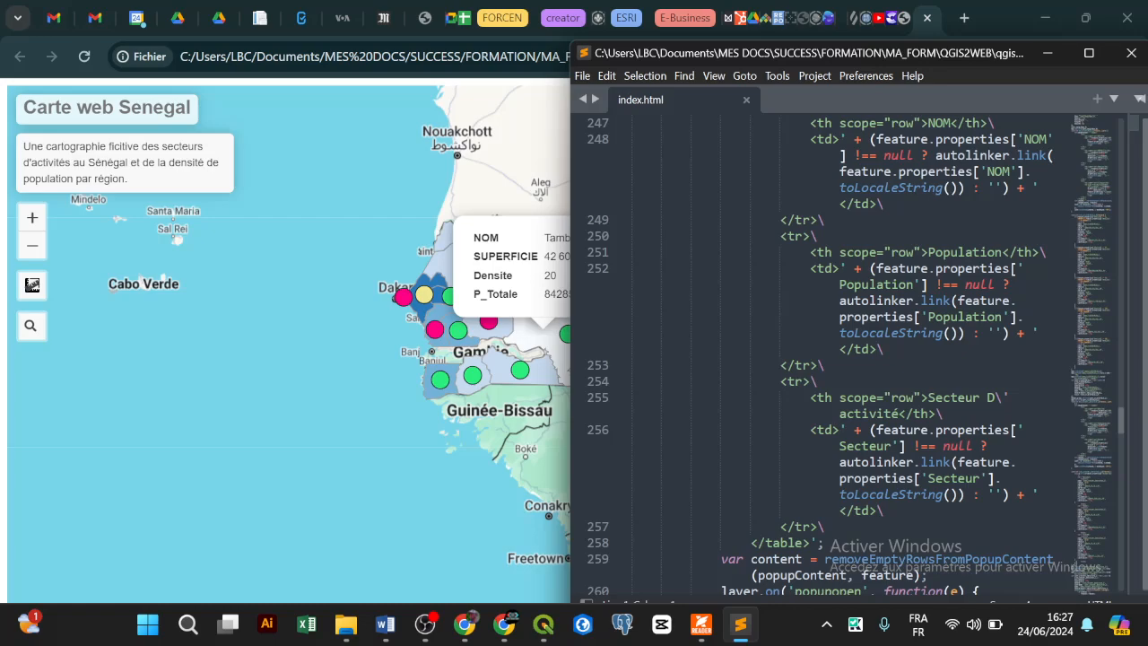
scroll(849, 355, "down", 1)
scroll(849, 355, "up", 1)
scroll(849, 355, "up", 4)
scroll(849, 356, "up", 20)
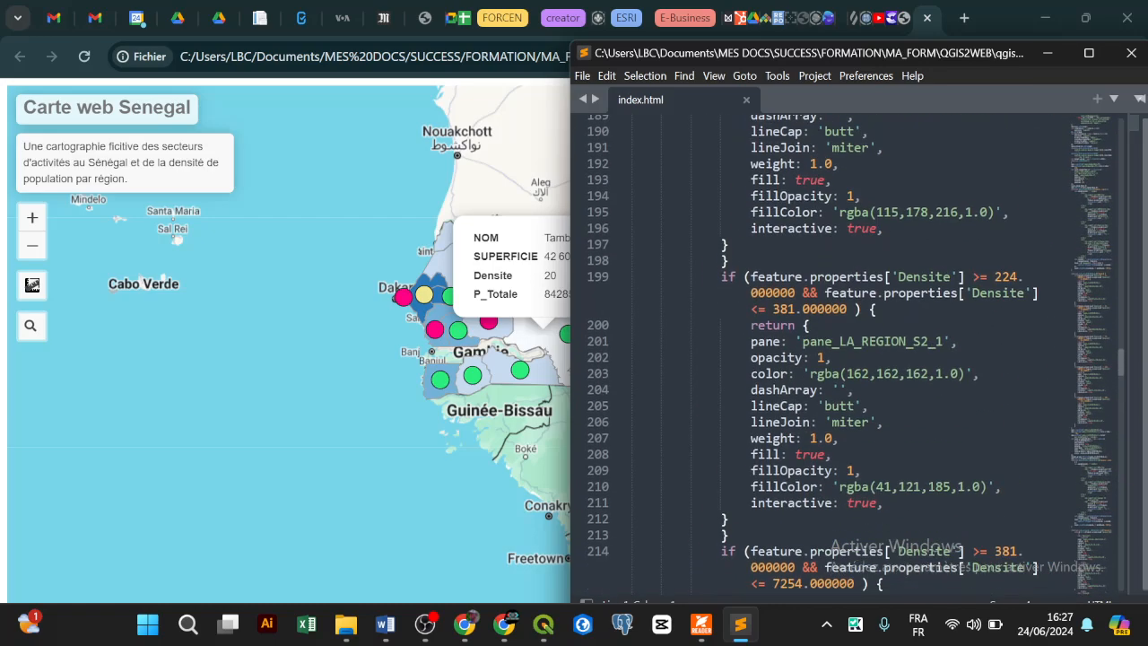
scroll(849, 355, "up", 16)
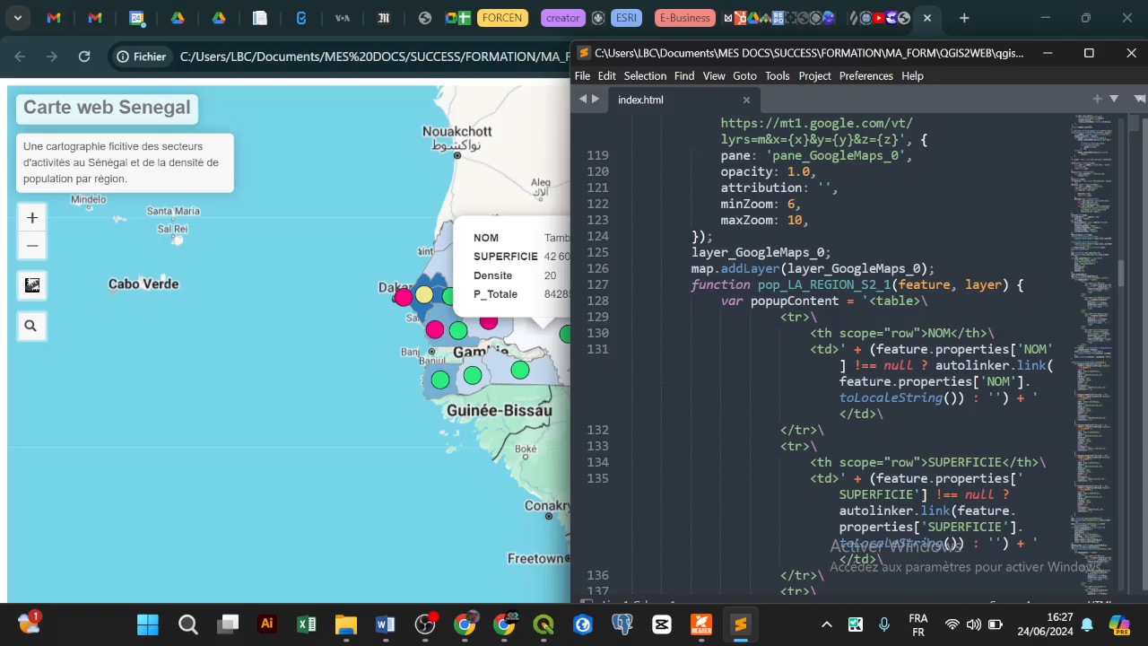
scroll(849, 355, "up", 15)
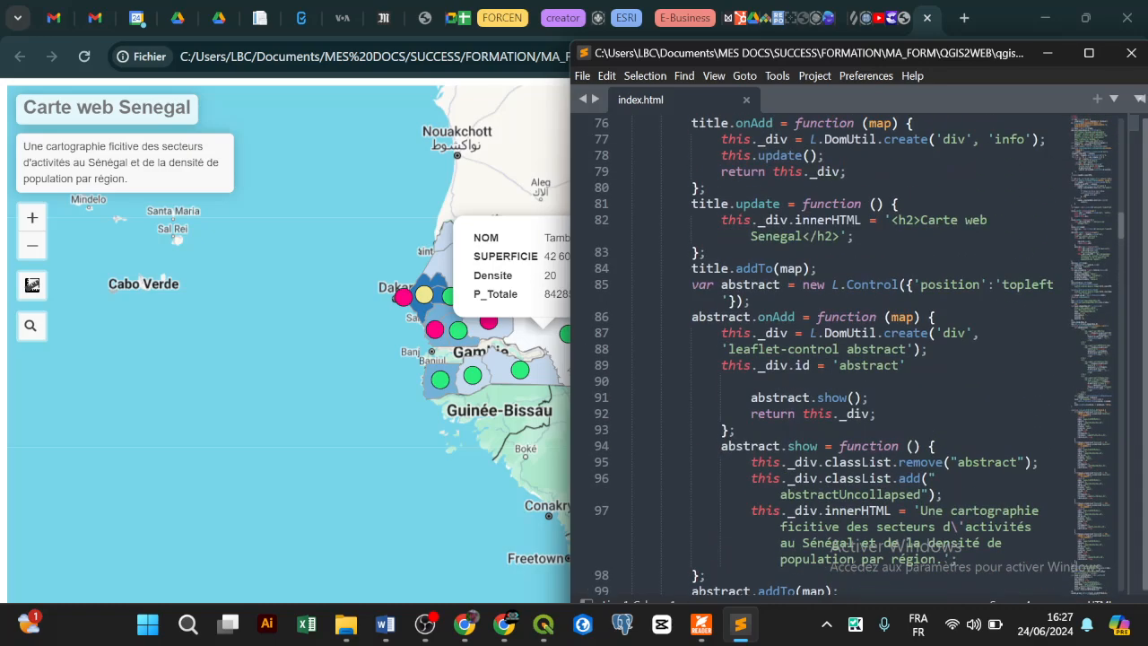
scroll(849, 355, "up", 9)
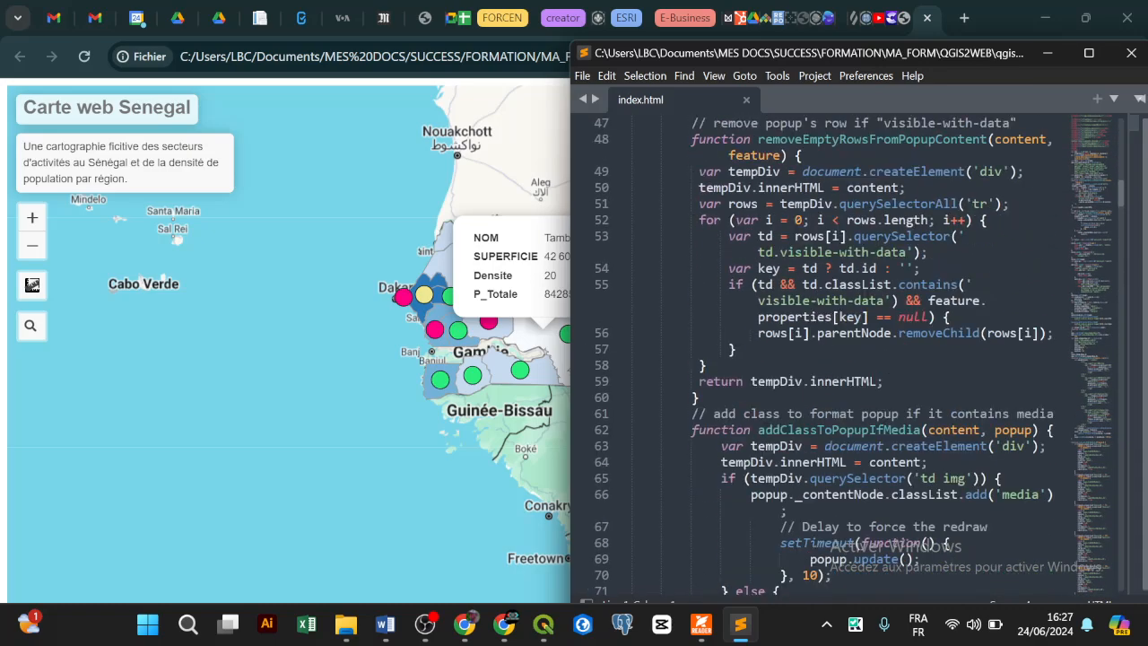
scroll(849, 355, "up", 11)
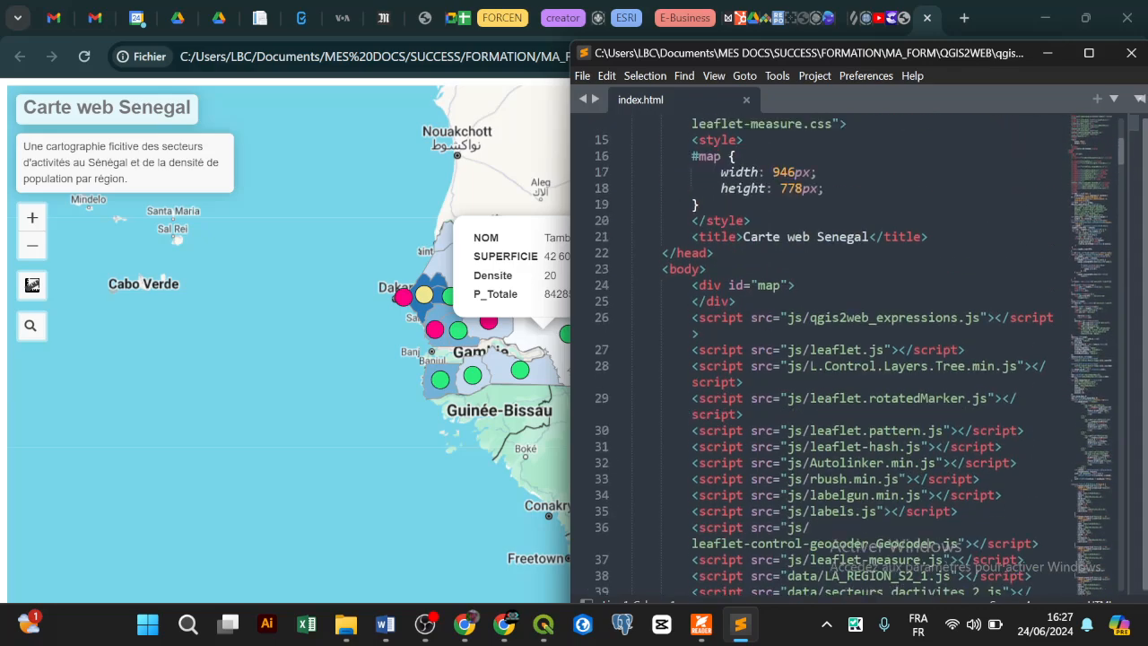
scroll(849, 355, "down", 4)
left_click_drag(1121, 159, 1122, 390)
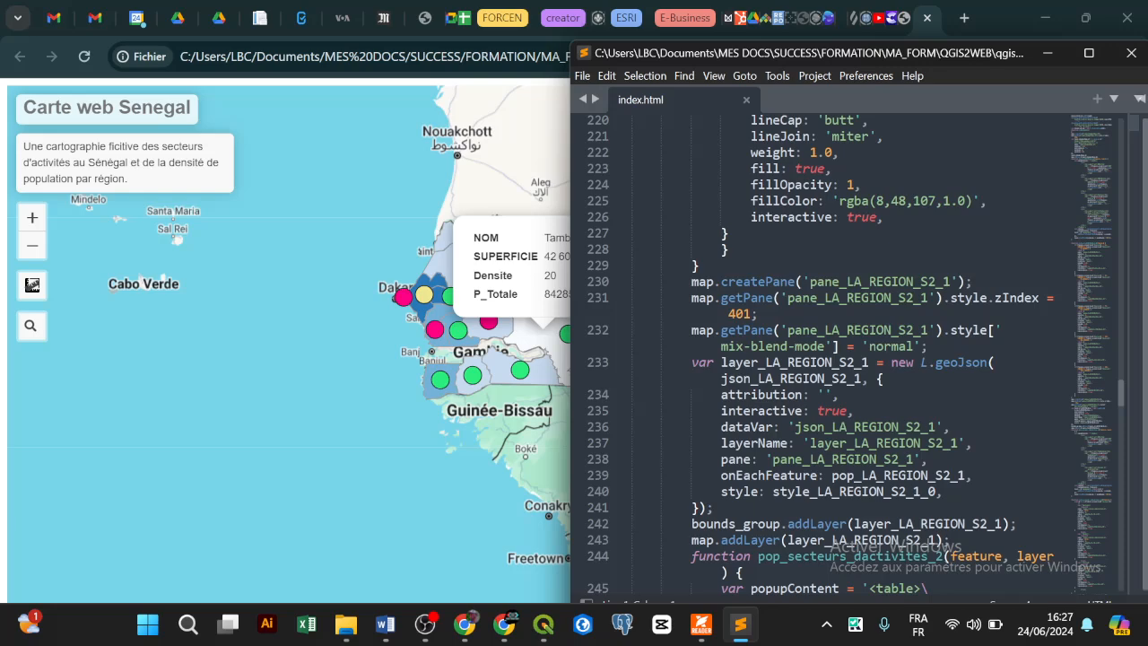
scroll(850, 355, "down", 1)
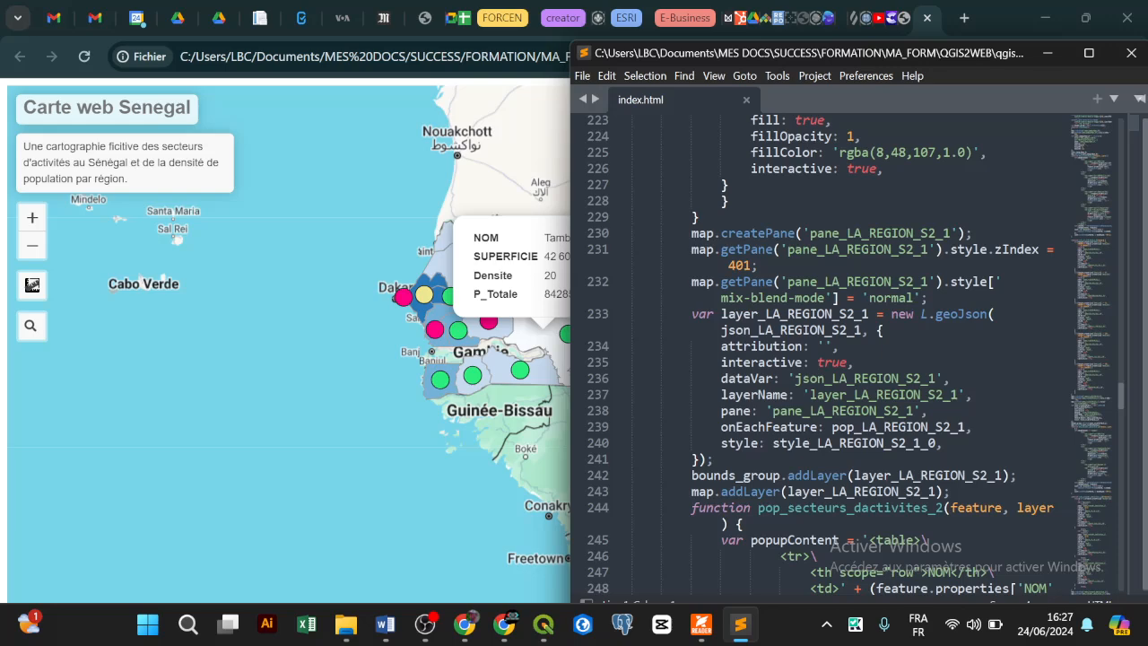
scroll(849, 355, "down", 1)
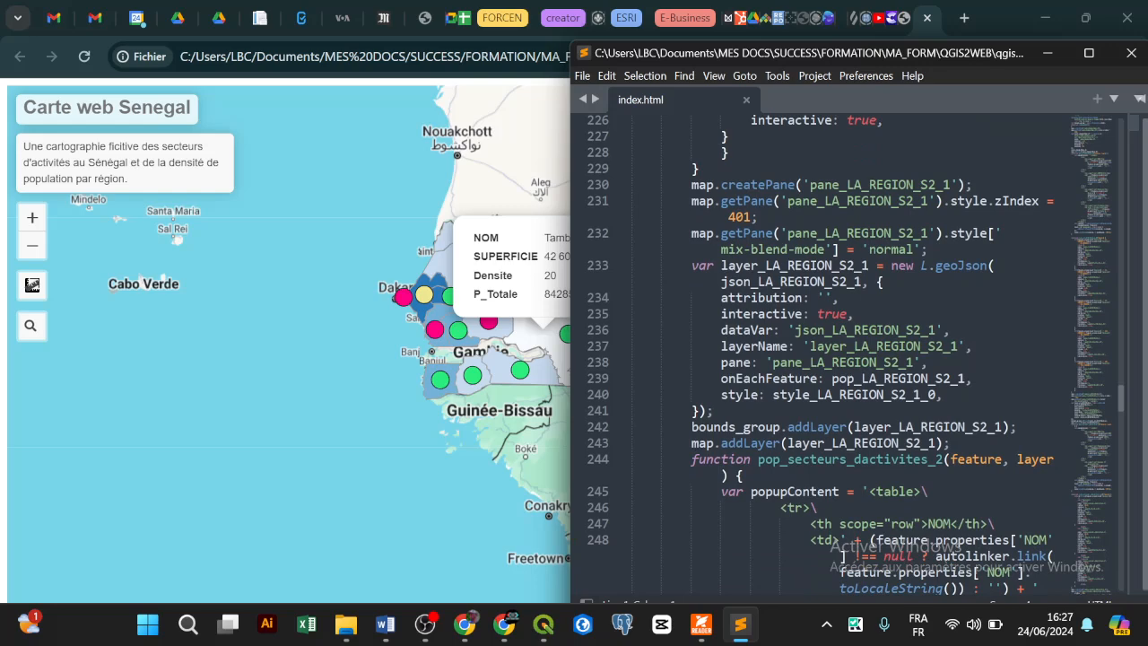
scroll(849, 355, "down", 1)
scroll(849, 355, "down", 2)
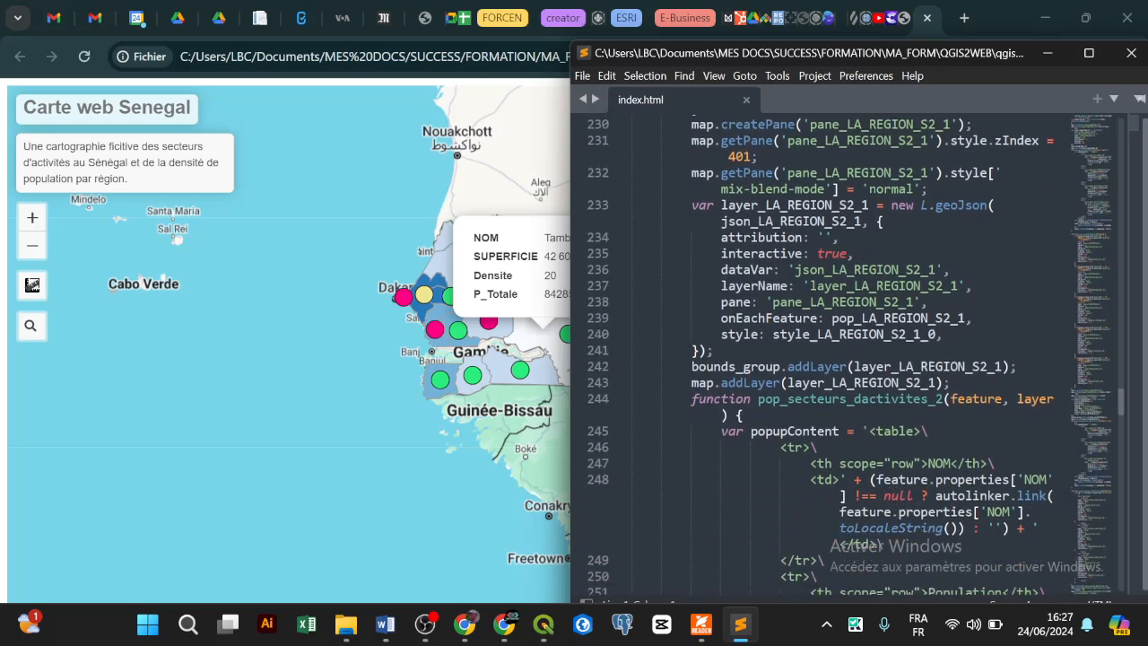
left_click_drag(1120, 411, 1119, 456)
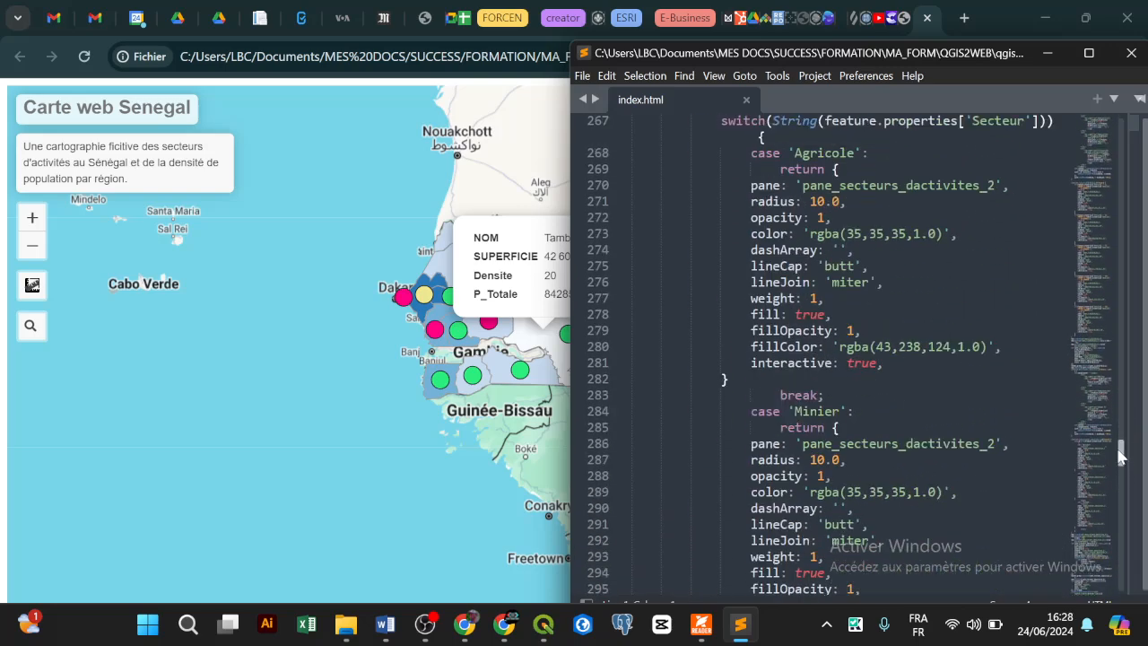
scroll(1120, 455, "up", 2)
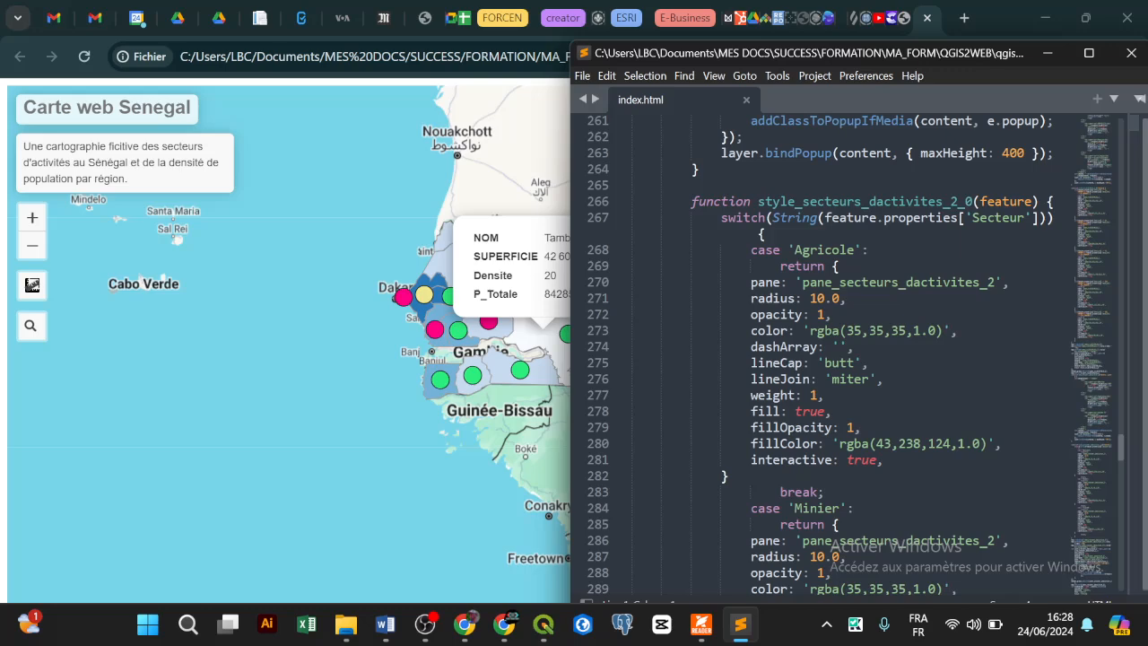
scroll(842, 355, "down", 10)
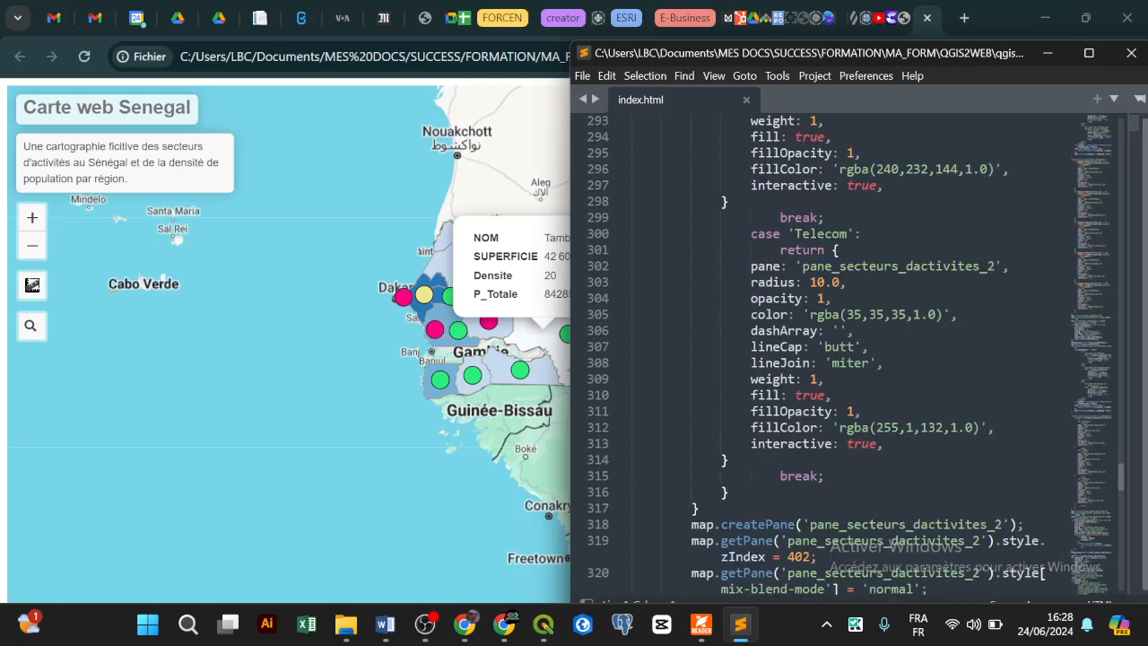
scroll(843, 355, "down", 4)
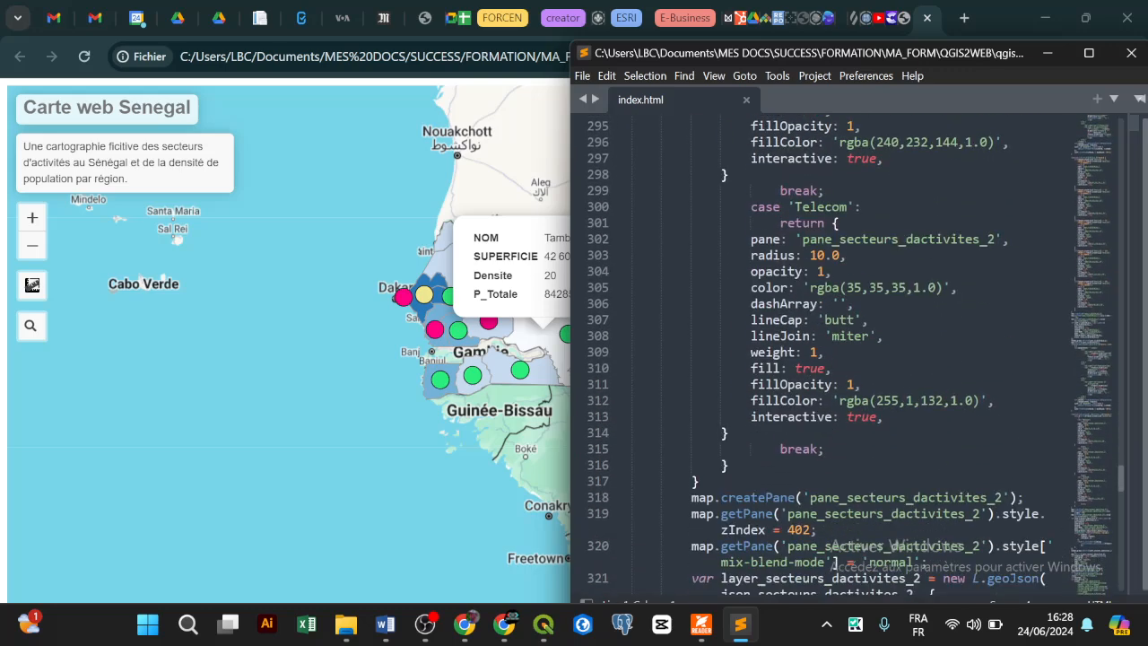
scroll(842, 355, "down", 6)
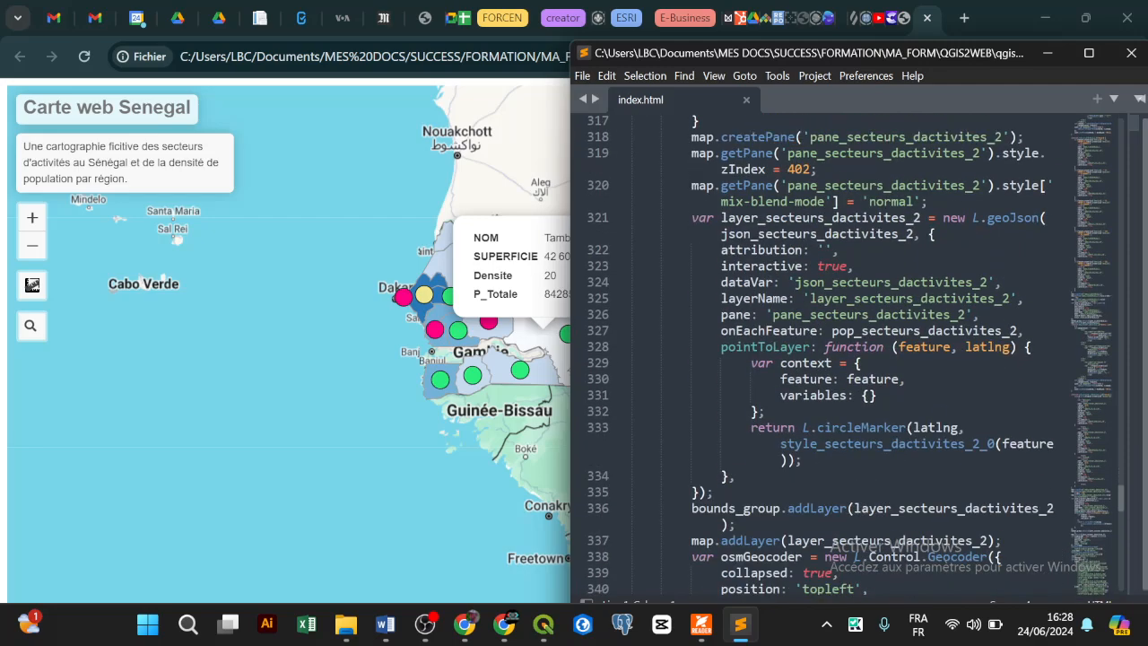
scroll(843, 355, "down", 7)
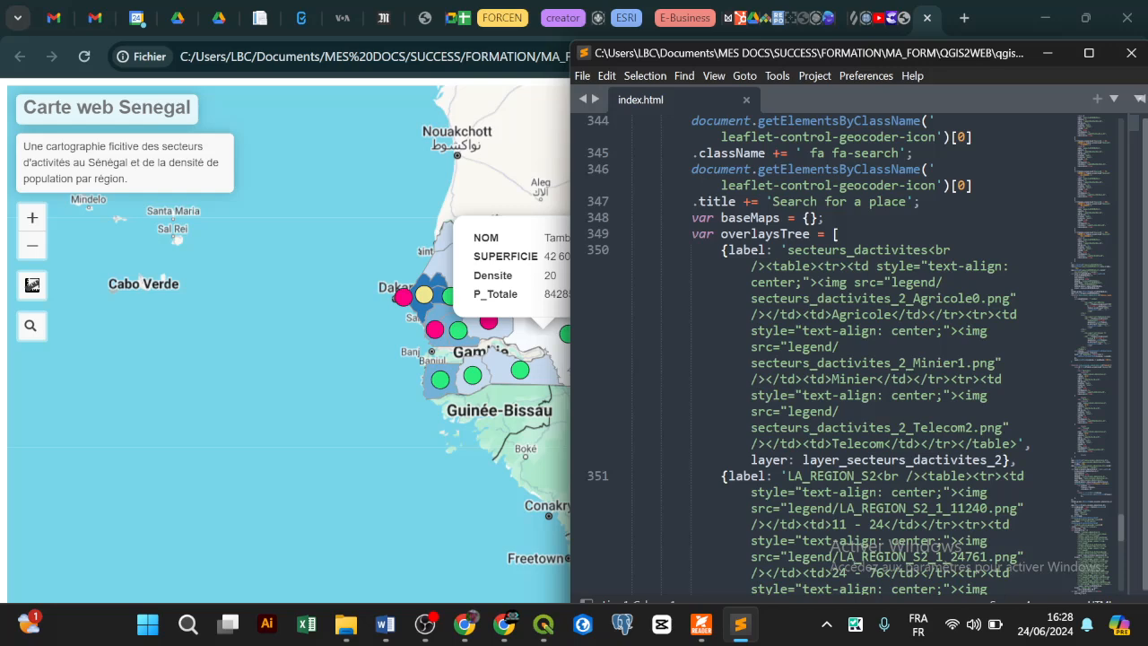
scroll(843, 358, "down", 1)
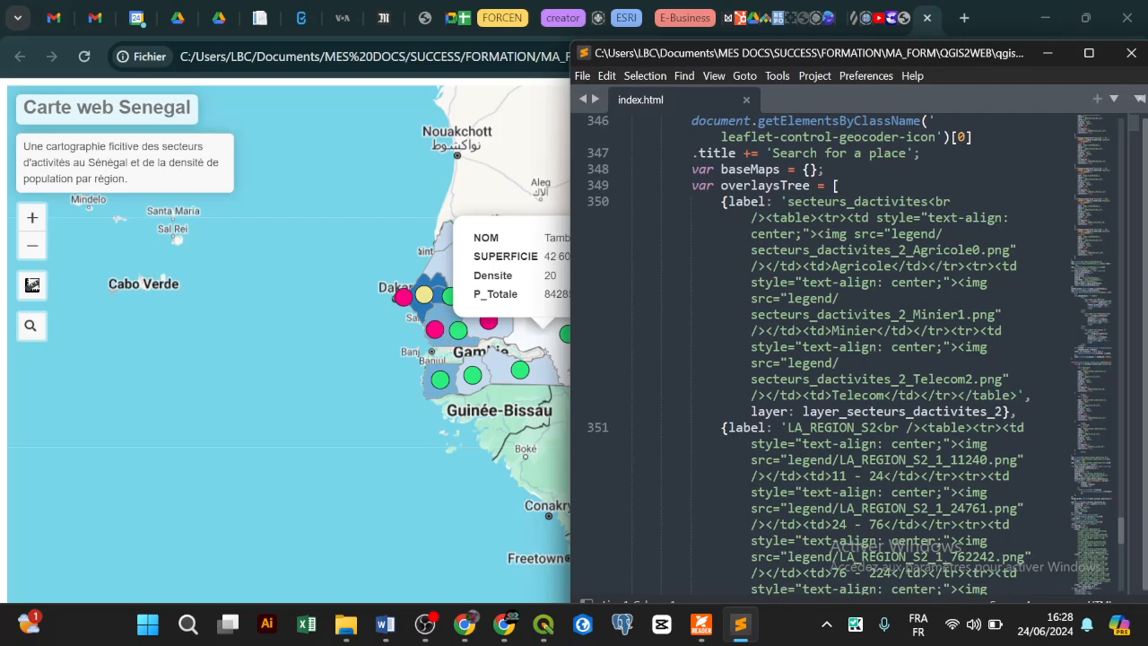
scroll(842, 359, "down", 5)
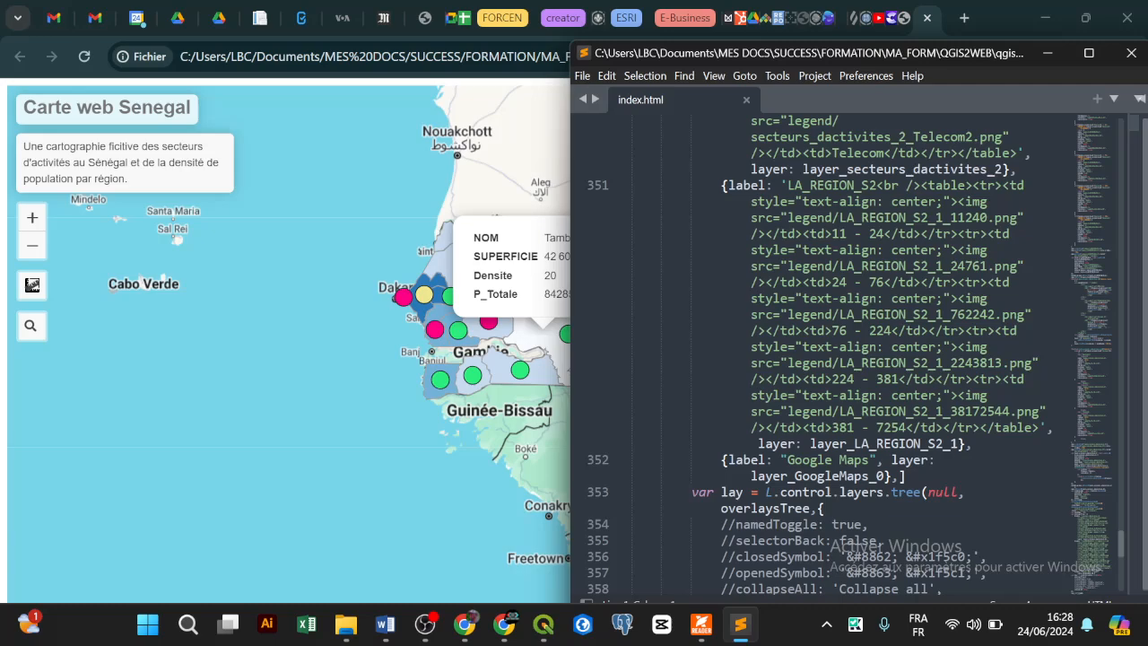
scroll(843, 359, "up", 8)
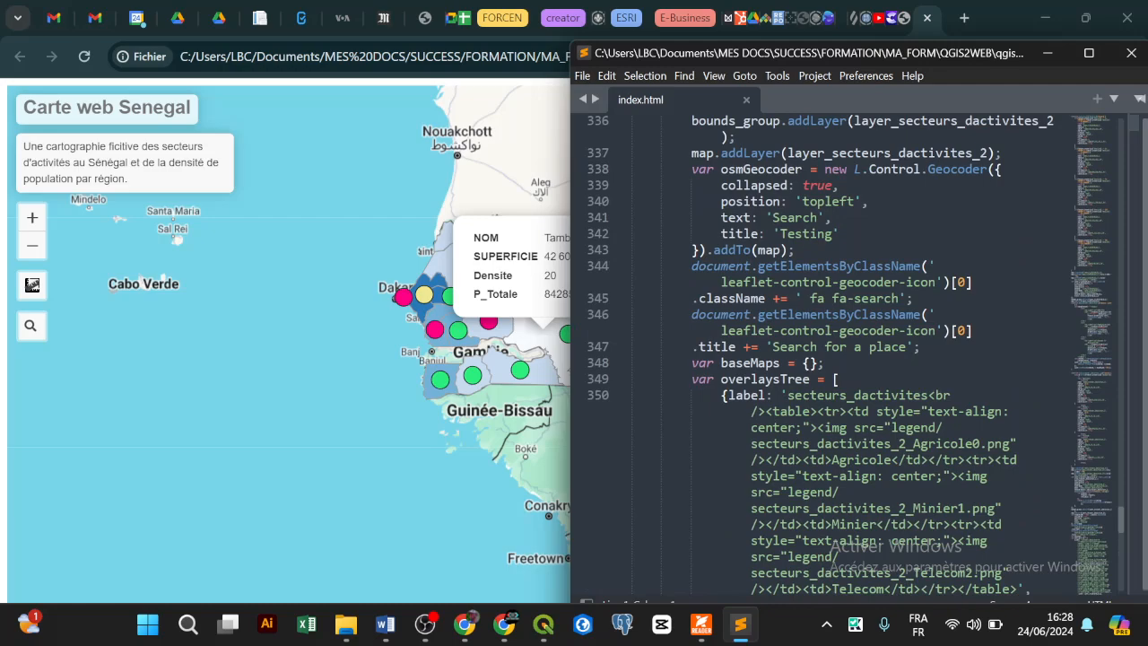
scroll(843, 358, "down", 10)
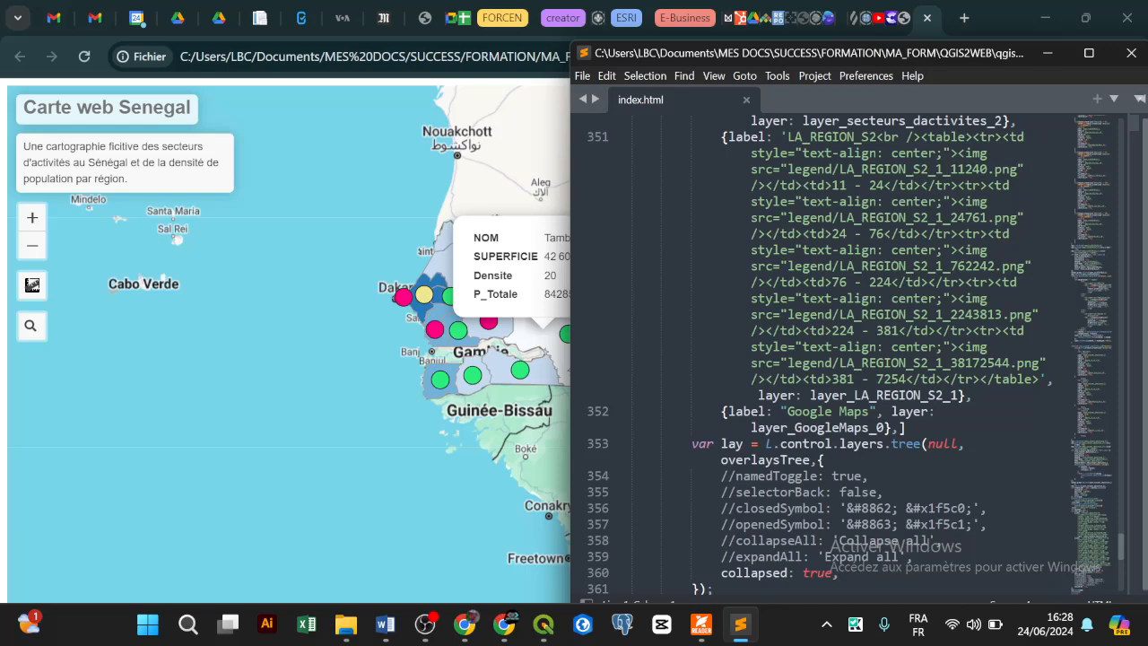
scroll(843, 359, "up", 2)
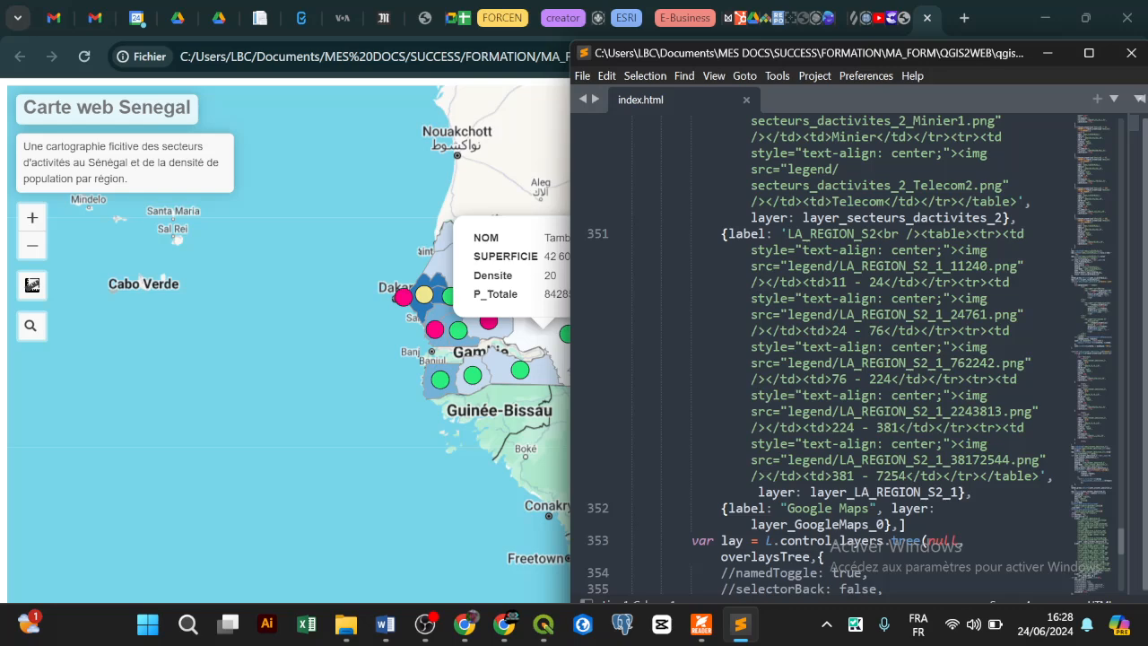
double_click(975, 250)
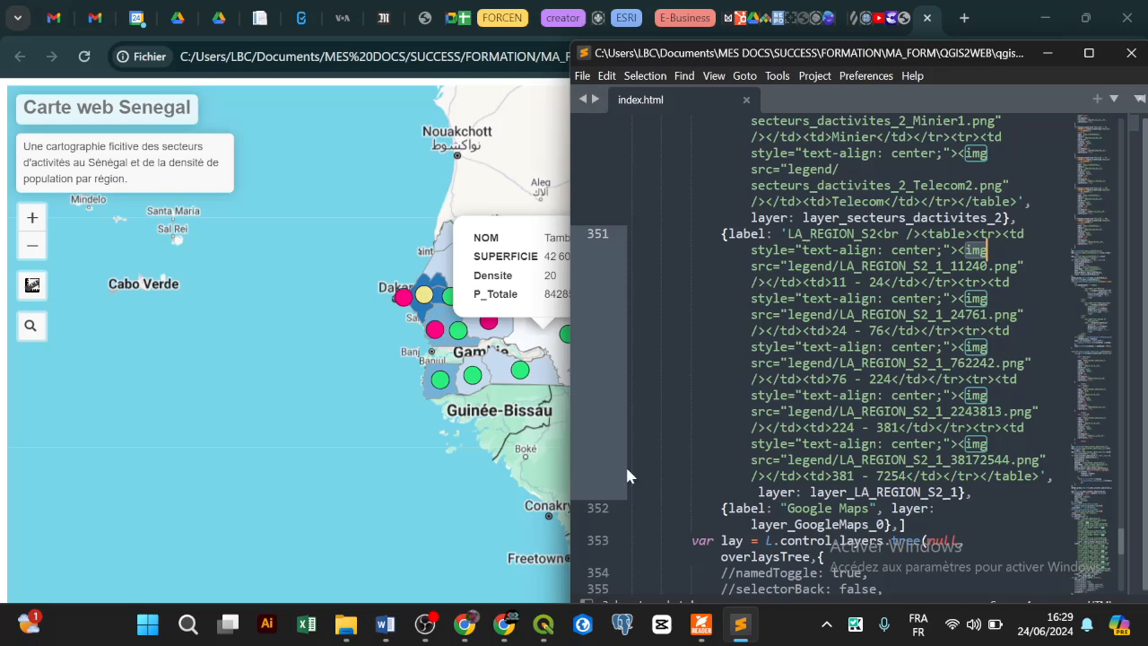
Step: In File Explorer, look into the export's images folder, then open its legend folder
left_click(346, 625)
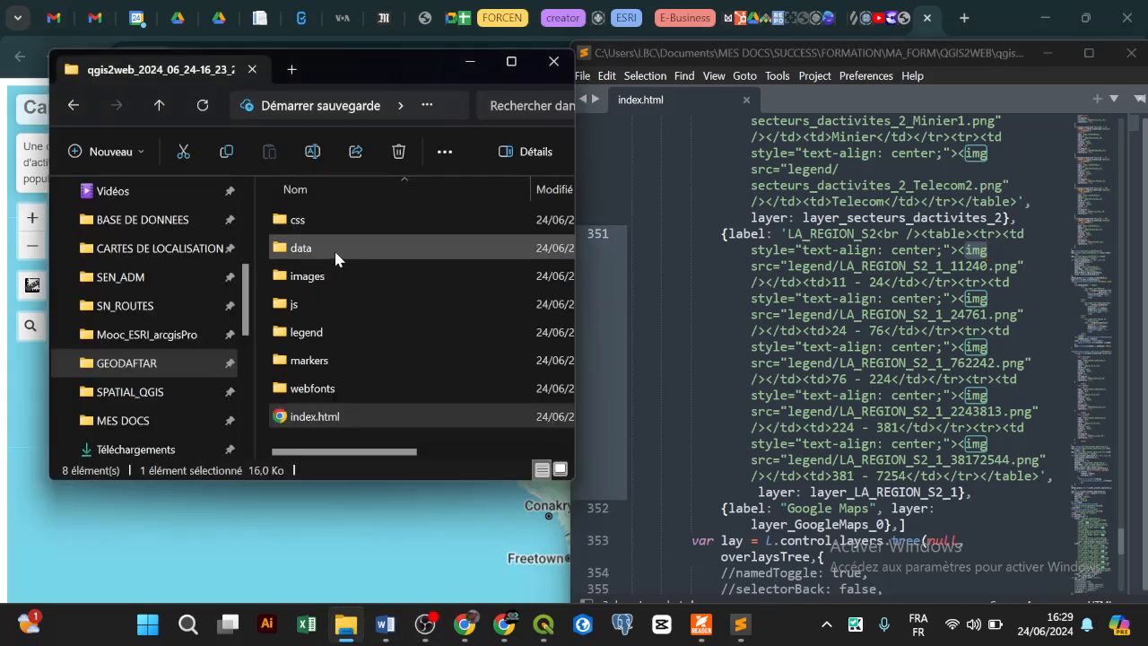
double_click(339, 276)
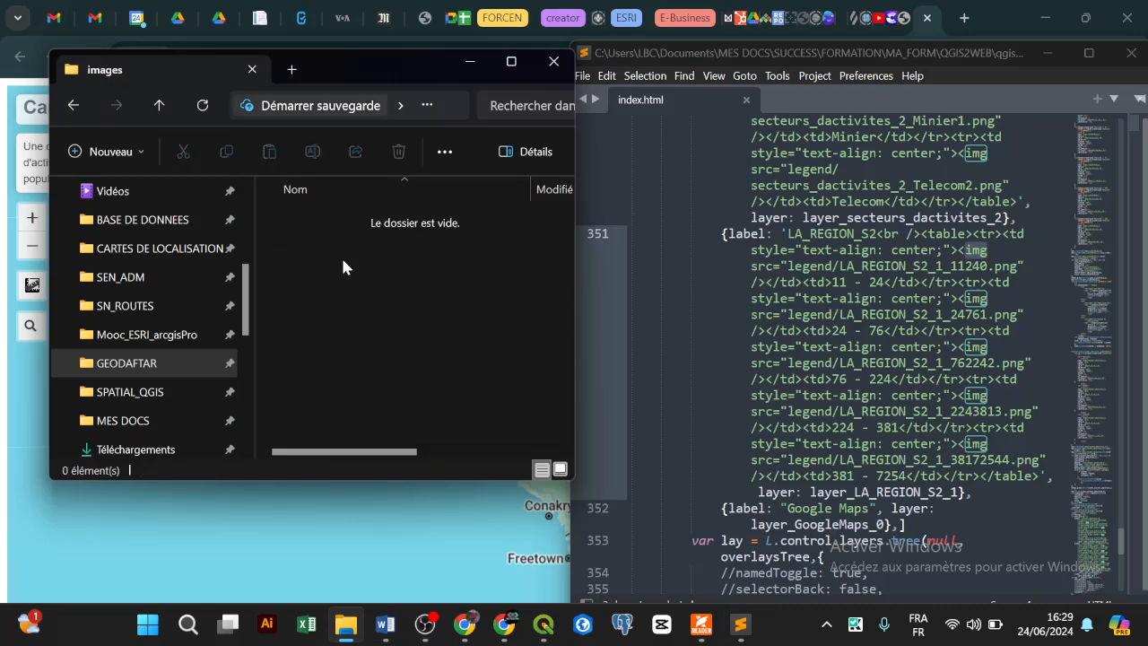
key("alt+Left")
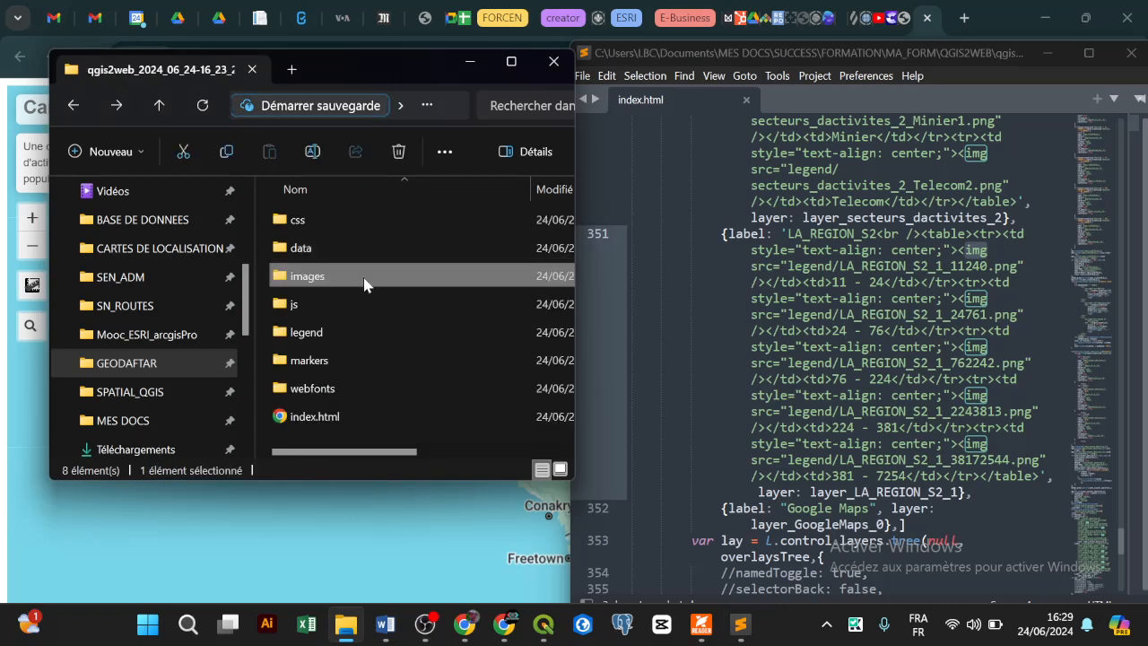
double_click(359, 330)
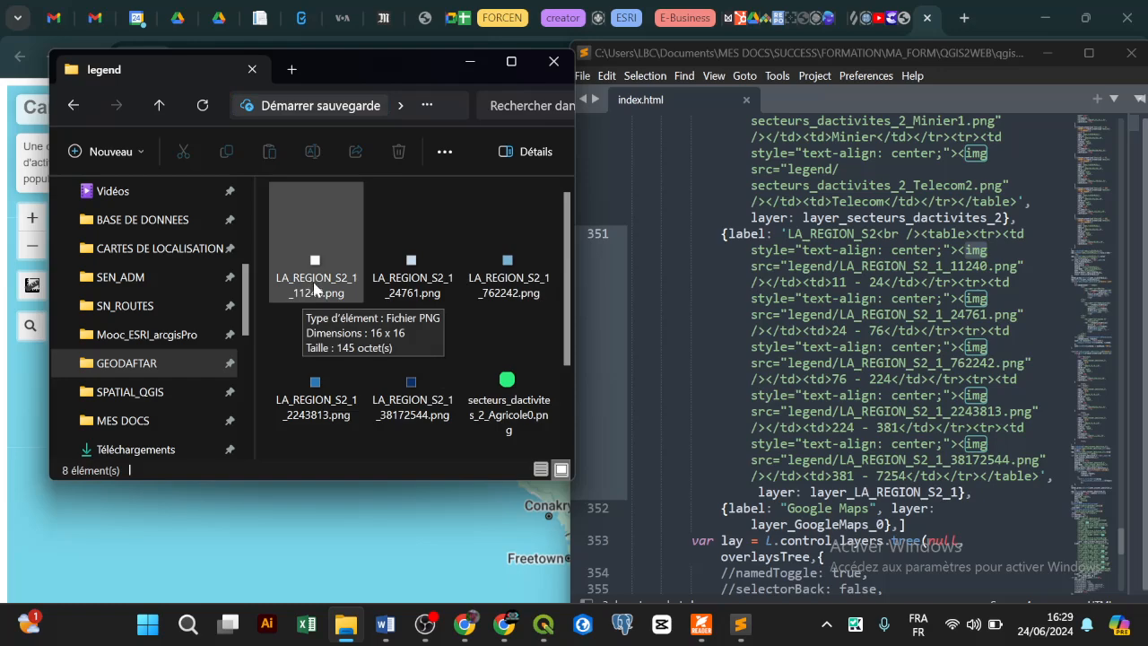
Step: Close the Tambacounda popup on the Senegal map in Chrome and minimize the browser
left_click(428, 545)
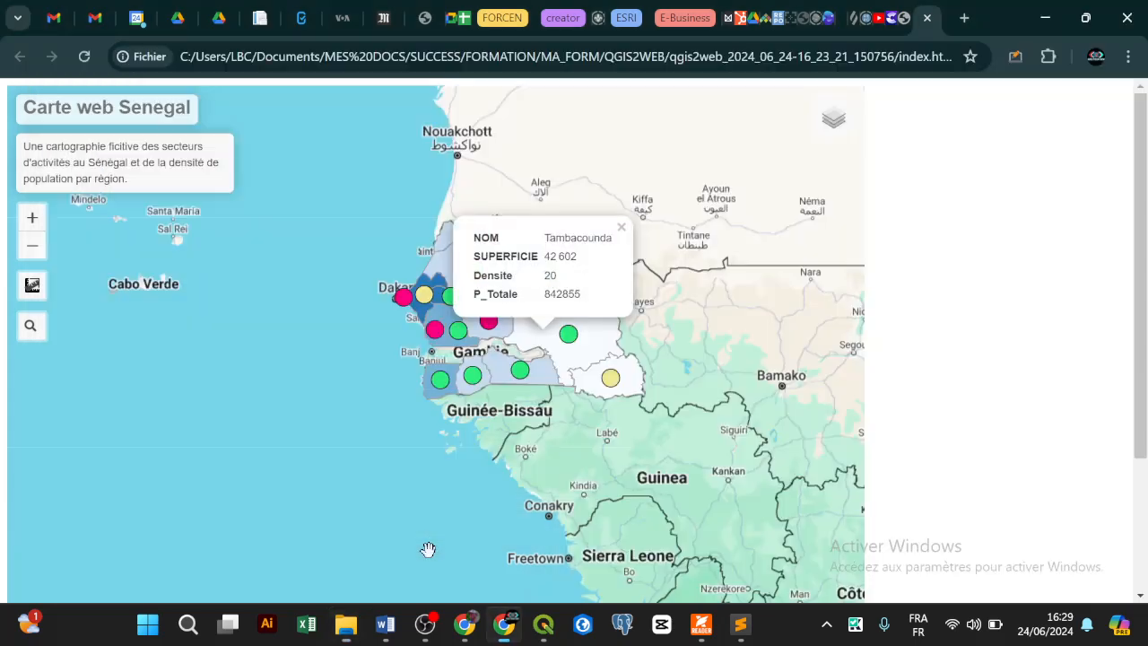
mouse_move(830, 130)
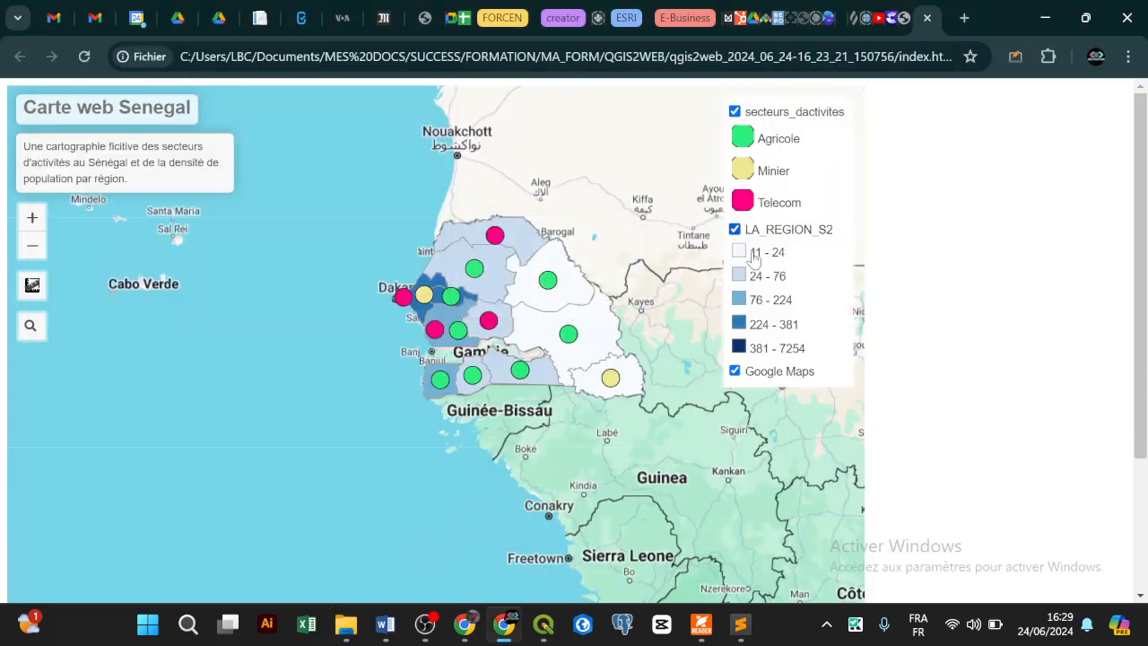
left_click(1045, 25)
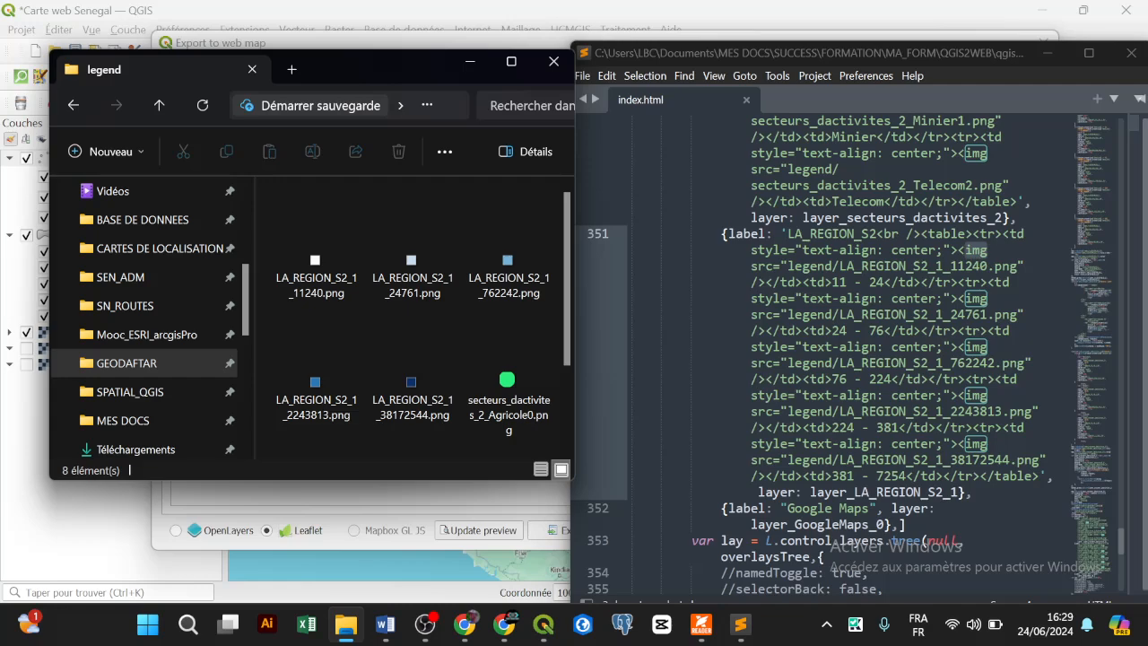
Step: Replace the LA_REGION_S2 legend label in index.html with 'Densité de population' and save
left_click_drag(876, 233, 786, 233)
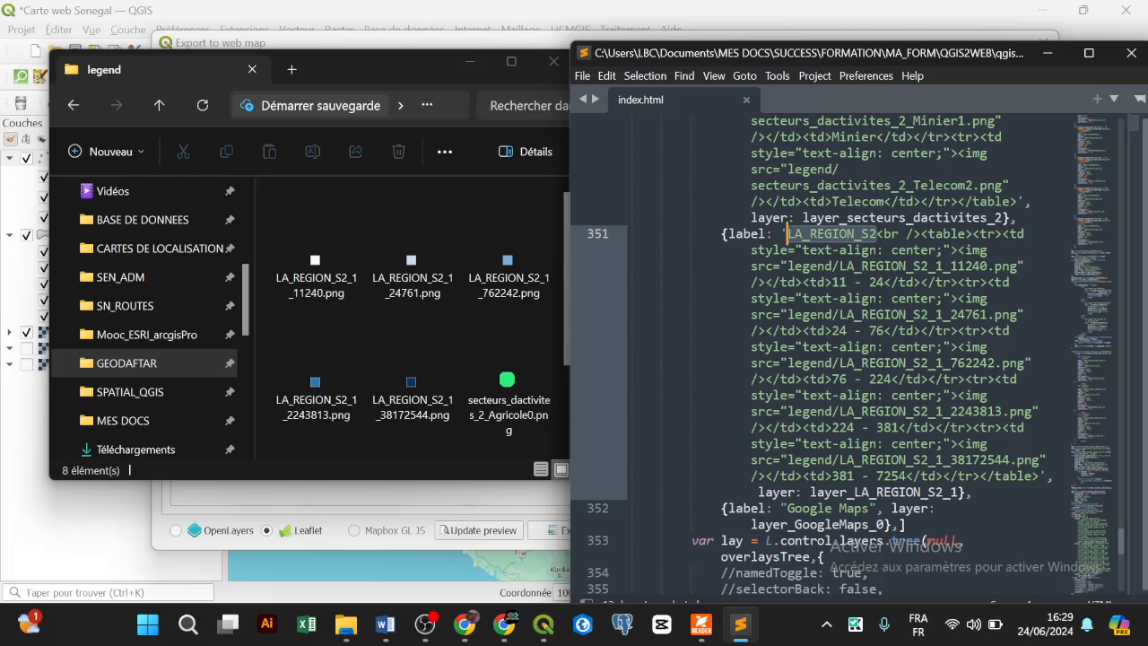
type("Densite")
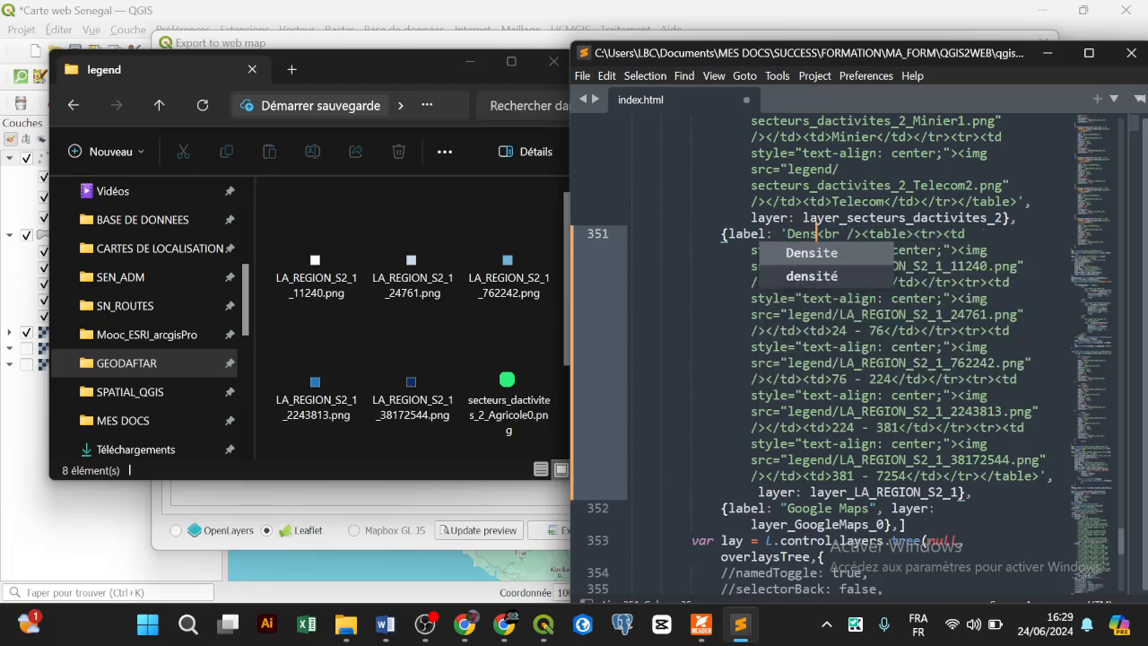
key("BackSpace")
type("é de popula")
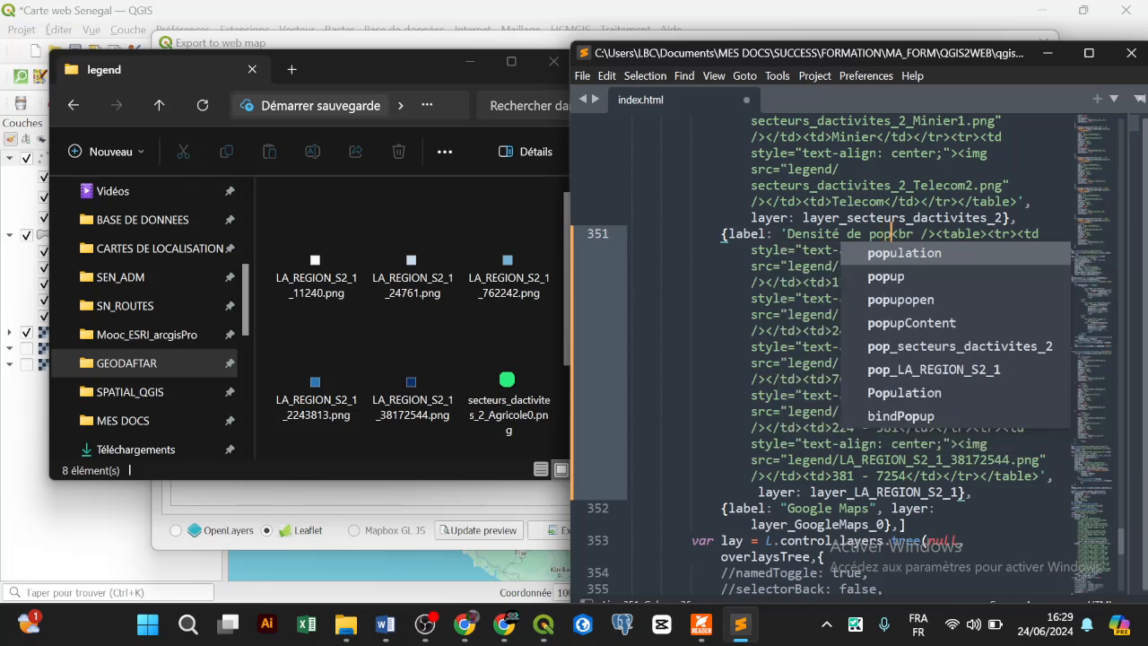
type("tion")
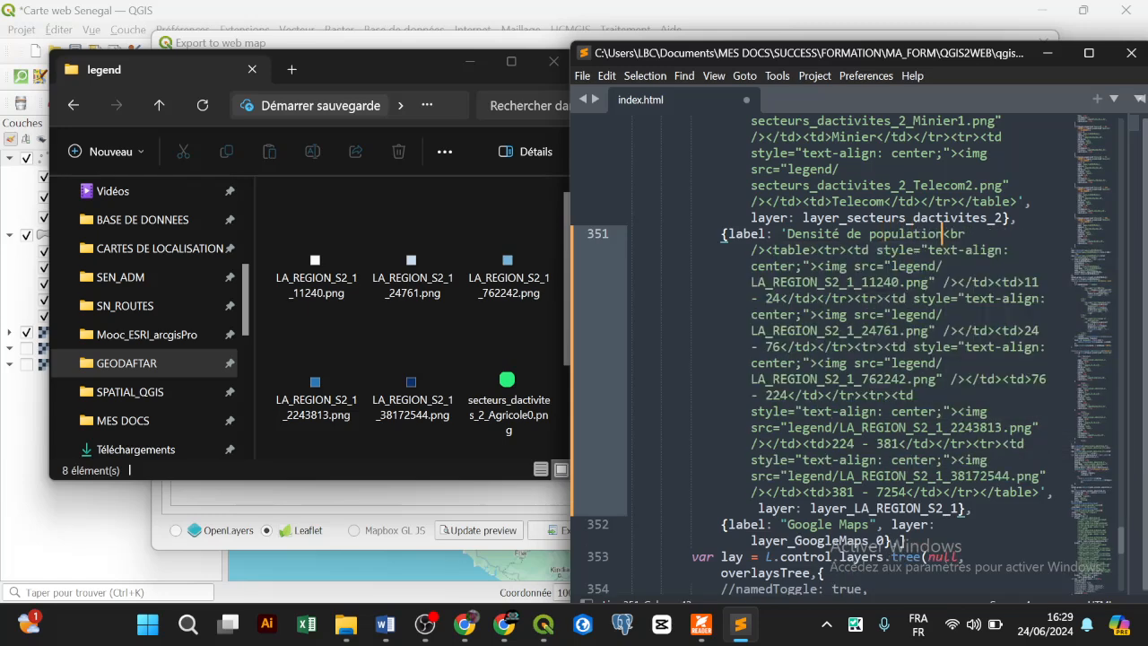
key("Down")
key("Down")
key("Down")
key("Down")
key("Down")
key("ctrl+s")
left_click(304, 566)
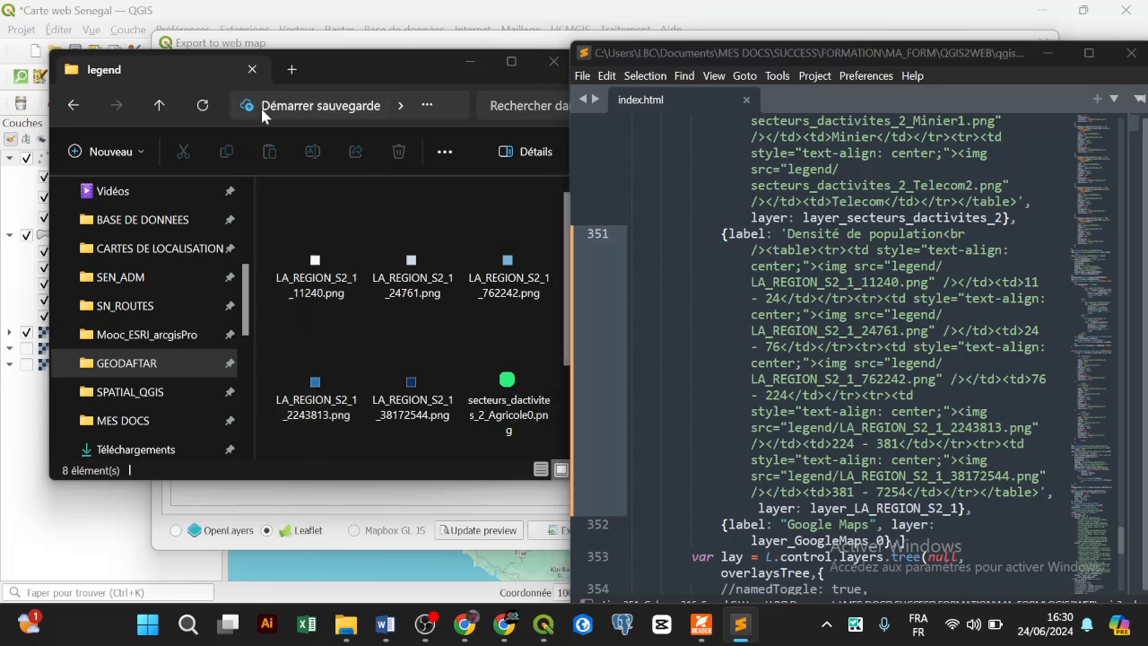
Step: Reload the Senegal map in Chrome and confirm the legend shows 'Densité de population'
left_click(504, 625)
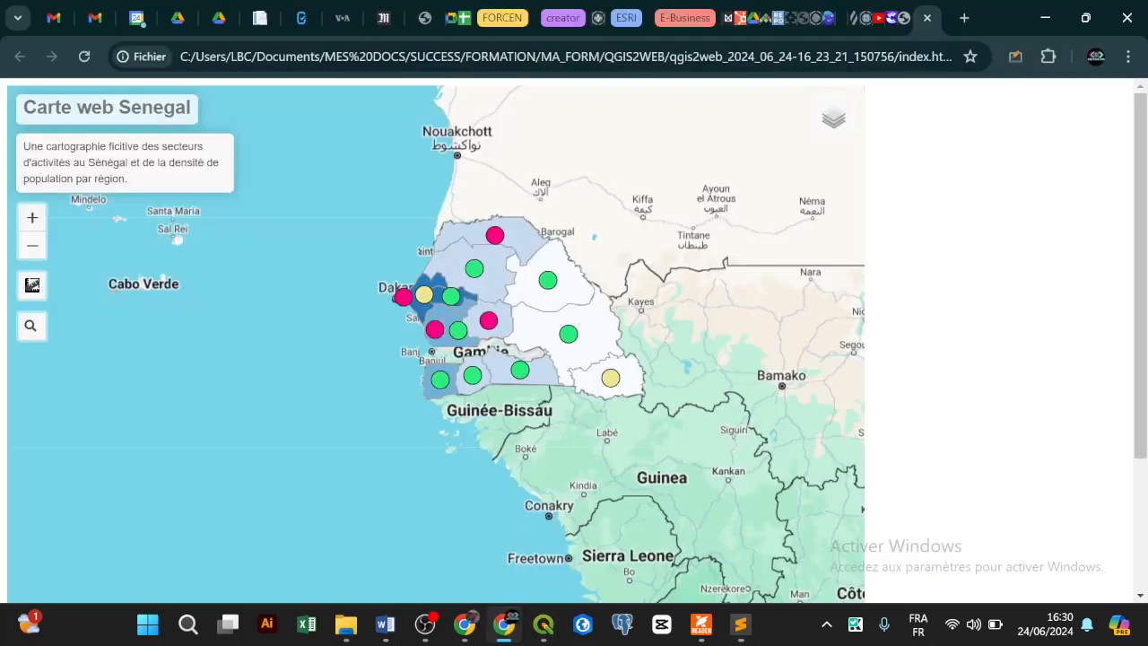
left_click(84, 58)
mouse_move(833, 115)
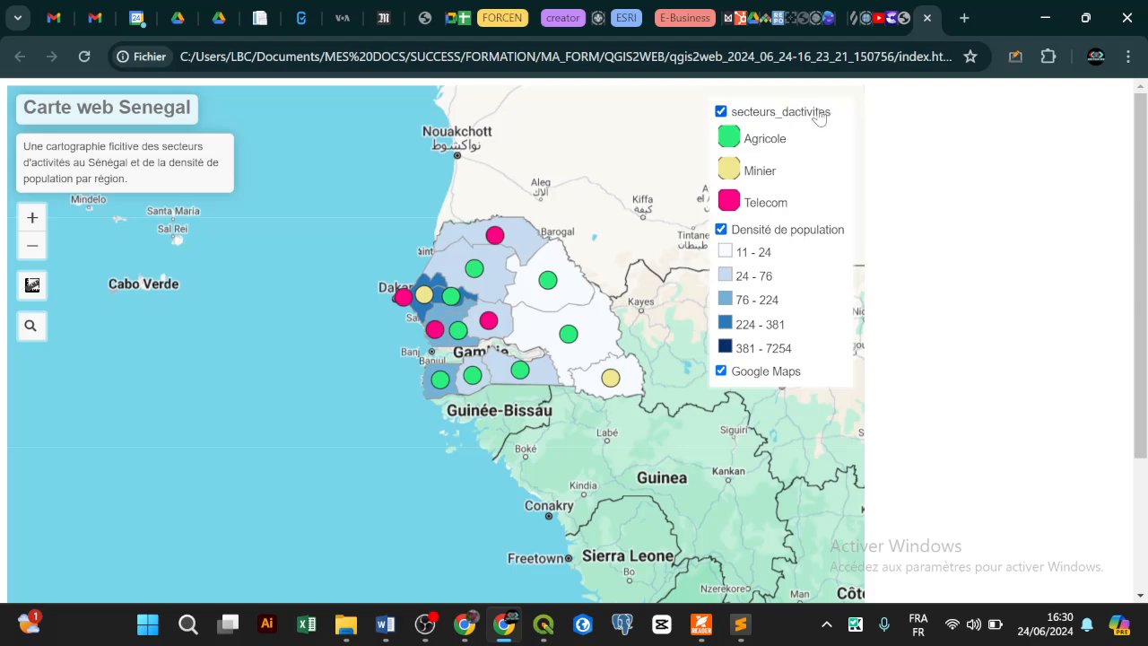
left_click(758, 630)
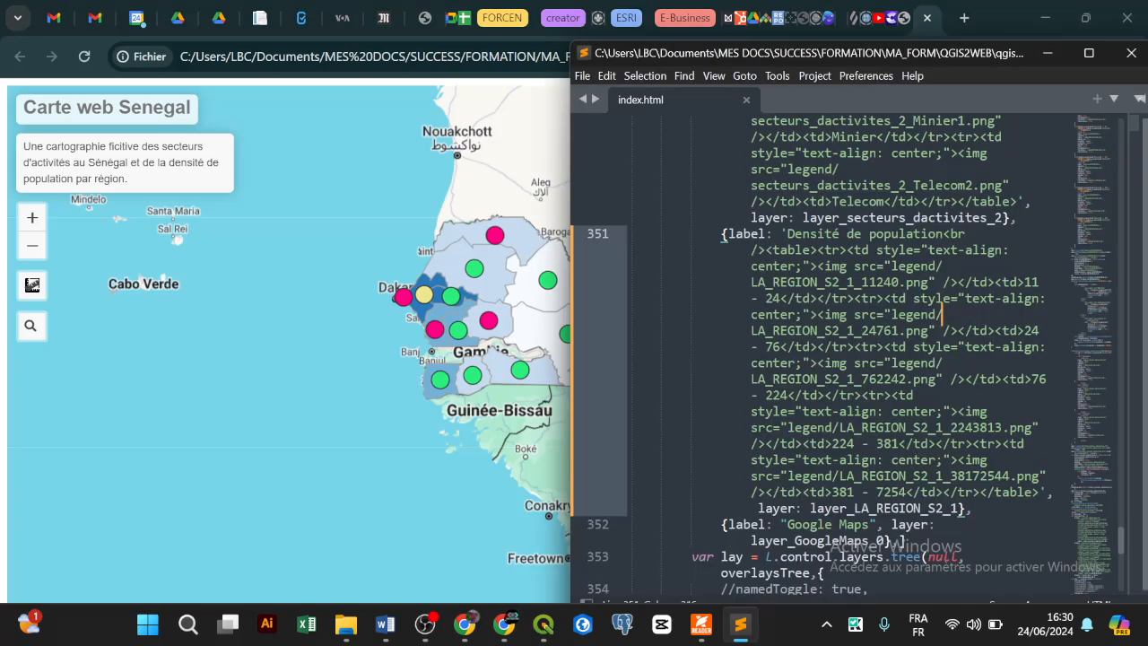
Step: Change the start of the sector label to 'secteurs d\'activité', escaping the apostrophe
scroll(843, 359, "up", 2)
scroll(842, 358, "up", 5)
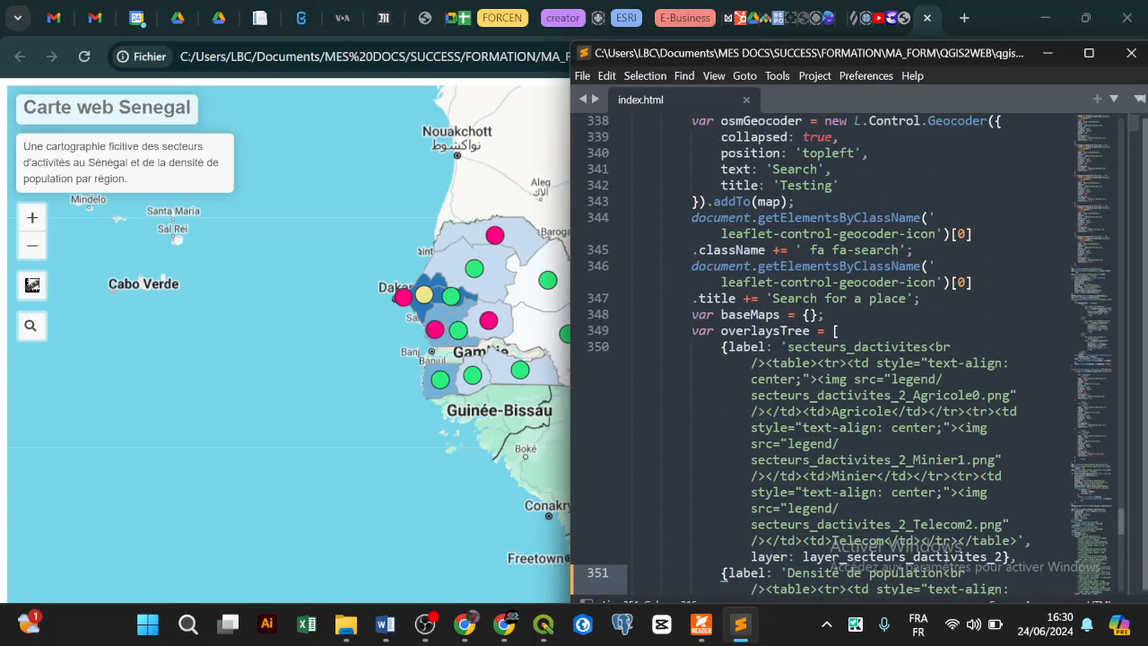
scroll(843, 359, "down", 1)
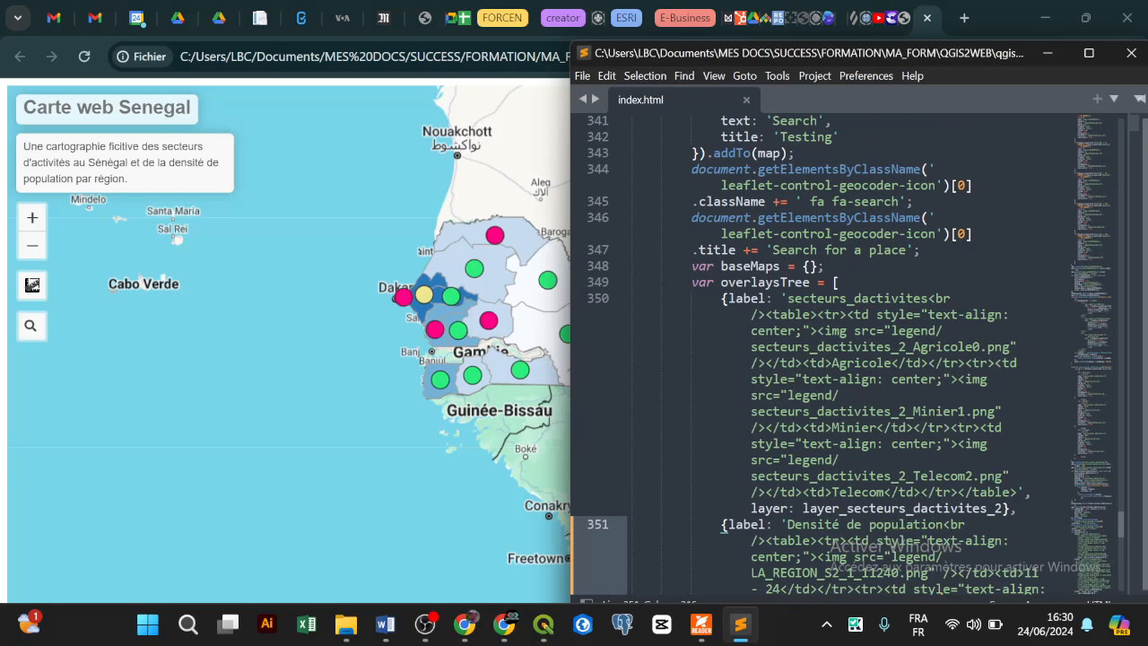
left_click_drag(787, 298, 867, 300)
left_click(860, 299)
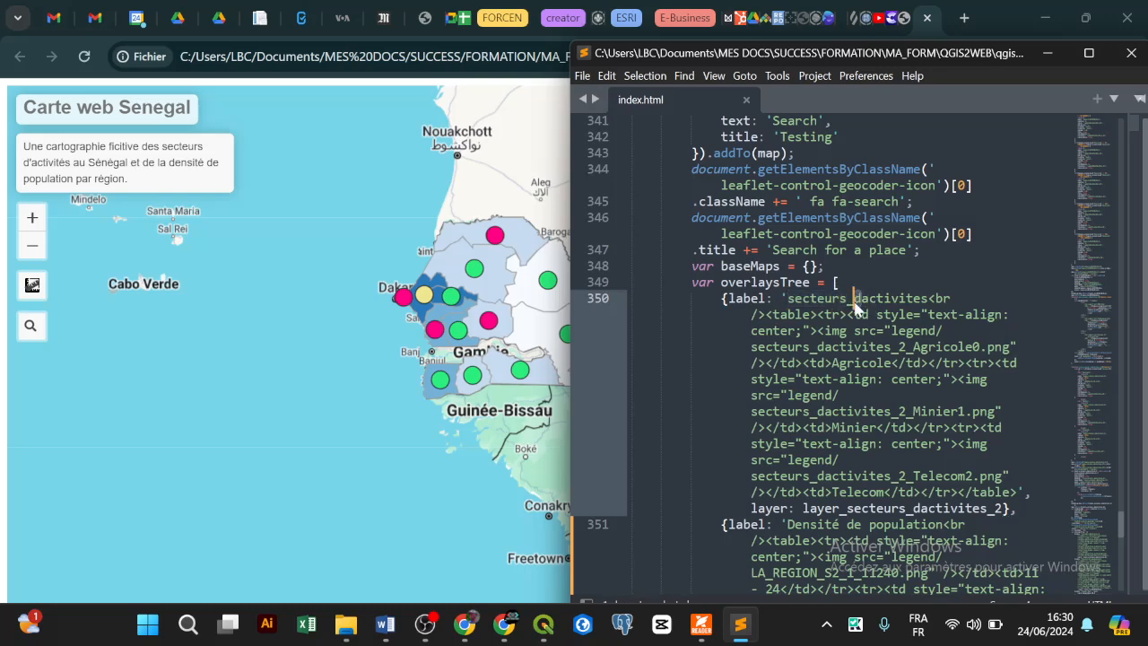
key("BackSpace")
key("BackSpace")
type("d'")
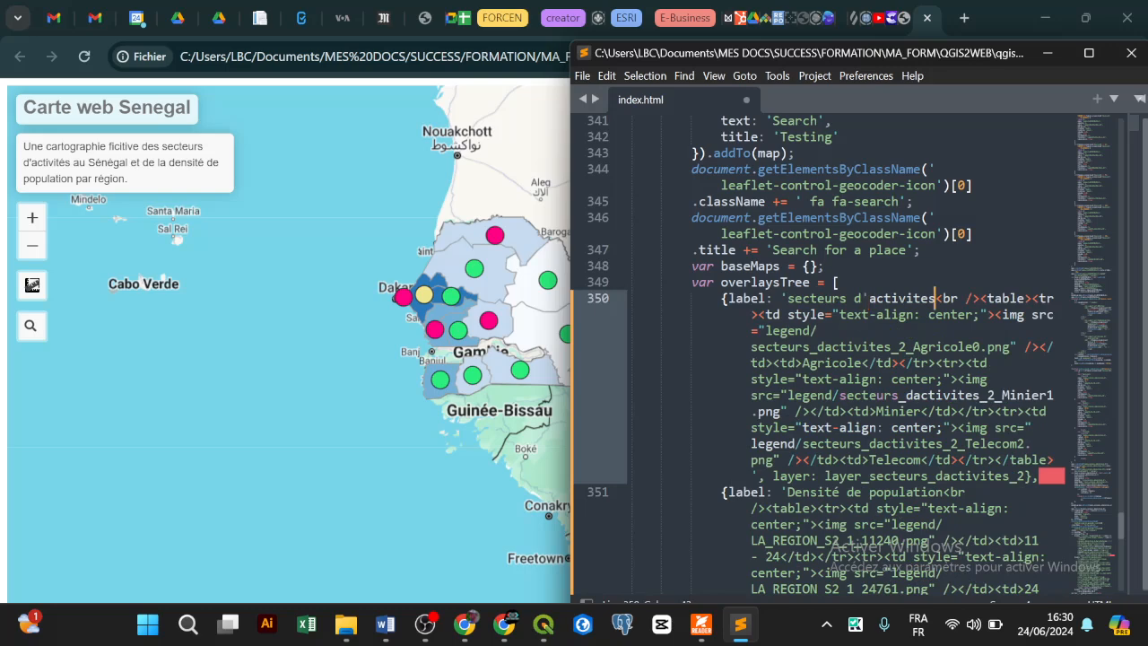
left_click(921, 300)
key("Delete")
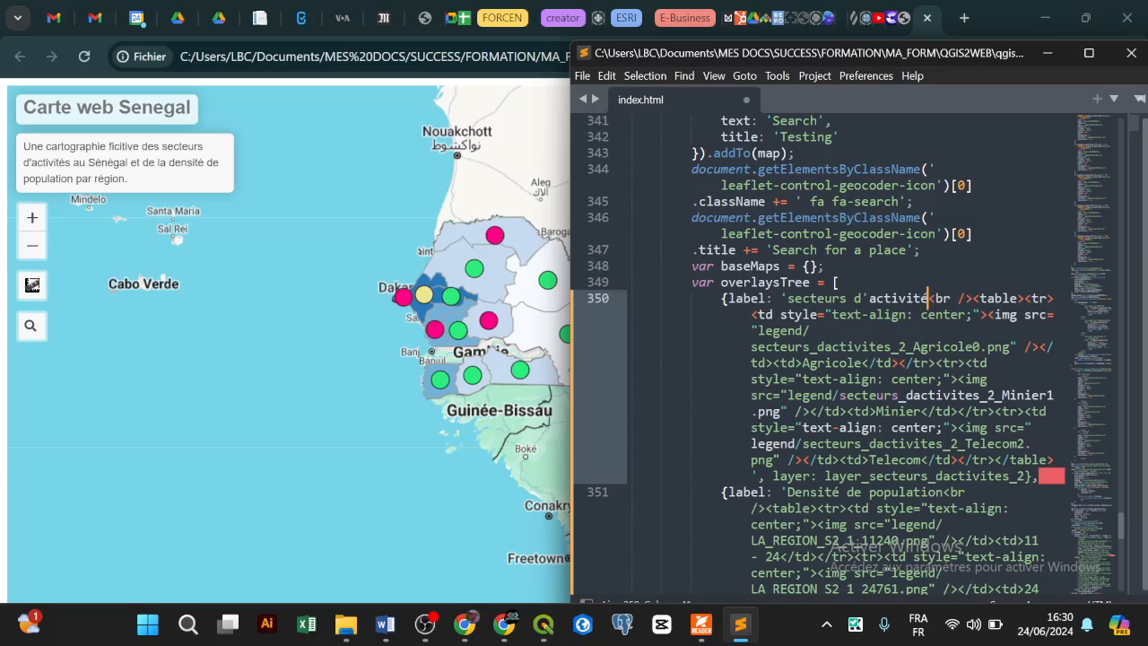
left_click(868, 299)
key("BackSpace")
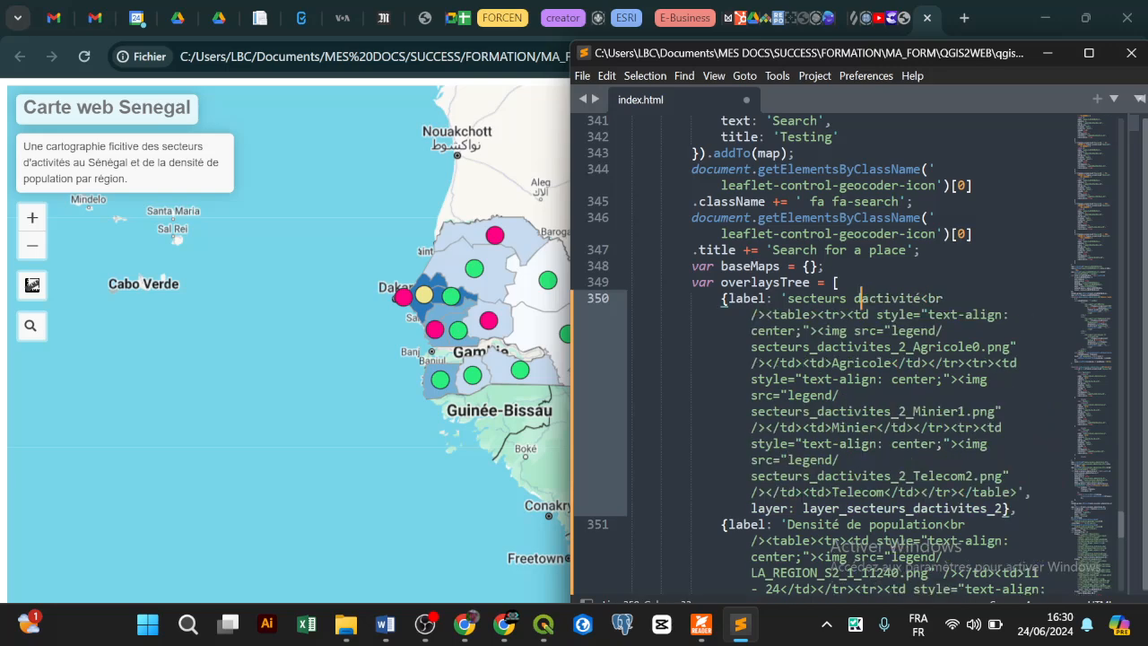
type("\\'")
Step: Append 'dominant' to the sector label and save index.html
left_click(934, 299)
type("d")
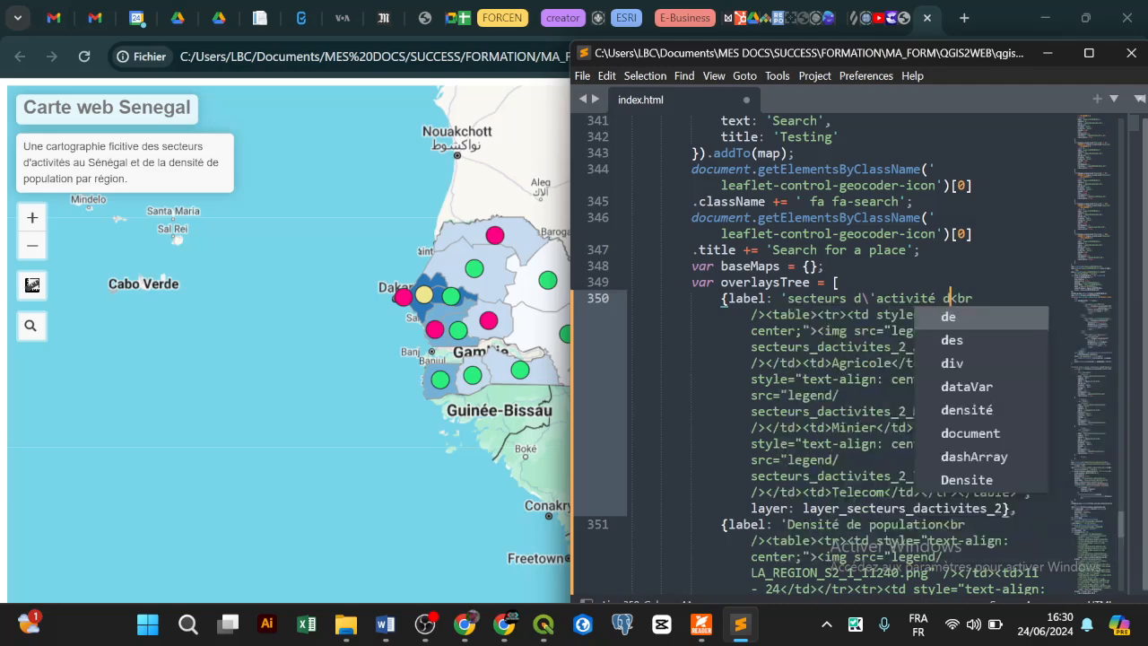
type("omm")
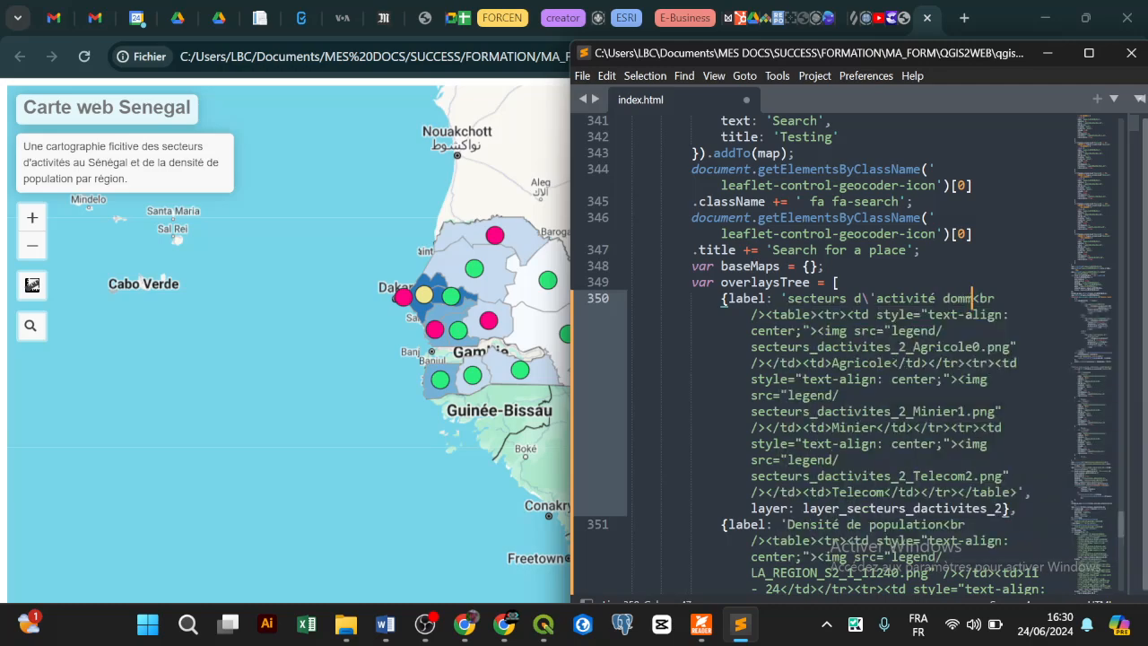
key("BackSpace")
type("inant")
key("ctrl+s")
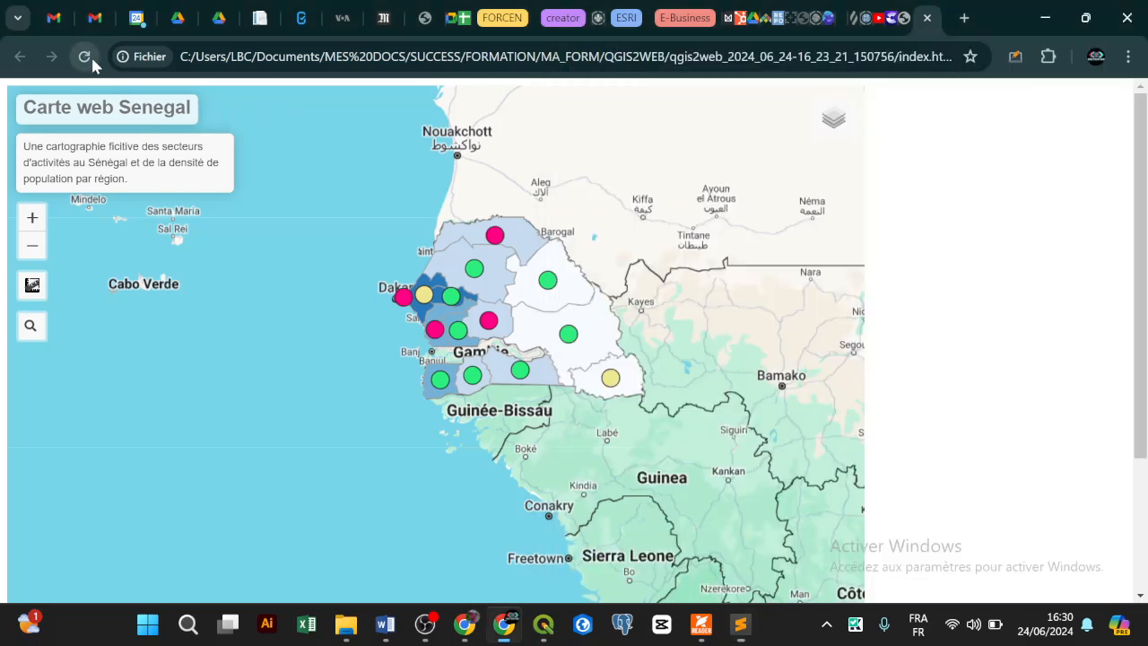
left_click(85, 57)
Step: Zoom the reloaded map in on Senegal, then return to the legend folder
mouse_move(843, 126)
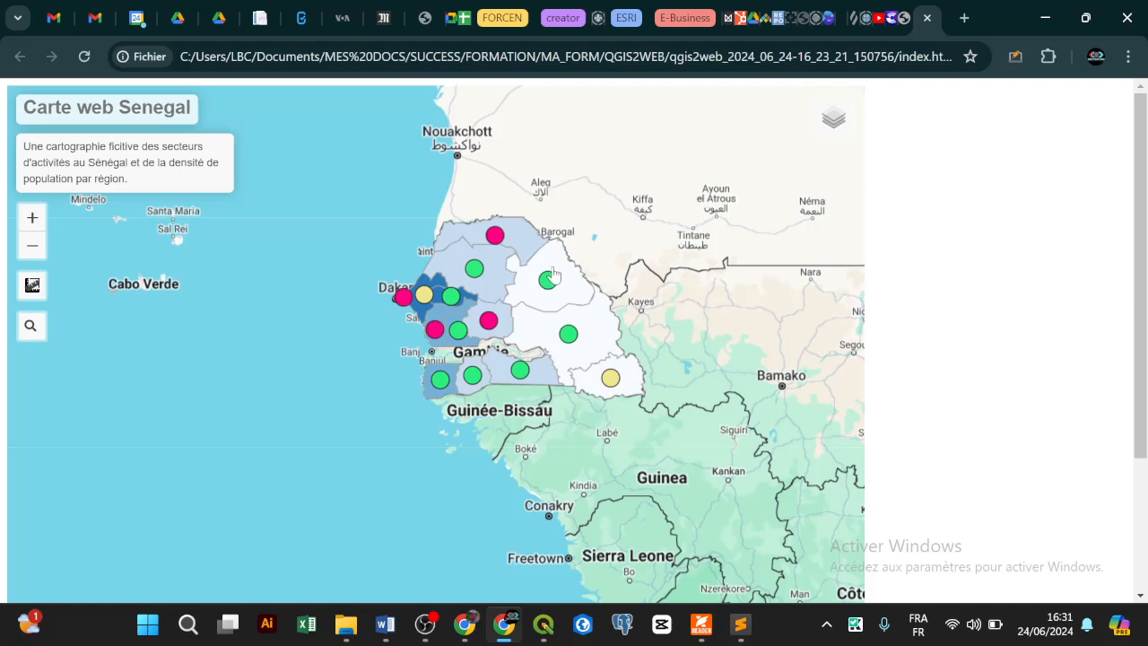
scroll(553, 274, "up", 1)
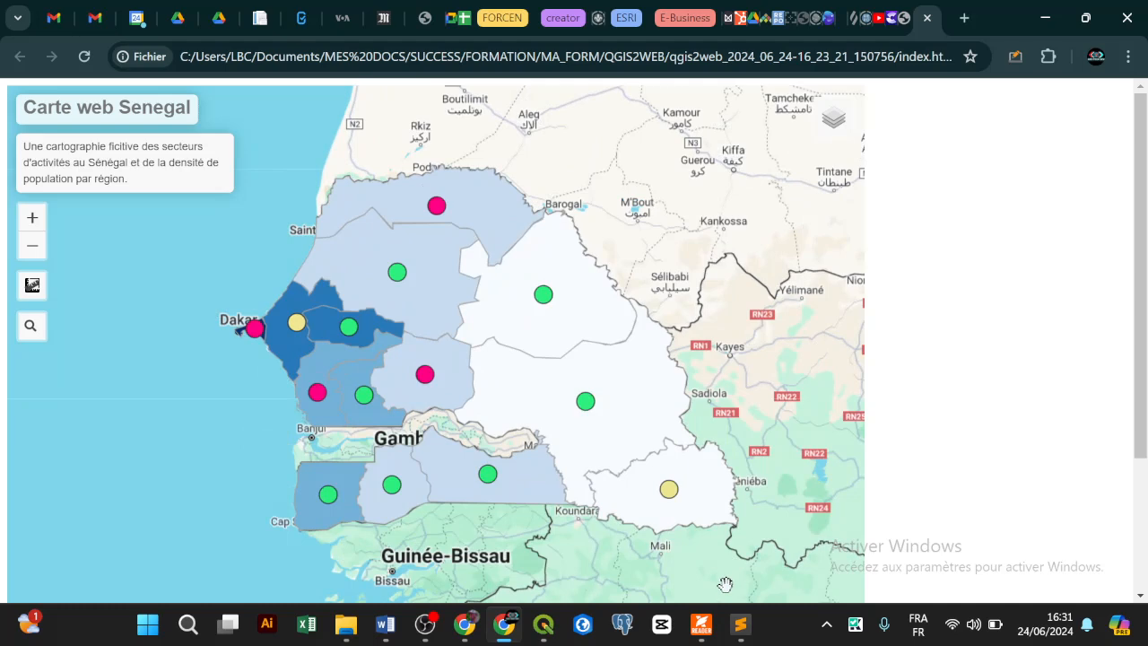
left_click(345, 625)
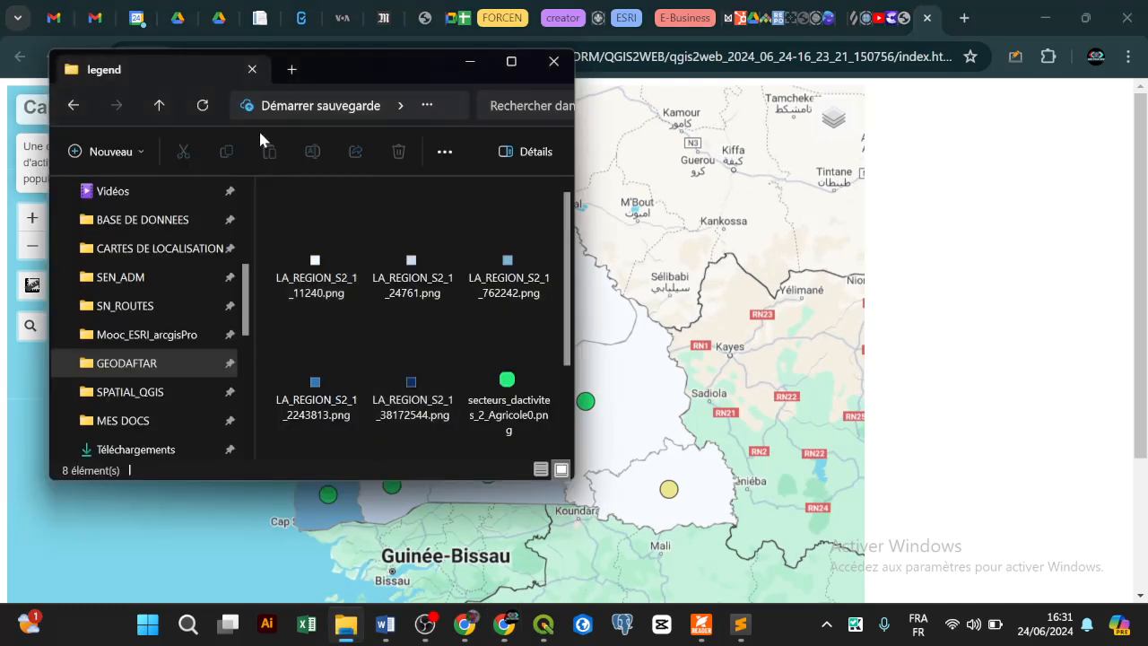
Step: Open qgis2web.css from the export's css folder in Sublime Text
left_click(160, 106)
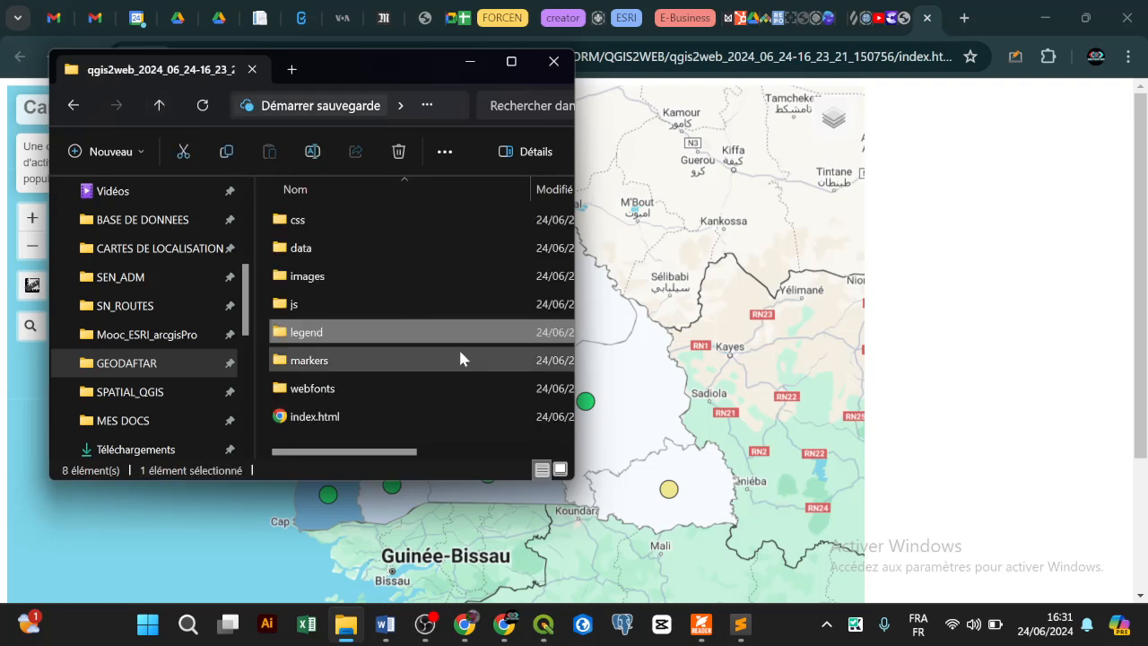
double_click(321, 215)
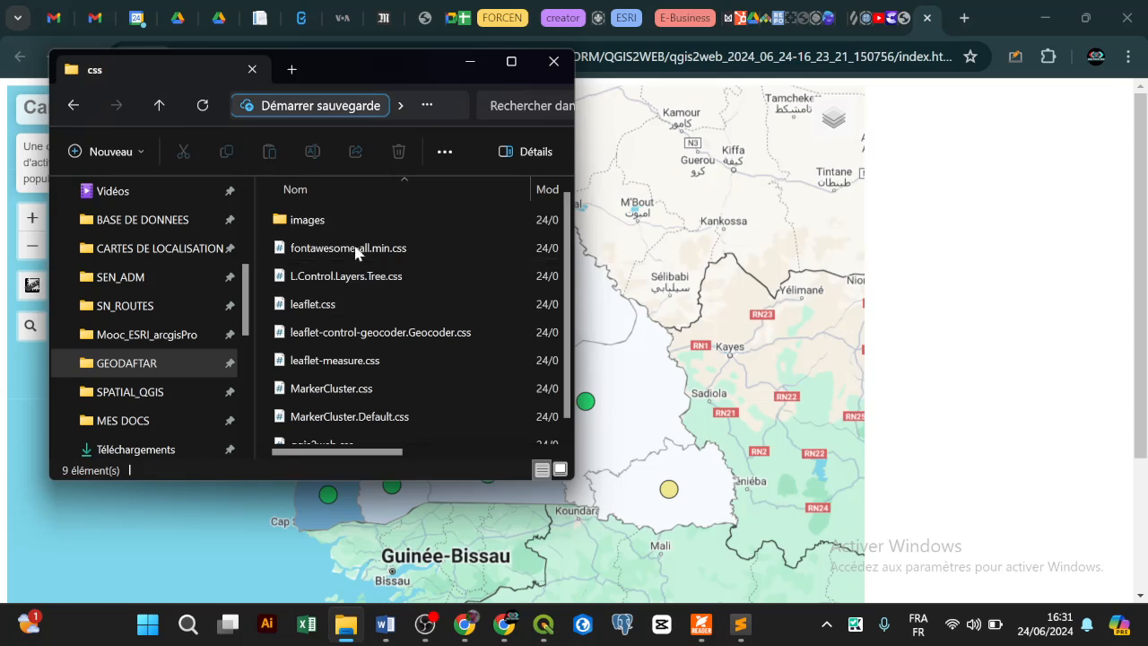
scroll(354, 252, "down", 1)
left_click(408, 434)
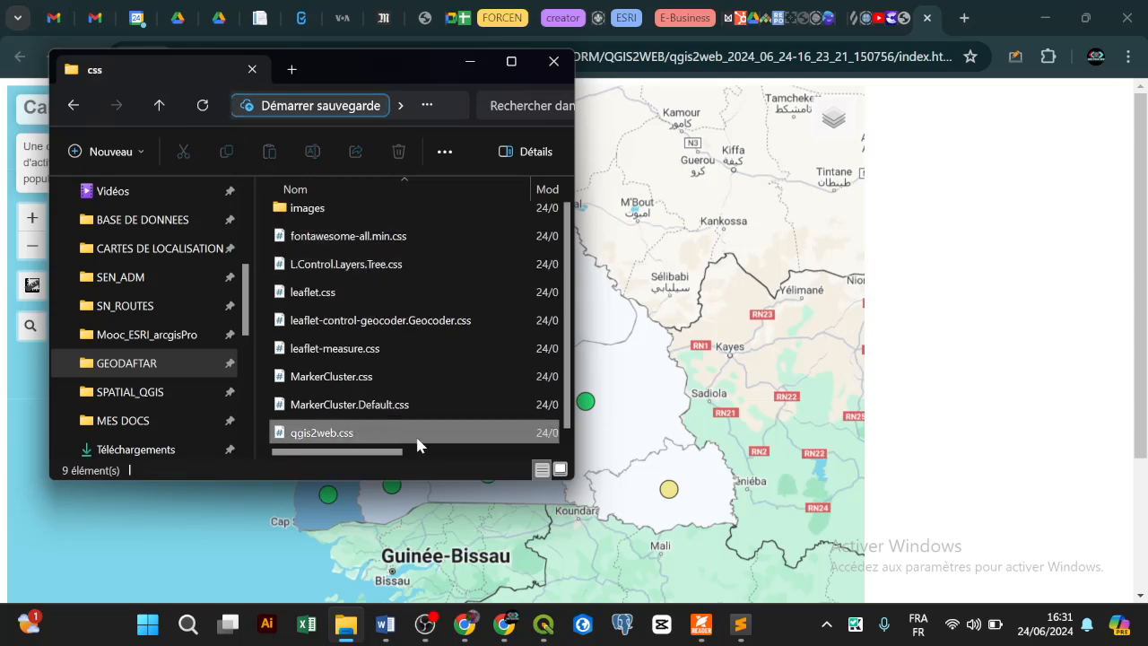
left_click_drag(408, 439, 835, 188)
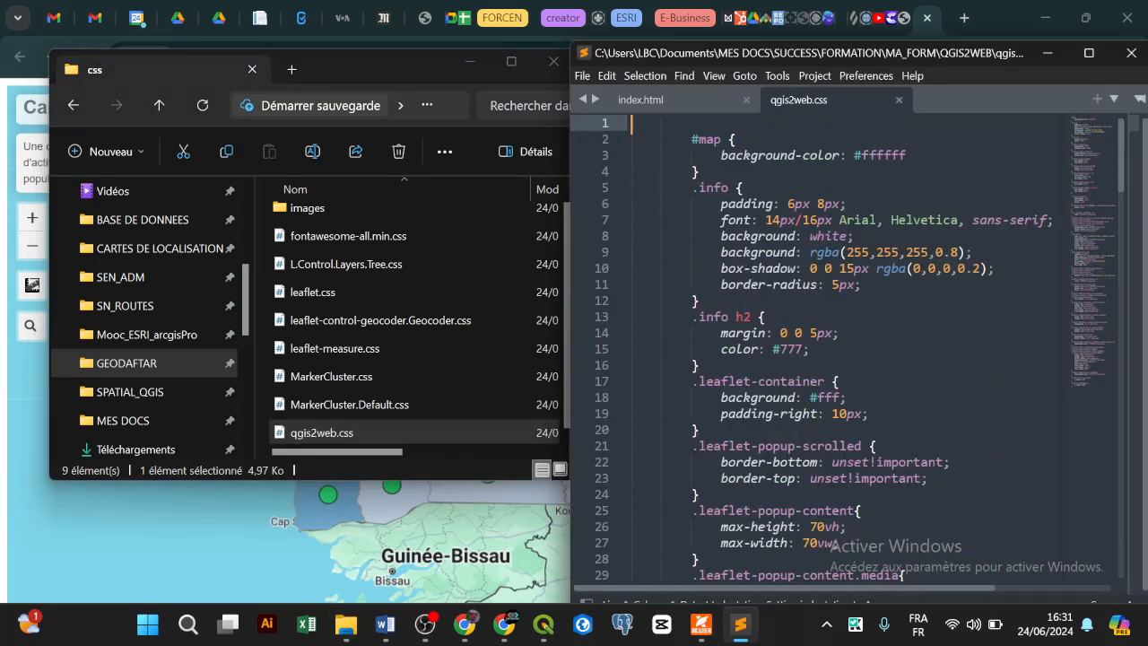
Step: Scroll qgis2web.css, then go back to index.html and review its overlaysTree legend entries
scroll(843, 350, "down", 8)
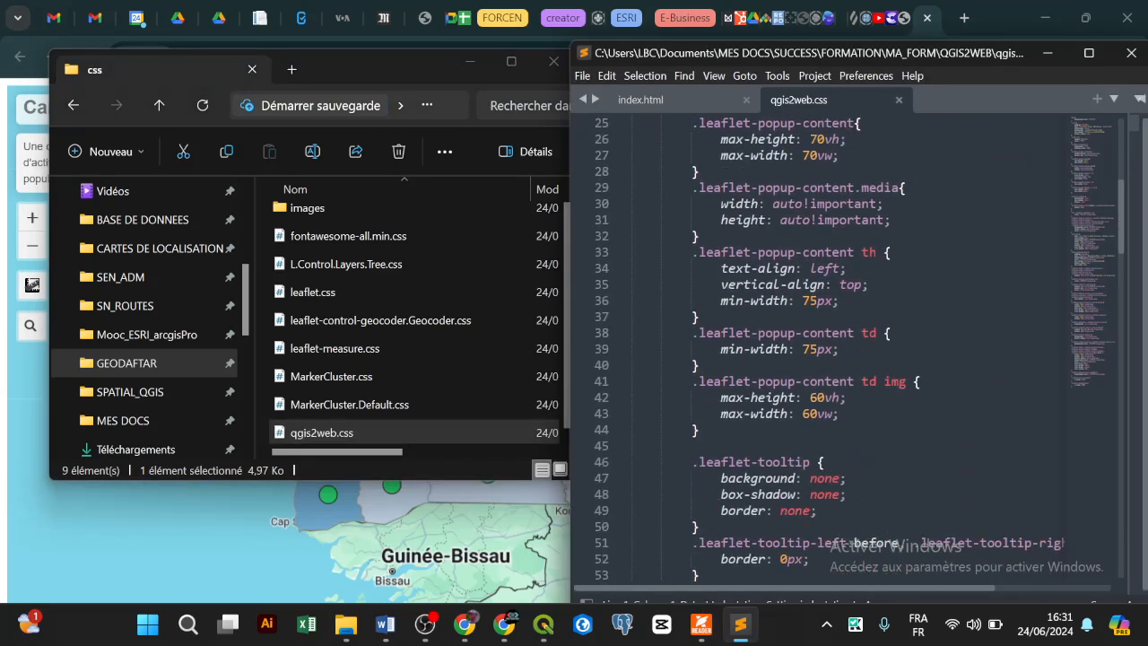
scroll(843, 350, "down", 7)
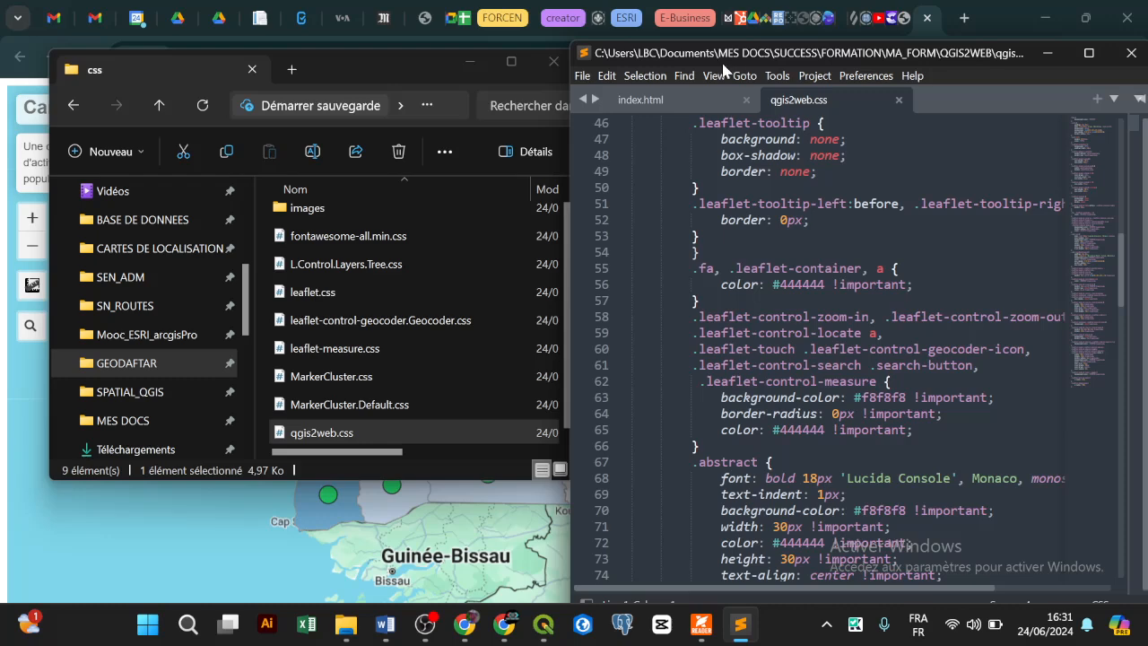
left_click(689, 105)
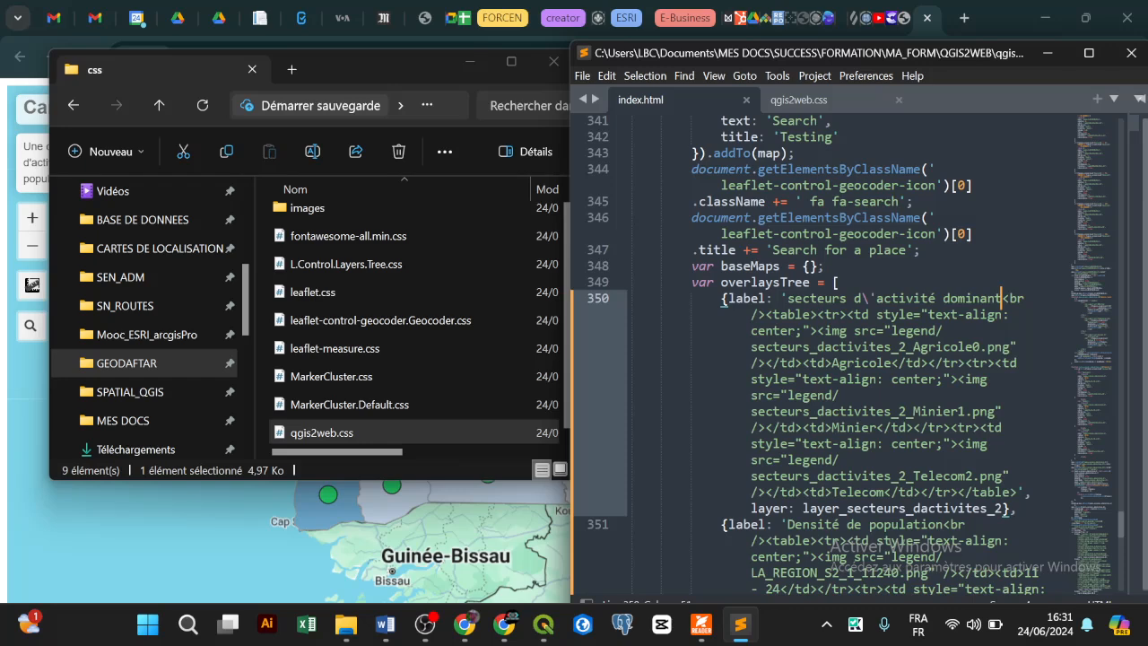
scroll(842, 358, "down", 1)
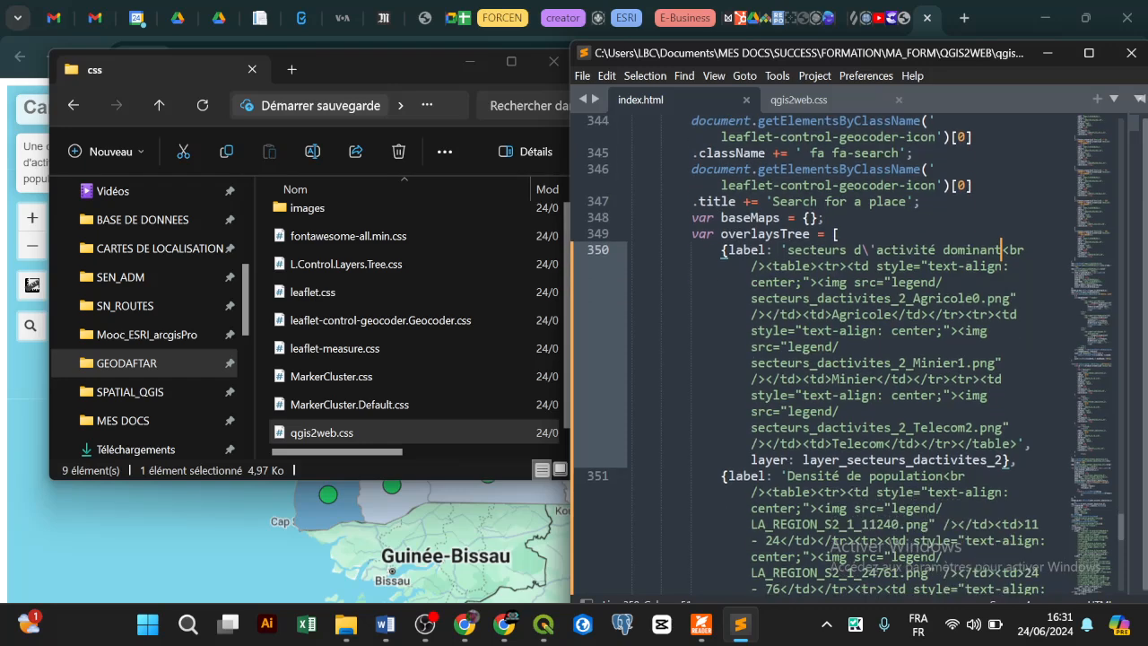
scroll(843, 359, "up", 2)
scroll(843, 359, "up", 2)
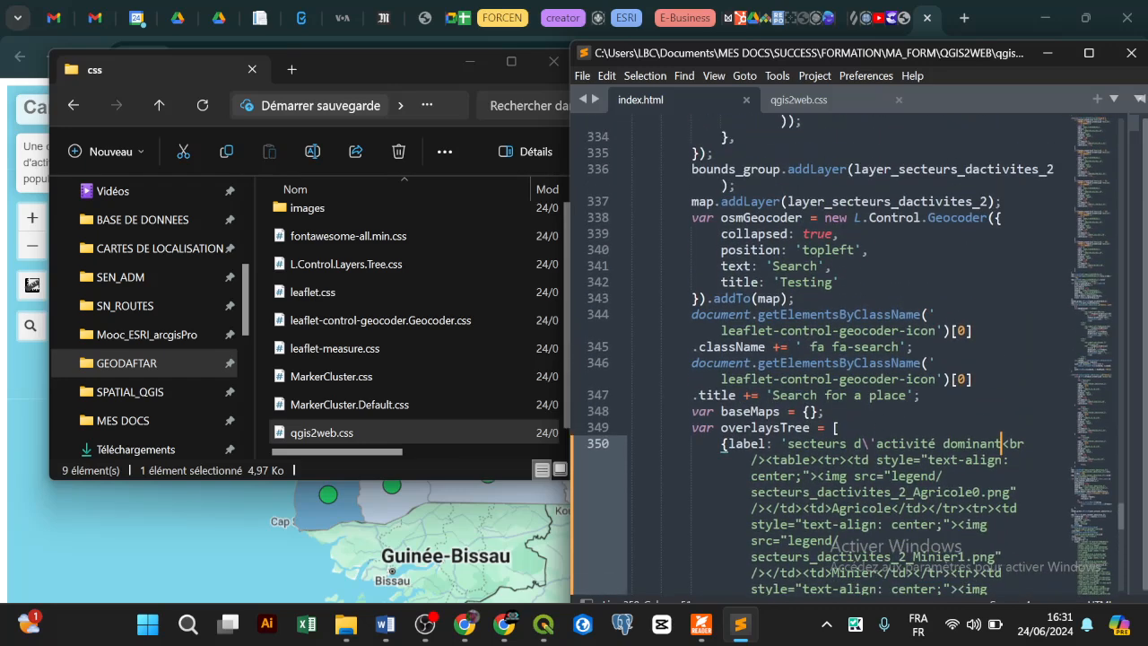
scroll(843, 359, "down", 1)
scroll(842, 358, "down", 5)
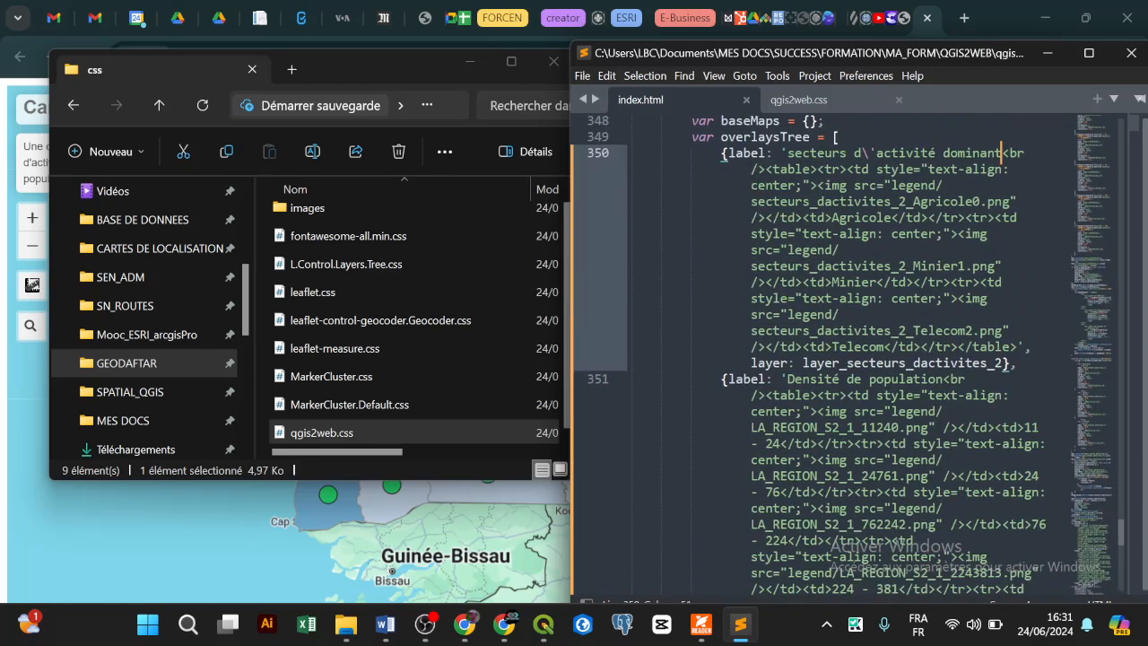
left_click(798, 102)
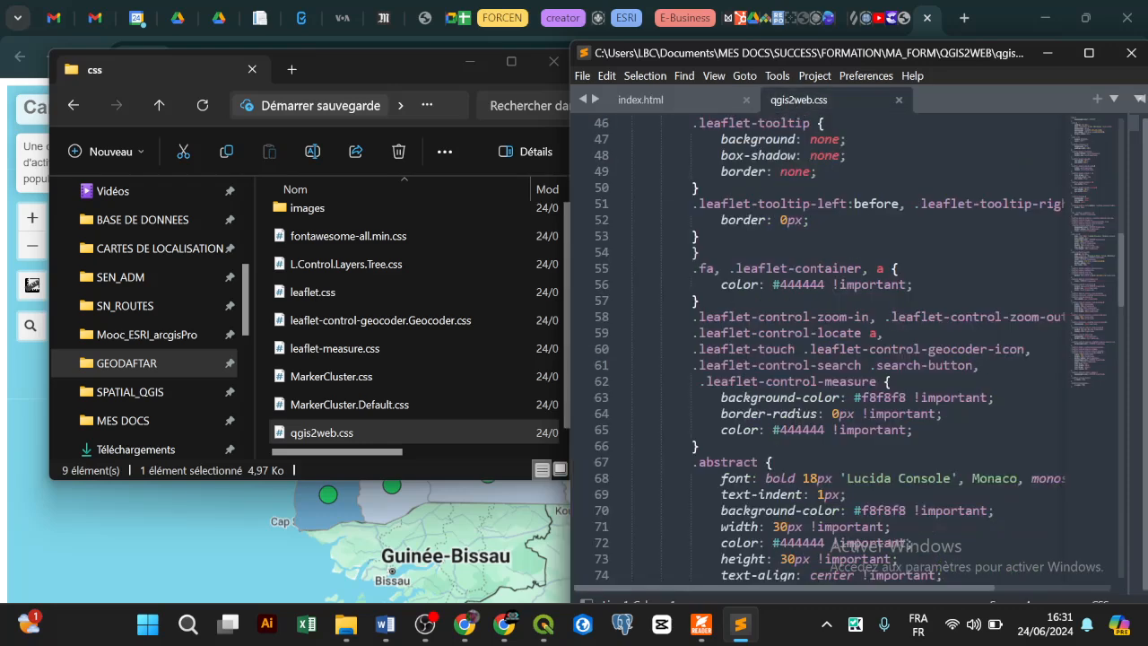
scroll(843, 359, "down", 4)
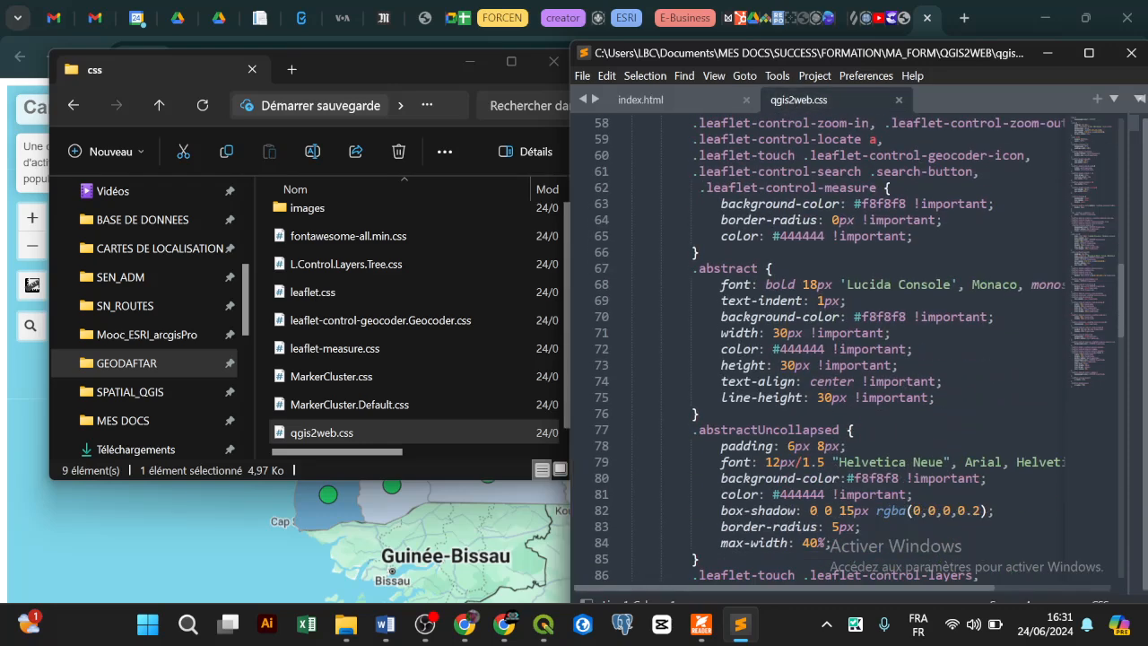
scroll(843, 359, "down", 8)
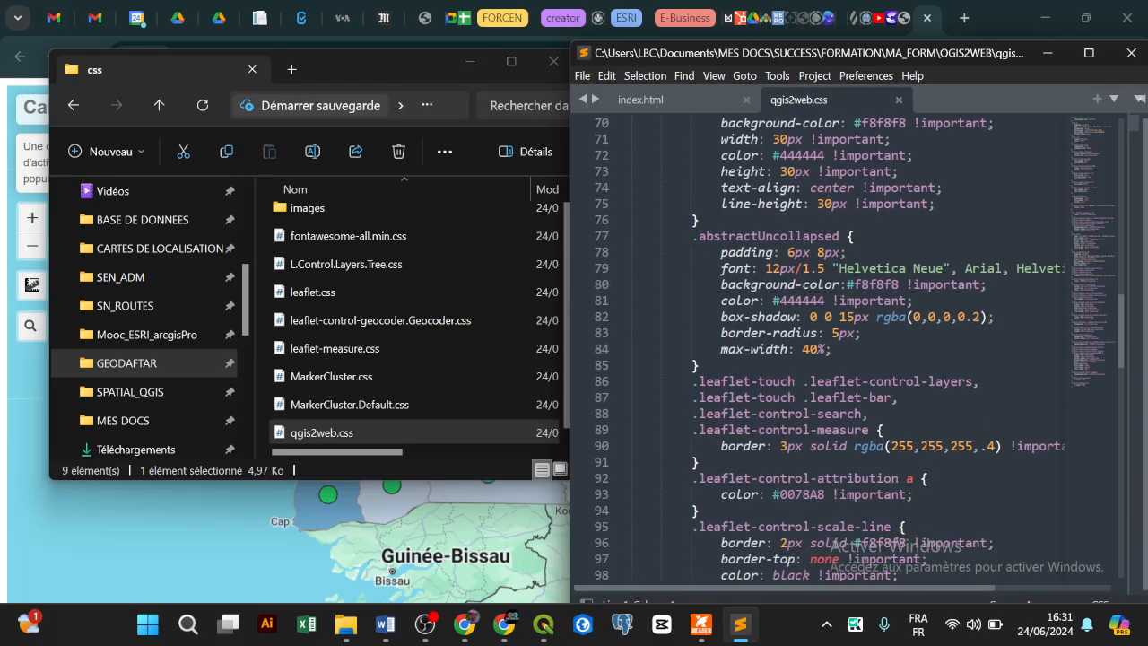
scroll(843, 358, "down", 5)
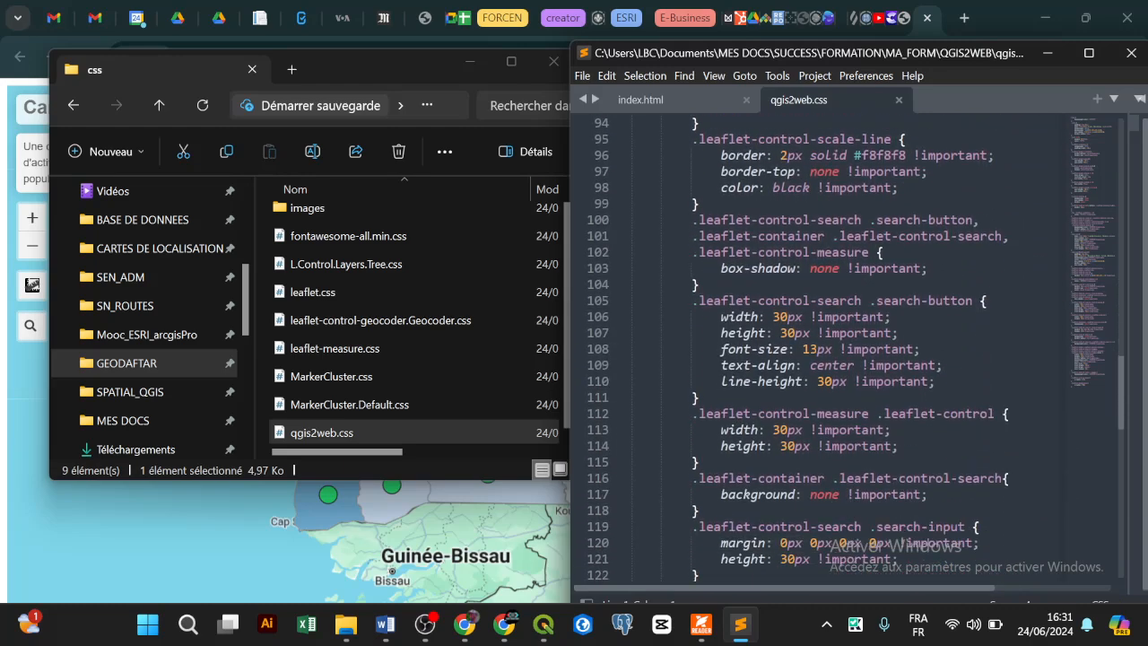
scroll(842, 359, "down", 6)
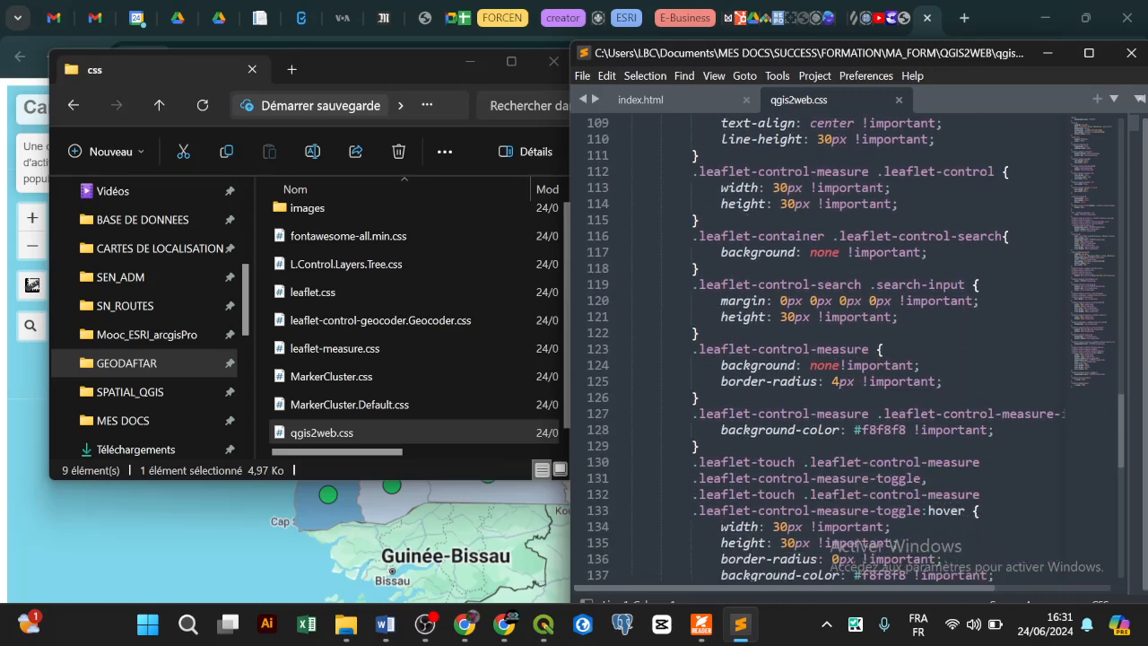
scroll(842, 359, "down", 3)
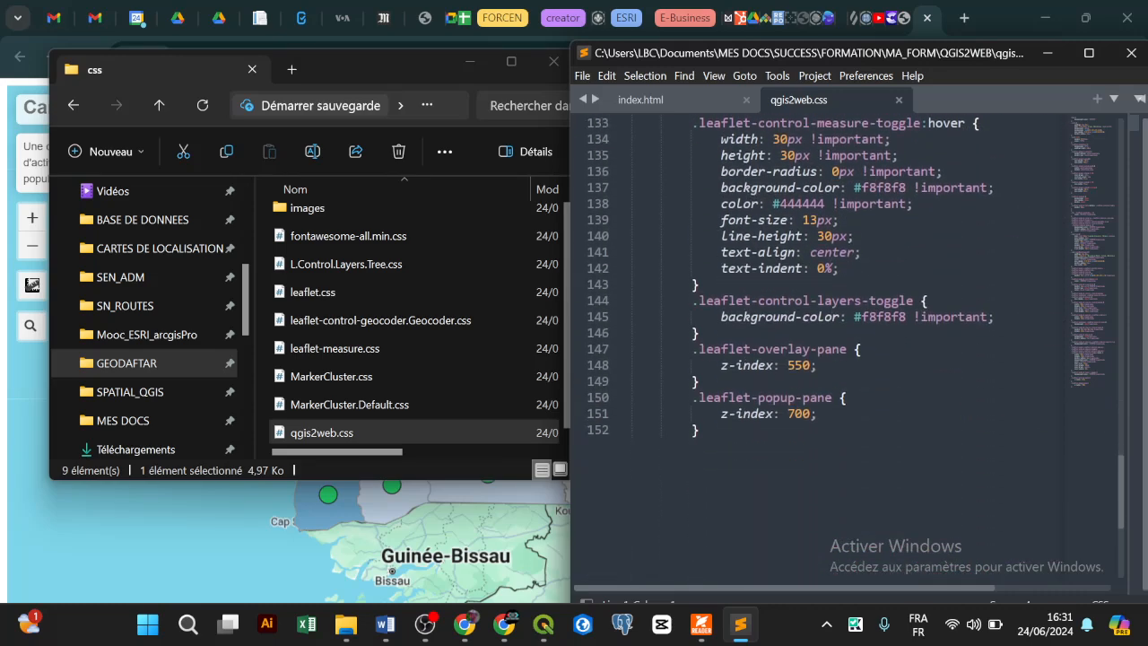
scroll(843, 358, "up", 15)
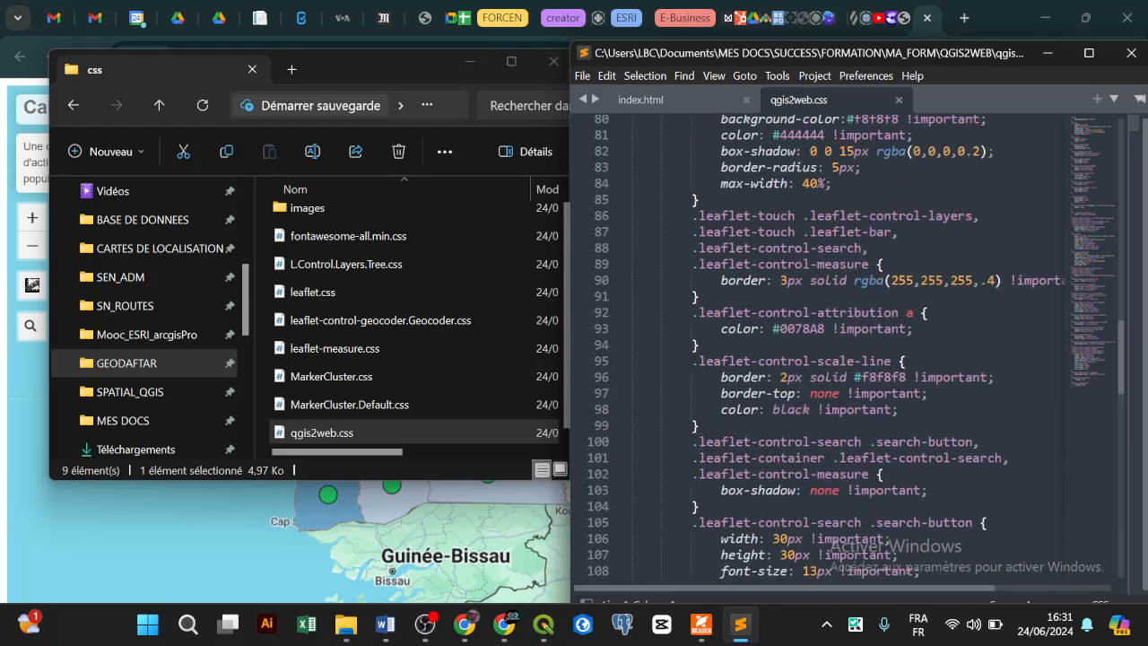
scroll(843, 359, "up", 20)
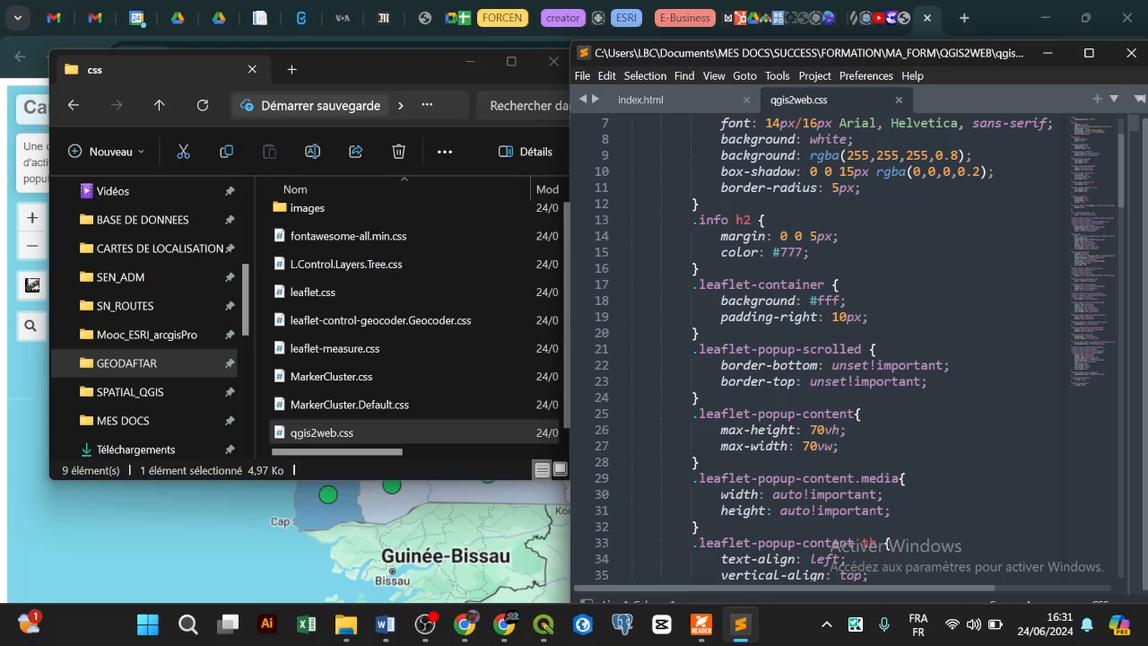
scroll(843, 359, "down", 2)
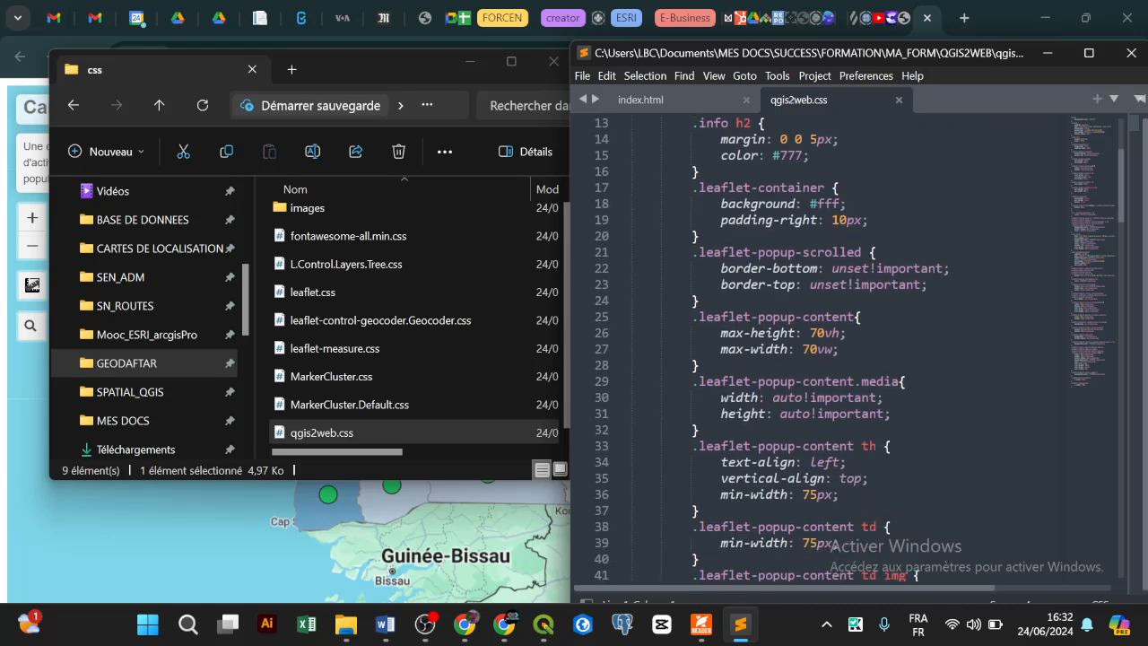
scroll(842, 358, "down", 2)
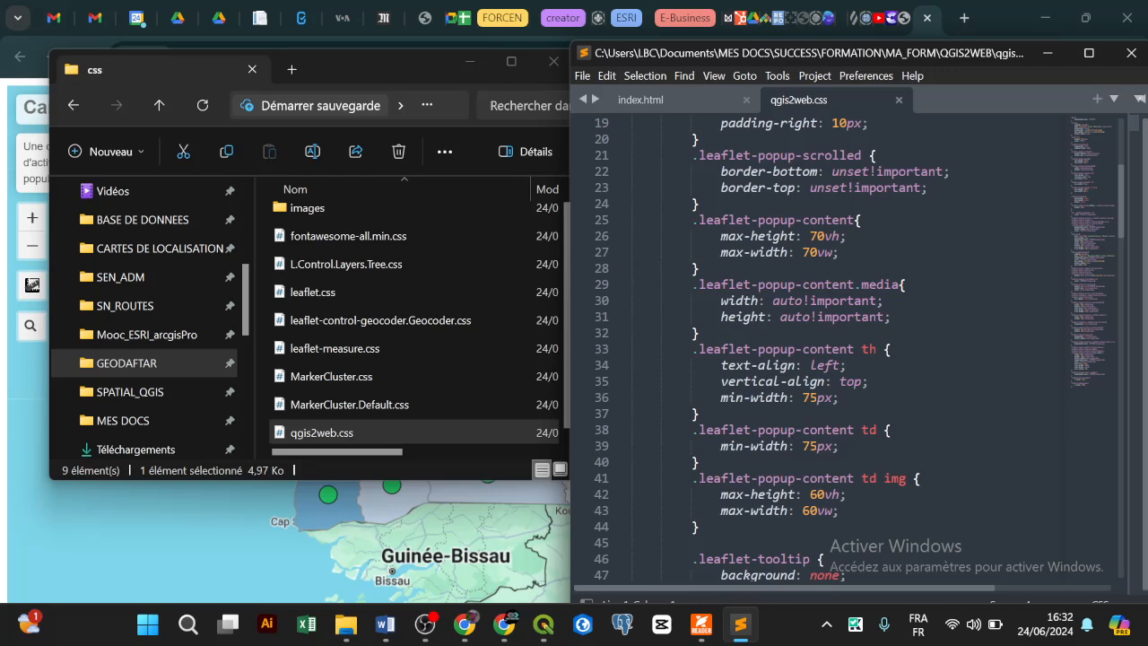
scroll(843, 359, "up", 5)
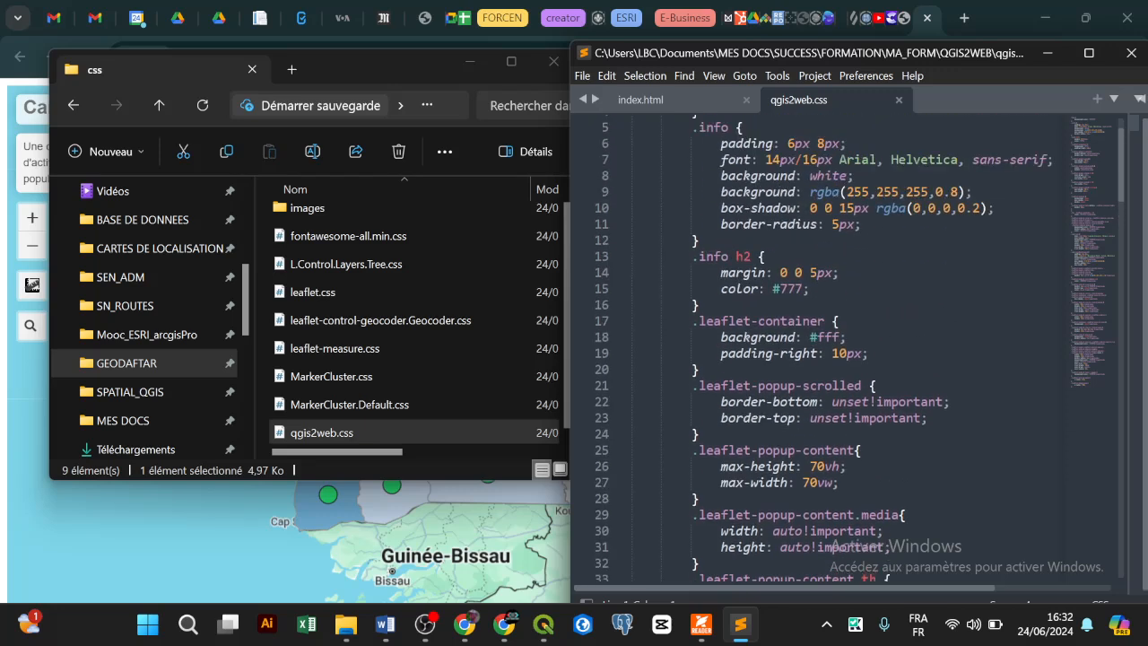
scroll(843, 359, "up", 1)
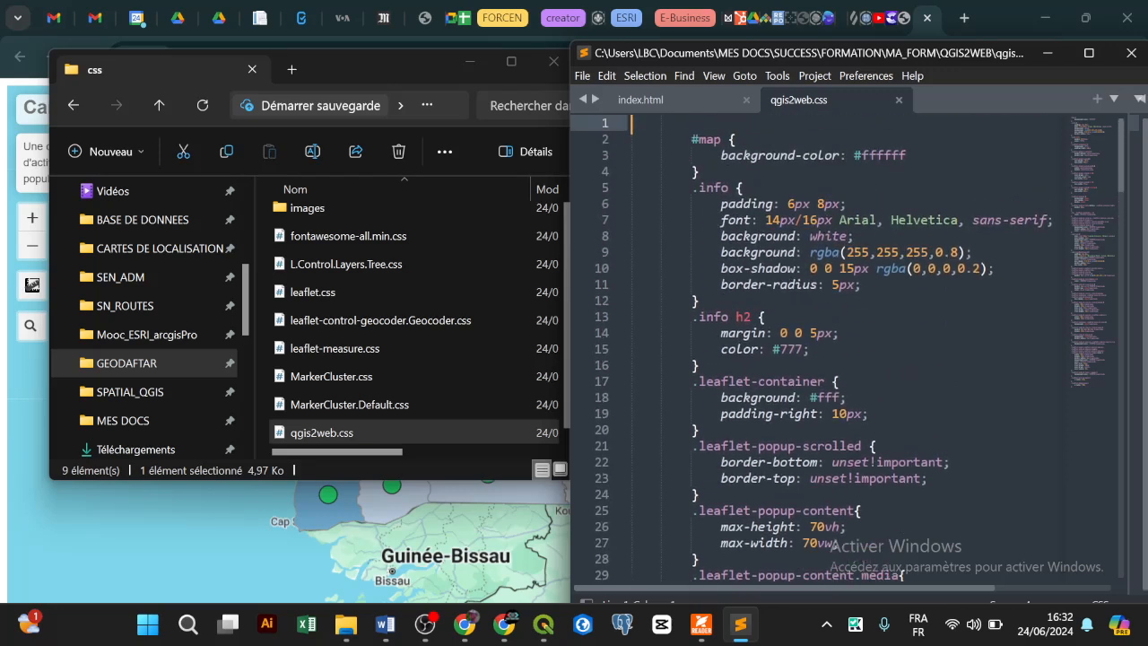
scroll(843, 349, "down", 2)
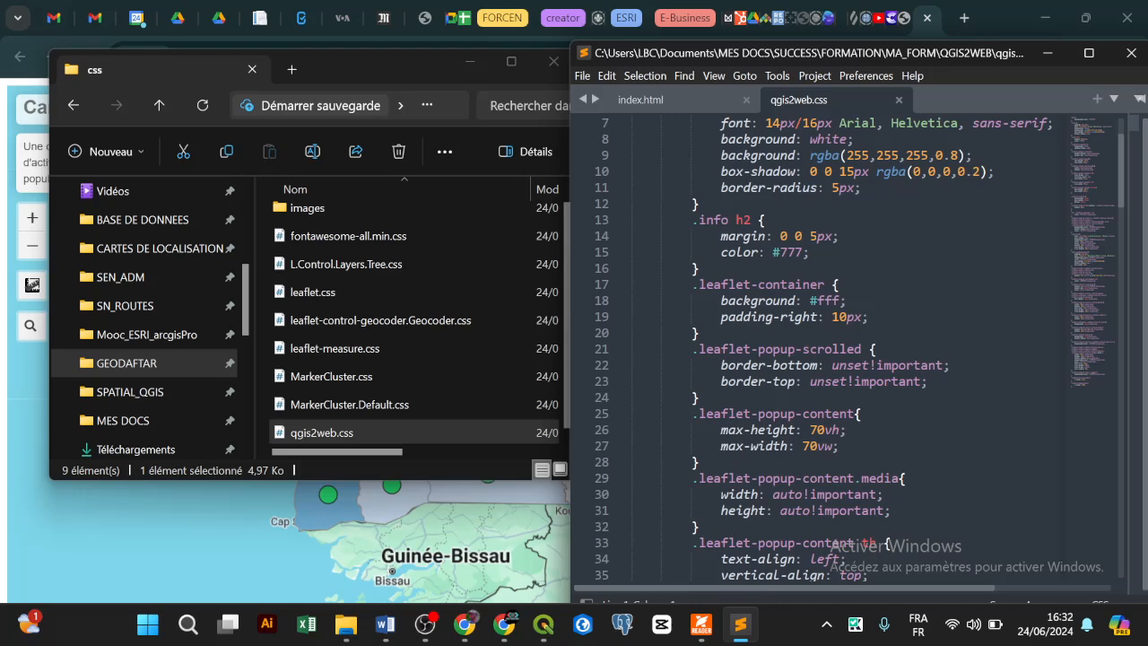
Step: Open Tambacounda's popup, then change the .leaflet-container background from #fff to #0ff
left_click(429, 503)
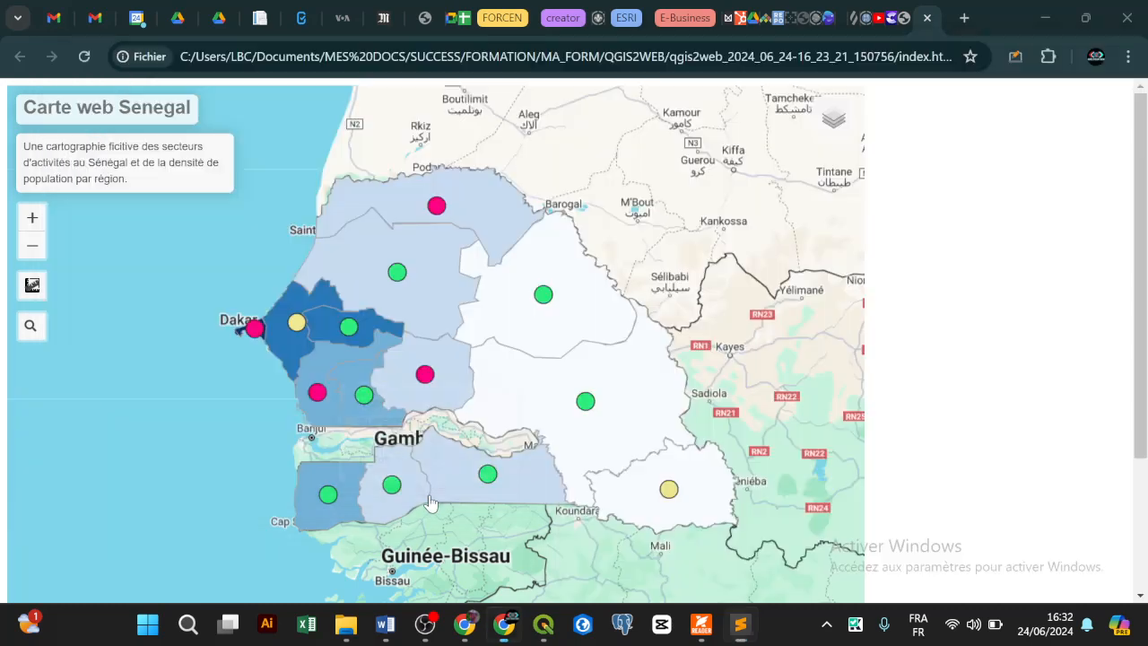
left_click(496, 373)
left_click(743, 626)
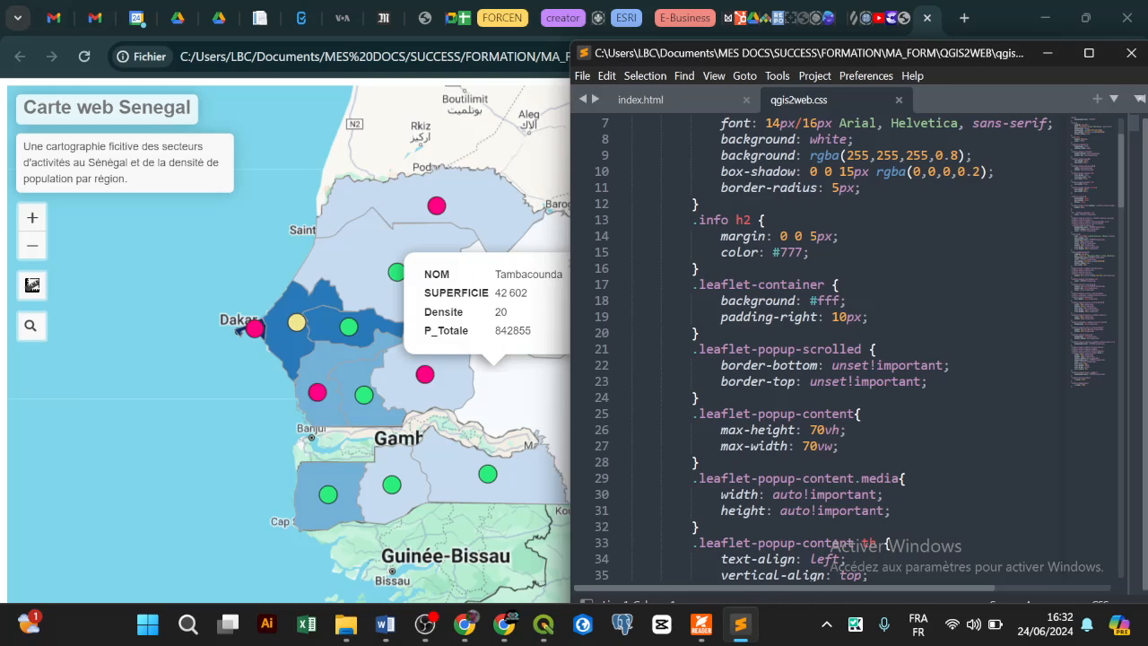
left_click(794, 301)
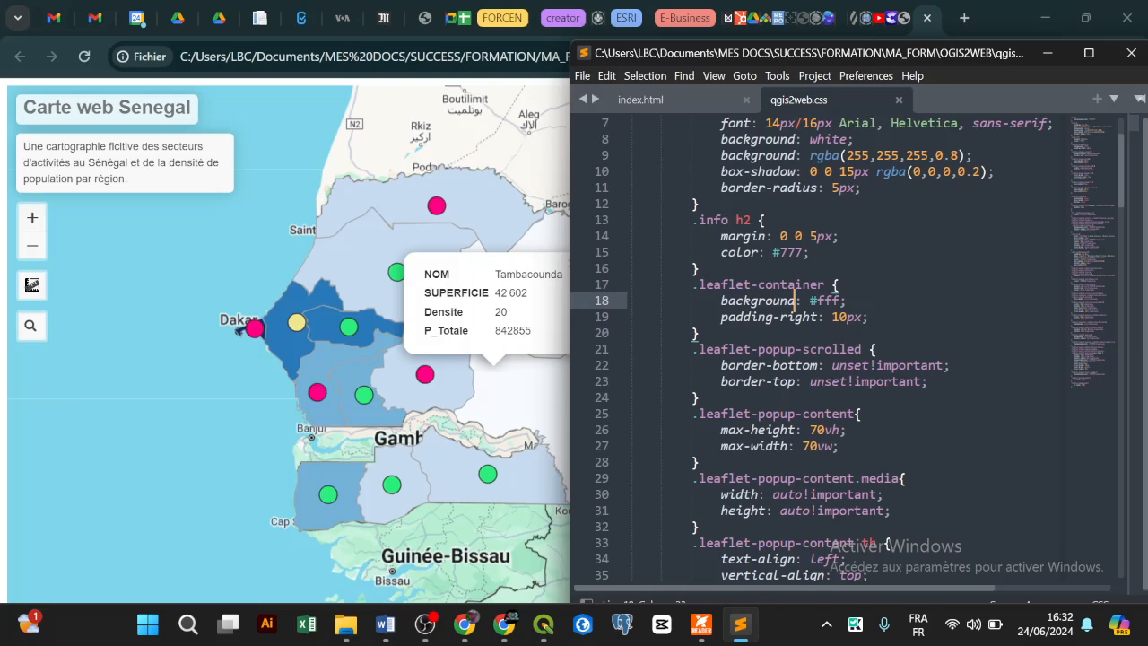
left_click(822, 300)
key("BackSpace")
type("0")
Step: Reload the map, check the Tambacounda and Kaffrine popups, then return to the stylesheet
left_click(84, 56)
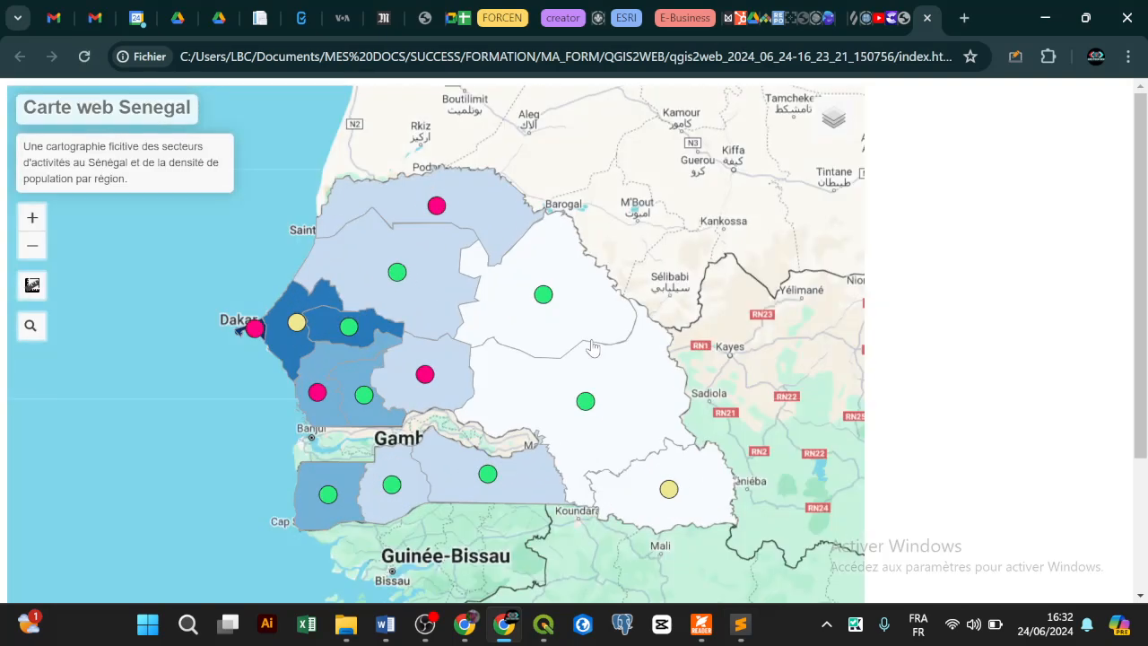
left_click(587, 344)
left_click(427, 374)
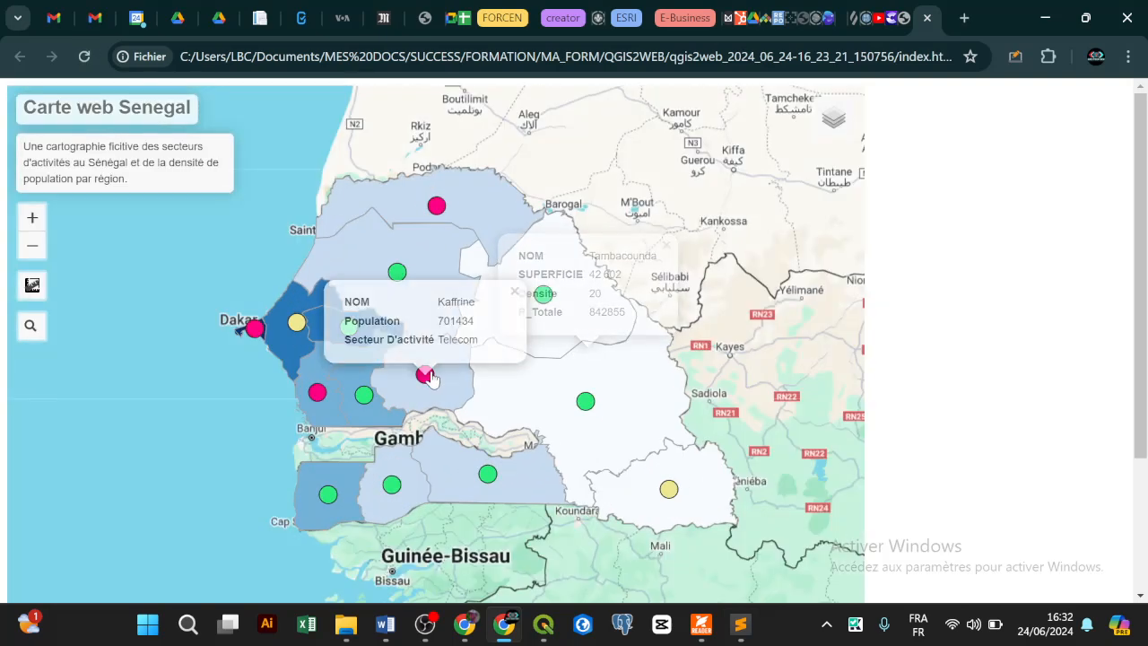
left_click(452, 386)
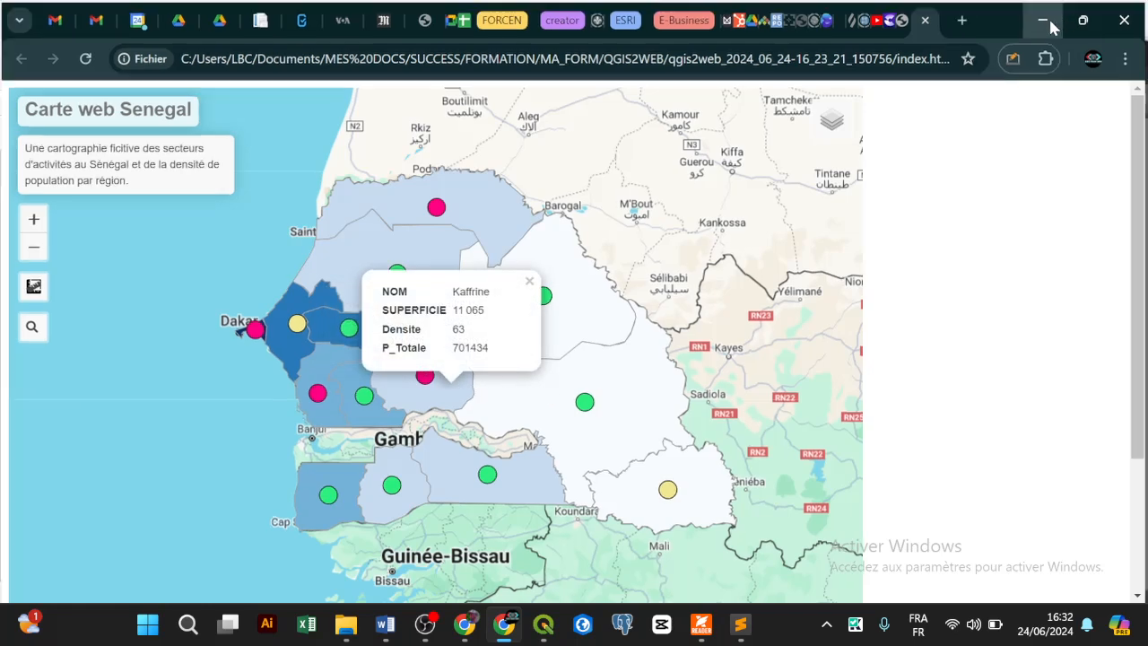
left_click(1045, 17)
left_click(919, 365)
Step: Restore the .leaflet-container background to #fff and find the popup content rule
left_click(816, 300)
key("BackSpace")
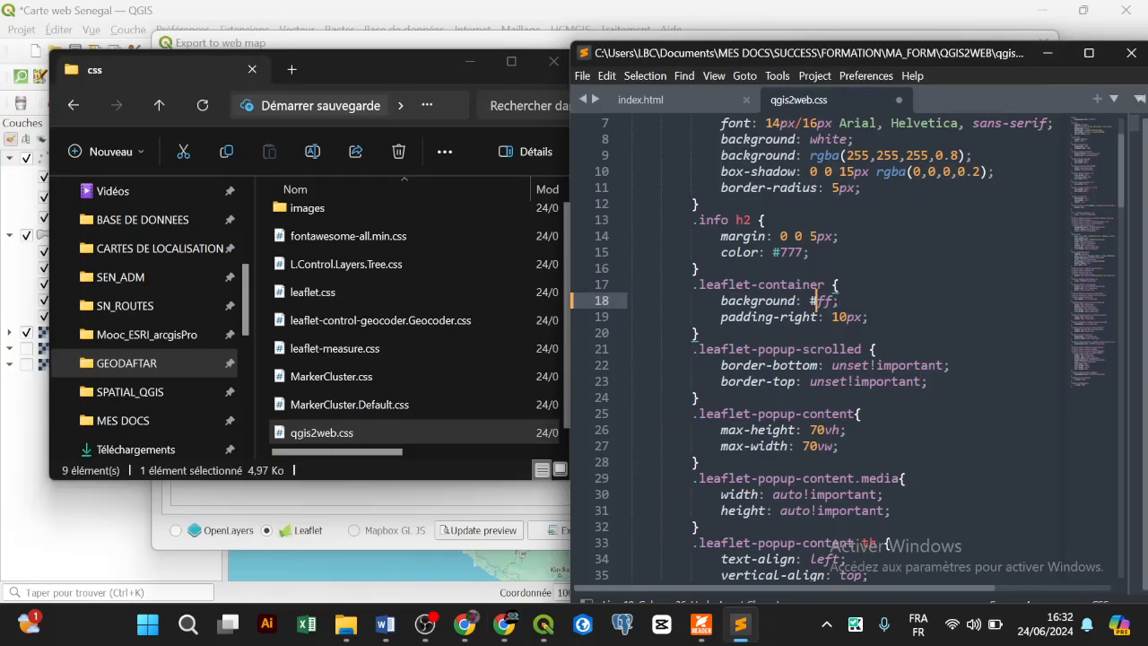
type("f")
scroll(843, 350, "down", 4)
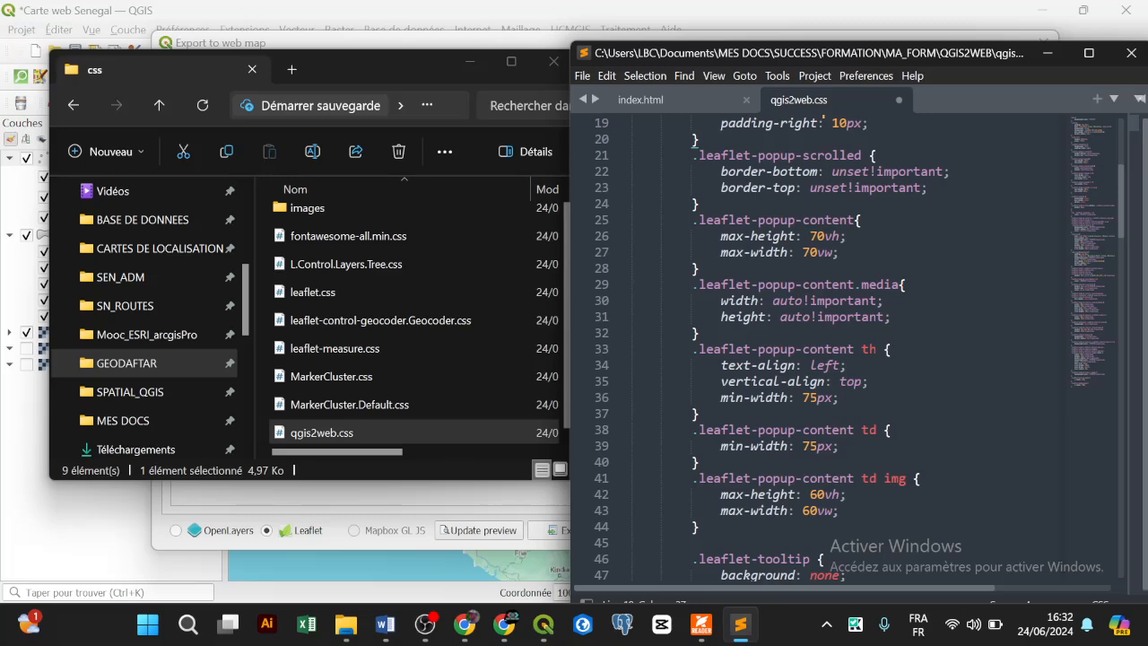
scroll(842, 350, "down", 3)
scroll(843, 349, "down", 1)
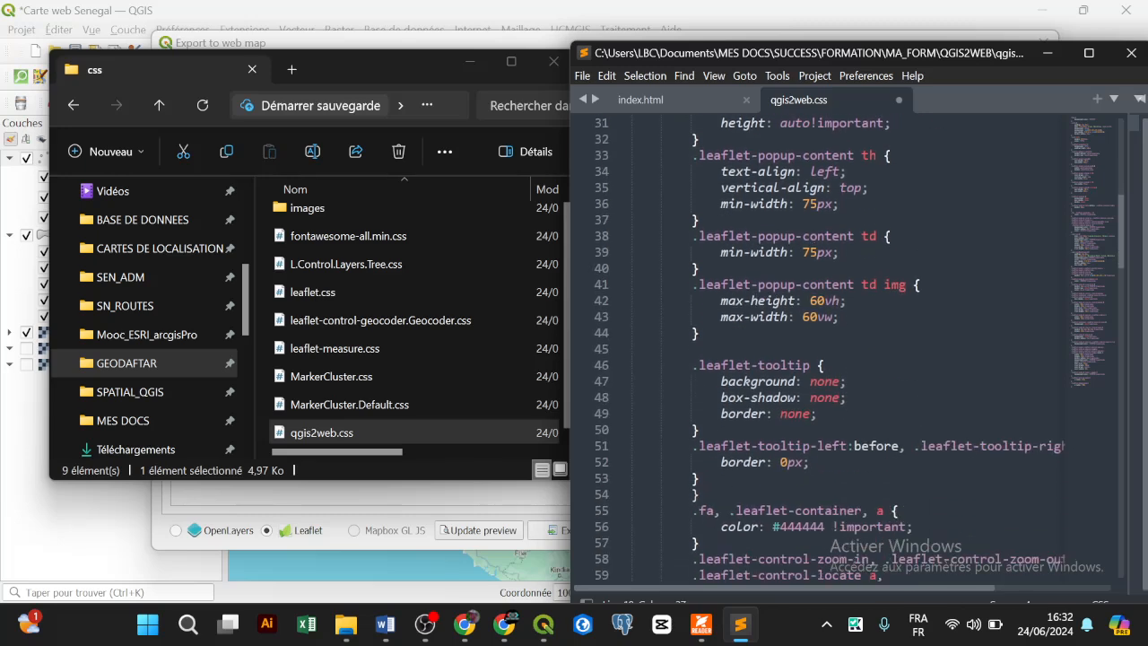
scroll(842, 350, "down", 1)
scroll(843, 350, "down", 2)
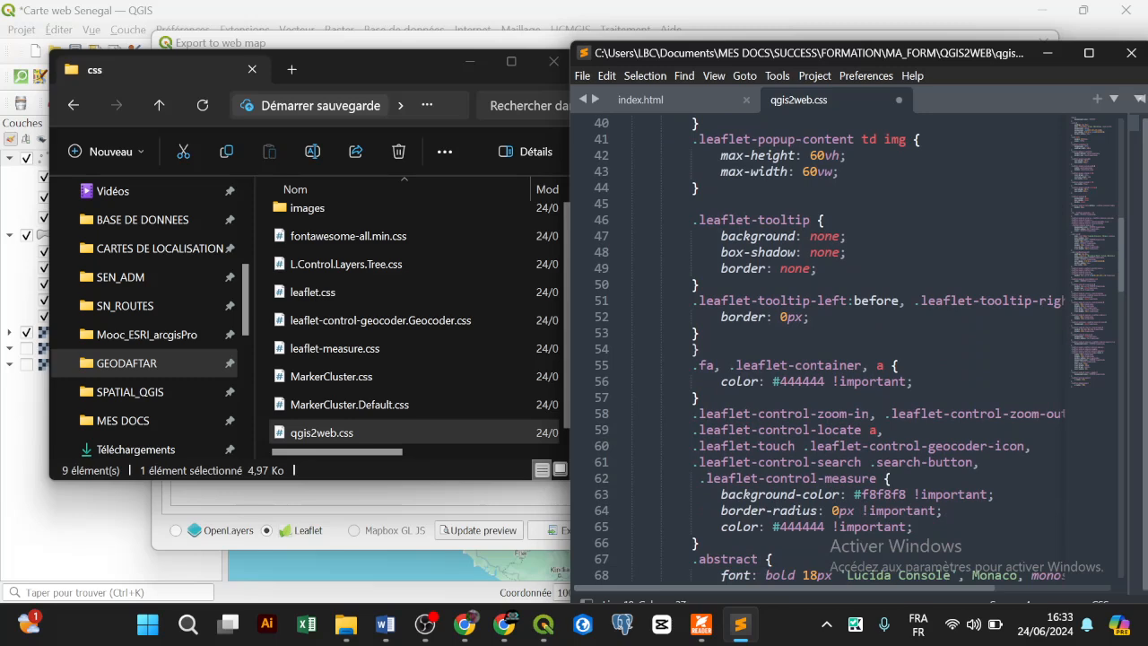
scroll(843, 350, "down", 2)
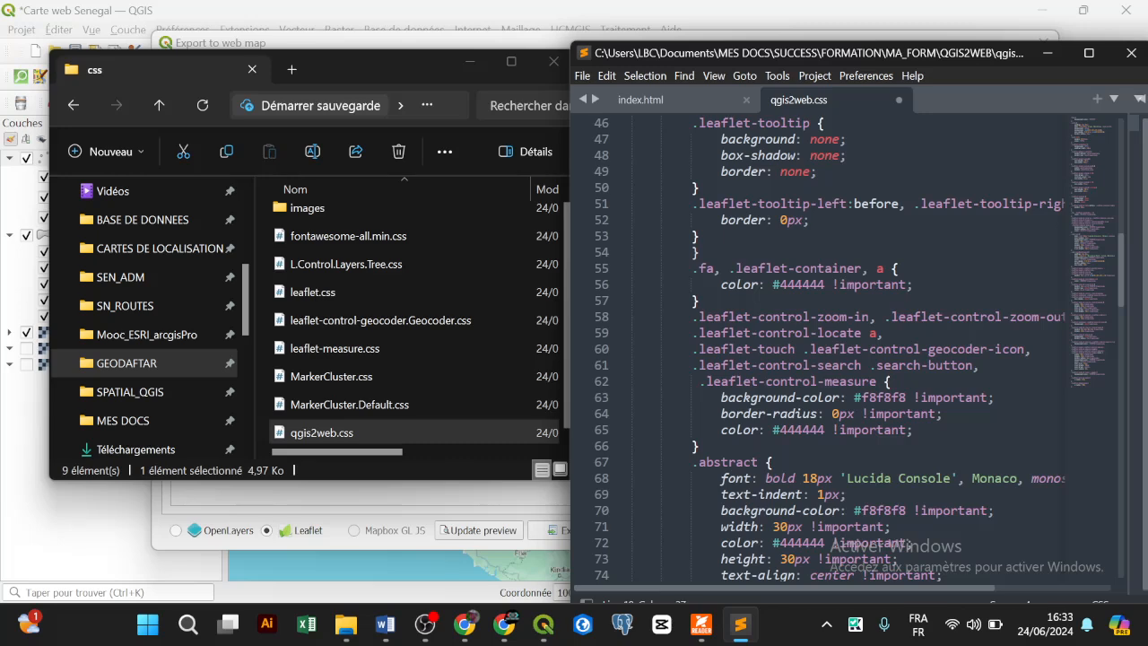
scroll(843, 350, "up", 4)
scroll(820, 204, "up", 7)
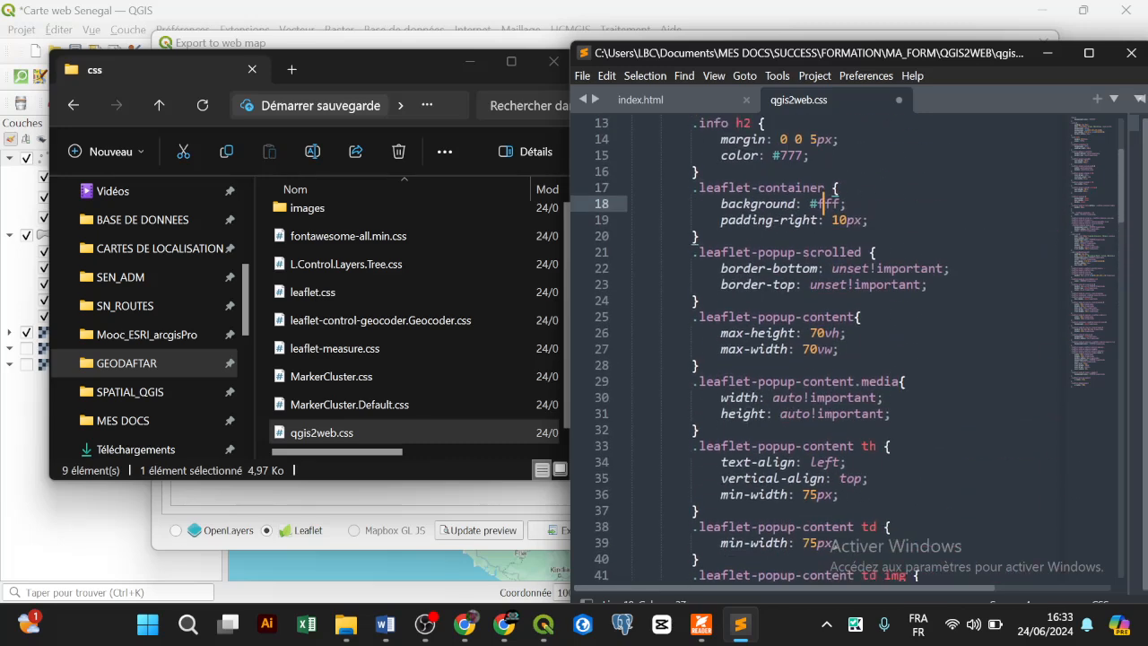
mouse_move(797, 318)
scroll(843, 349, "up", 3)
scroll(843, 350, "down", 1)
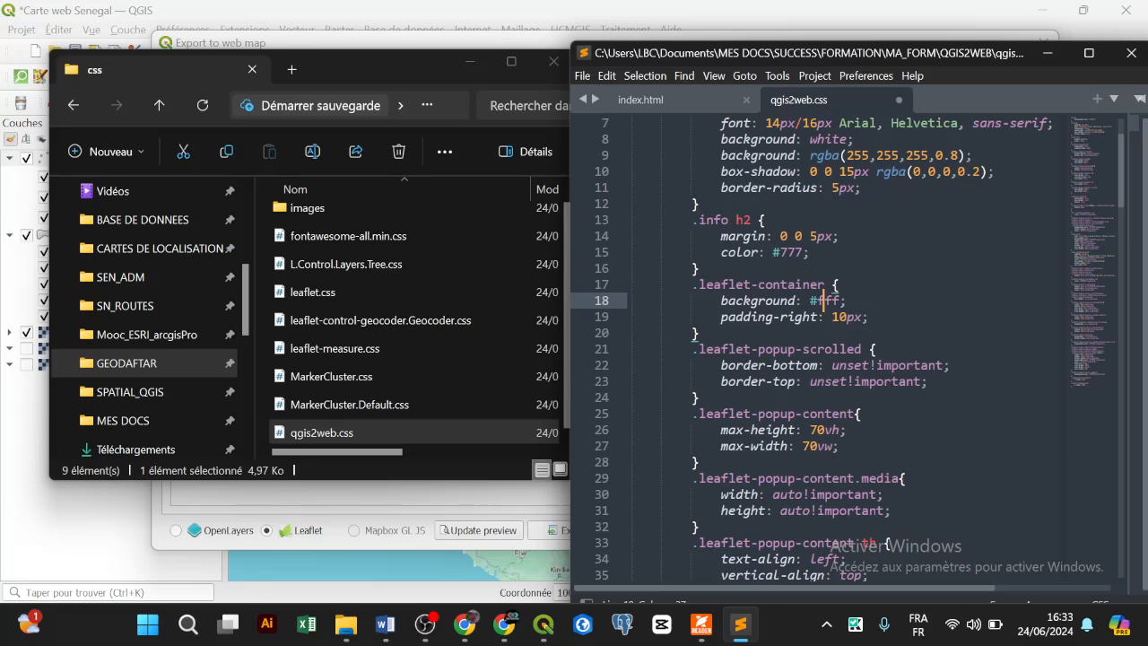
Step: Add 'color: red' to .leaflet-popup-content and save qgis2web.css
left_click(838, 446)
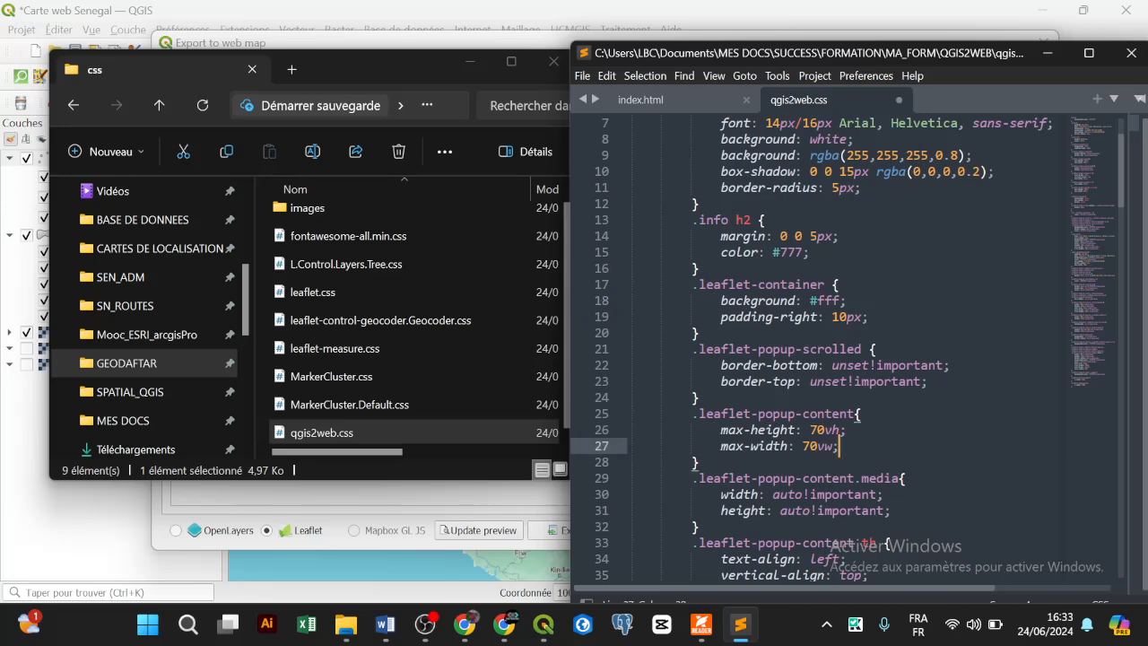
key("Return")
type("colo")
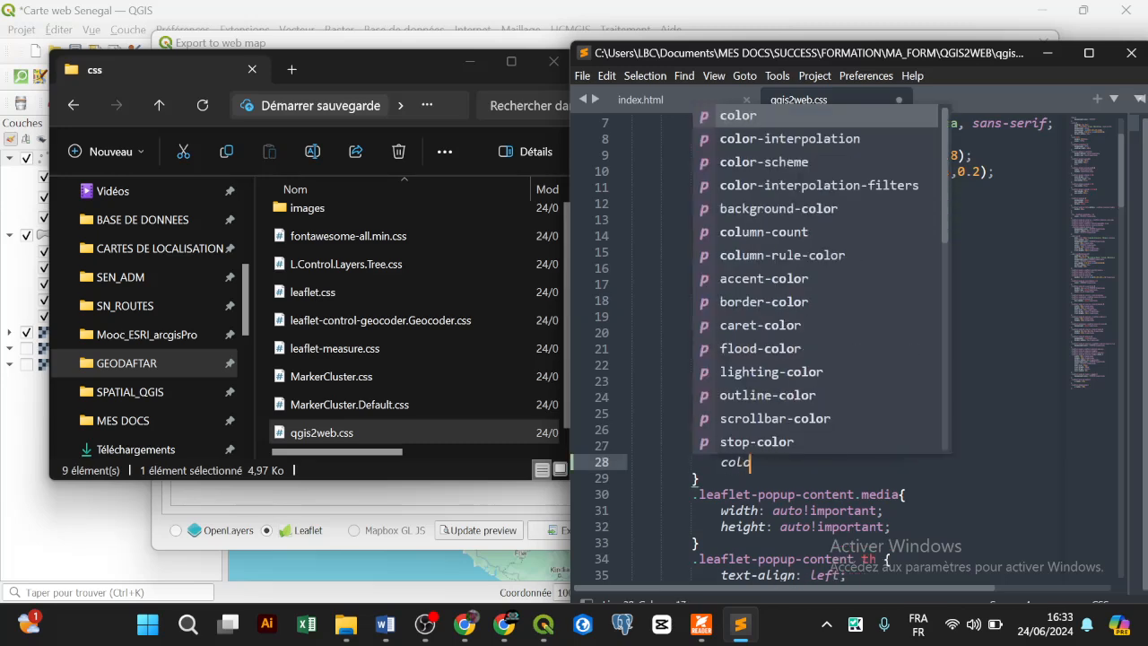
type("r: red;")
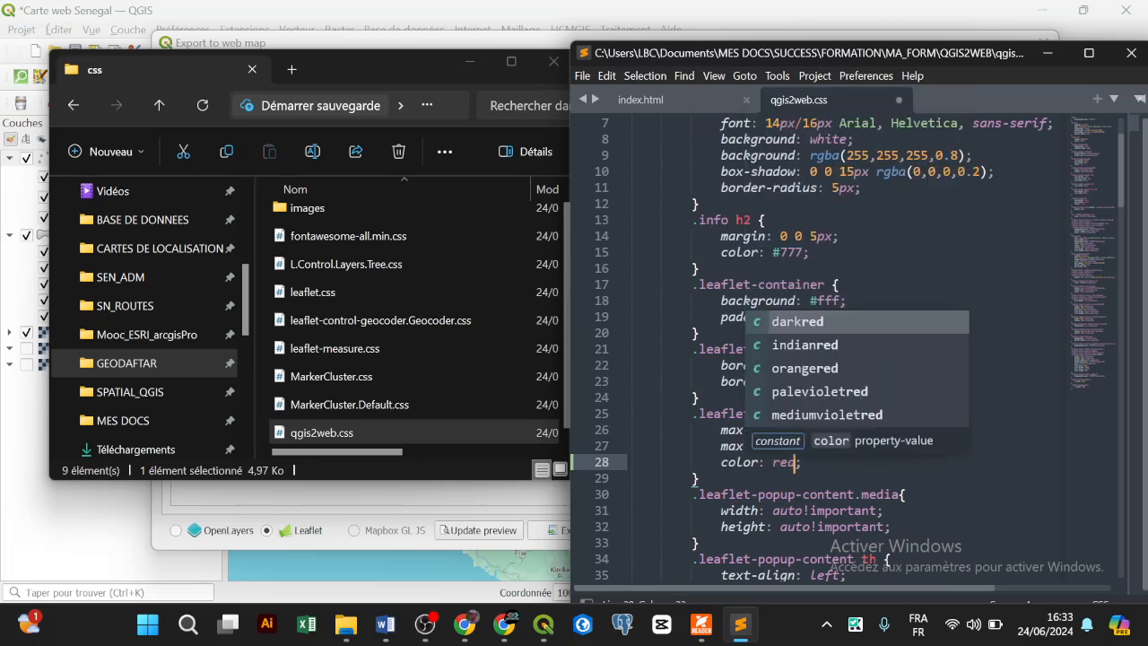
key("ctrl+s")
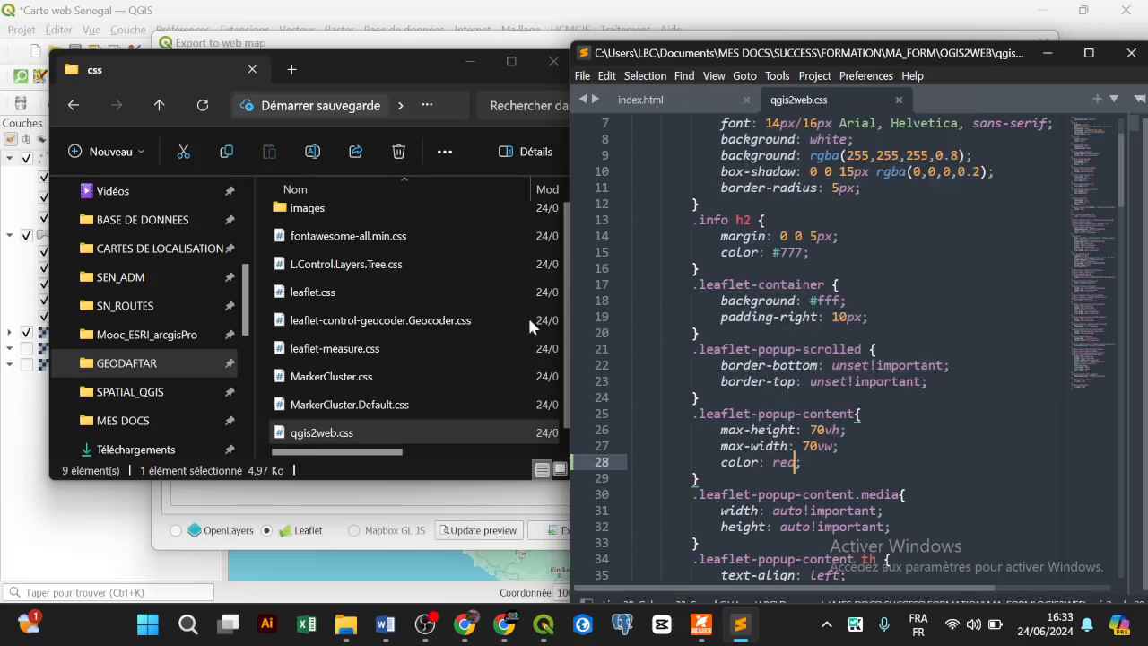
Step: Reload the Senegal map in Chrome and check that the Kaffrine, Tambacounda and Louga popups show red text
left_click(504, 628)
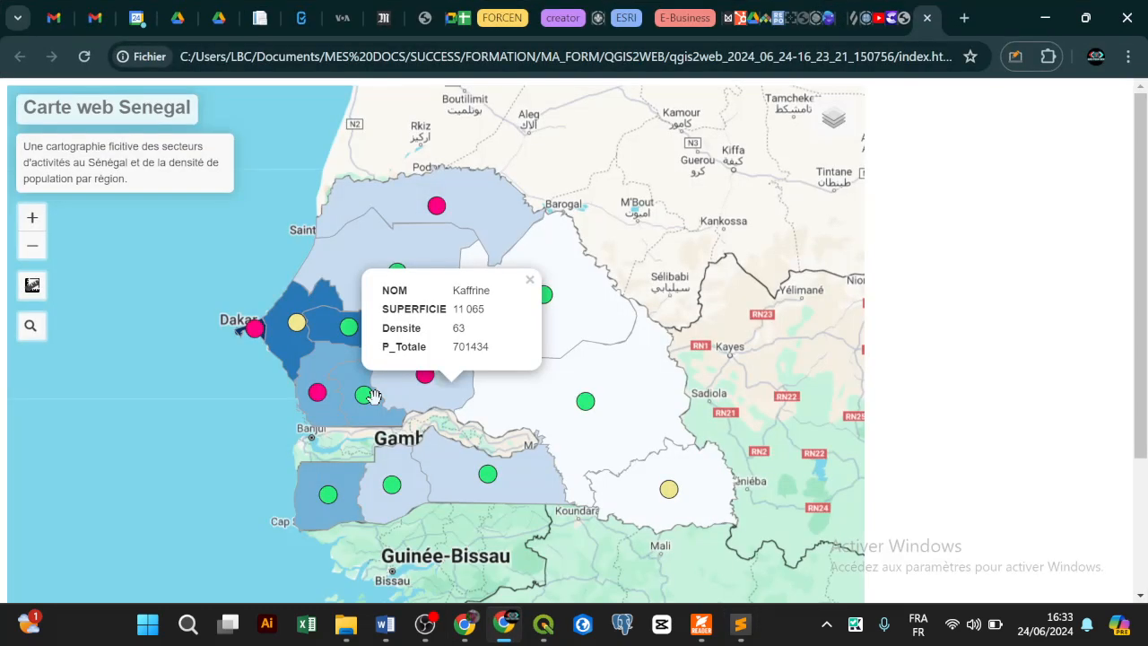
left_click(84, 56)
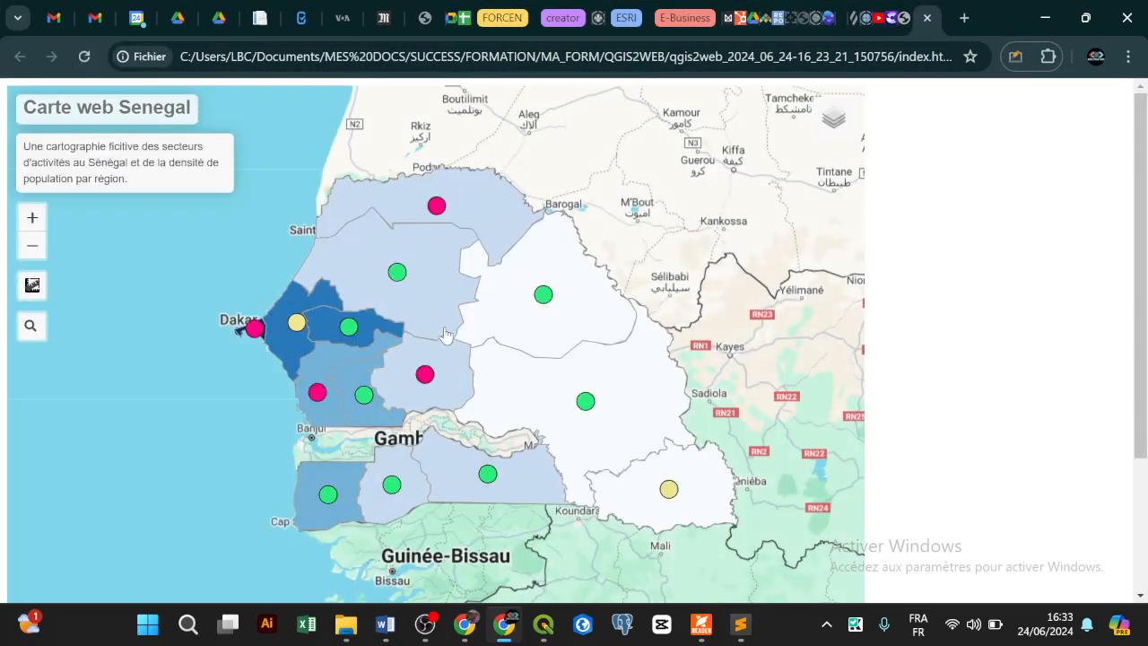
left_click(434, 353)
left_click(521, 384)
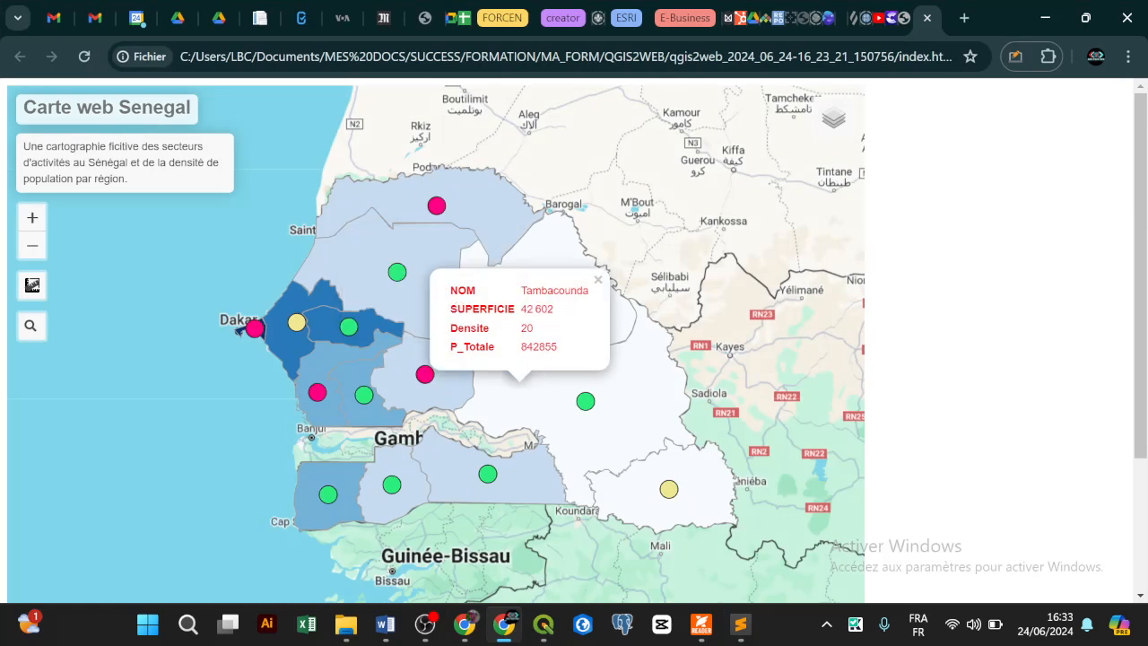
left_click(396, 275)
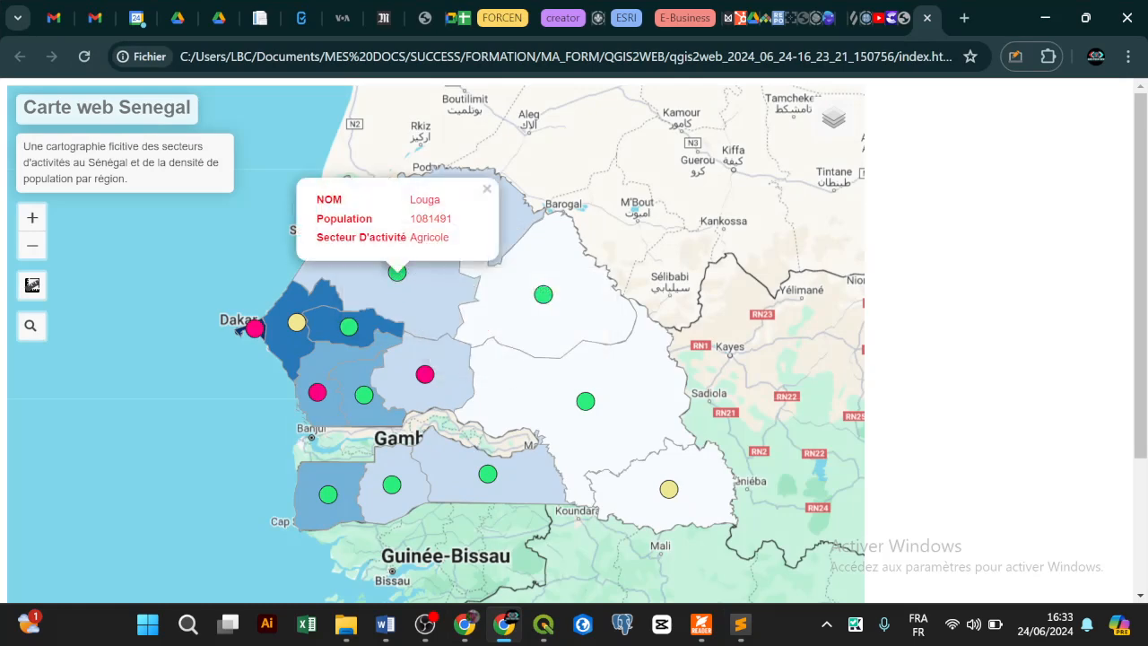
left_click(428, 288)
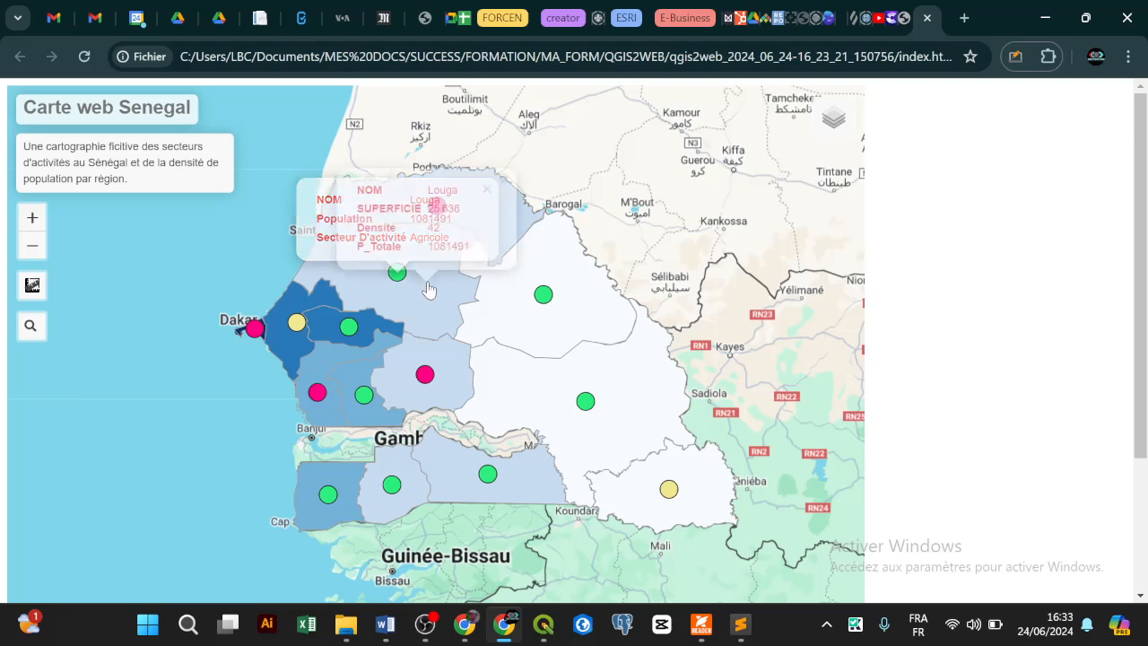
left_click(1044, 18)
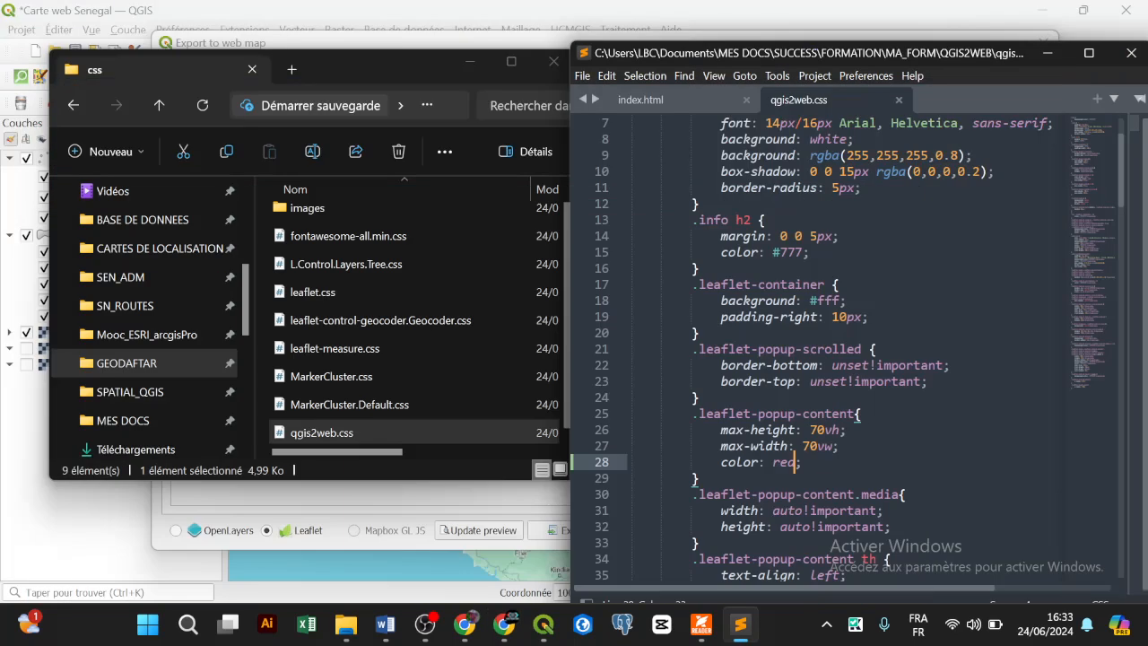
Step: Change line 28's 'color: red' to 'background: red' in qgis2web.css and save
key("Home")
type("backgr")
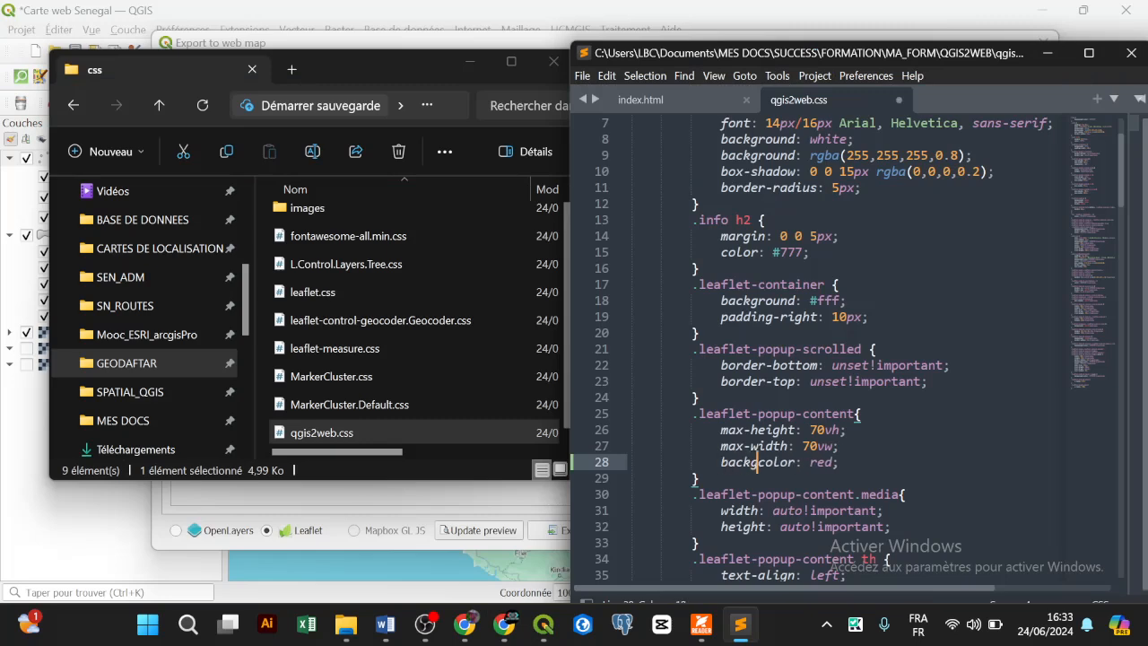
type("oun")
key("Delete")
key("Delete")
key("Delete")
key("Delete")
type("d")
key("Delete")
key("Escape")
key("Down")
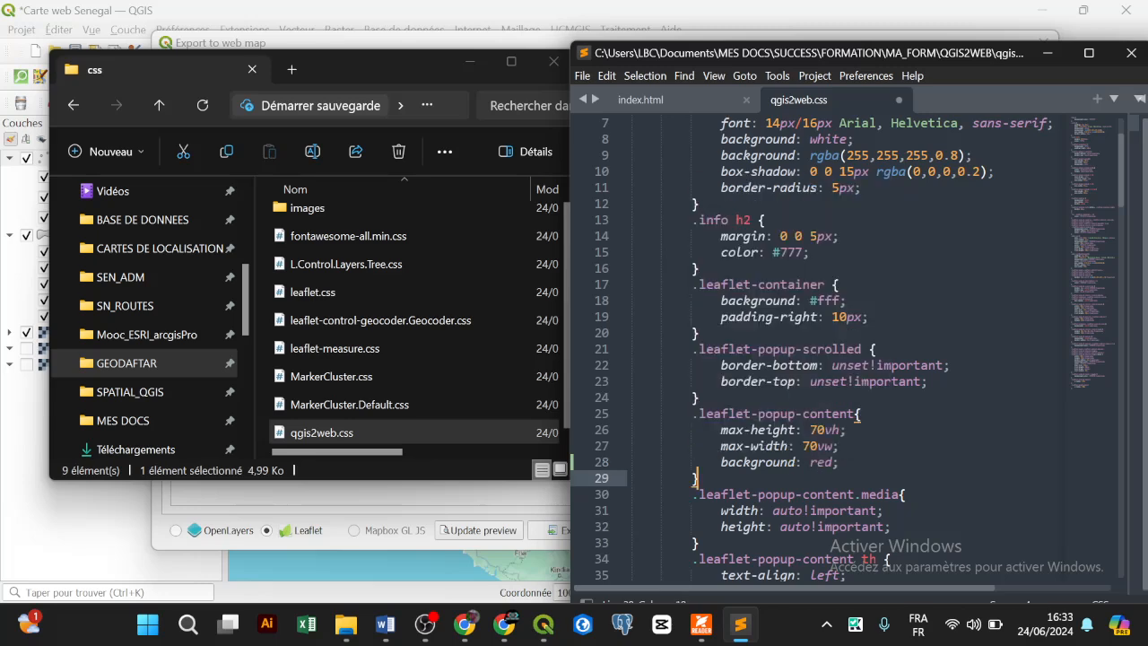
key("ctrl+s")
Step: Reload the map and confirm the Matam, Louga and Tambacounda popups have a red background
left_click(504, 623)
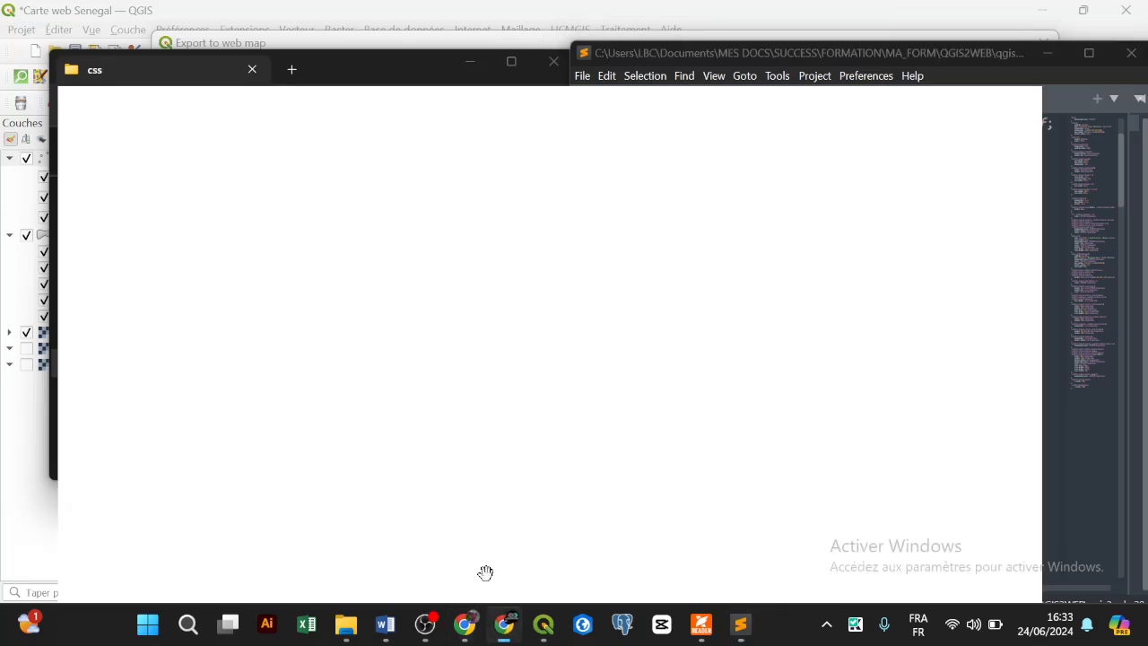
left_click(83, 57)
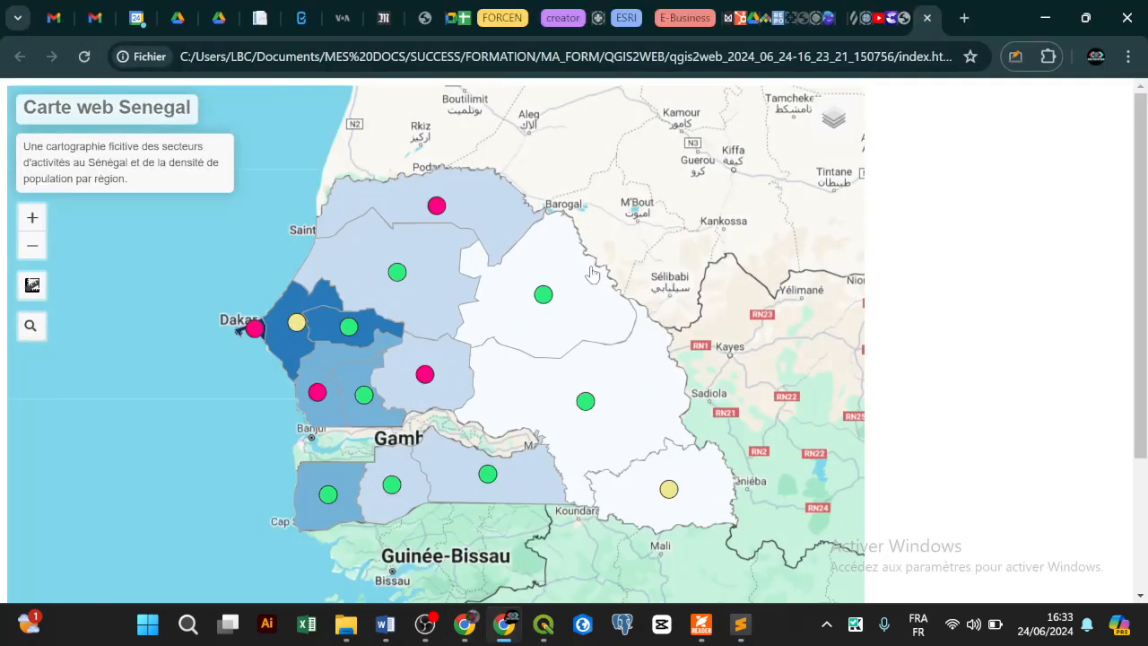
left_click(531, 294)
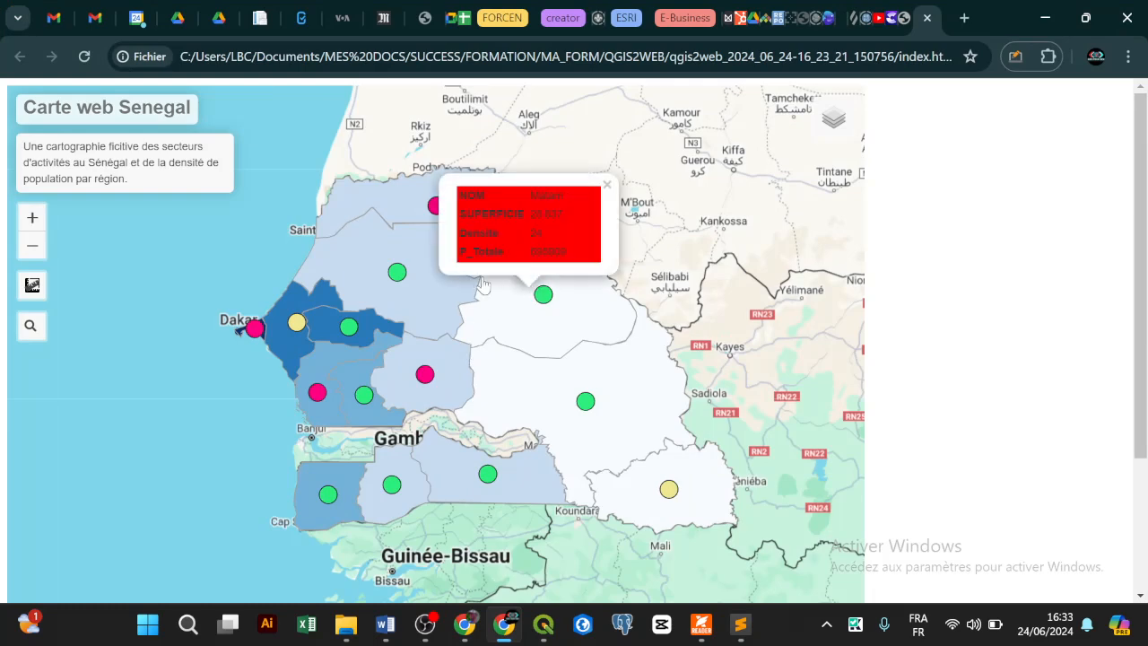
left_click(425, 298)
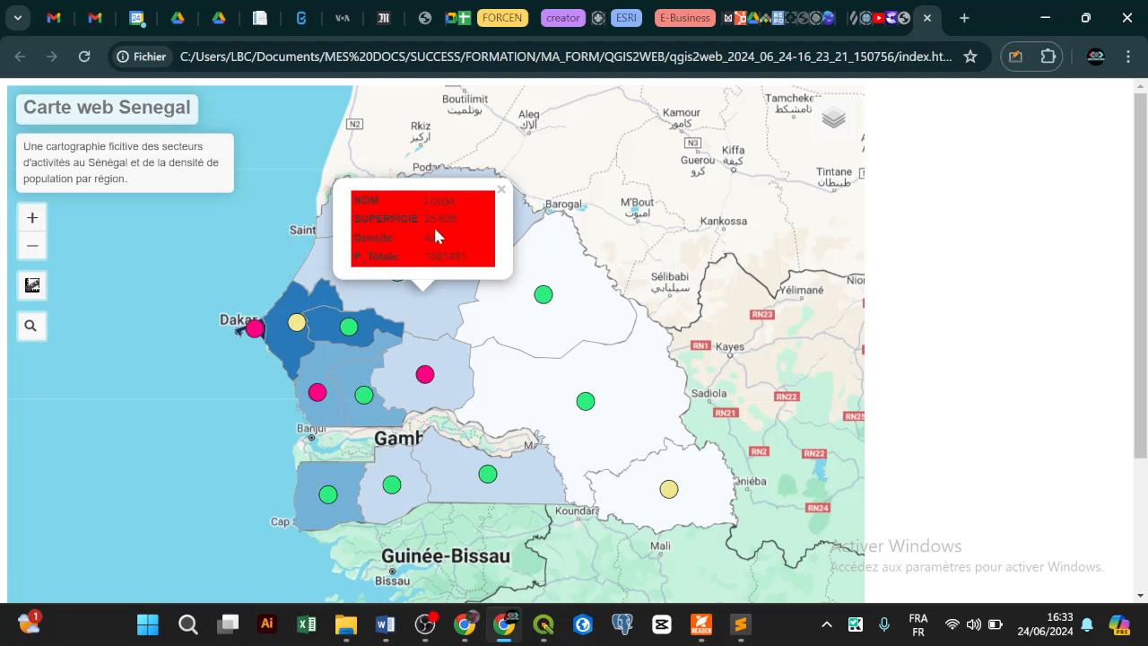
left_click(521, 402)
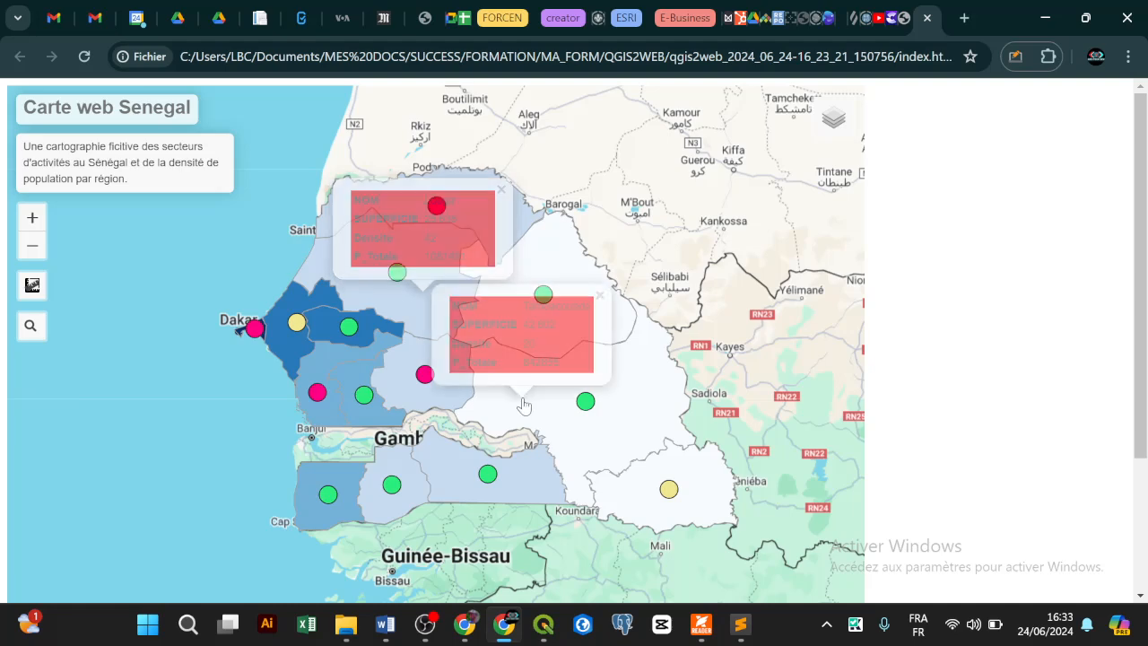
left_click(1040, 21)
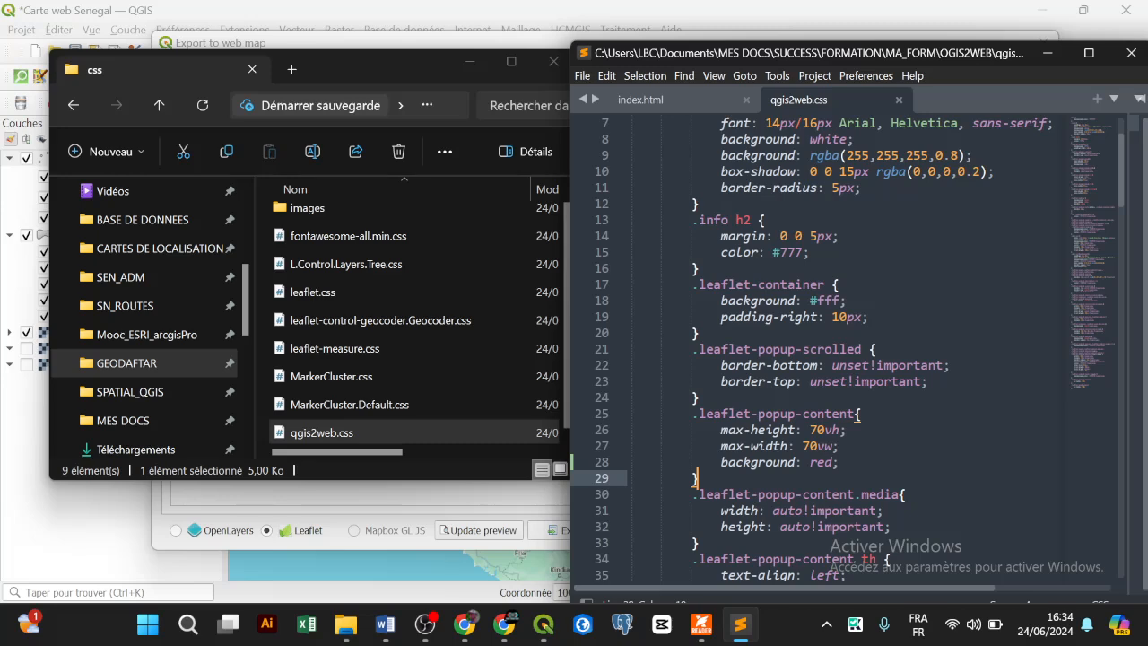
Step: Delete the 'background: red' line from the popup-content rule
double_click(828, 464)
key("End")
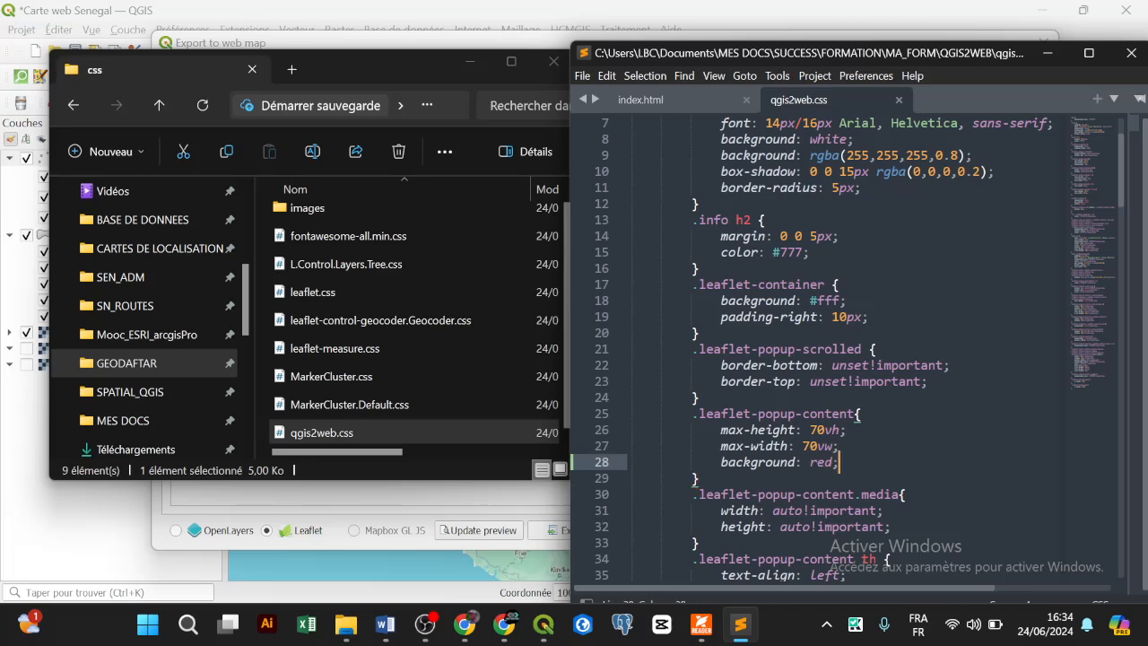
key("shift+Up")
key("BackSpace")
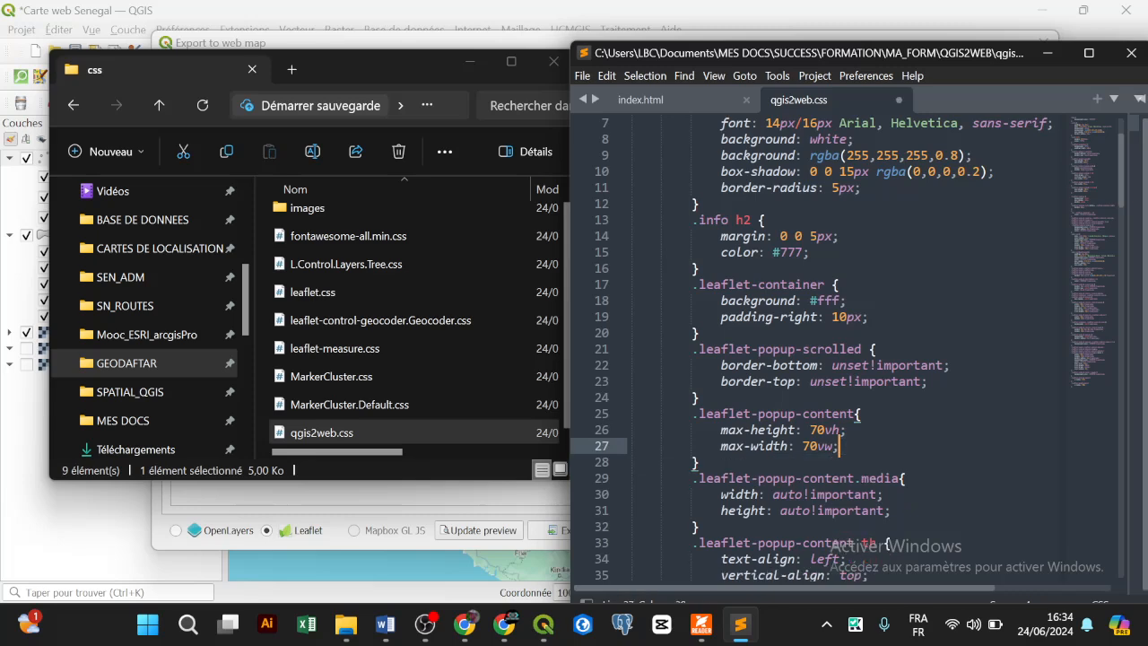
scroll(847, 350, "down", 3)
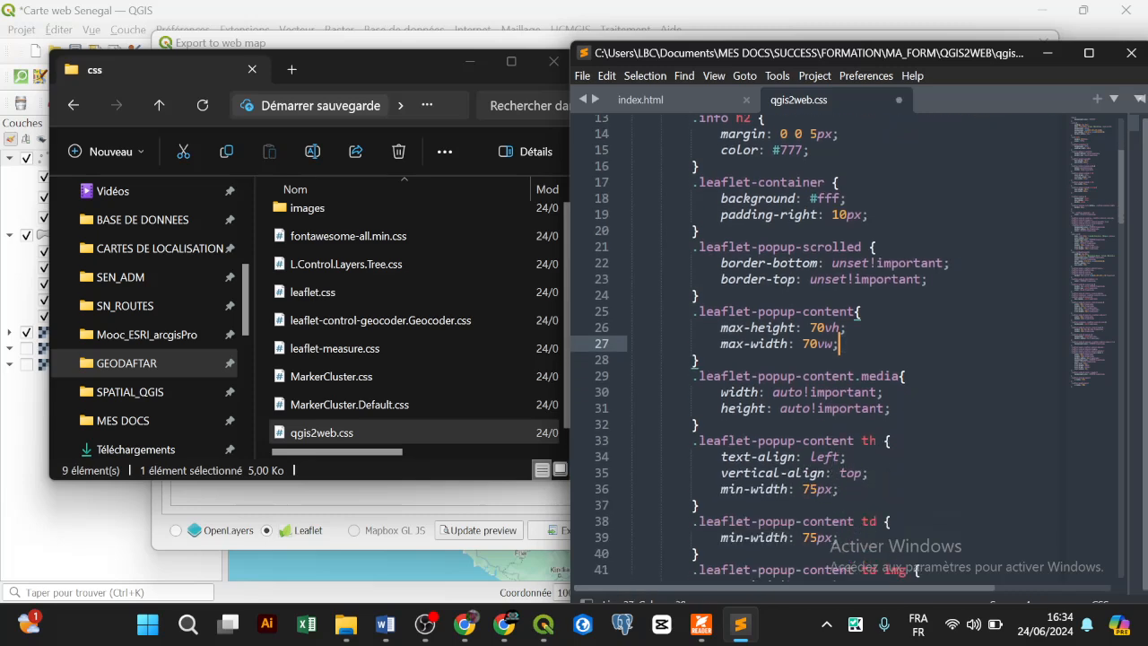
scroll(848, 349, "down", 1)
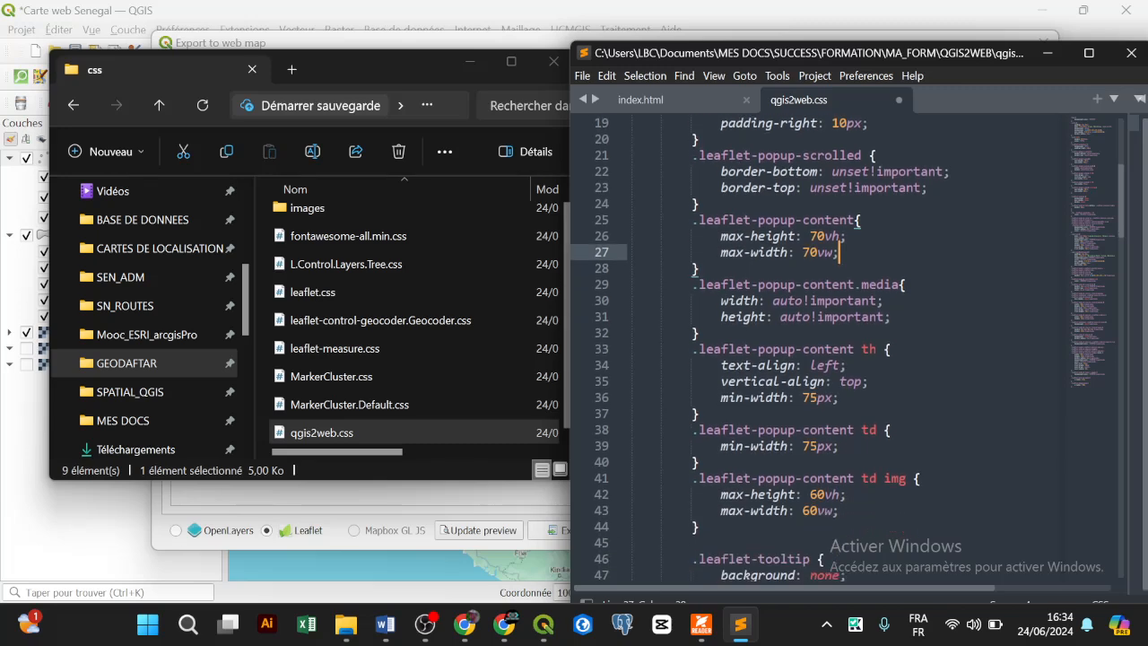
Step: Search qgis2web.css for 'background' with Find
key("ctrl+f")
type("backgr")
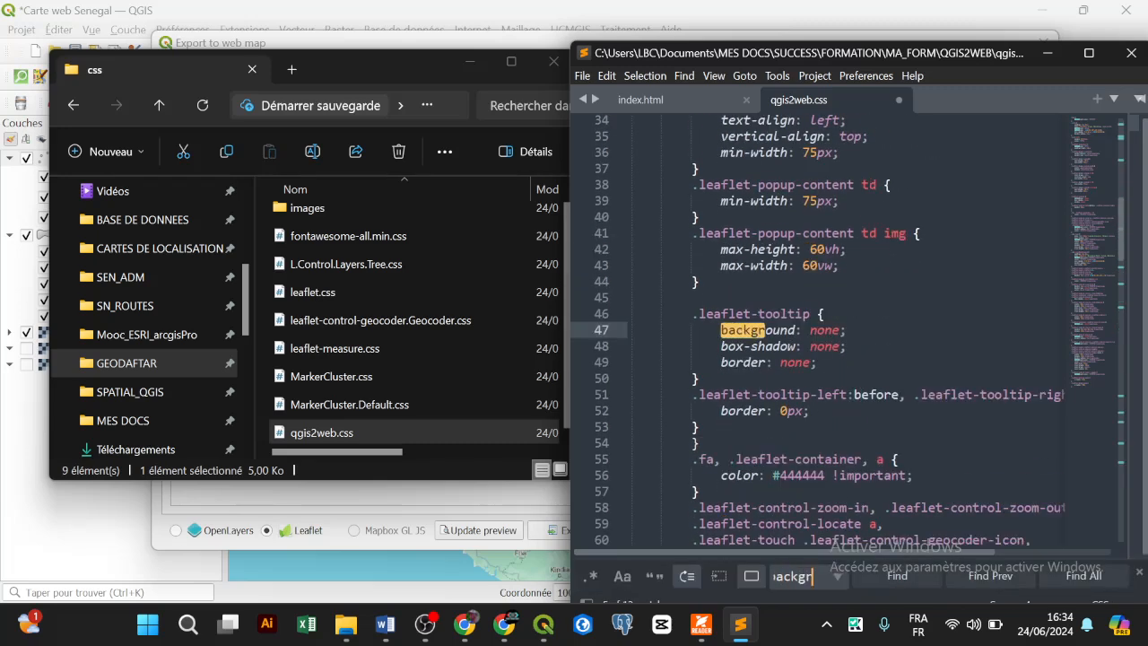
type("ound")
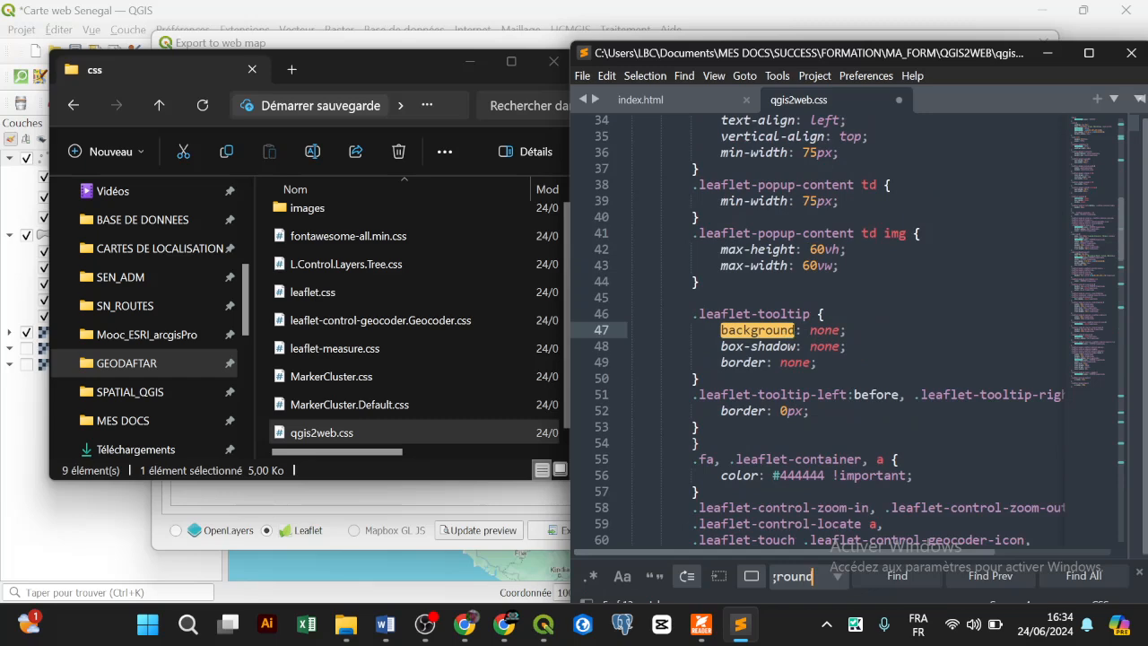
left_click(1115, 99)
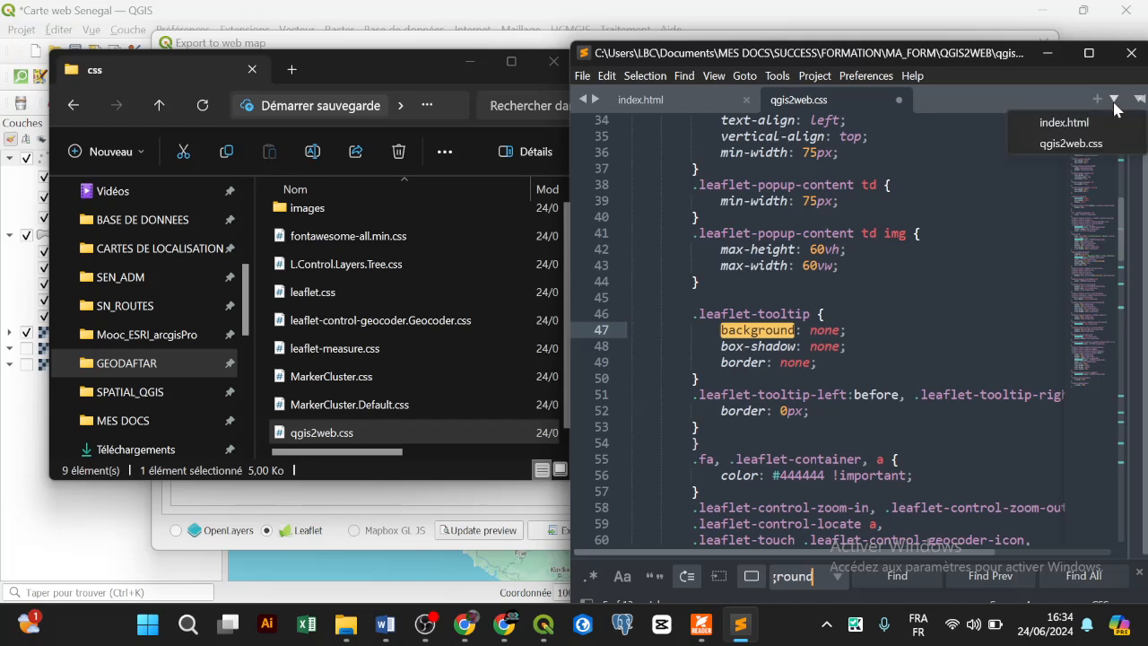
left_click(941, 90)
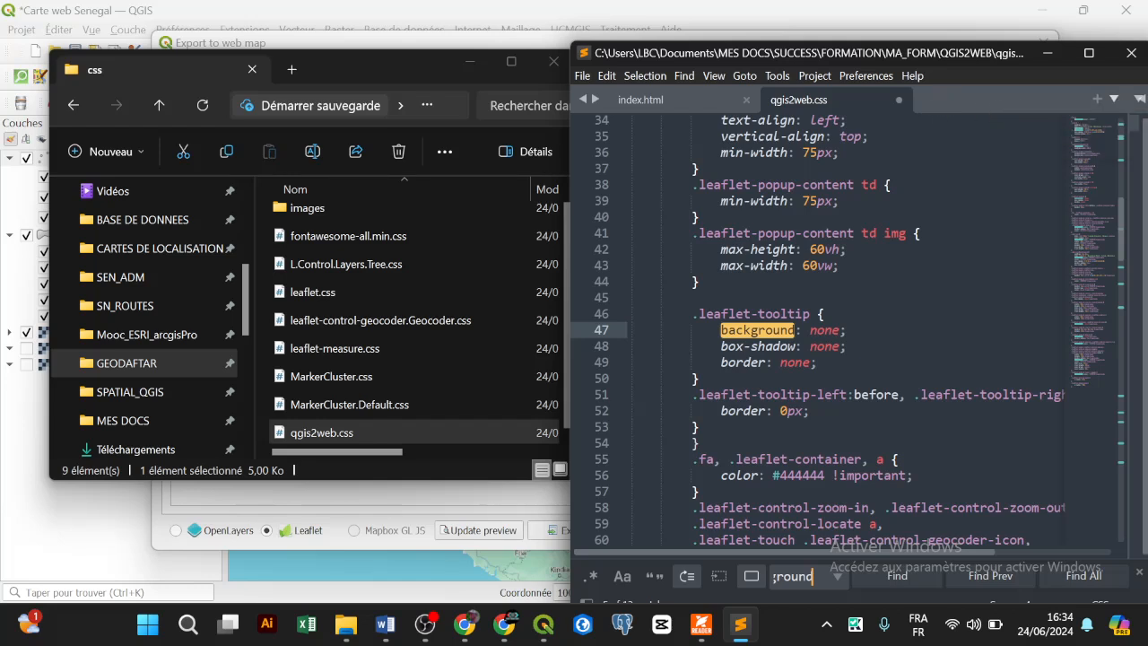
Step: Step through the matches to the .info rule's 'background: white' on line 8
left_click(914, 578)
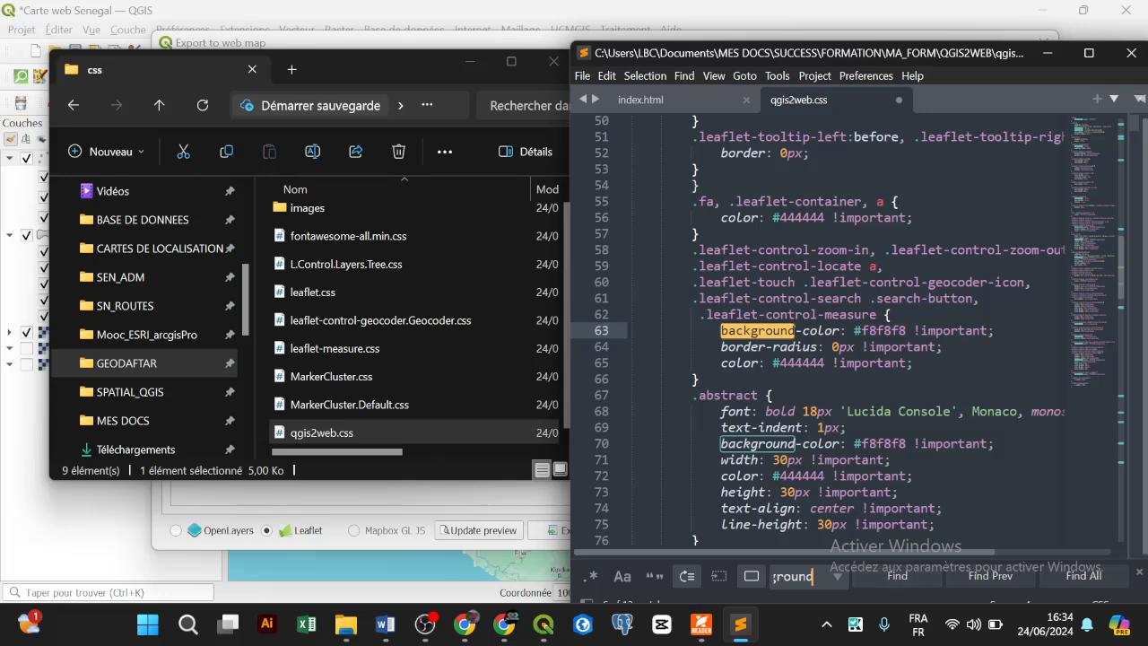
left_click(891, 576)
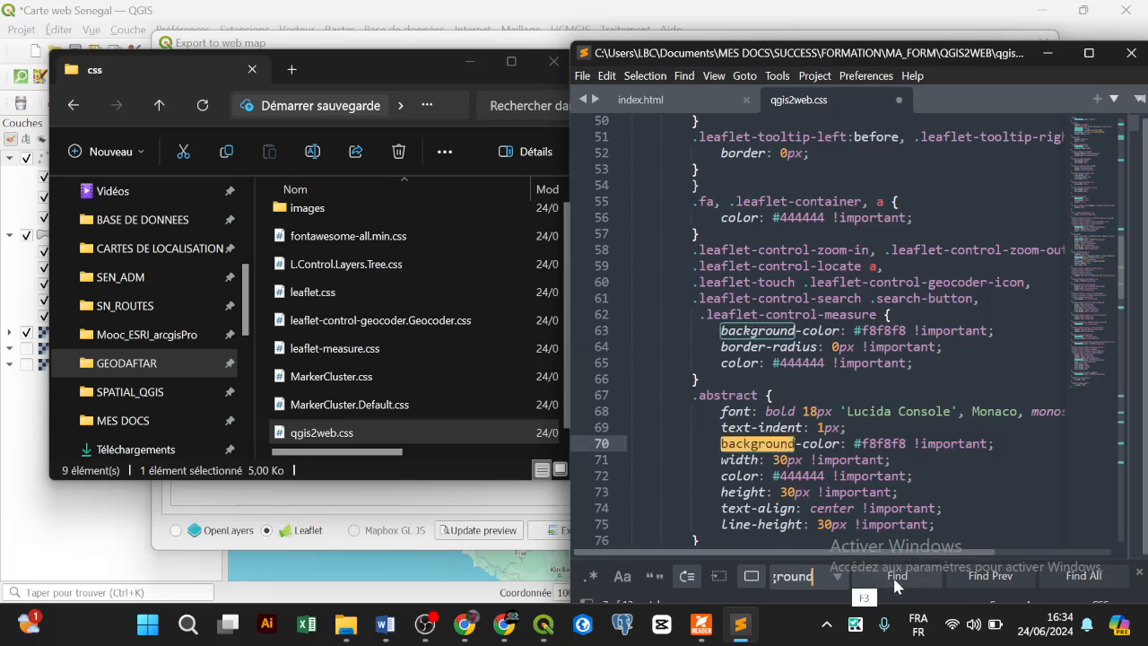
left_click(892, 575)
left_click(892, 574)
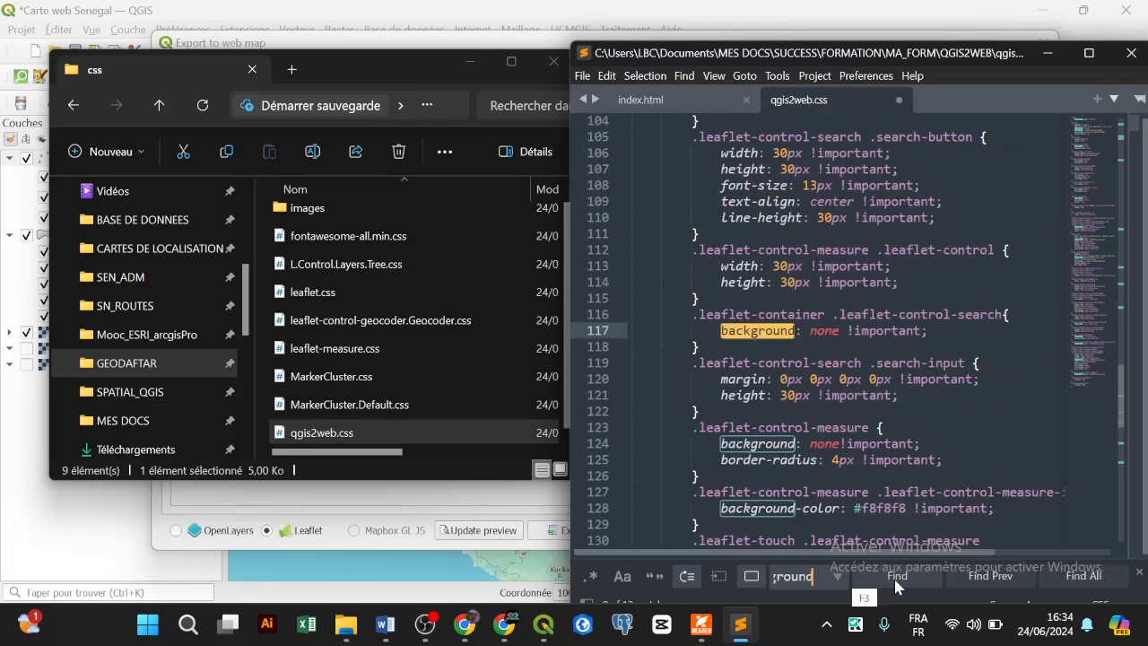
left_click(895, 581)
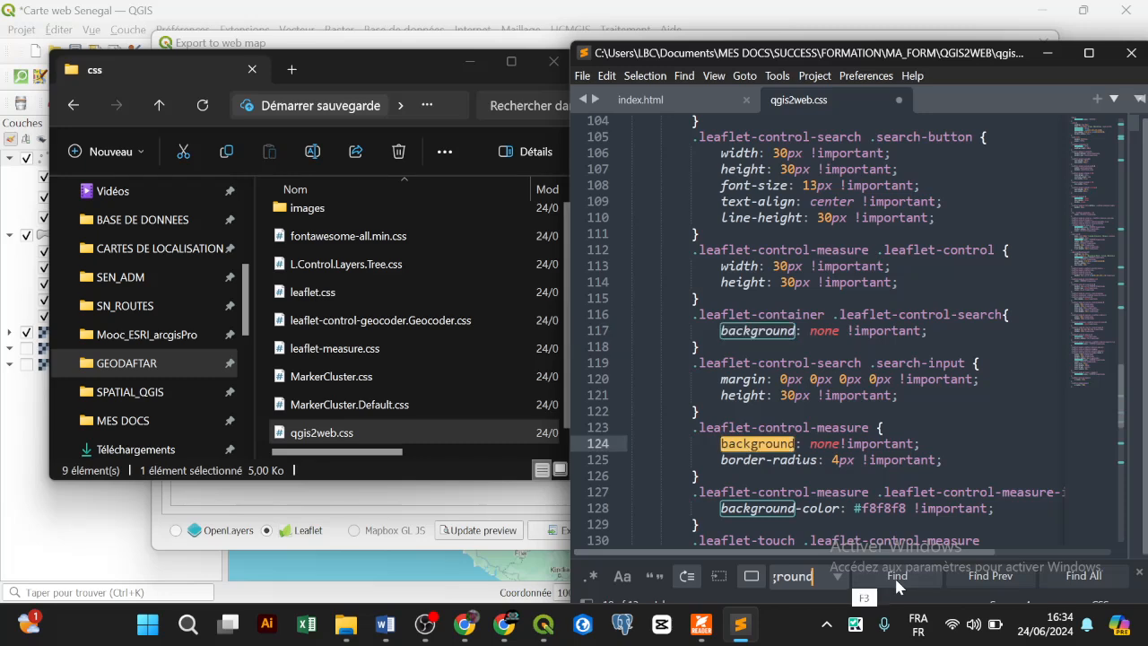
left_click(896, 583)
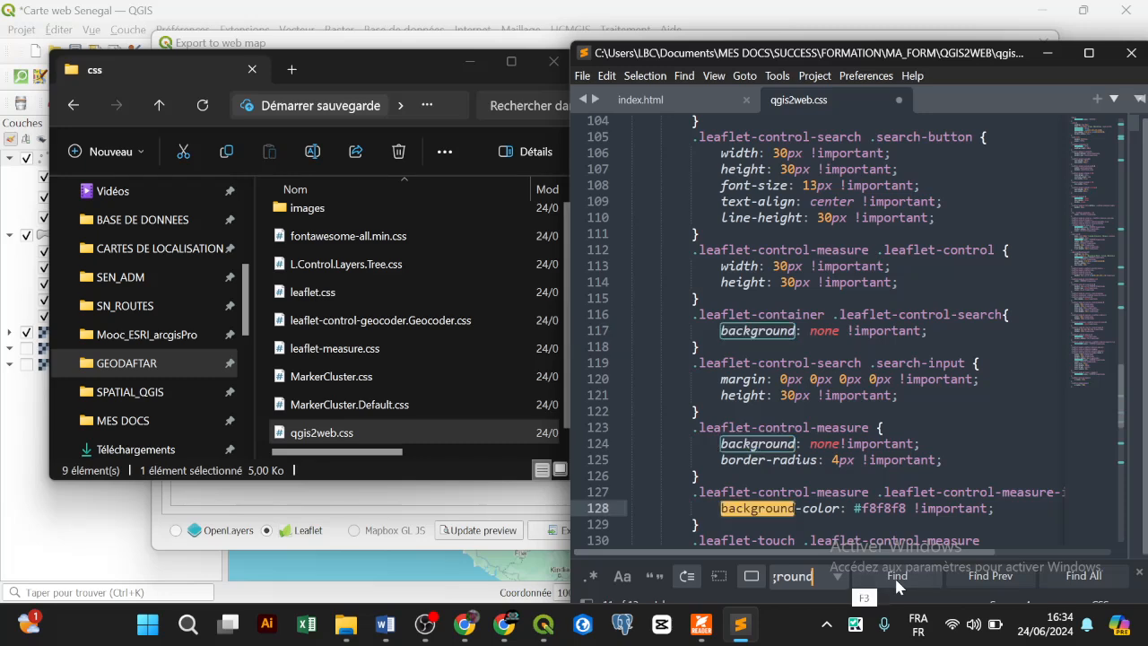
left_click(896, 583)
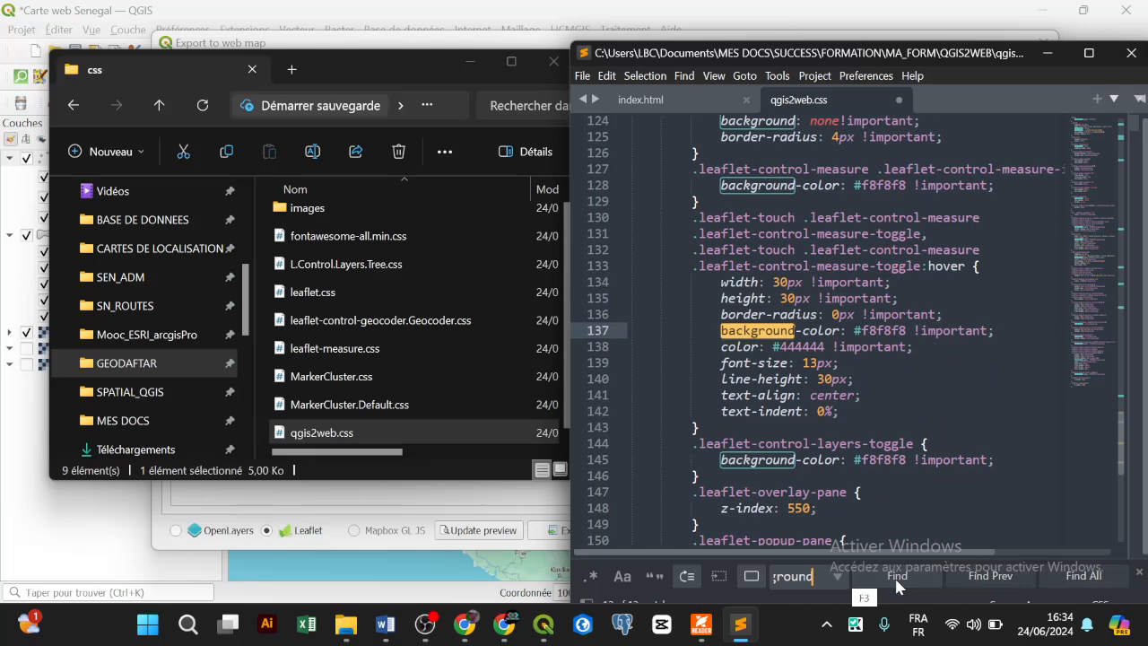
left_click(897, 583)
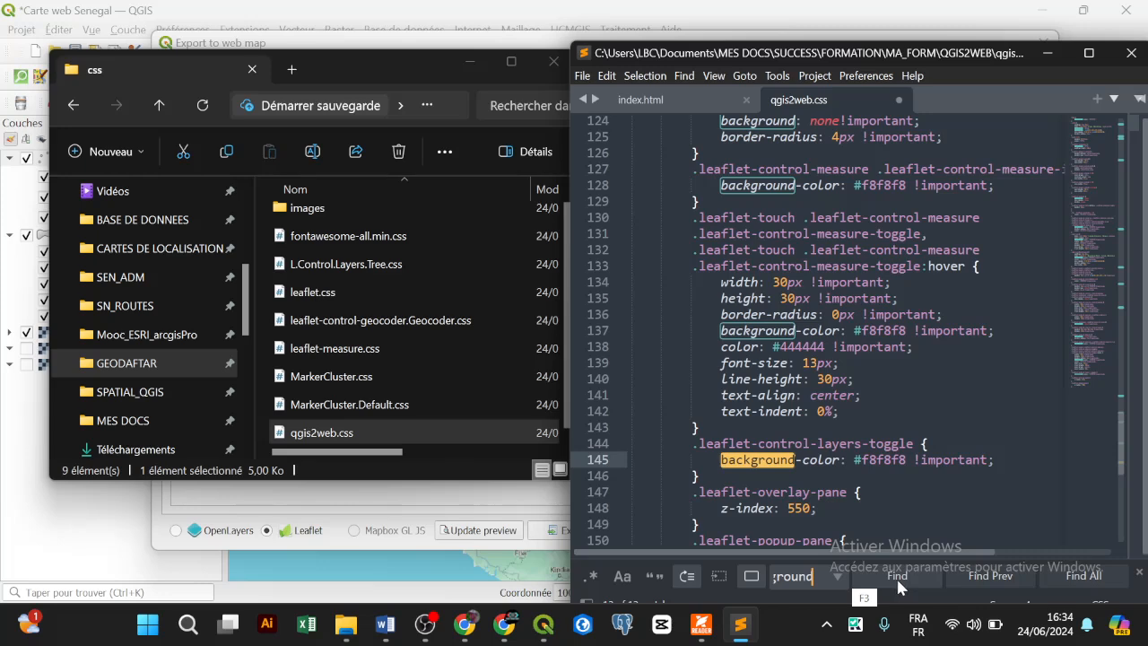
left_click(897, 580)
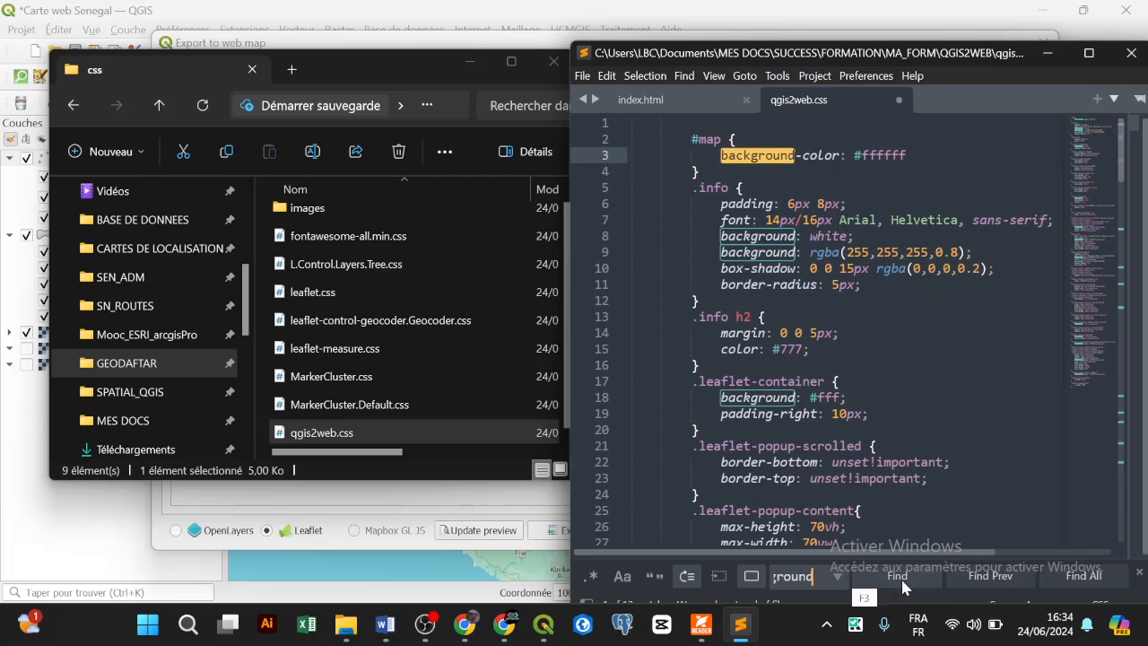
left_click(961, 576)
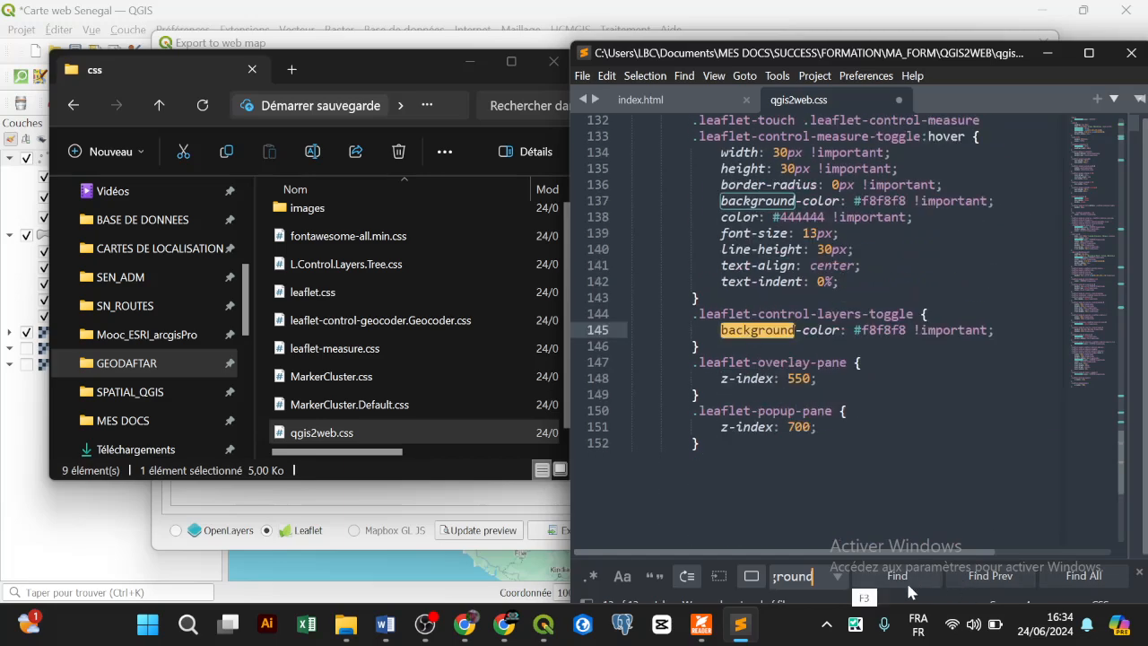
left_click(906, 580)
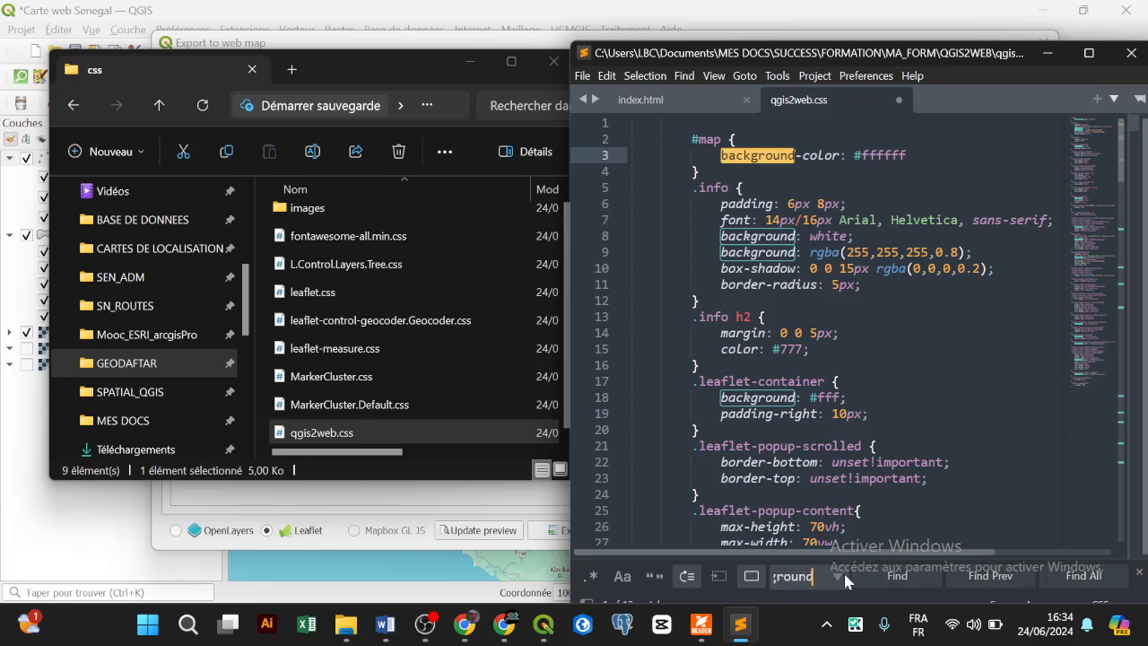
left_click(884, 574)
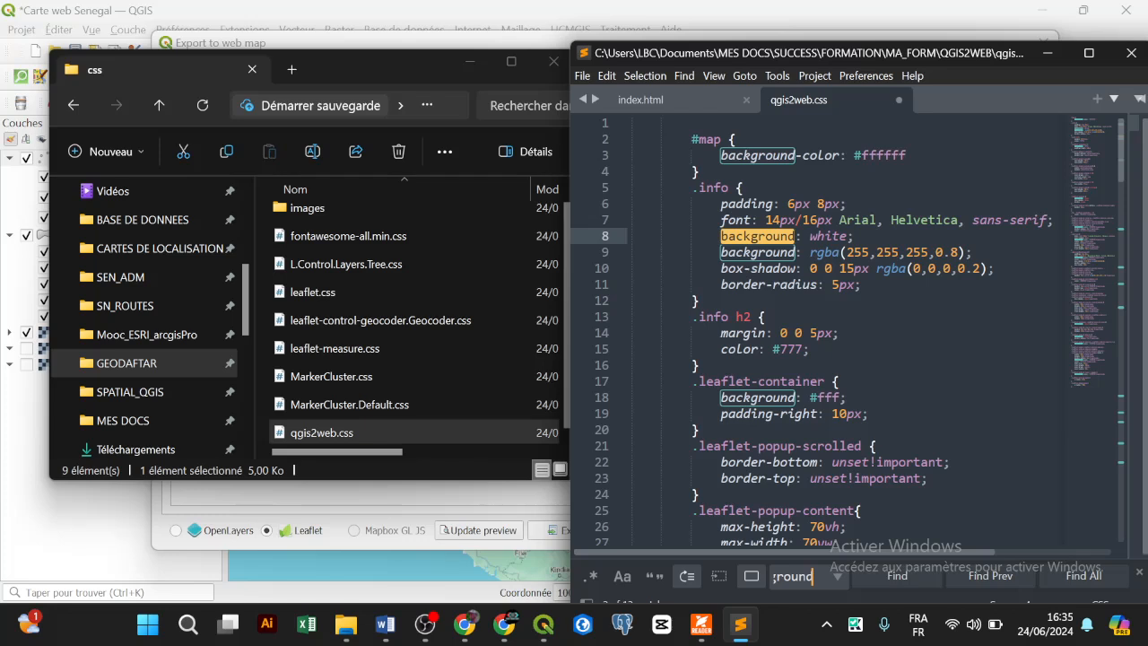
left_click(824, 236)
Step: Replace 'white' with 'red' in the .info background on line 8 and save qgis2web.css
type("red")
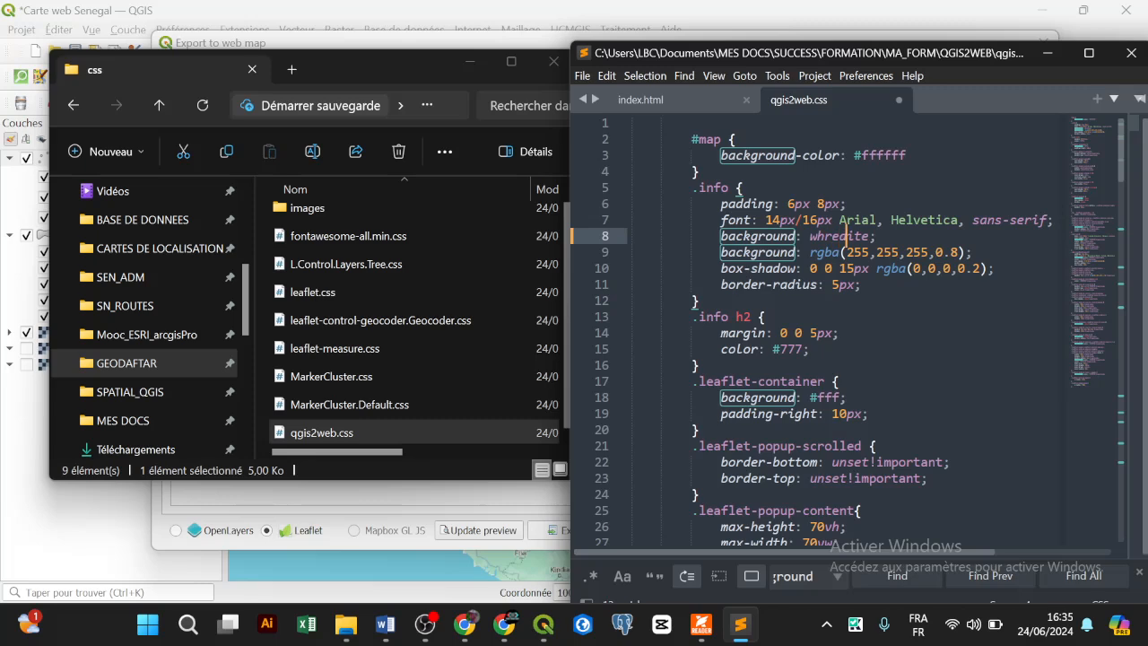
key("BackSpace")
key("BackSpace")
key("BackSpace")
key("BackSpace")
key("BackSpace")
type("red")
key("Delete")
key("Delete")
key("Delete")
key("ctrl+s")
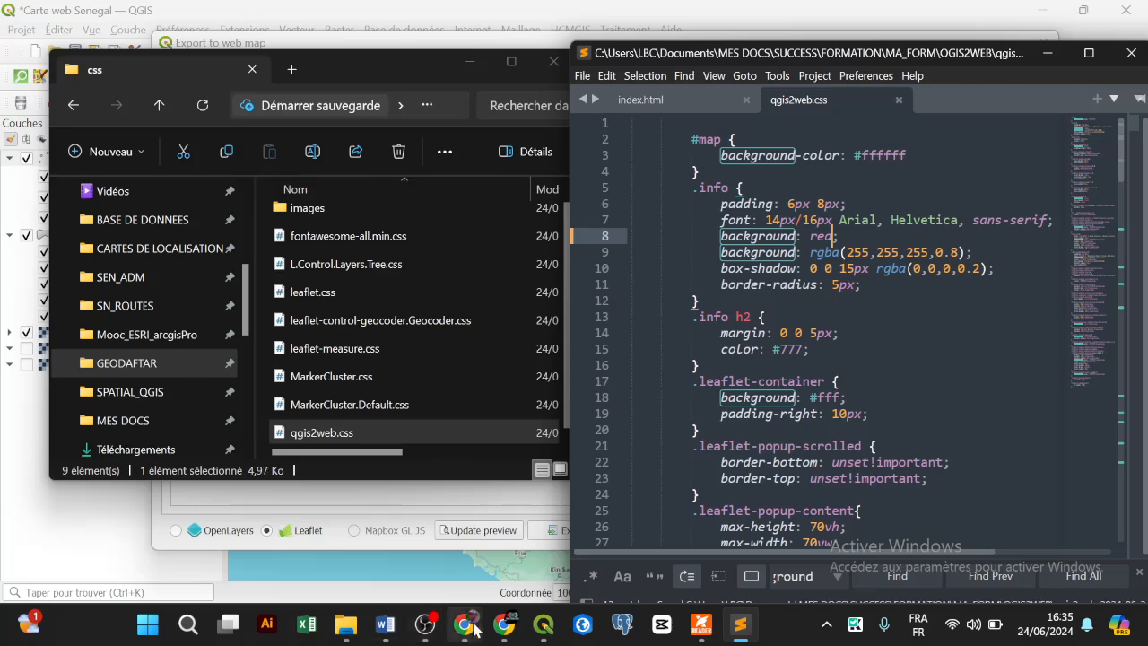
left_click(493, 630)
Step: Reload the map and open the Matam region and Kaffrine sector point popups
left_click(85, 56)
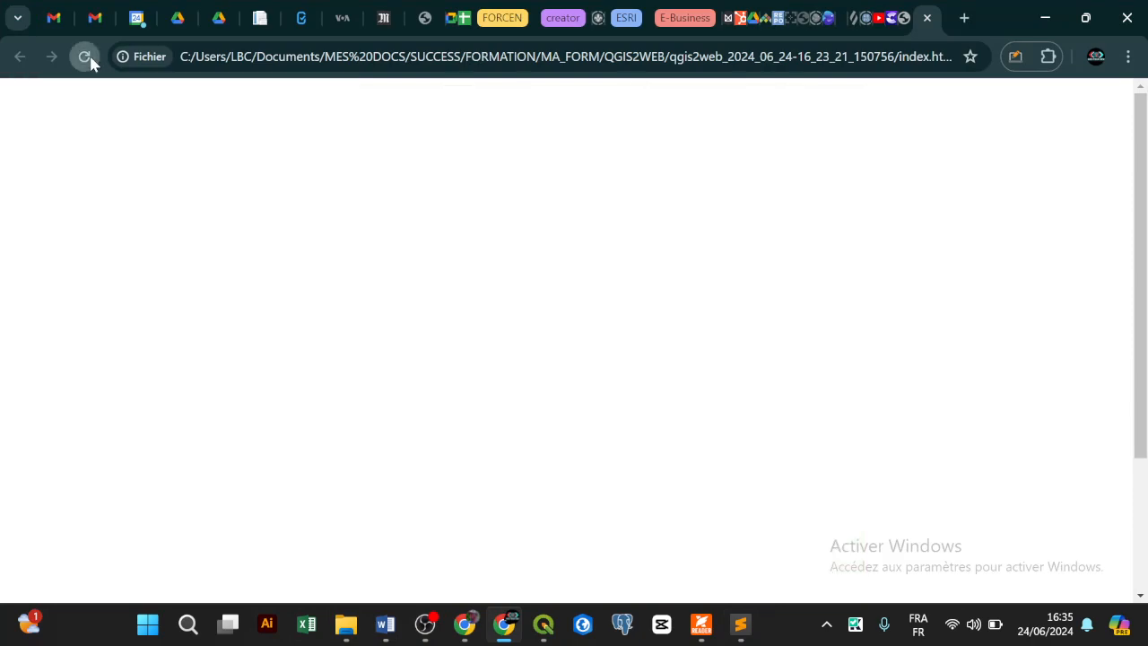
left_click(518, 338)
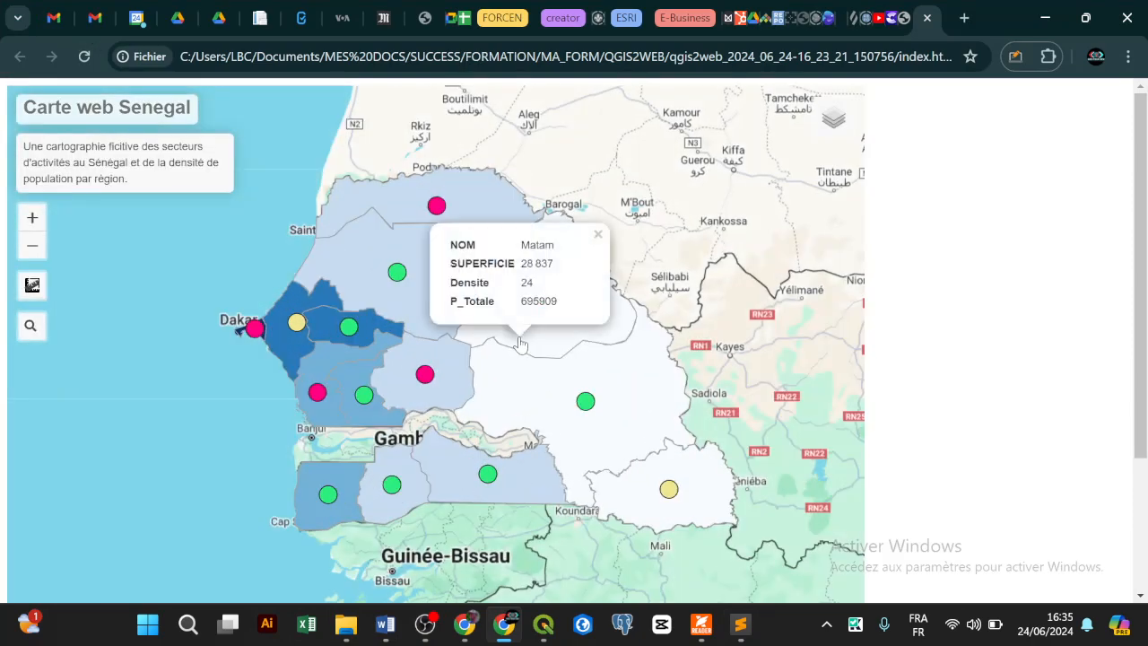
left_click(438, 360)
left_click(423, 377)
Step: Toggle the activity-sector points layer off and back on, then minimize Chrome
mouse_move(846, 130)
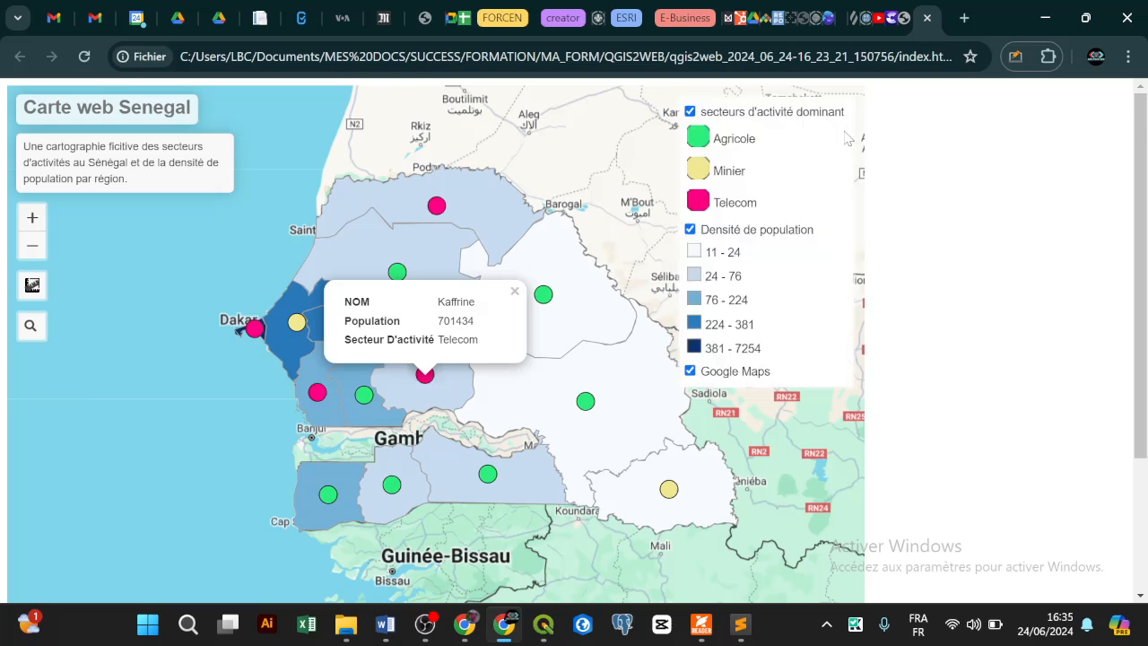
left_click(839, 165)
left_click(839, 166)
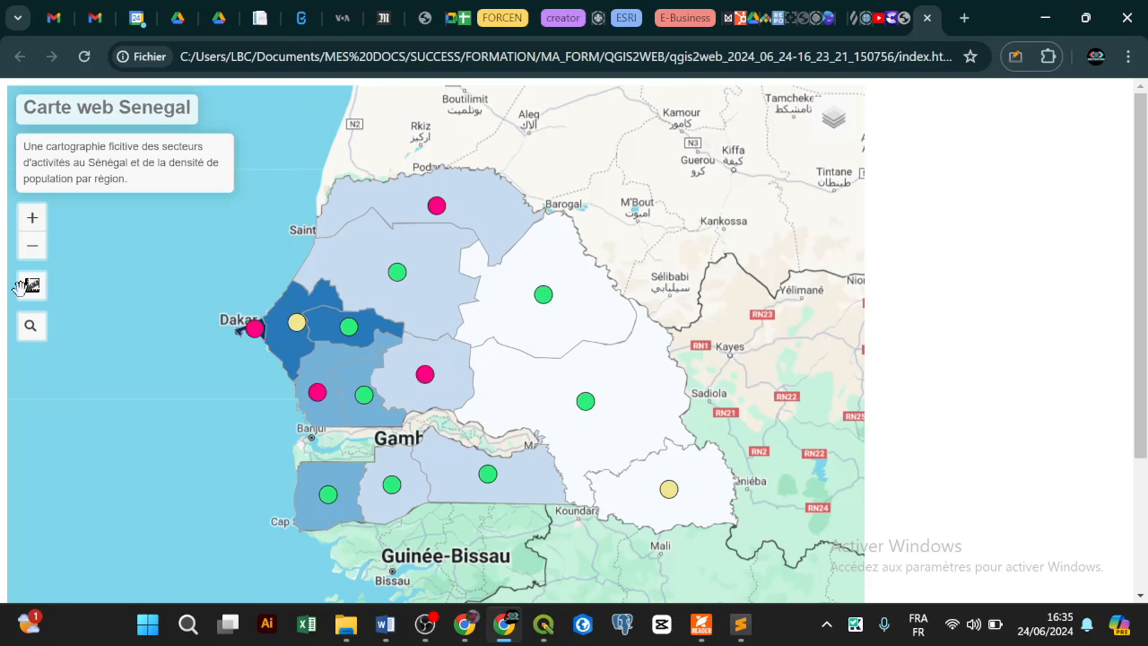
mouse_move(31, 294)
left_click(1042, 16)
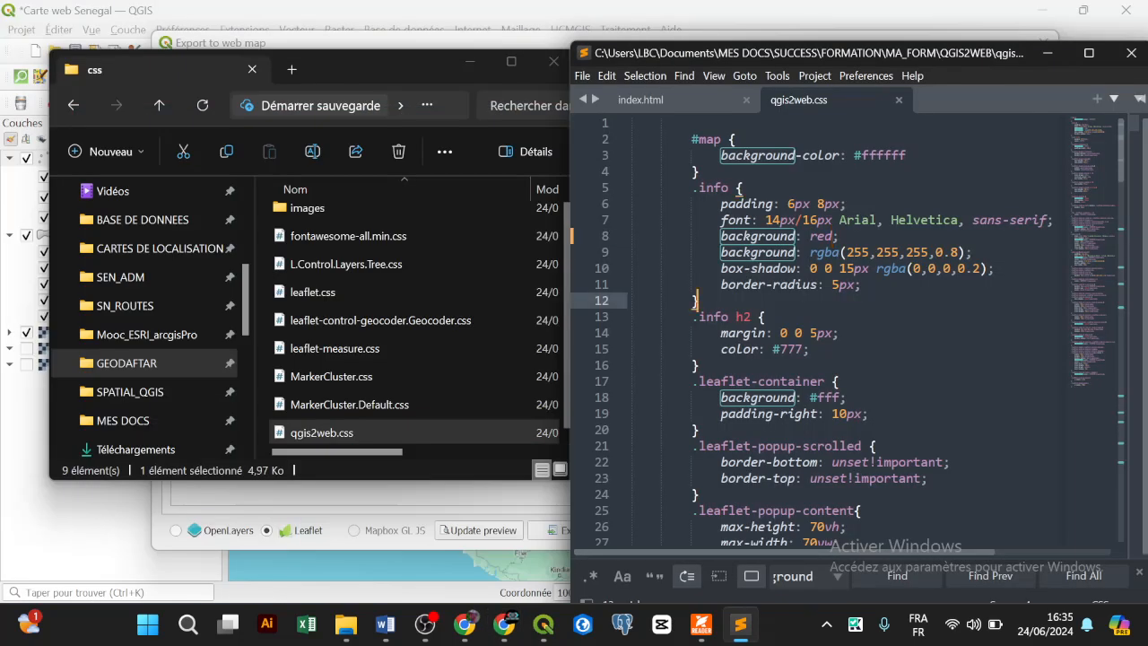
Step: Undo the edits so .info reads 'background: white' again without the extra red line
left_click(833, 236)
type("ite")
key("ctrl+z")
key("ctrl+z")
key("ctrl+z")
key("ctrl+z")
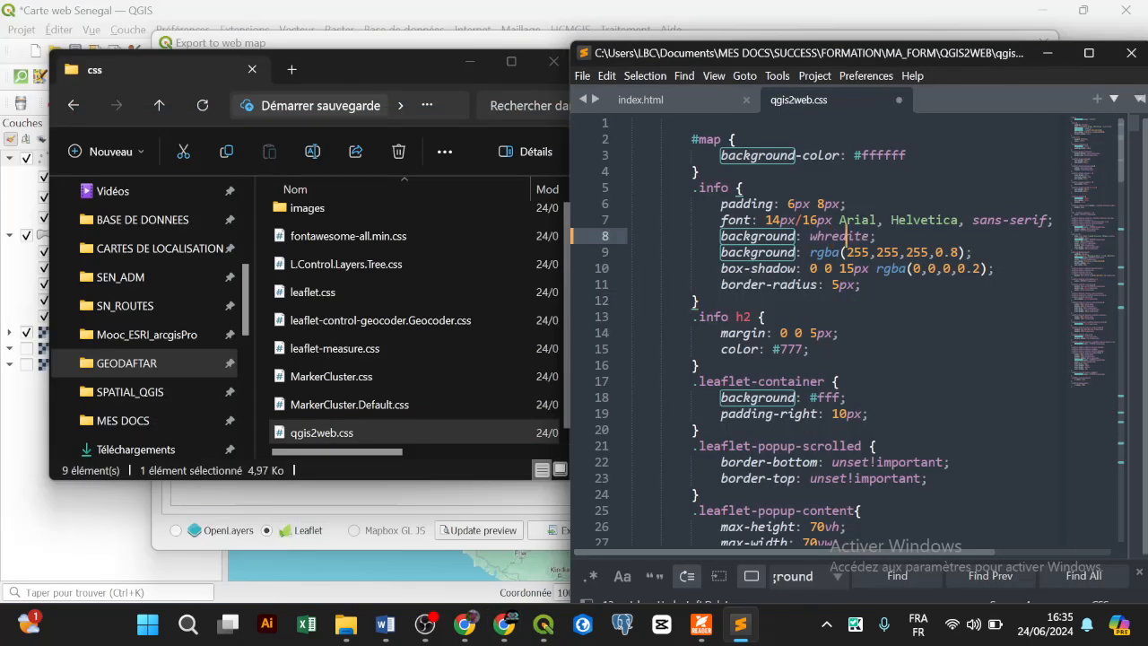
key("ctrl+z")
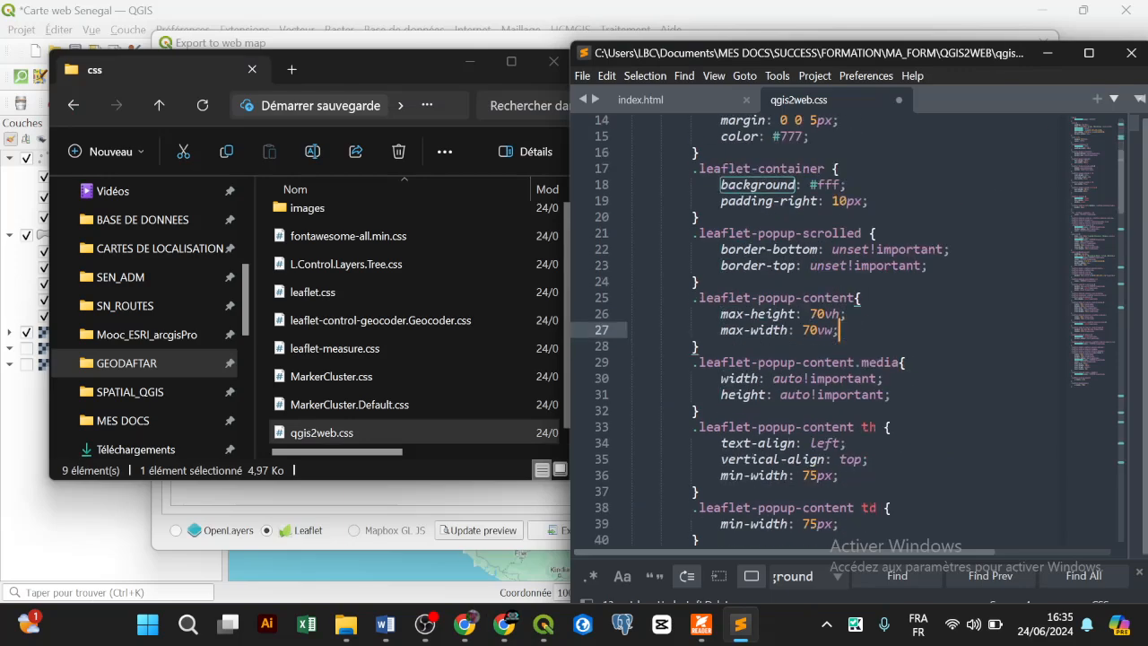
key("ctrl+z")
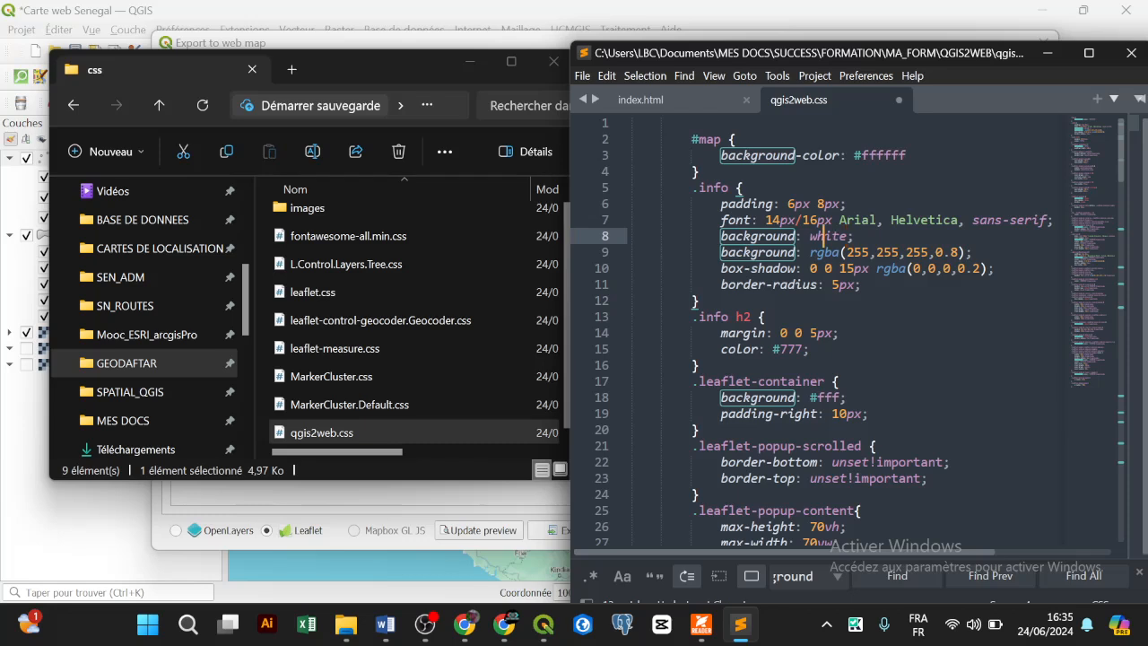
scroll(843, 332, "down", 2)
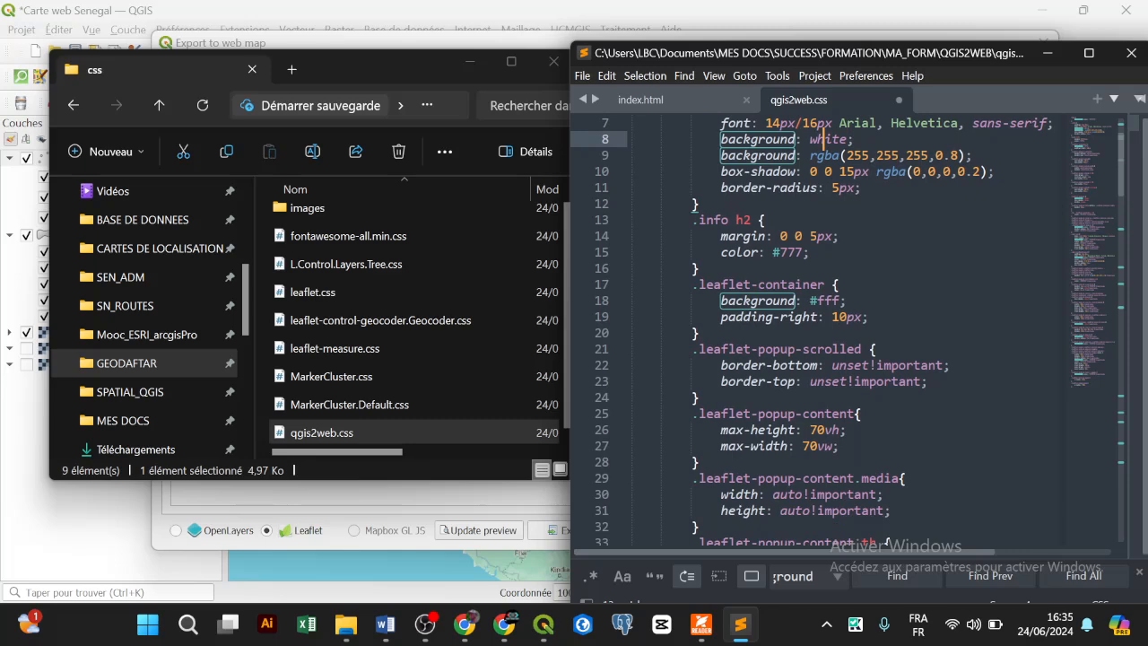
scroll(847, 330, "down", 1)
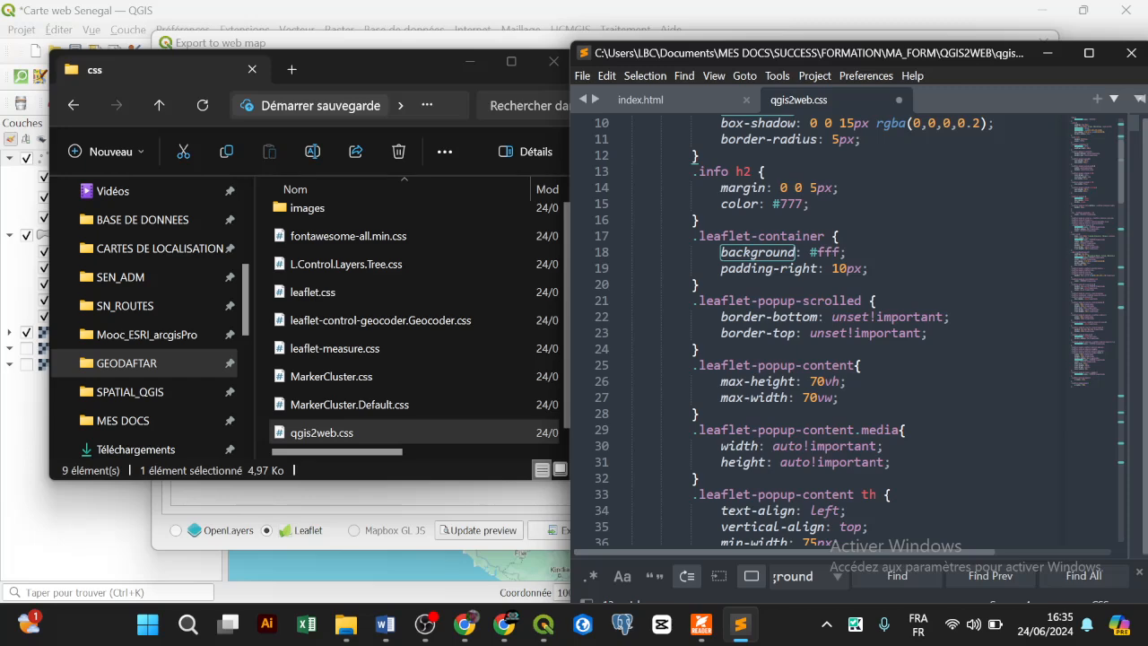
scroll(844, 332, "down", 2)
left_click(823, 397)
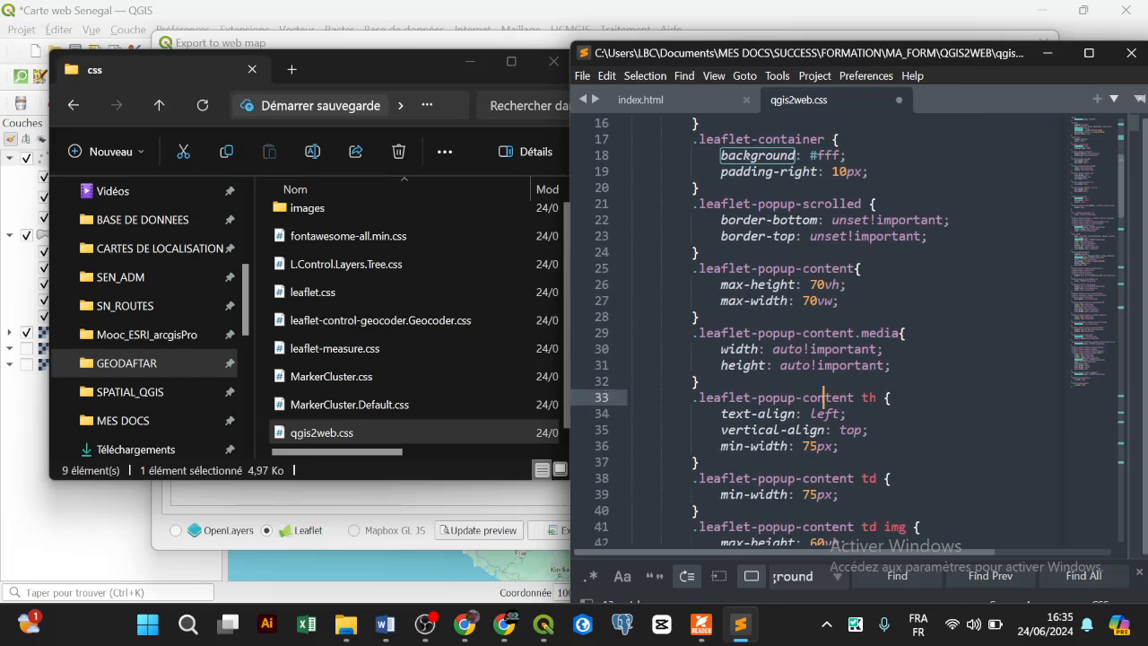
Step: Glance at the training PDF, then open index.html and scroll to its end
left_click(701, 624)
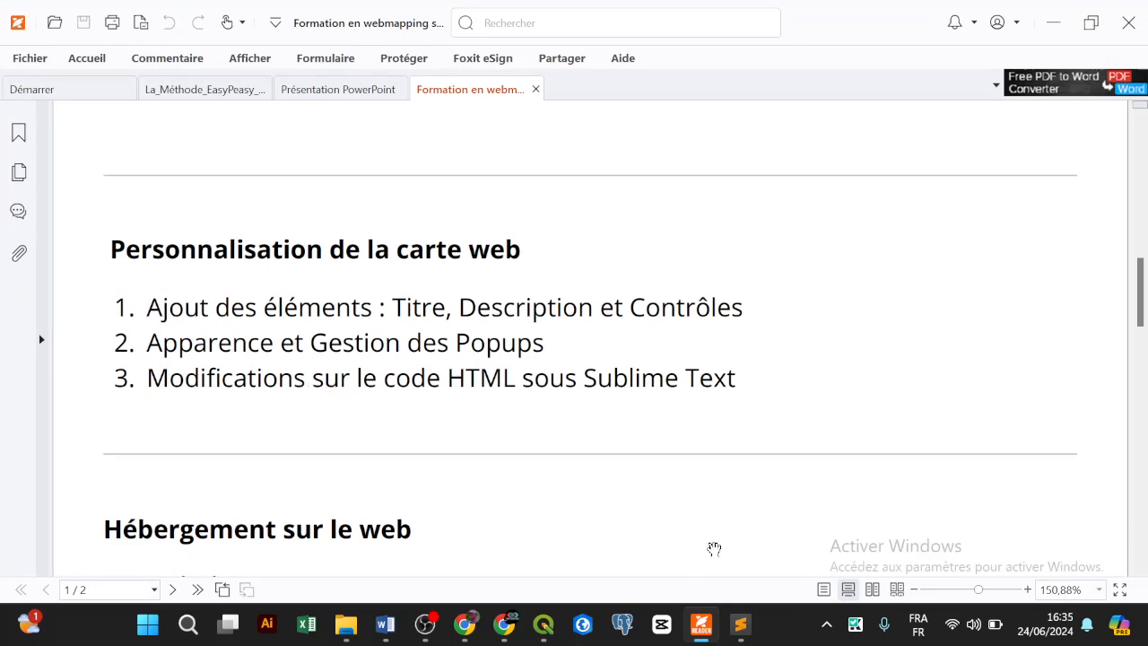
left_click(701, 624)
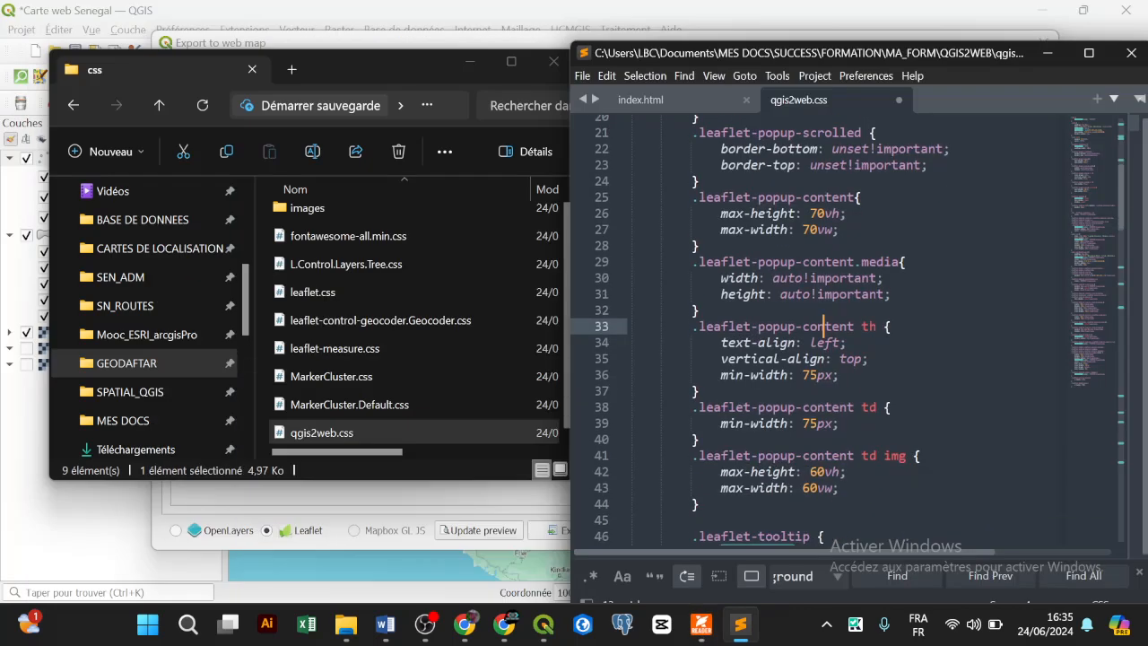
scroll(843, 332, "down", 10)
left_click(665, 104)
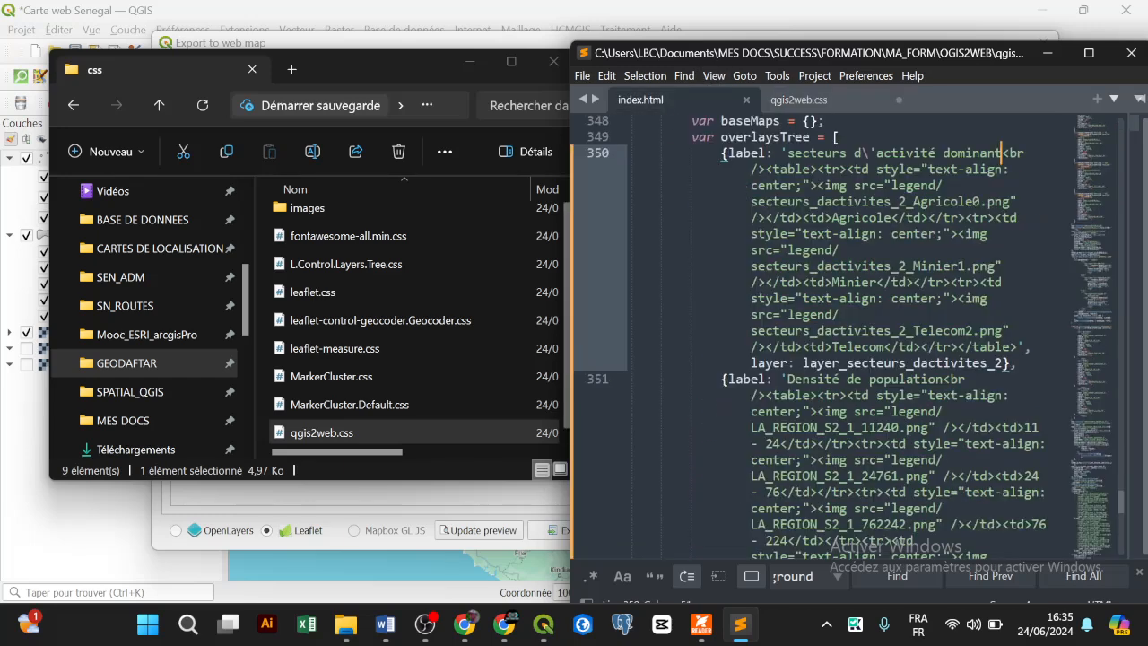
scroll(843, 337, "down", 10)
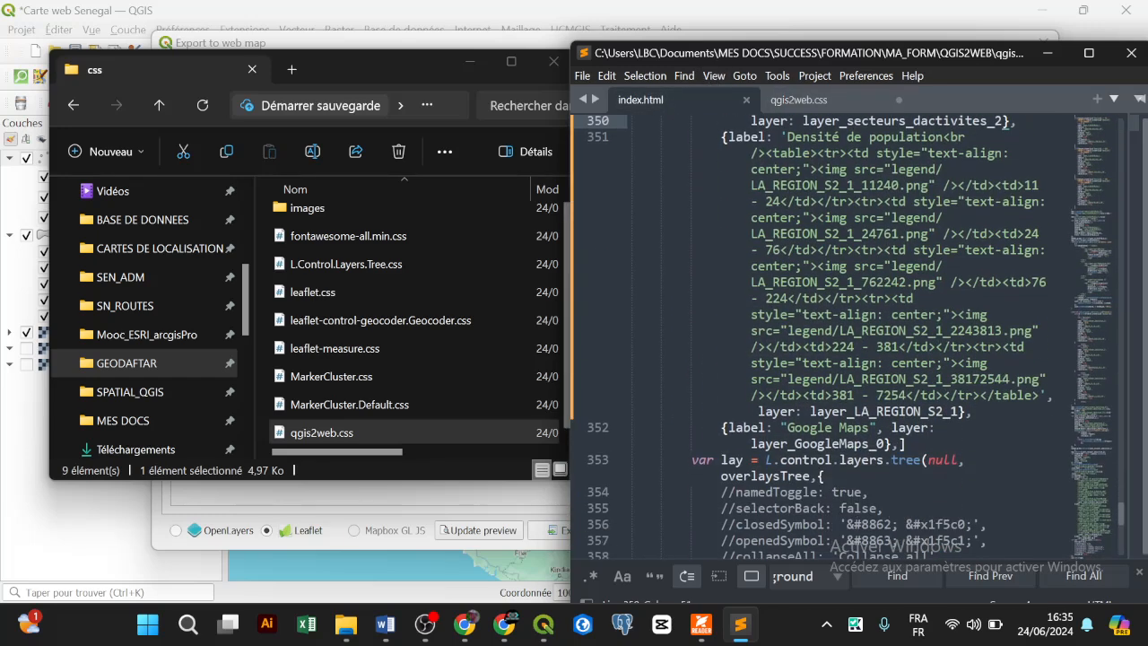
scroll(843, 331, "down", 3)
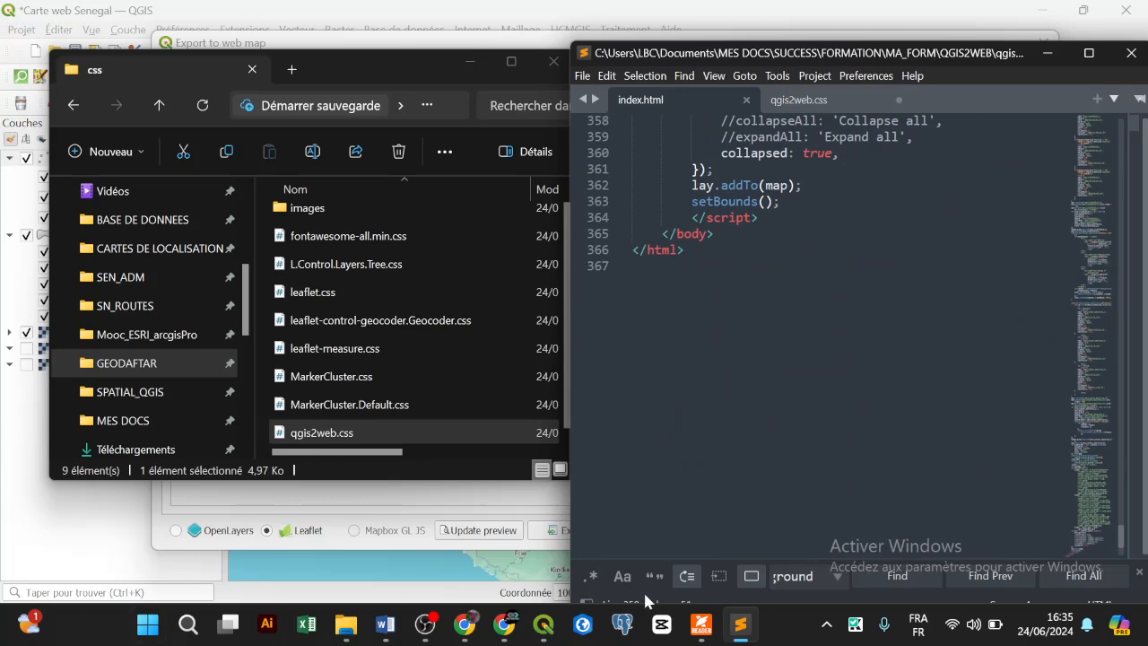
left_click(702, 623)
Step: Scroll the course outline PDF to 'Hébergement sur le web', listing Github pages and Utiliser Drive
scroll(485, 305, "down", 5)
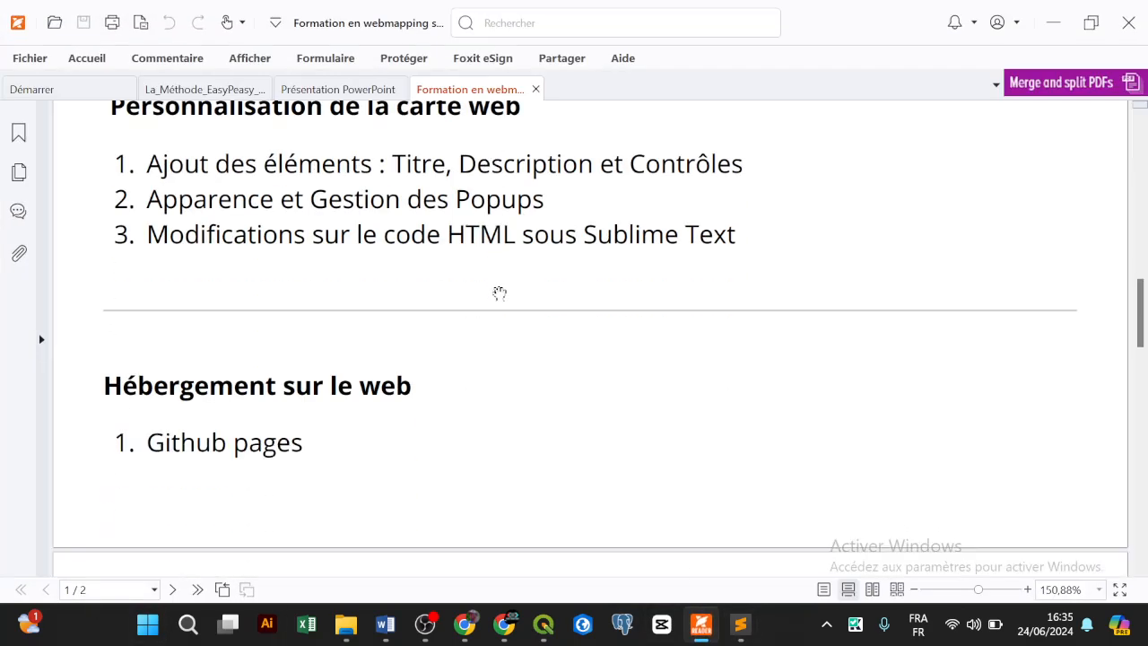
left_click(701, 623)
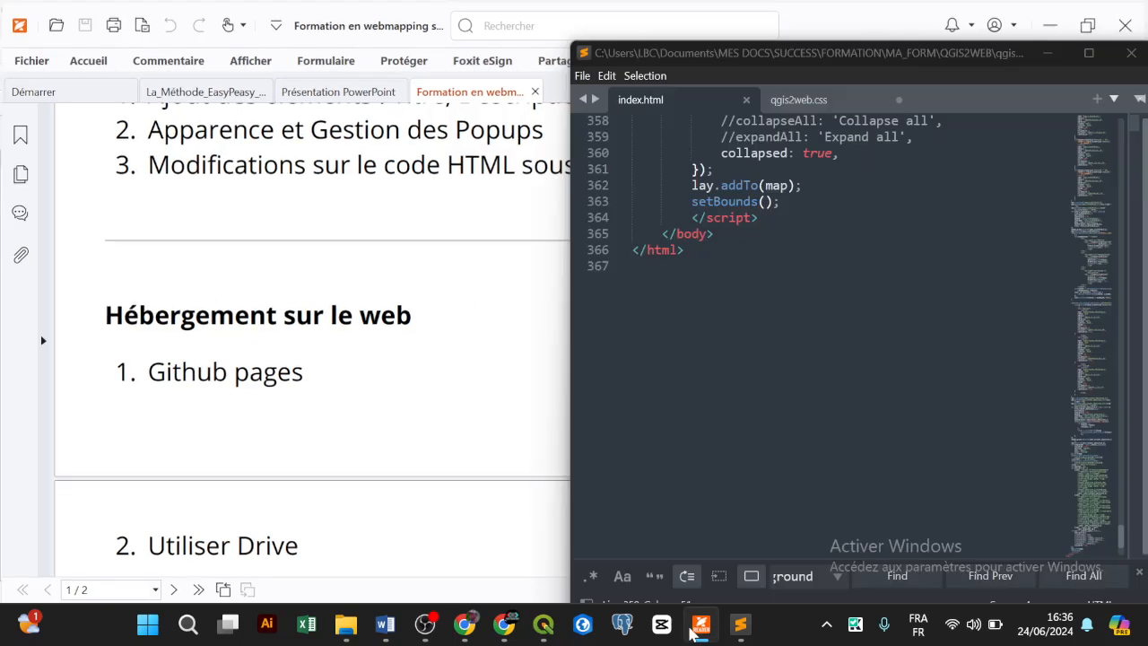
mouse_move(464, 623)
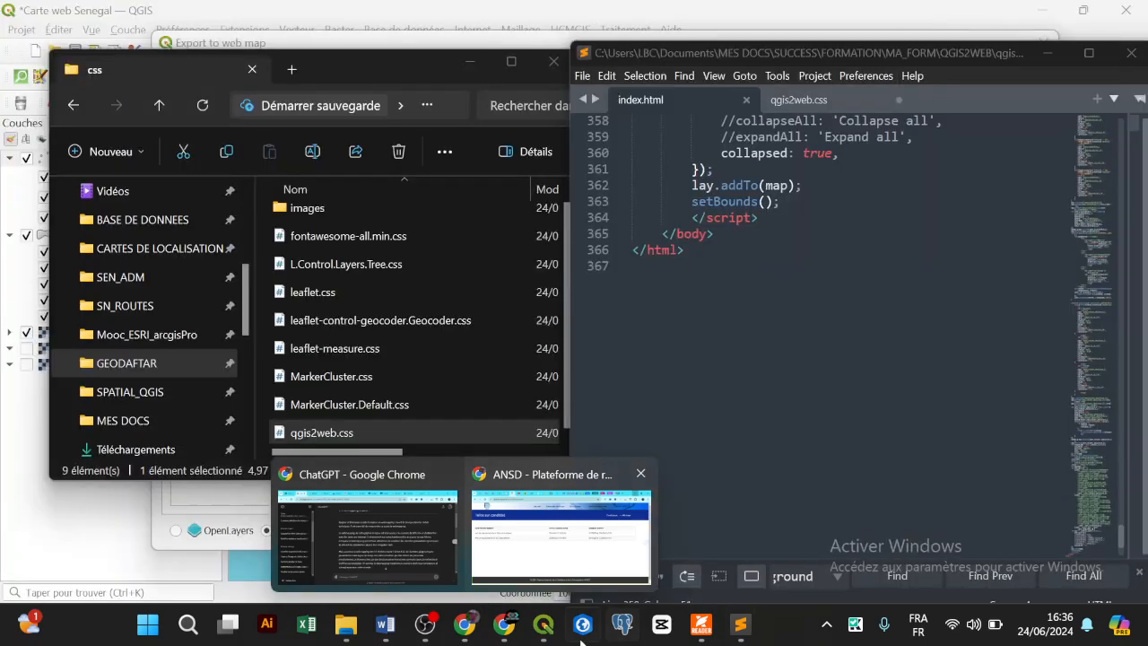
left_click(504, 623)
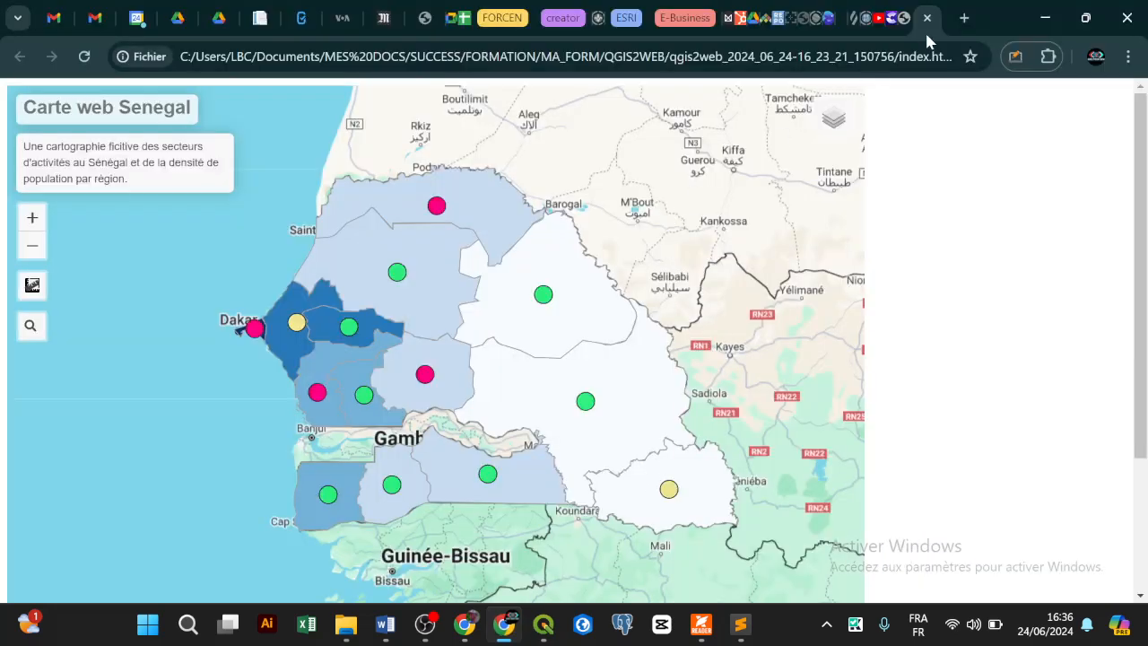
left_click(701, 623)
scroll(467, 346, "down", 3)
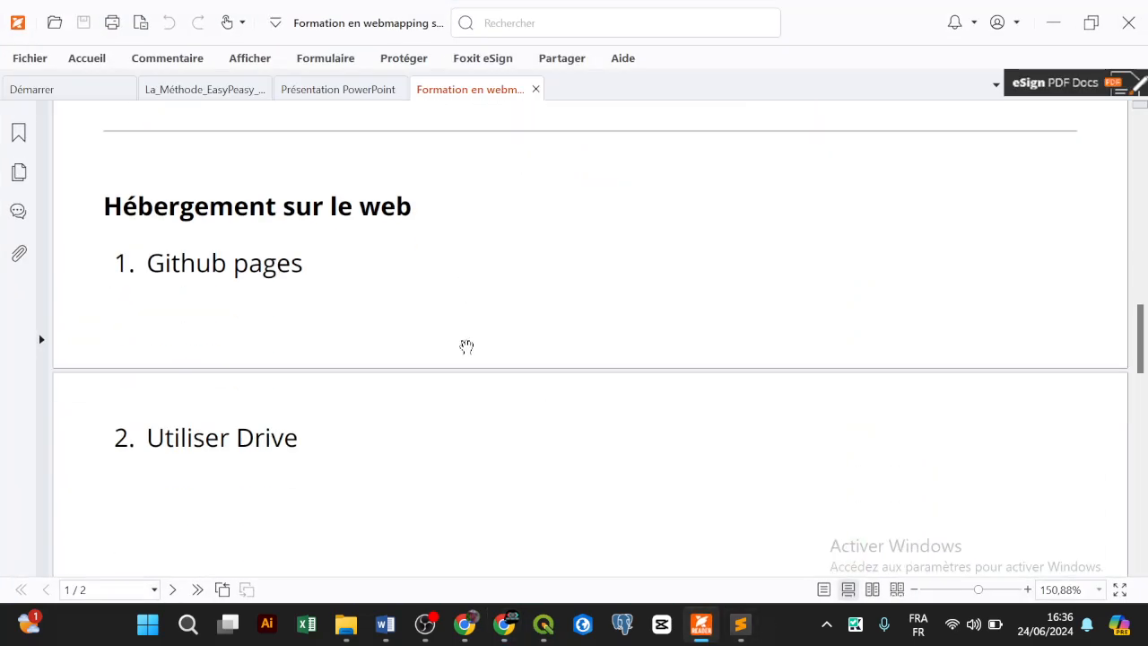